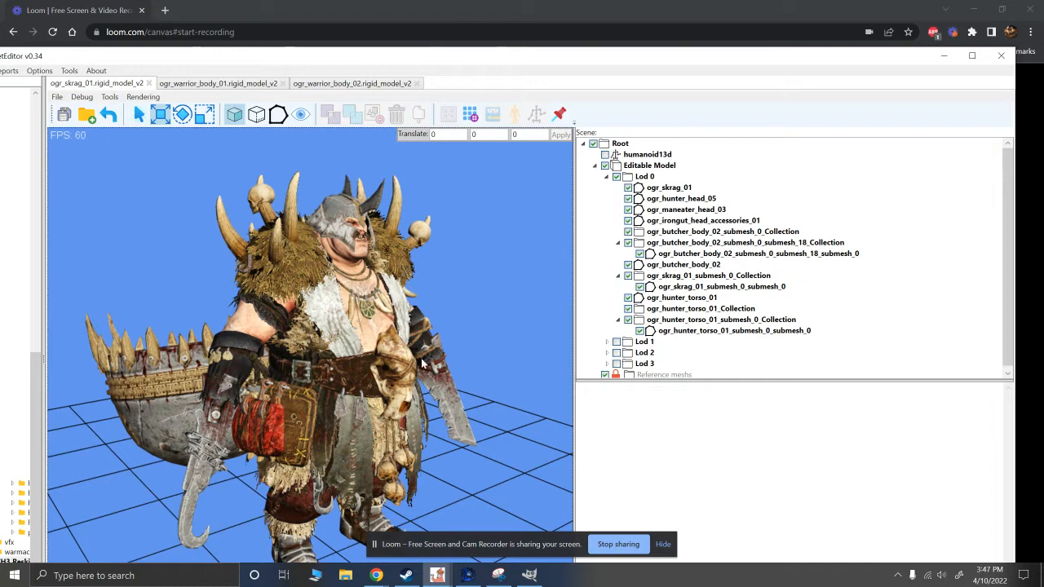
Step: Close the ogr_warrior_body_01 and ogr_warrior_body_02 models, keeping the customised ogr_skrag_01 model open
left_click_drag(140, 62, 162, 54)
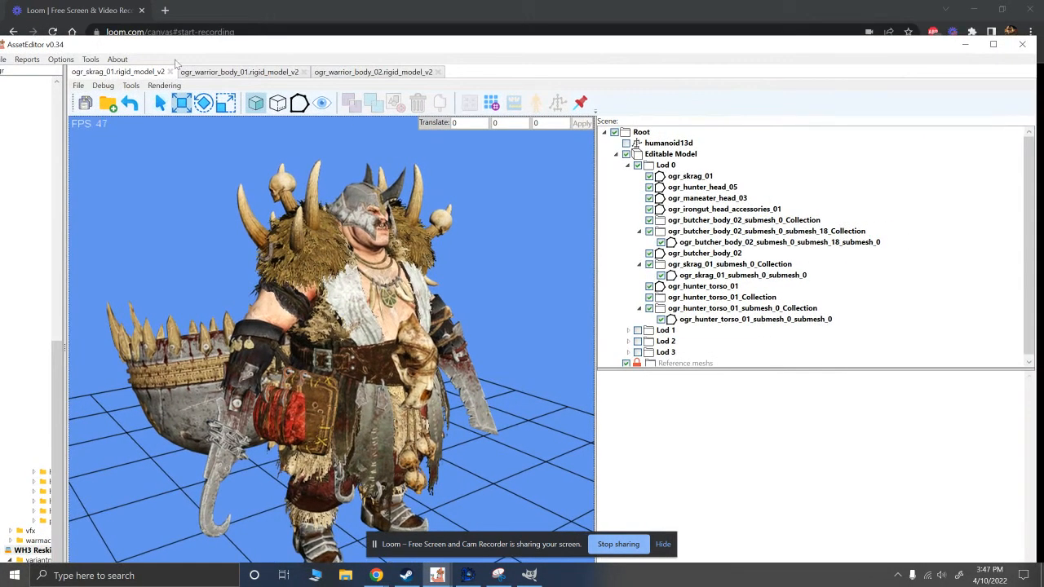
left_click(662, 545)
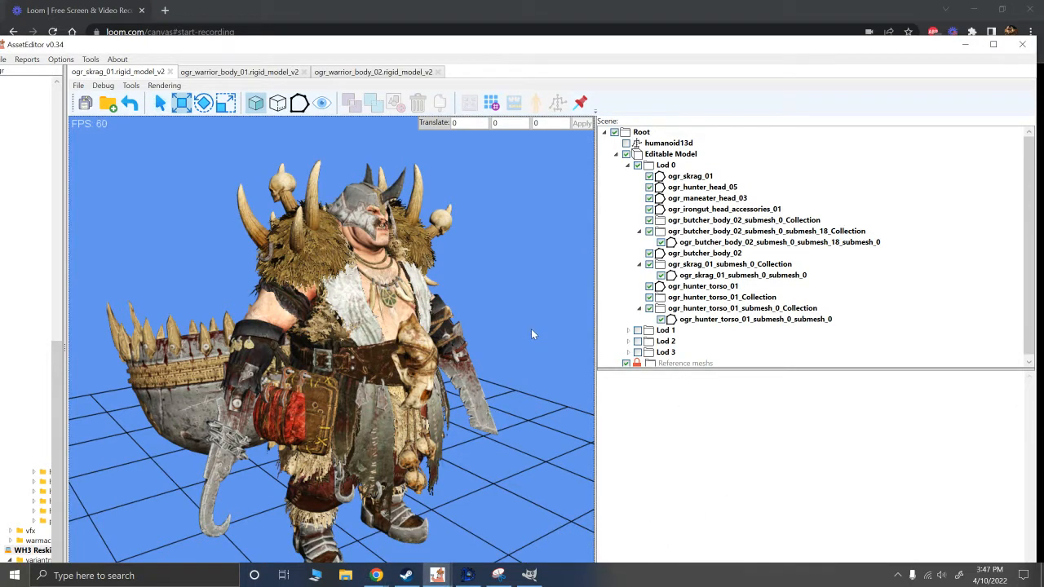
mouse_move(534, 278)
left_mouse_down("alt")
mouse_move(520, 283)
mouse_move(520, 265)
left_mouse_up("alt")
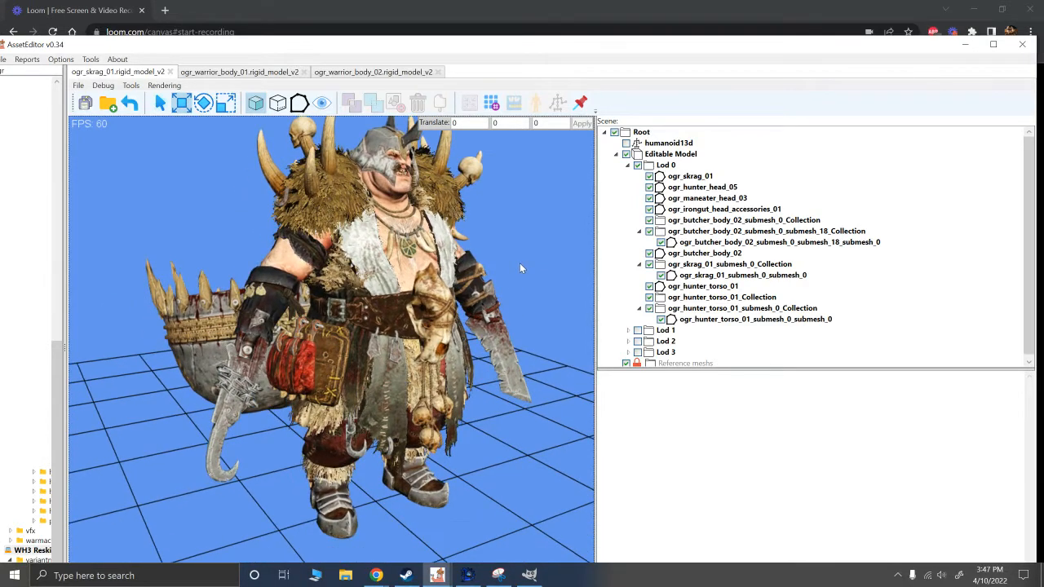
left_click(275, 71)
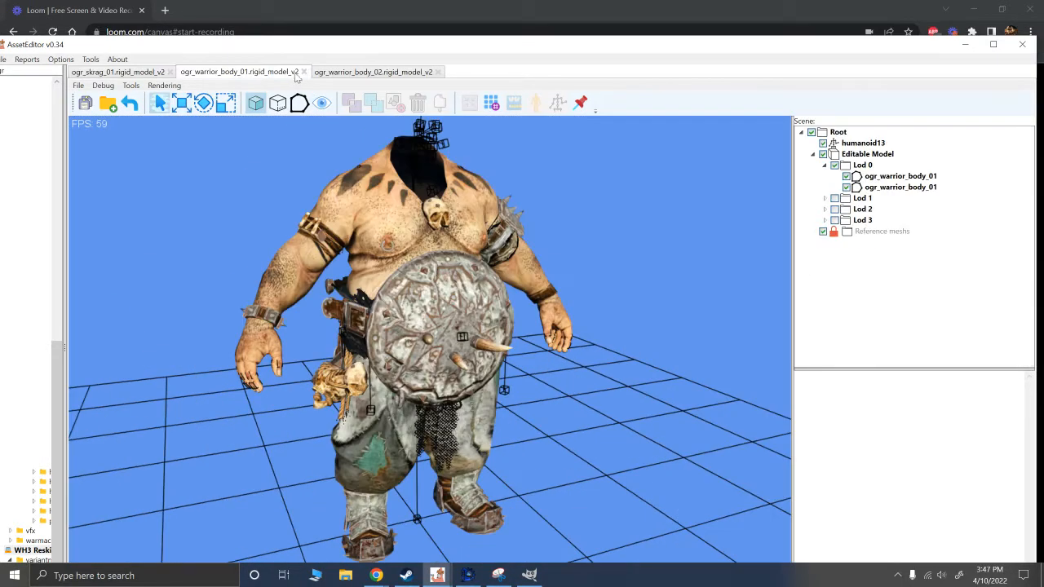
left_click(303, 72)
left_click(303, 72)
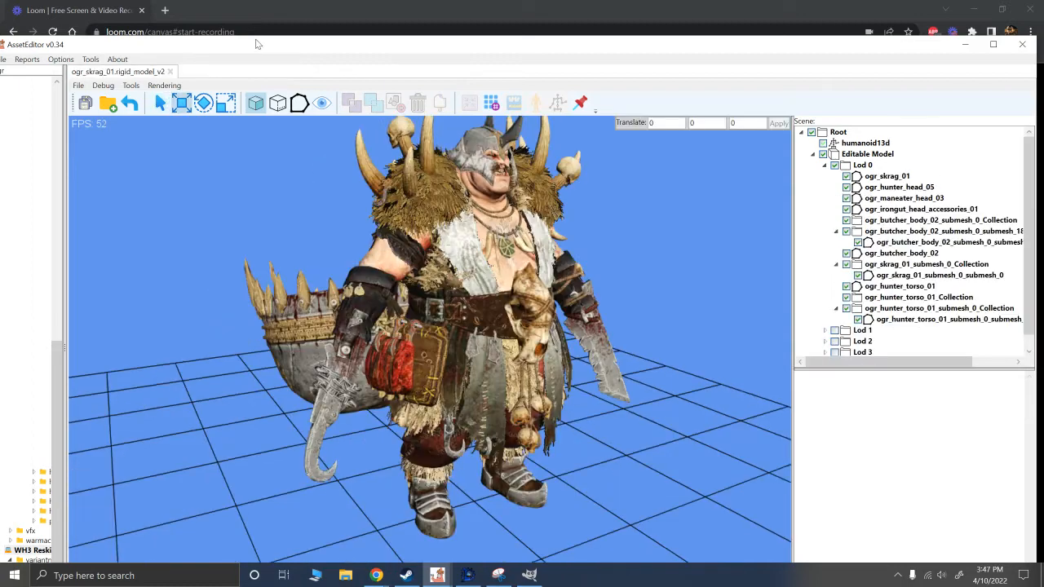
Step: Bring the pack file tree fully into view and clear its "ogr" search filter
left_click_drag(179, 44, 319, 40)
left_click_drag(212, 155, 433, 151)
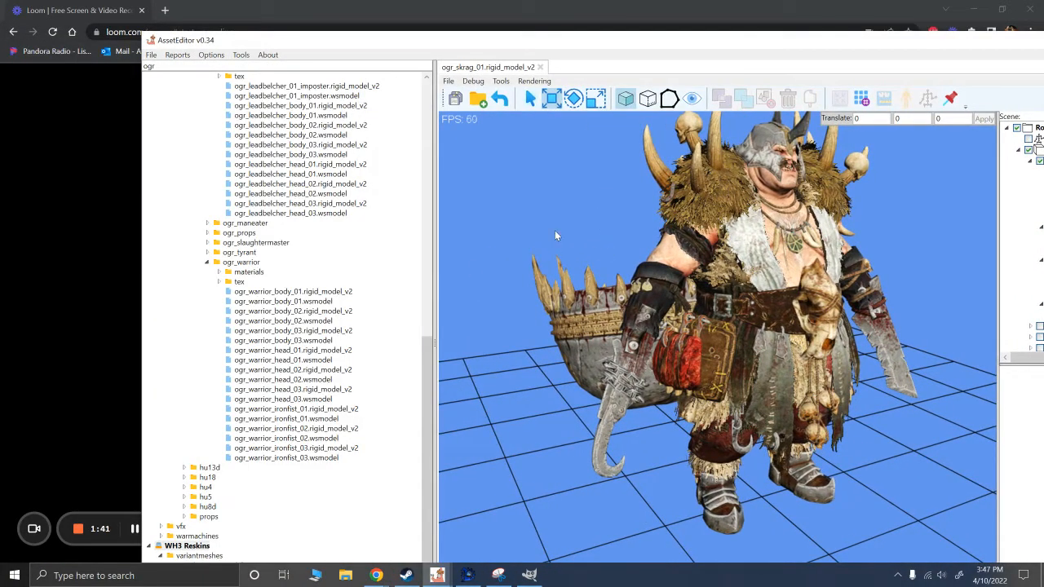
scroll(326, 204, "up", 4)
double_click(204, 69)
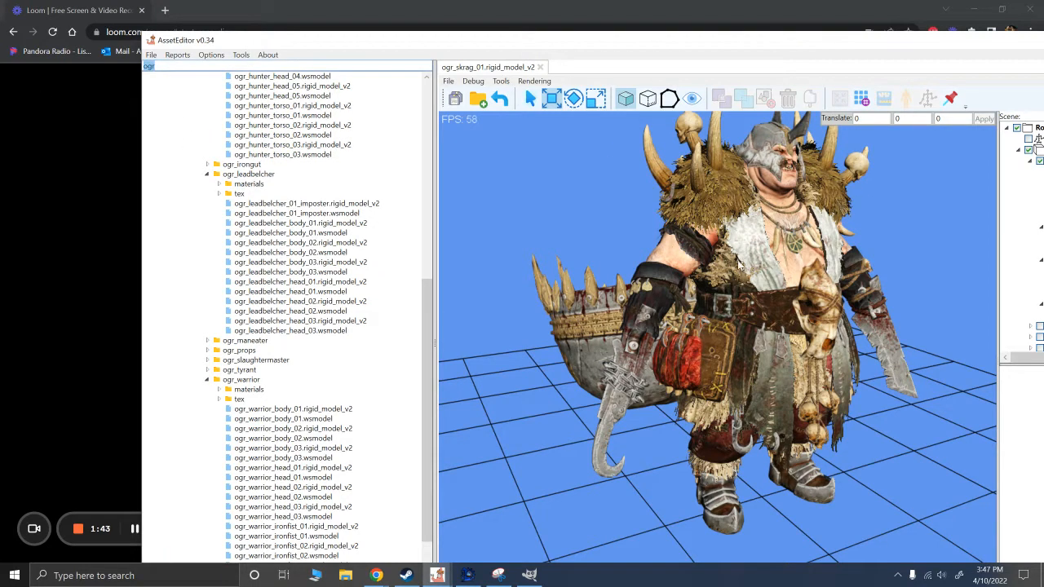
key("BackSpace")
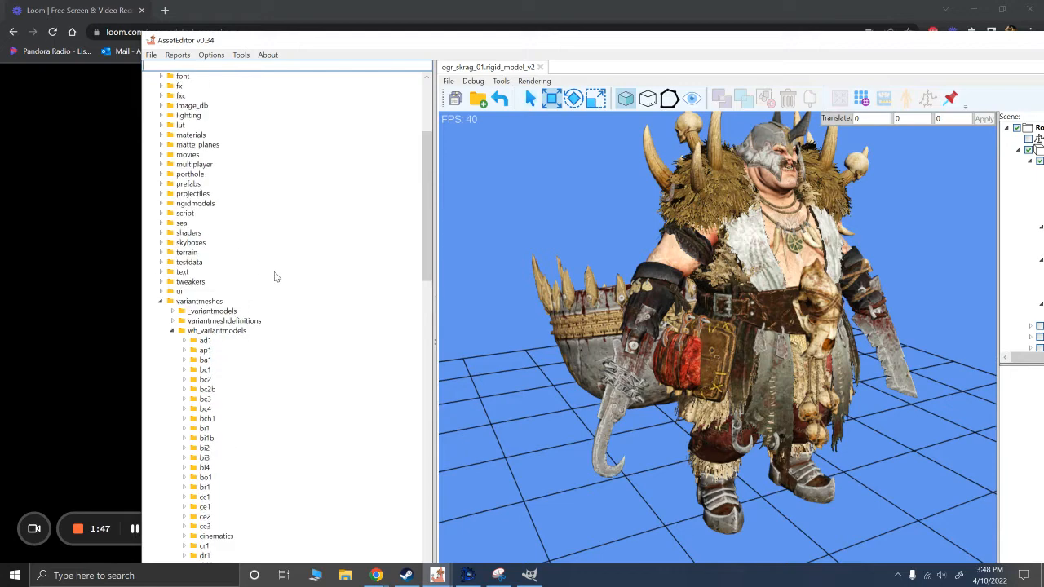
Step: Open the original ogr_skrag_01.rigid_model_v2 from variantmeshes/wh_variantmodels/hu13d/ogr/ogr_skrag in the All CA packs
scroll(275, 281, "up", 6)
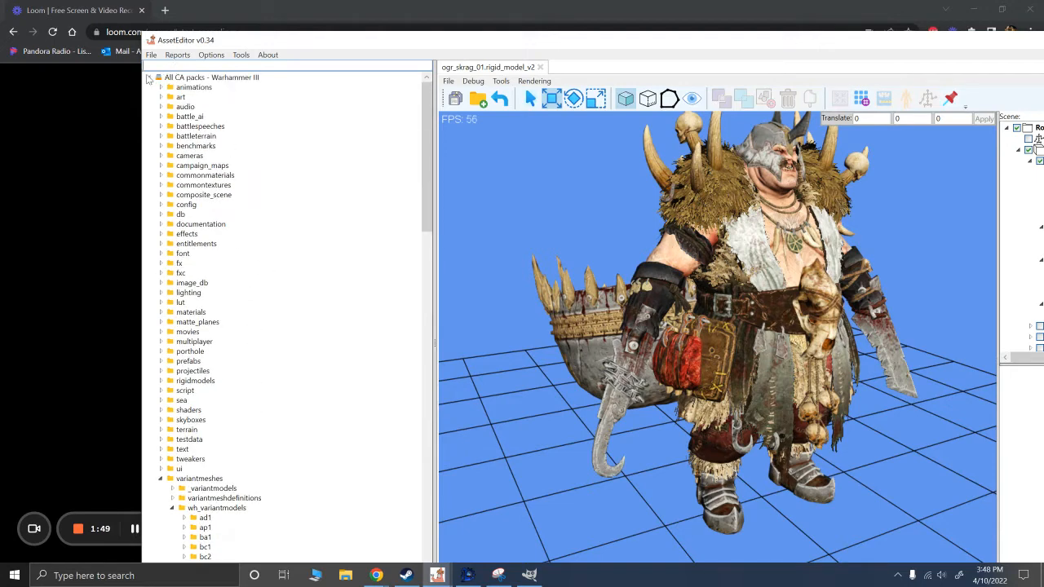
scroll(214, 253, "down", 8)
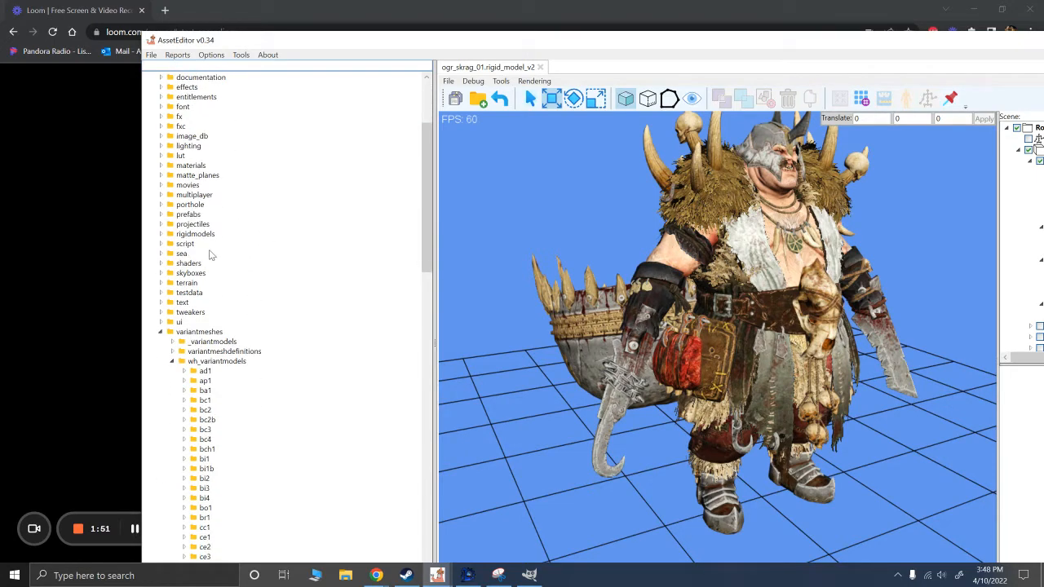
scroll(196, 318, "down", 20)
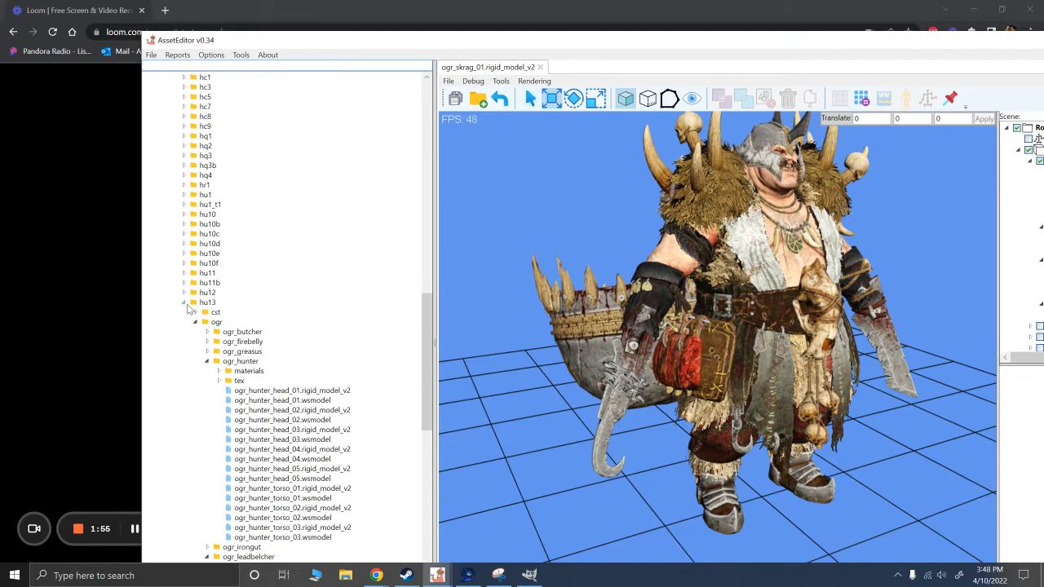
left_click(185, 303)
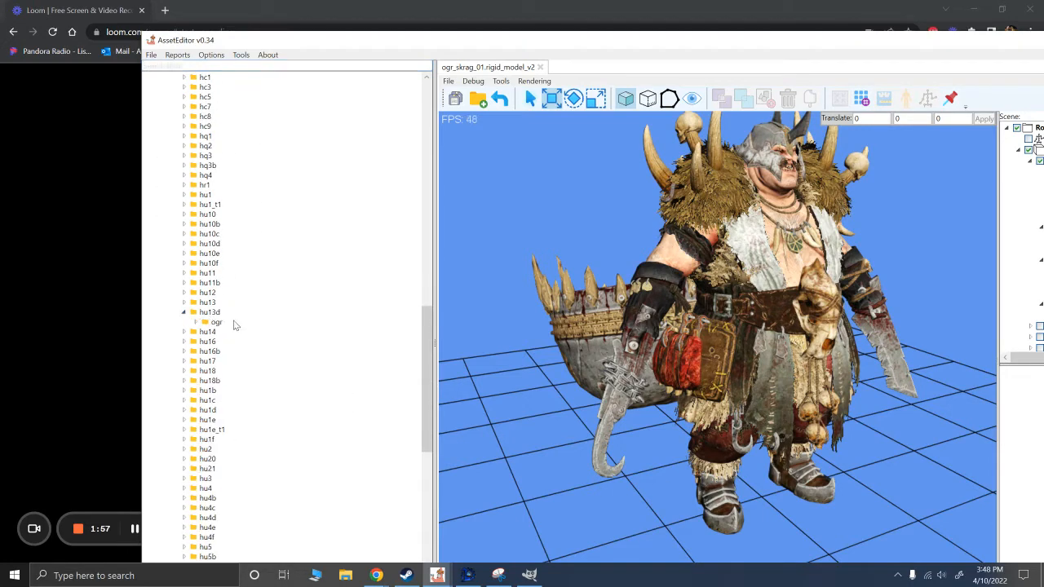
left_click(195, 322)
left_click(207, 332)
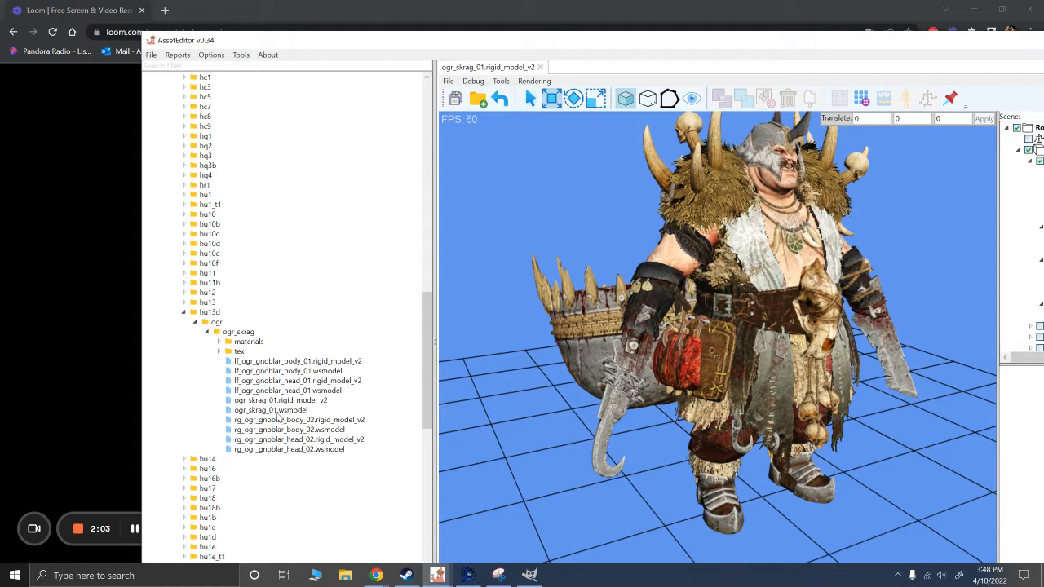
left_click(263, 401)
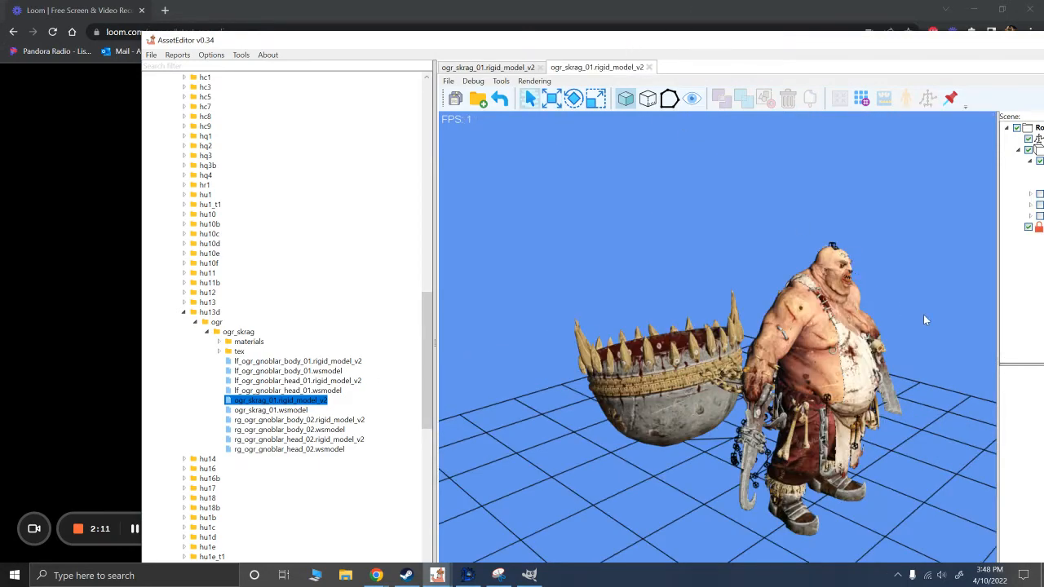
Step: Start importing a reference model and expand the variantmeshes folder of All CA packs - Warhammer III in the file browser
left_click_drag(923, 314, 603, 33)
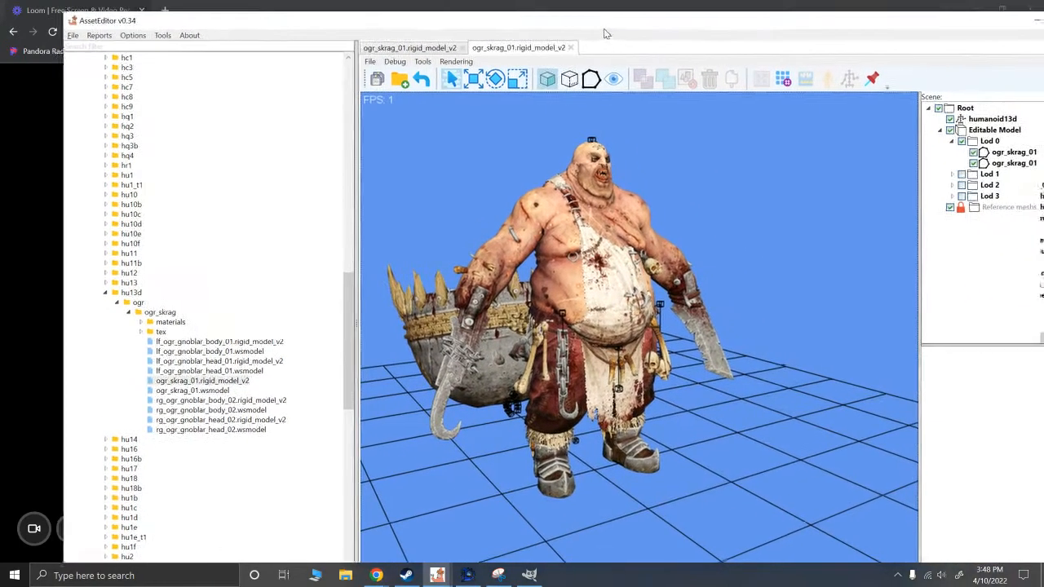
scroll(707, 251, "up", 2)
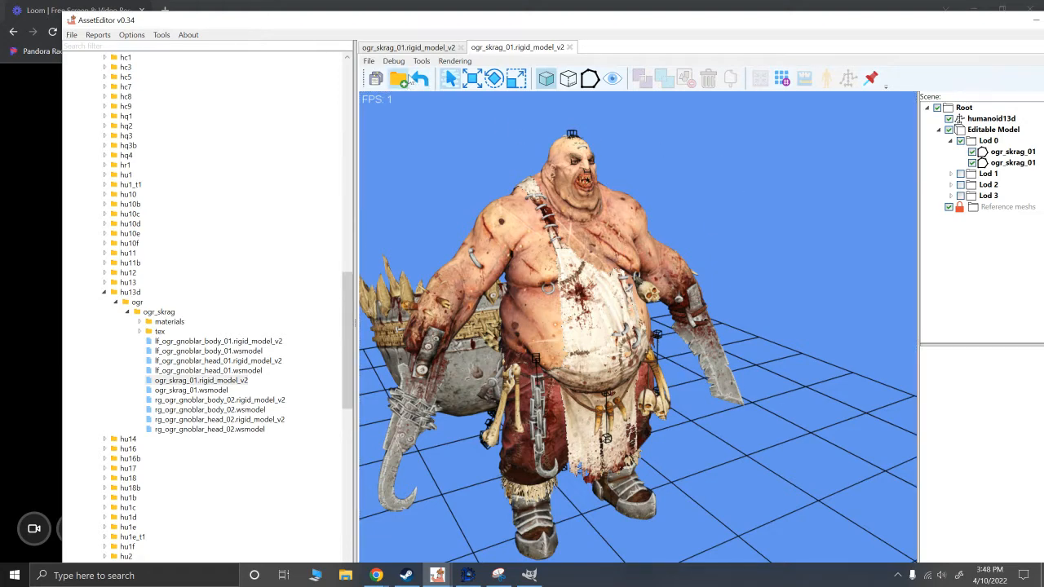
left_click(397, 77)
left_click_drag(198, 72, 290, 79)
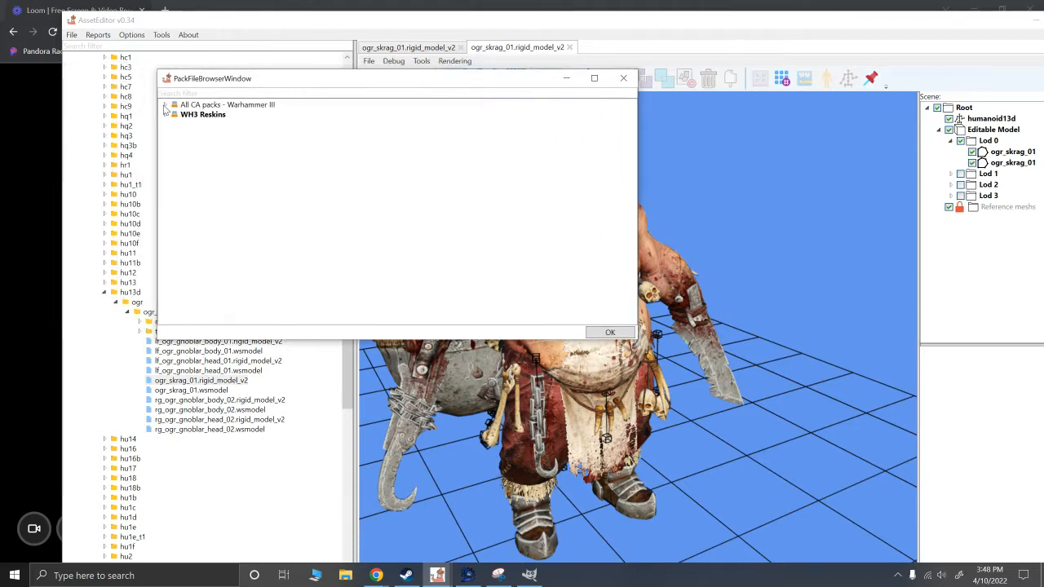
left_click(165, 105)
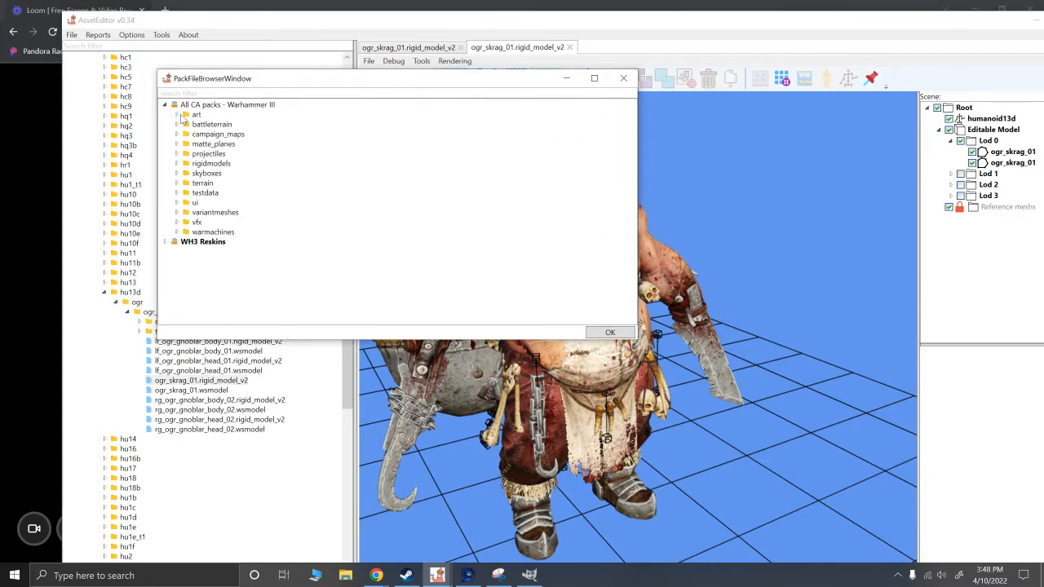
left_click(176, 213)
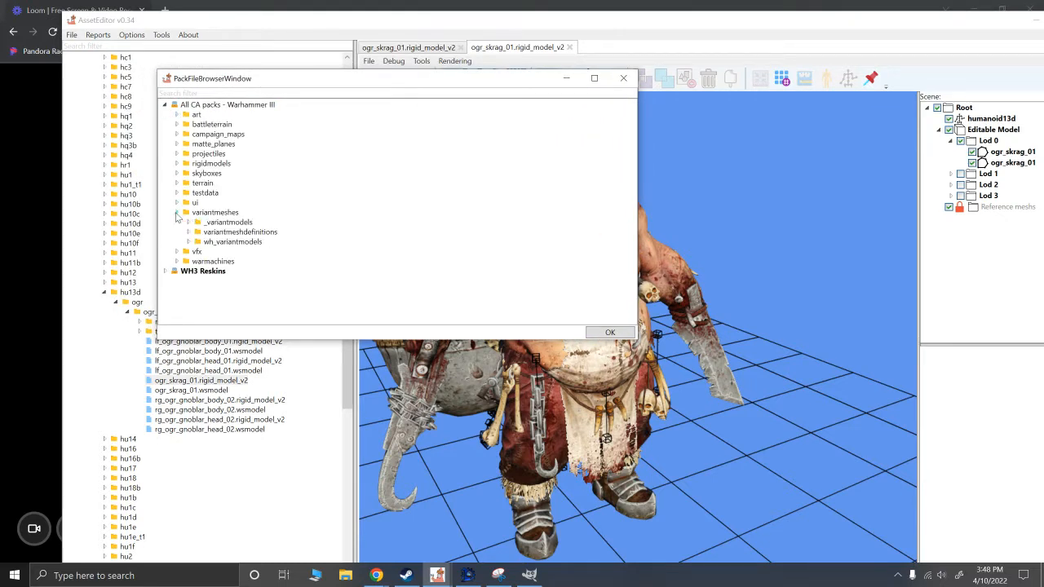
left_click(187, 94)
type("hunter")
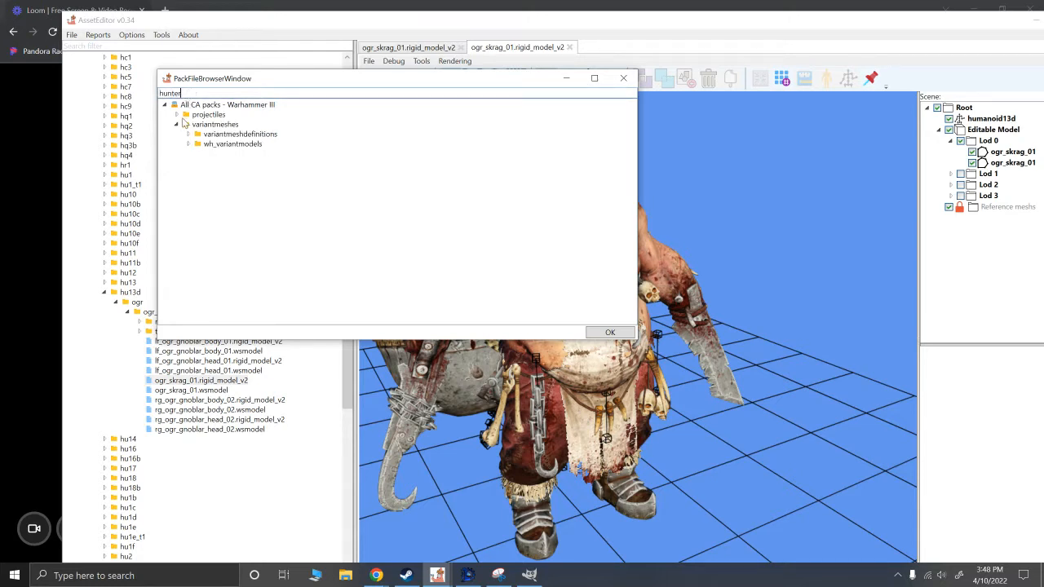
left_click_drag(187, 94, 152, 94)
key("BackSpace")
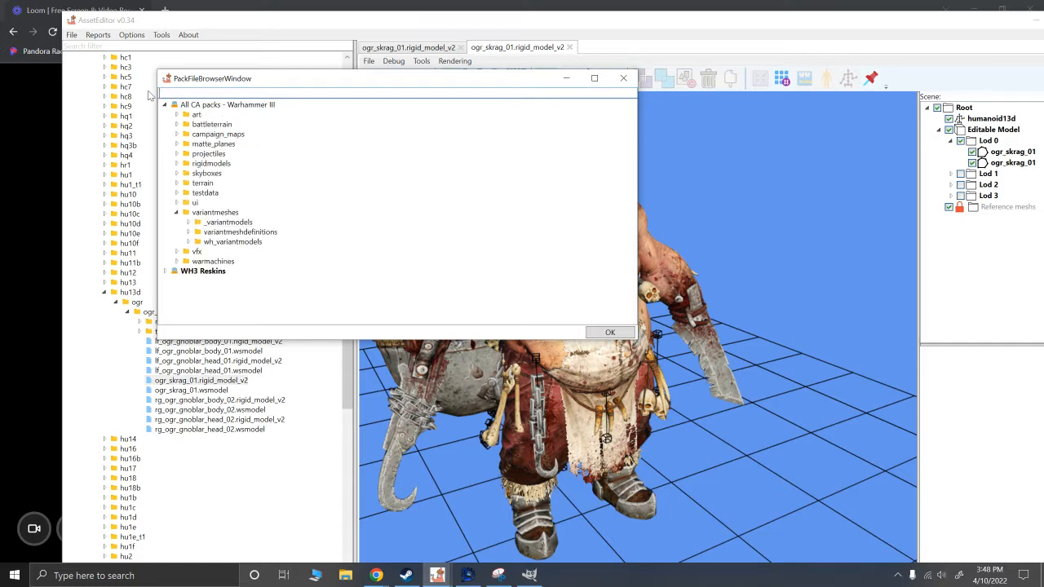
Step: Filter the browser by "leadb" and import ogr_leadbelcher_body_01.rigid_model_v2 as a reference mesh
type("leadb")
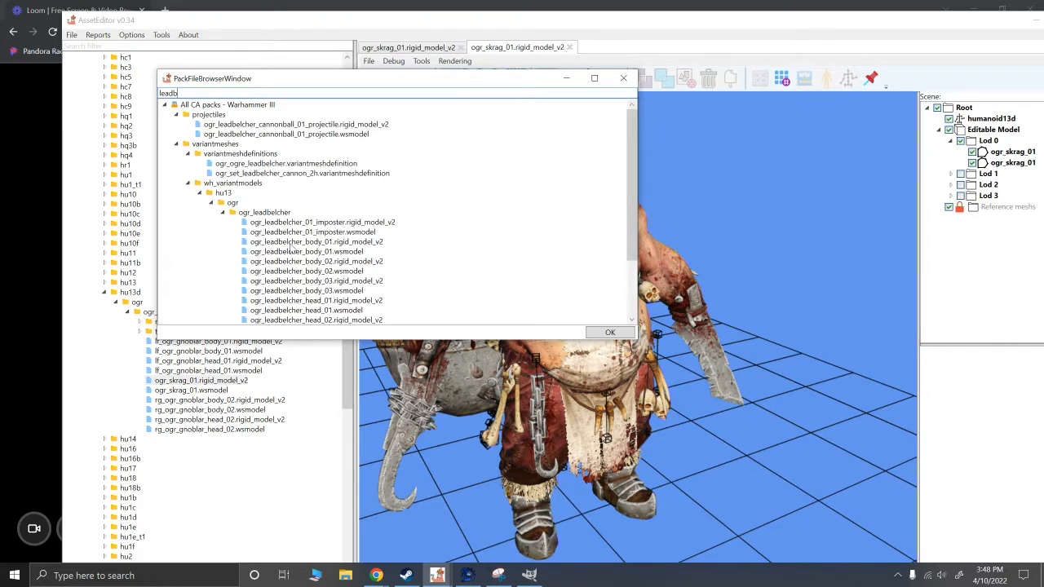
double_click(294, 242)
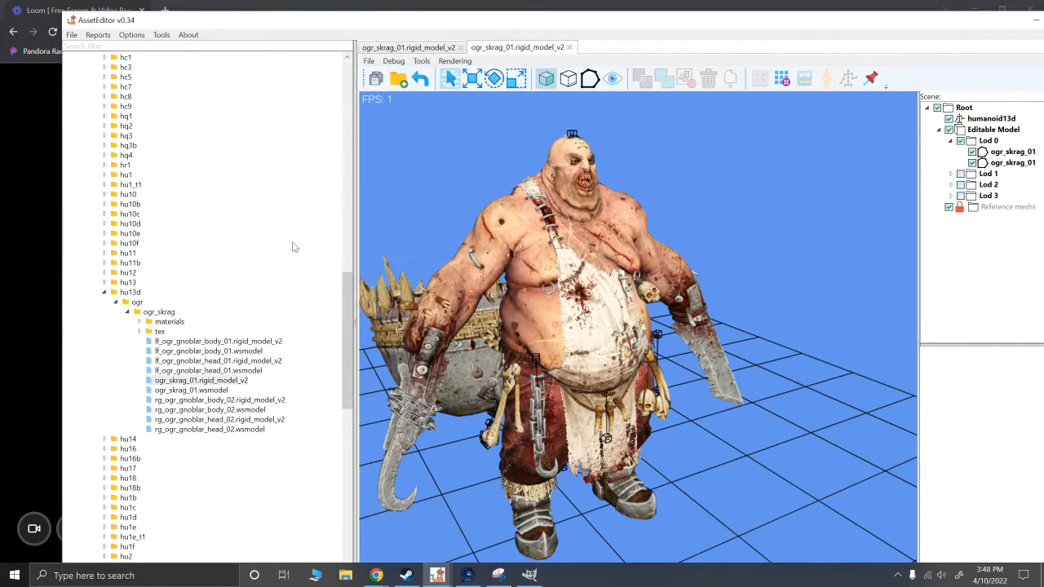
left_click_drag(515, 179, 712, 238, "alt")
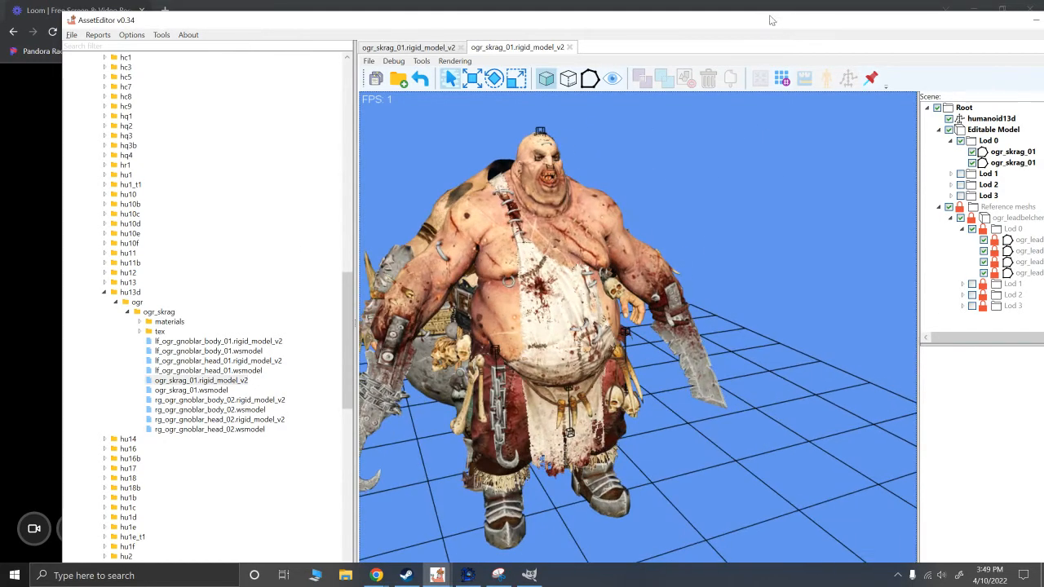
Step: Make the imported ogr_leadbelcher_body_01 reference model editable
left_click_drag(768, 18, 678, 16)
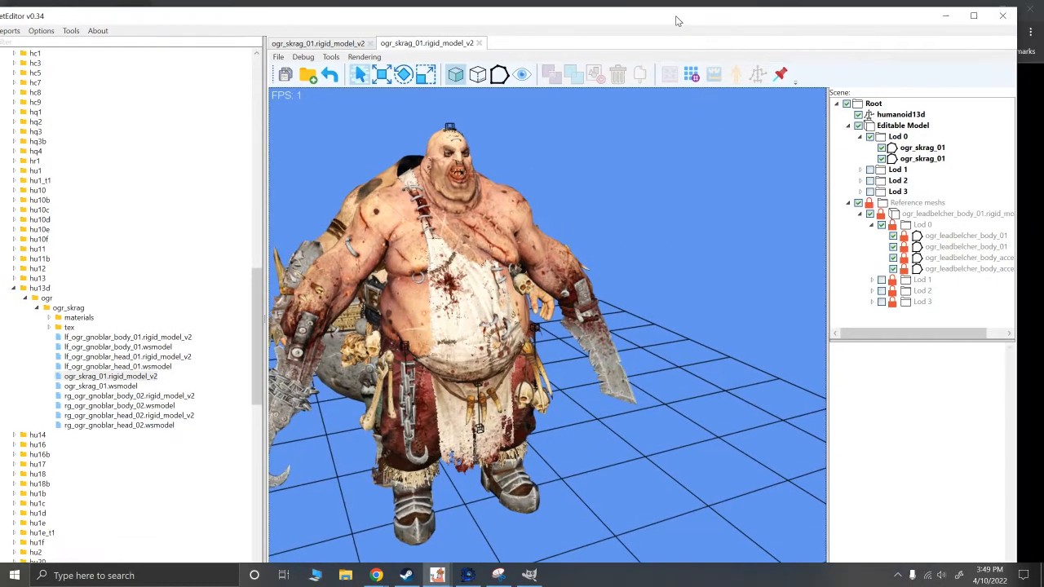
left_click(912, 215)
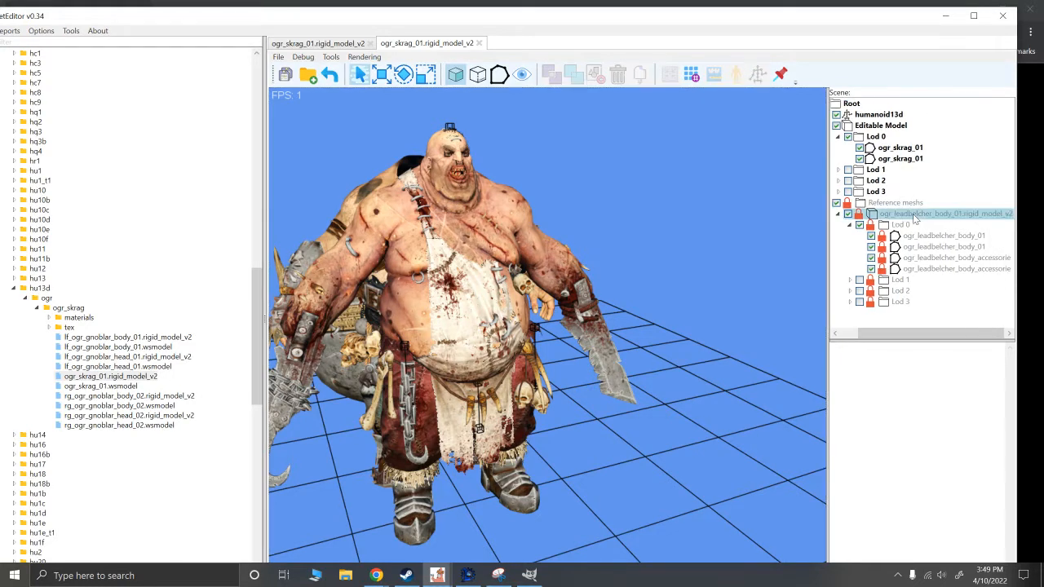
right_click(913, 215)
left_click(906, 219)
right_click(906, 215)
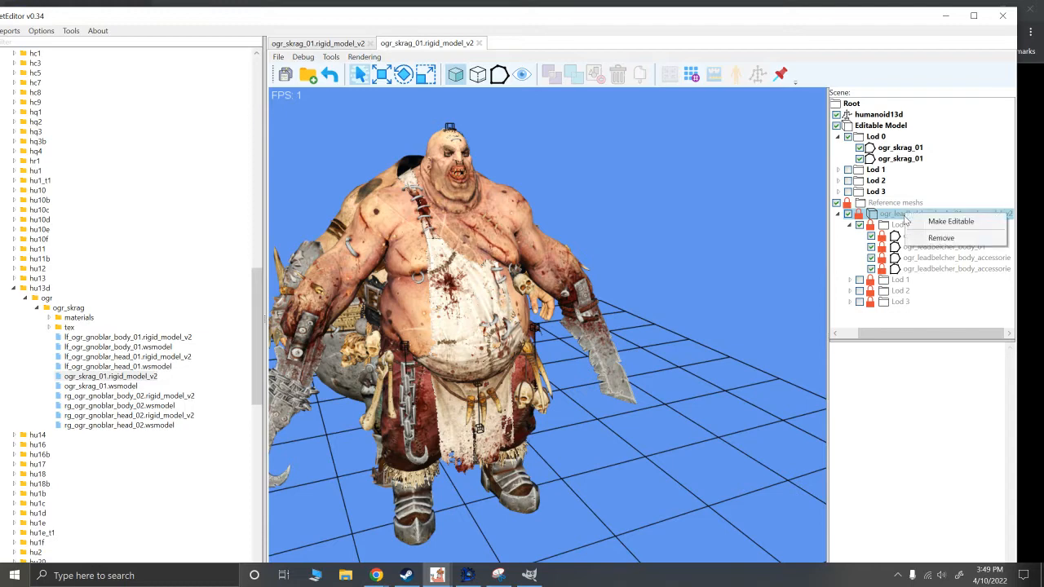
left_click(927, 225)
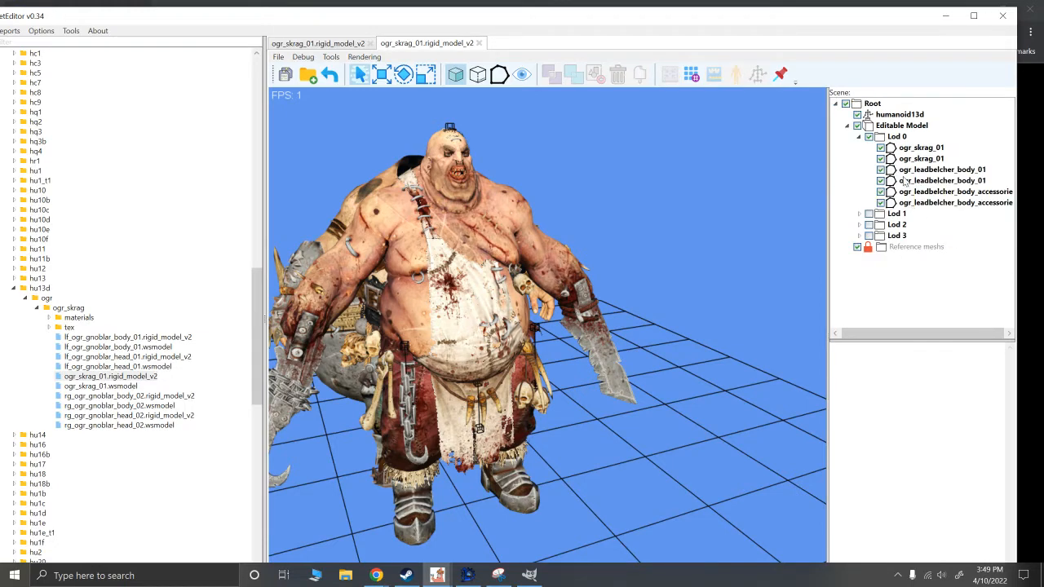
Step: Temporarily hide both ogr_skrag_01 meshes to examine the leadbelcher body from several sides, and show them again
left_click(931, 171)
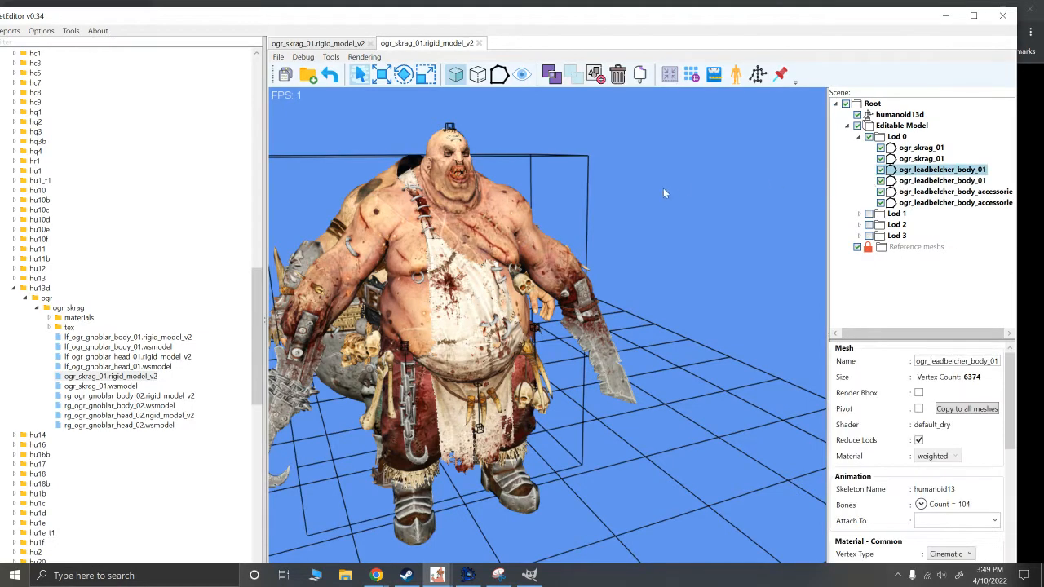
left_click(880, 148)
left_click(881, 158)
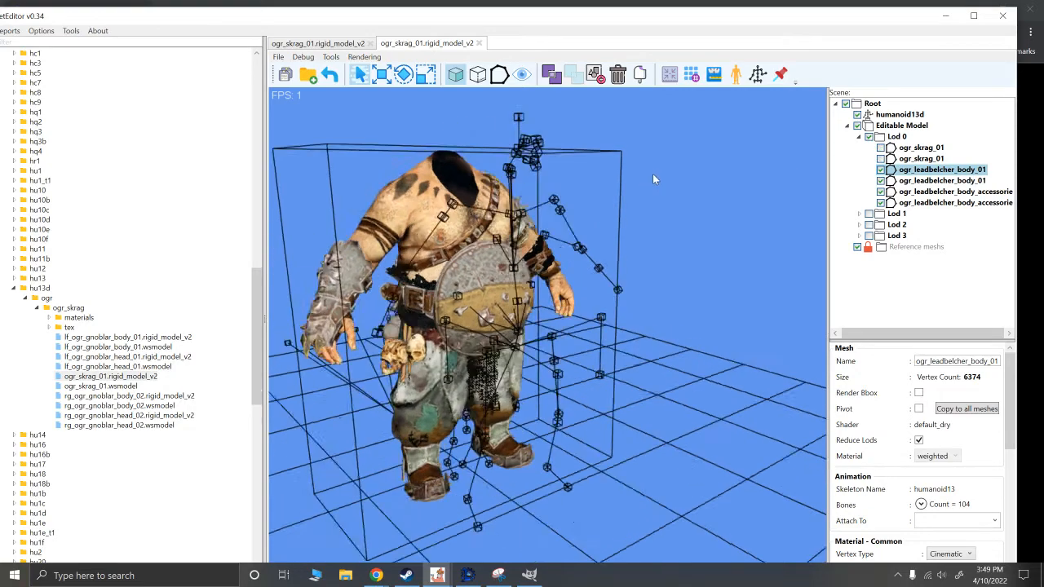
left_click_drag(459, 225, 582, 184, "alt")
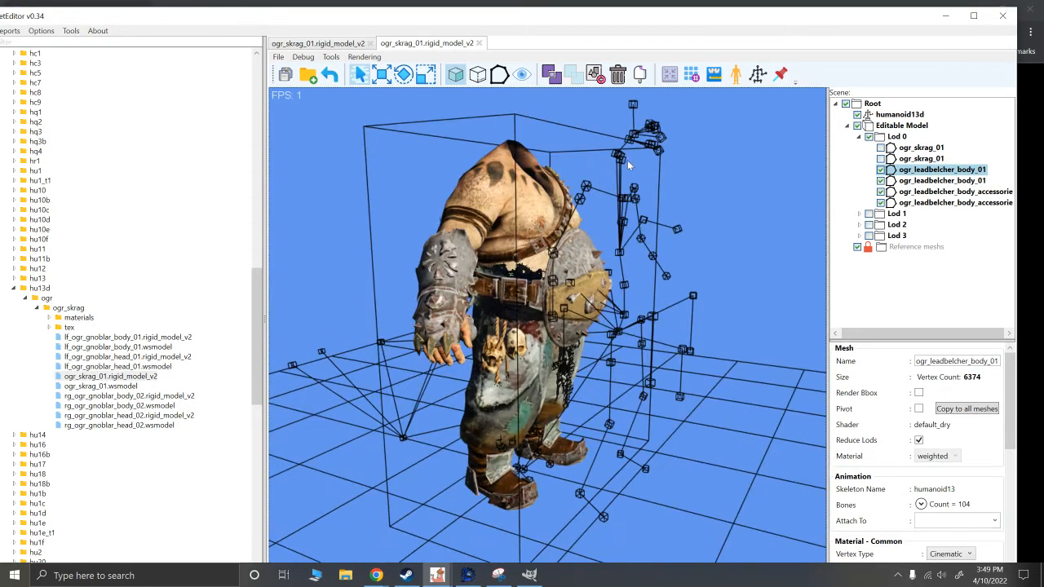
left_click(880, 158)
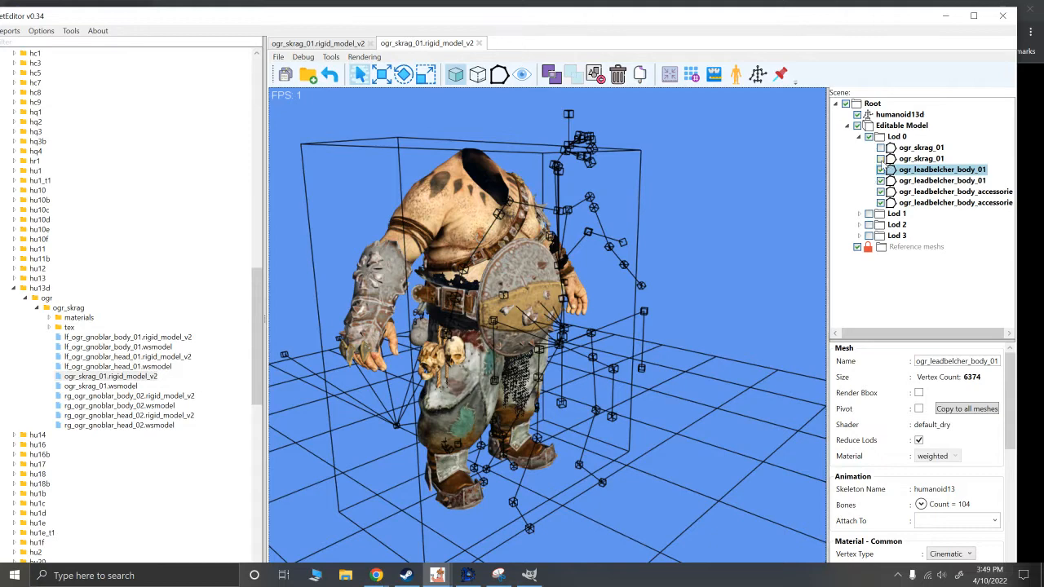
left_click(881, 147)
left_click_drag(632, 200, 708, 203, "alt")
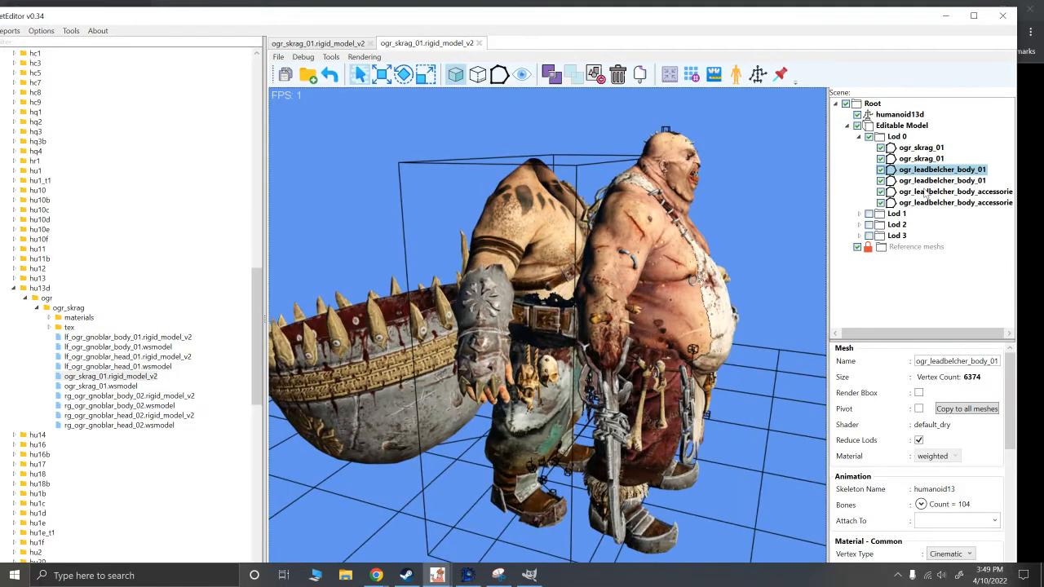
Step: Select all four leadbelcher body and accessory meshes and move them forward along the Z axis onto Skrag's body
left_click(924, 191)
left_click(910, 182)
left_click(922, 204, "ctrl")
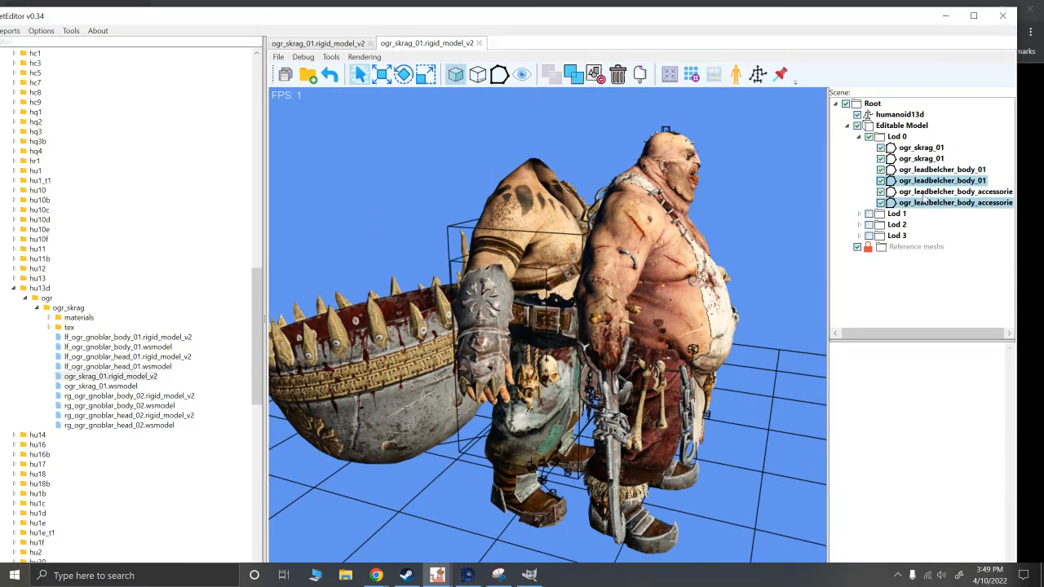
left_click(923, 194, "ctrl")
left_click_drag(747, 233, 560, 302, "alt")
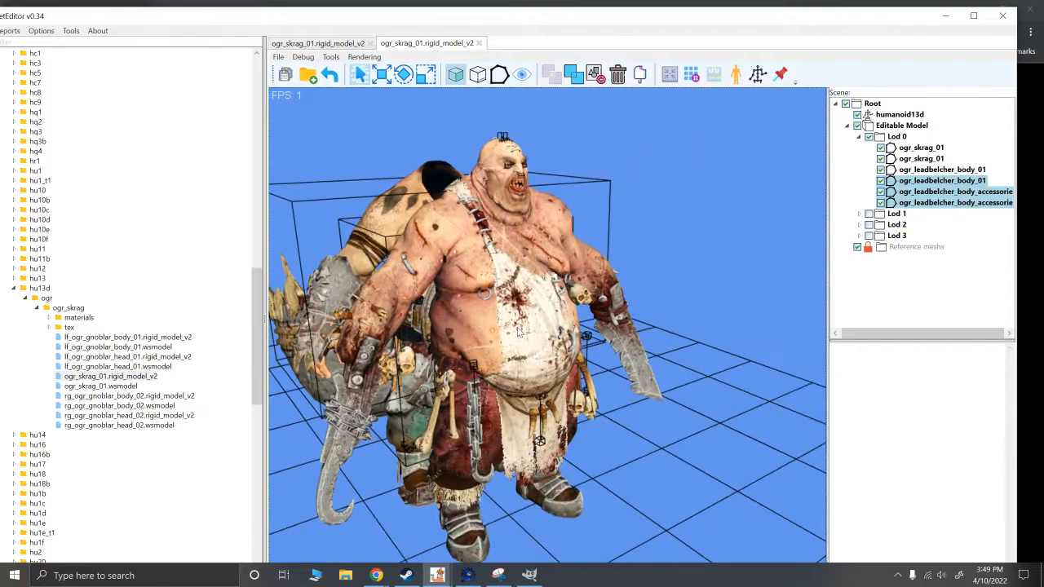
left_click(380, 75)
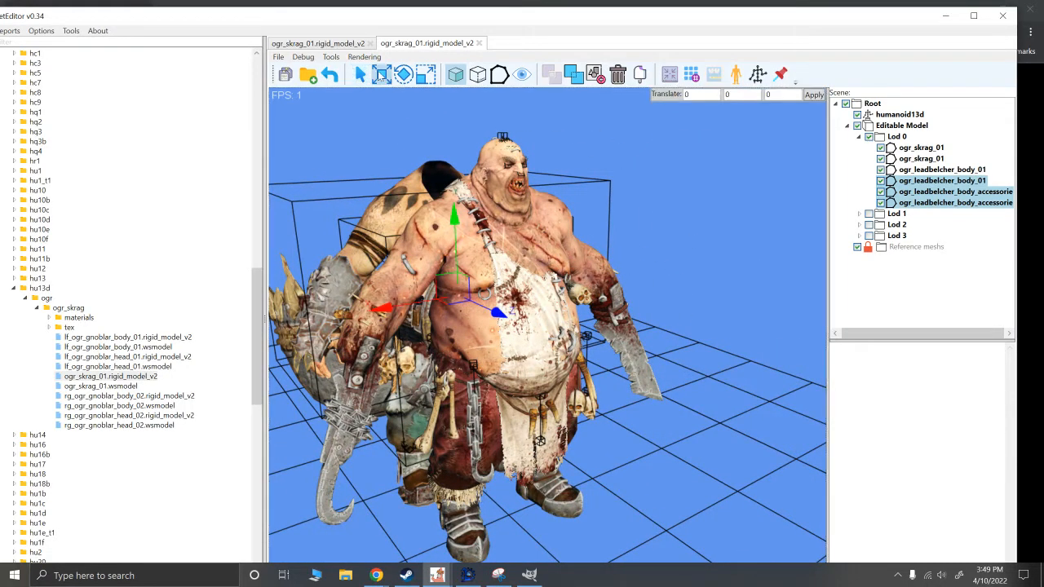
left_click_drag(613, 194, 655, 195, "alt")
right_click_drag(655, 194, 595, 192, "alt")
left_click_drag(581, 265, 638, 273)
key("ctrl+z")
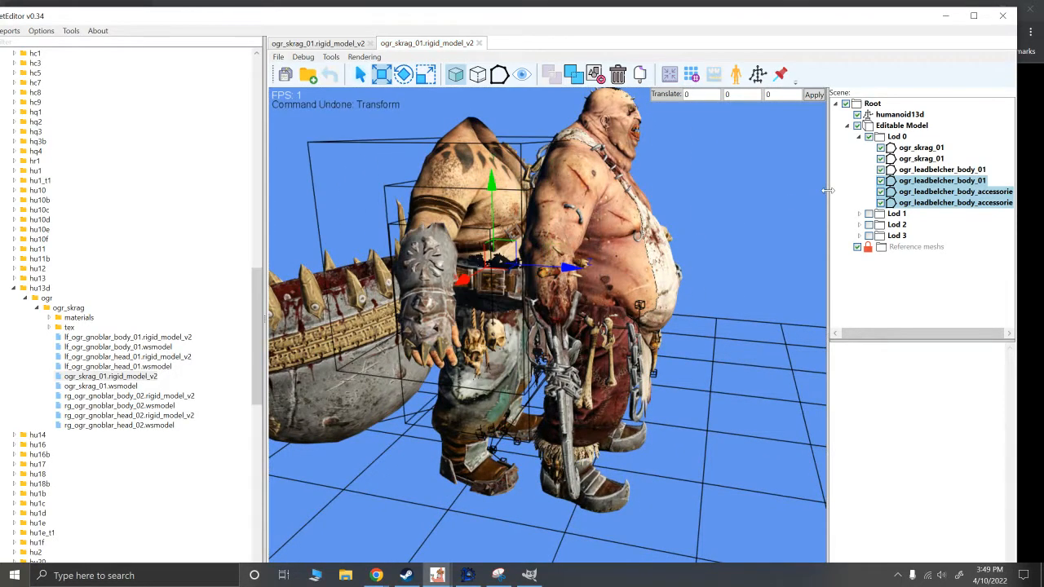
left_click(933, 169, "ctrl")
left_click_drag(567, 278, 676, 287)
left_click_drag(748, 342, 711, 346, "alt")
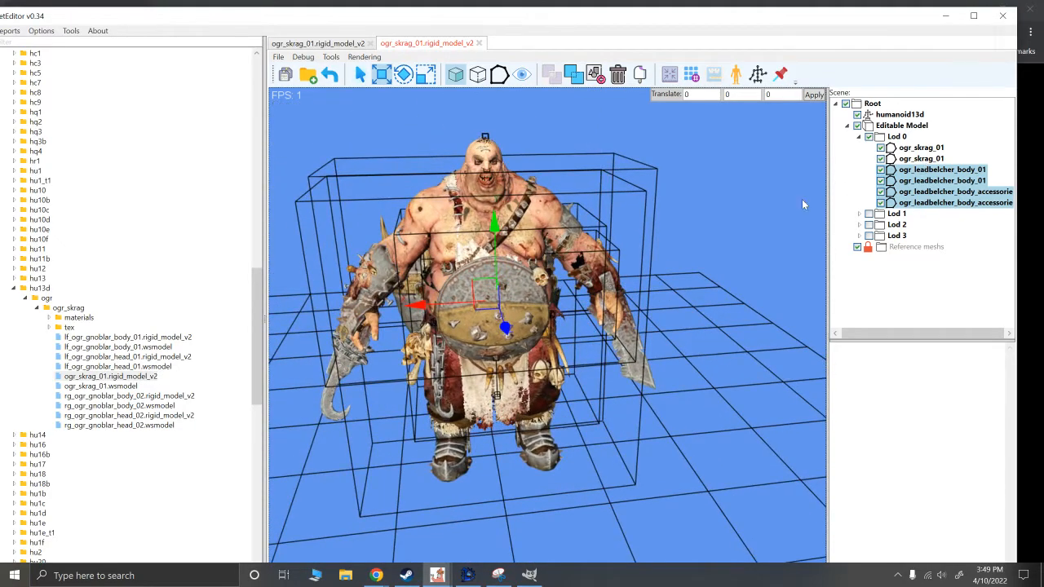
Step: Temporarily hide both ogr_skrag_01 meshes to examine the repositioned leadbelcher body, and compare it with Skrag once they are visible again
left_click(880, 159)
left_click(880, 148)
left_click_drag(737, 186, 715, 186, "alt")
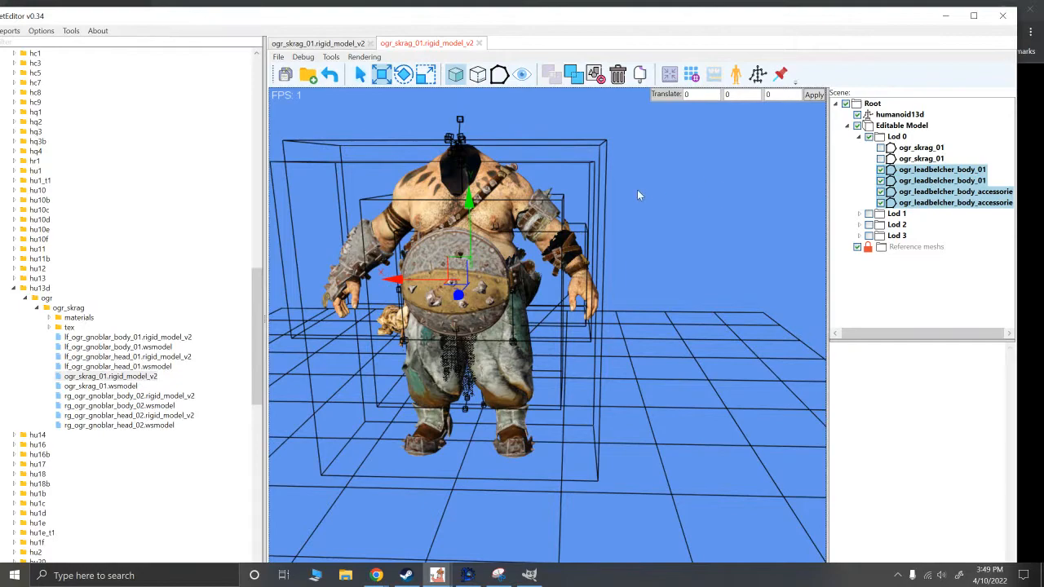
left_click_drag(637, 189, 646, 209, "alt")
scroll(525, 119, "up", 3)
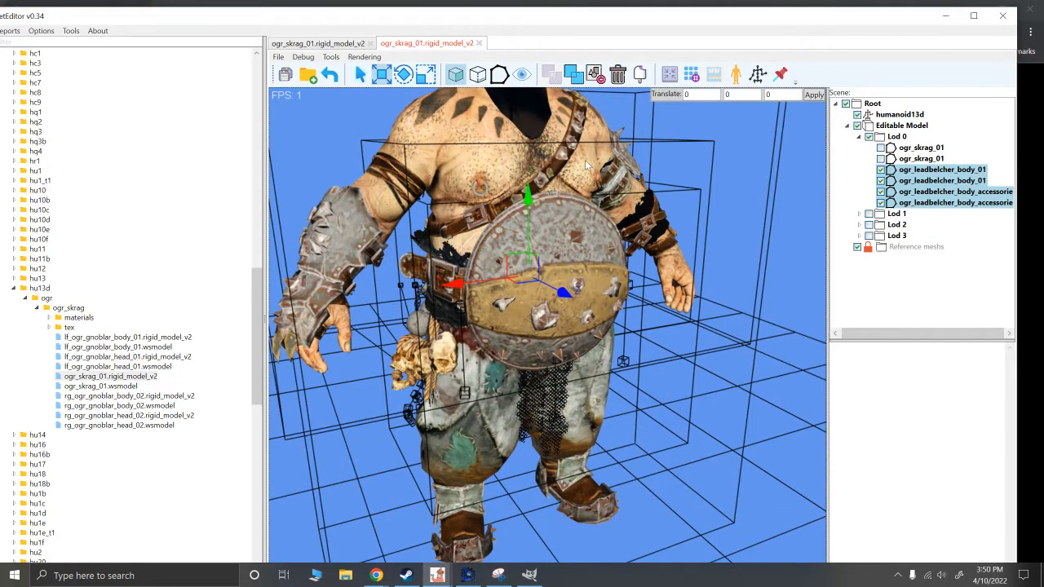
left_click_drag(659, 172, 674, 212, "alt")
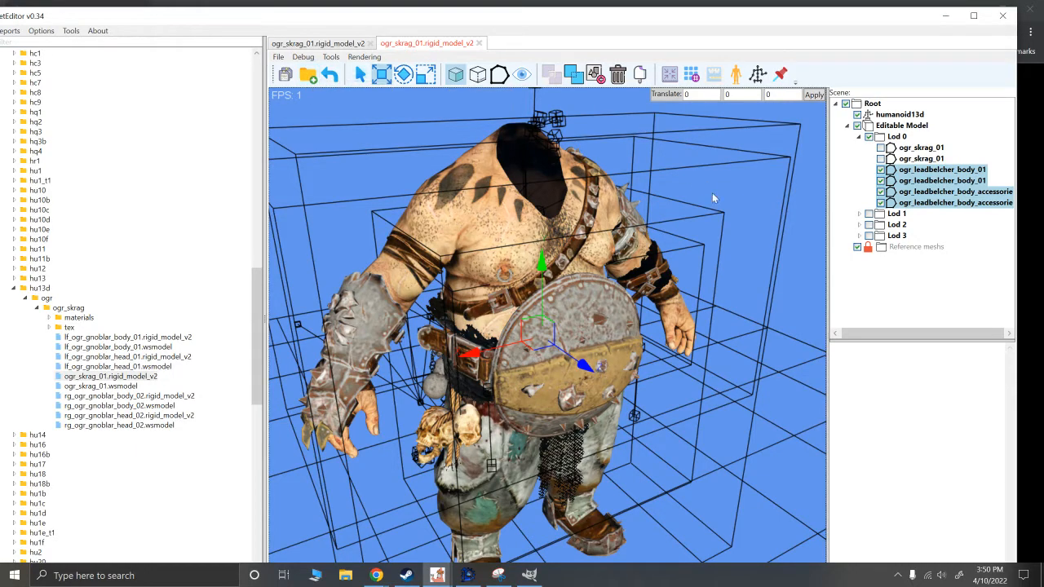
left_click(755, 237)
left_click_drag(746, 233, 697, 215, "alt")
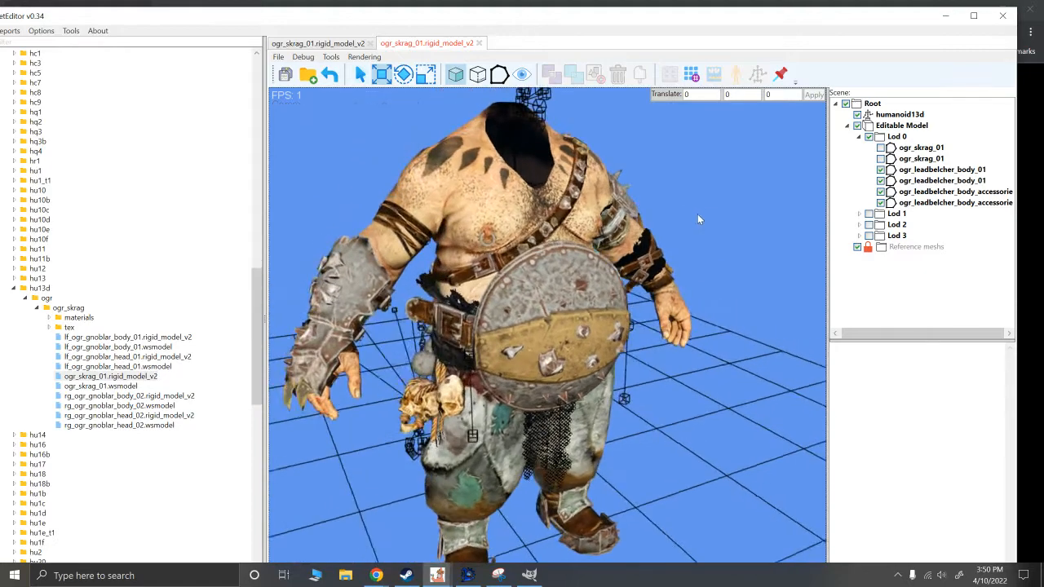
left_click(881, 159)
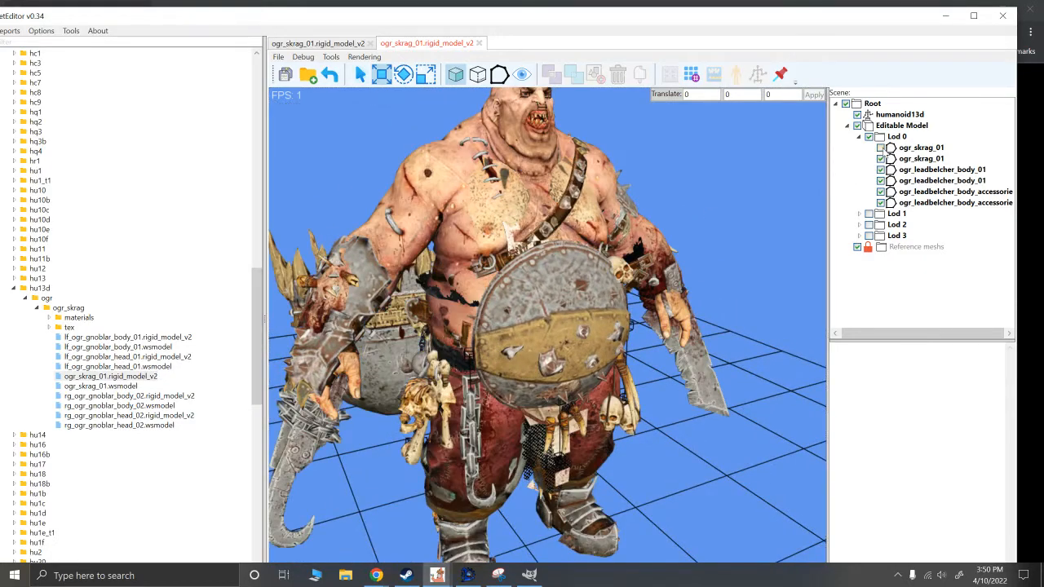
left_click(881, 148)
left_click_drag(560, 290, 511, 233, "alt")
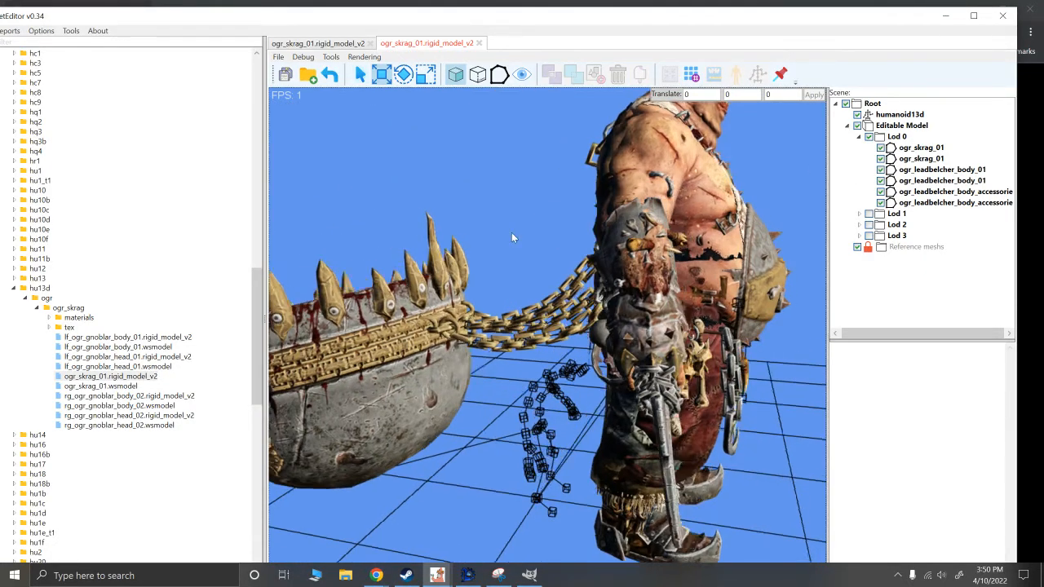
Step: Isolate the first ogr_skrag_01 mesh and delete its faces around the ogre figure, keeping those on the cauldron, and show all meshes again
left_click(921, 147)
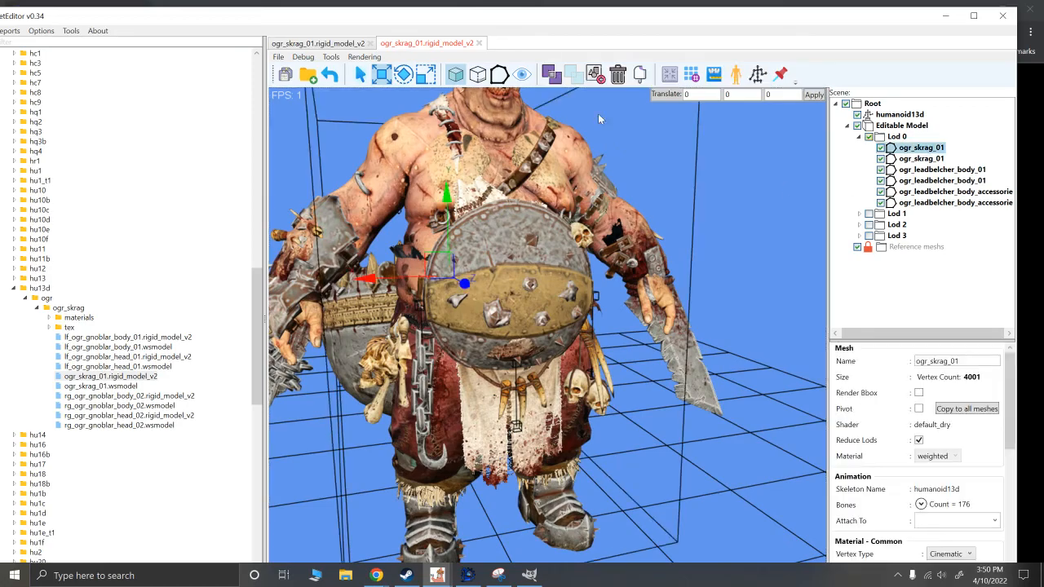
left_click(521, 74)
left_click_drag(584, 207, 628, 216, "alt")
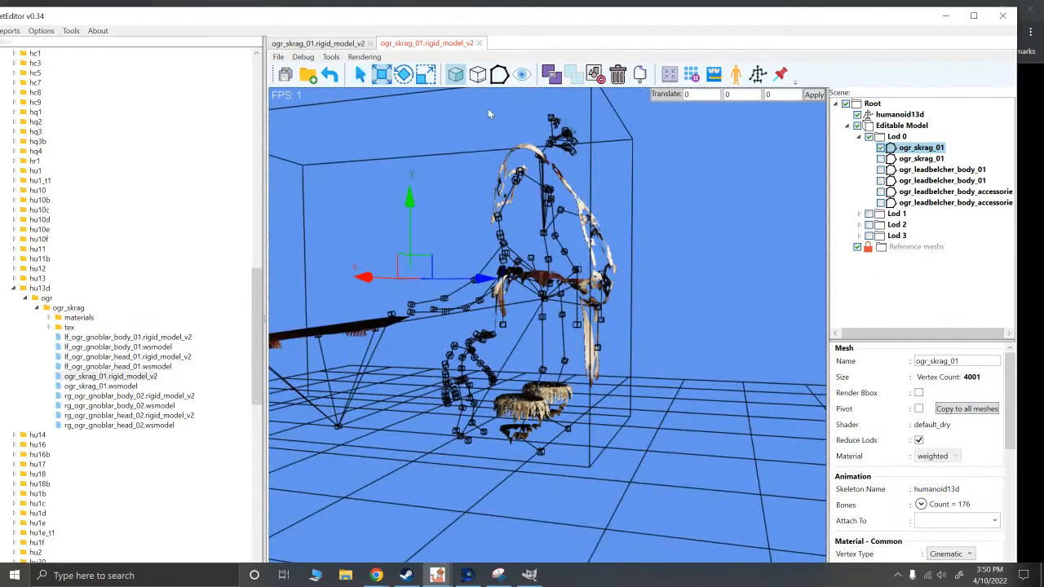
left_click_drag(594, 386, 620, 378, "alt")
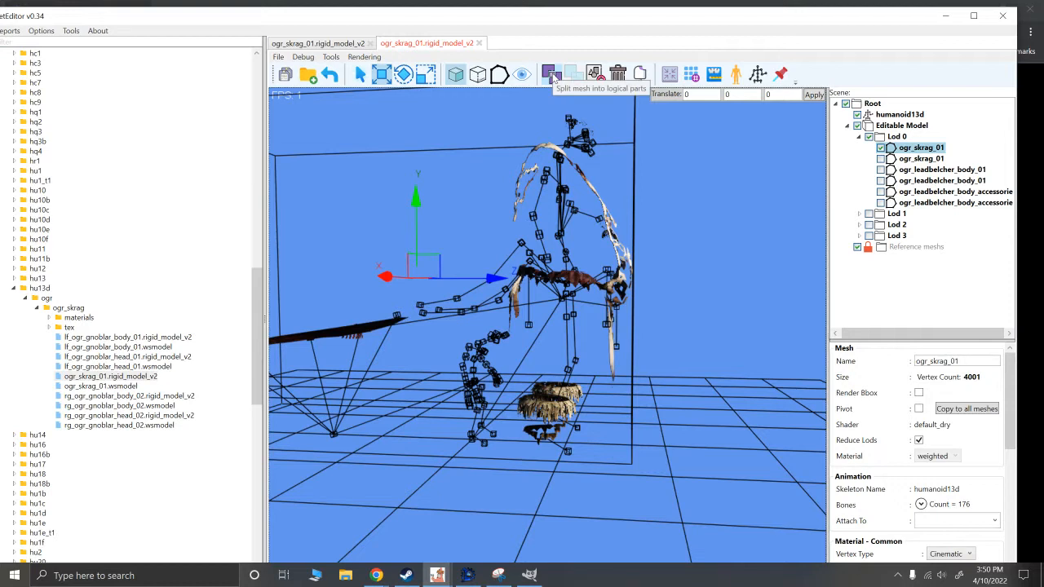
left_click(686, 440)
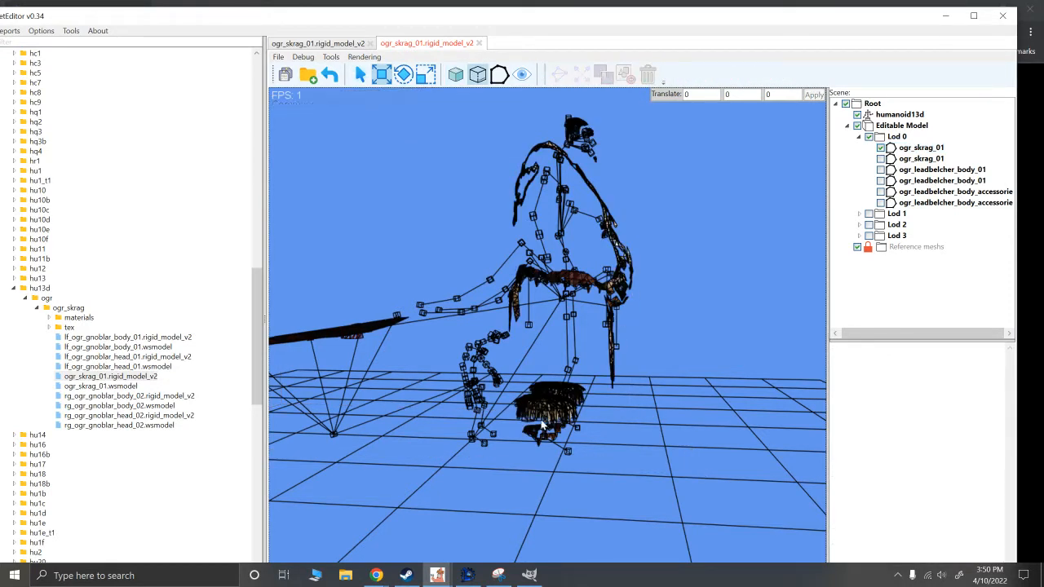
left_click_drag(720, 488, 475, 103)
key("Delete")
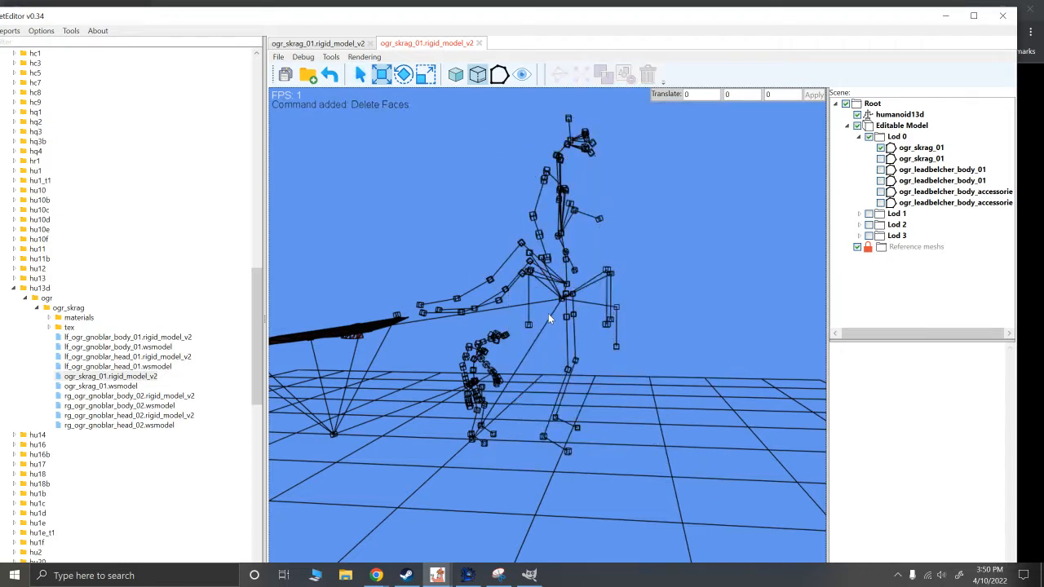
key("F1")
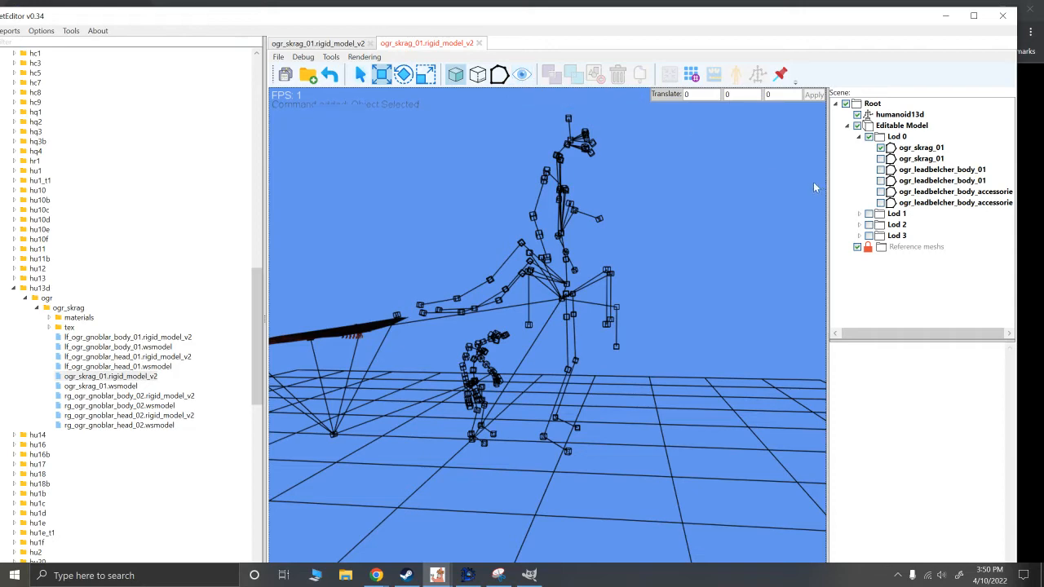
left_click(521, 75)
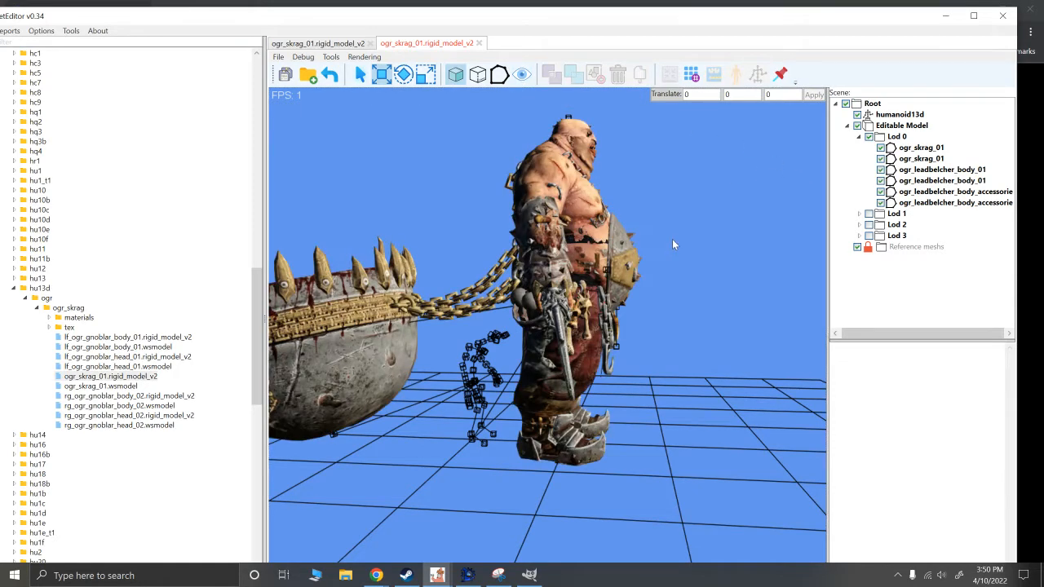
Step: Hide the four leadbelcher body and accessory meshes so that only the two ogr_skrag_01 meshes are displayed
left_click_drag(673, 240, 699, 238, "alt")
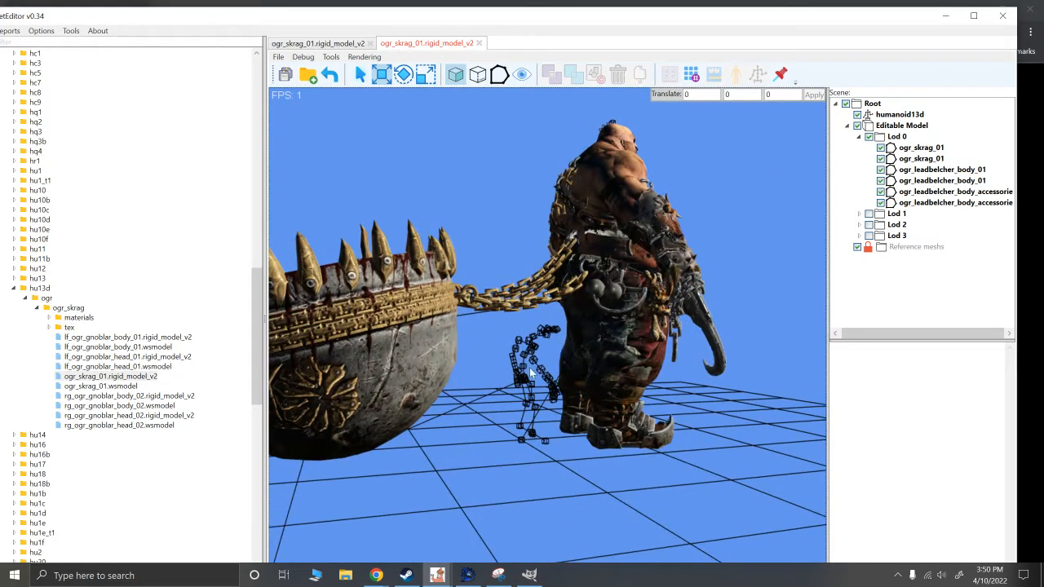
left_click_drag(529, 372, 734, 302, "alt")
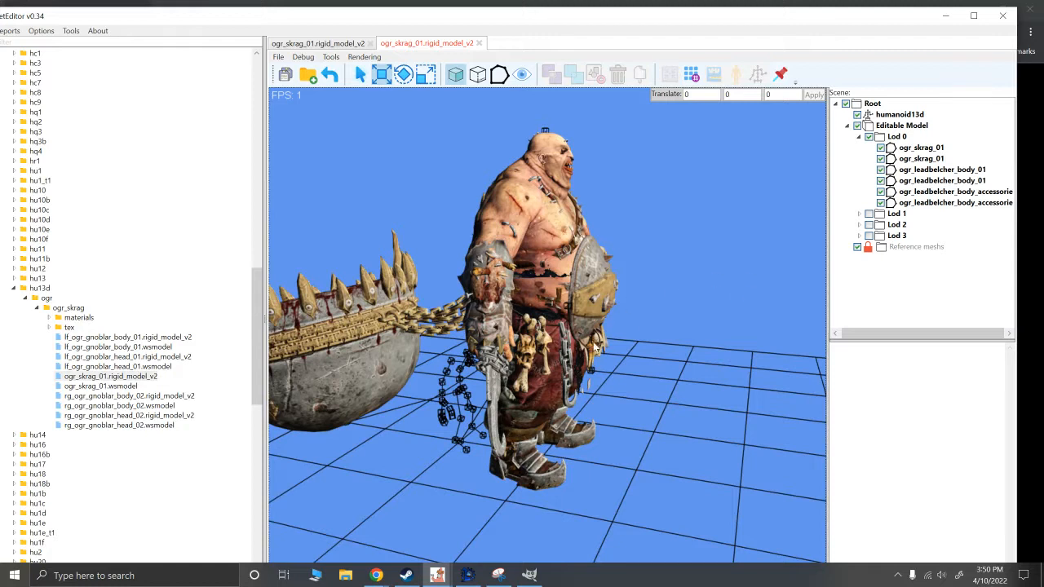
left_click(880, 170)
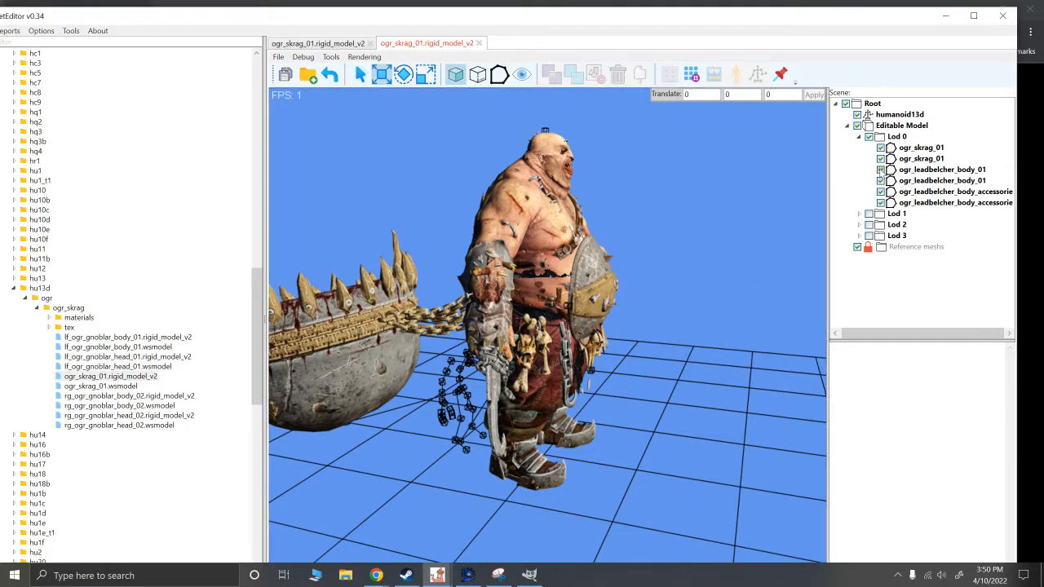
left_click(880, 180)
left_click(881, 191)
left_click(881, 202)
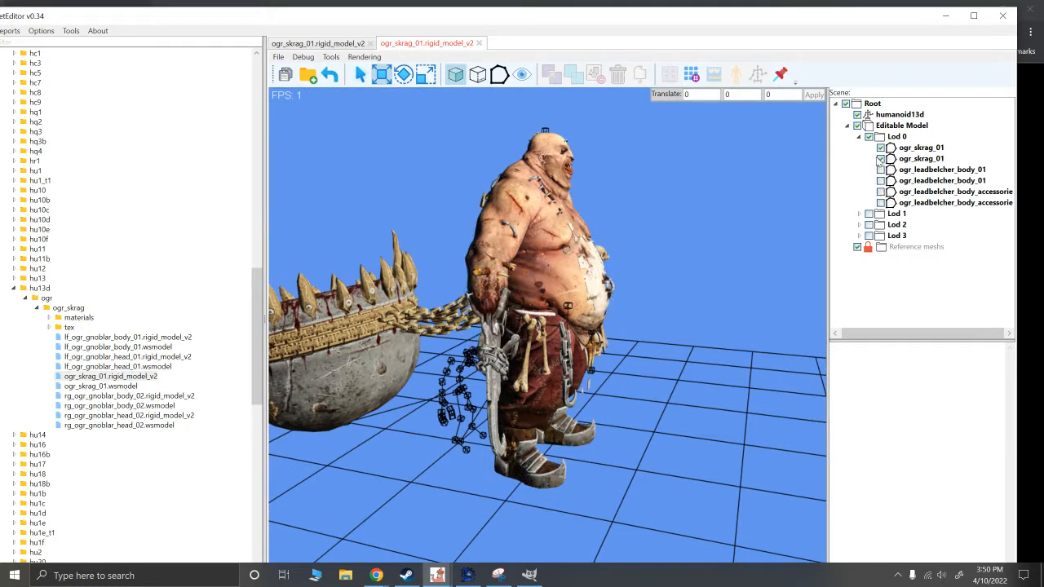
left_click_drag(770, 181, 643, 207, "alt")
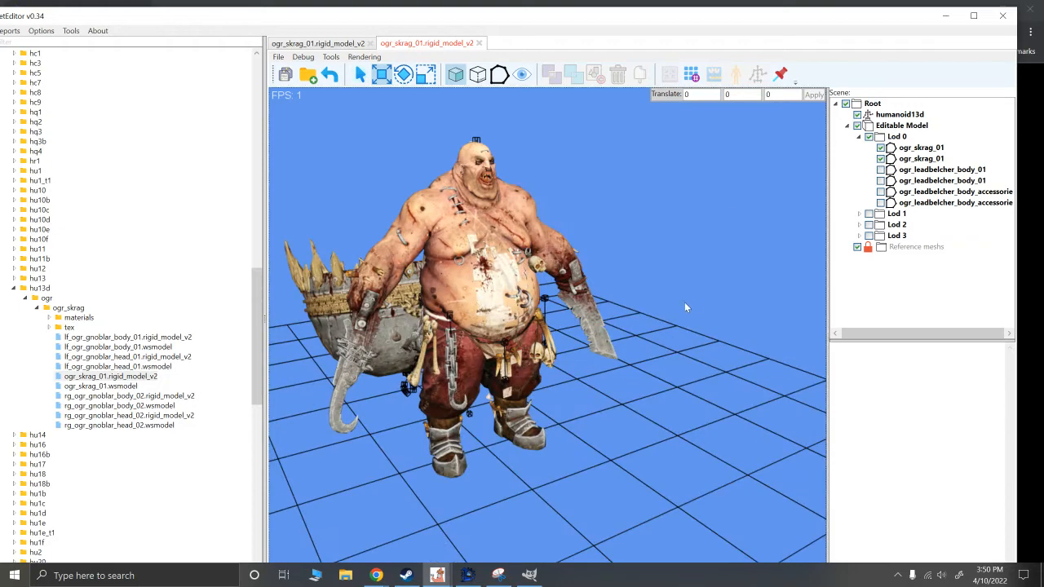
left_click_drag(684, 302, 815, 237, "alt")
Step: Isolate the second ogr_skrag_01 mesh and examine the body, chains and cauldron from several sides
left_click(918, 159)
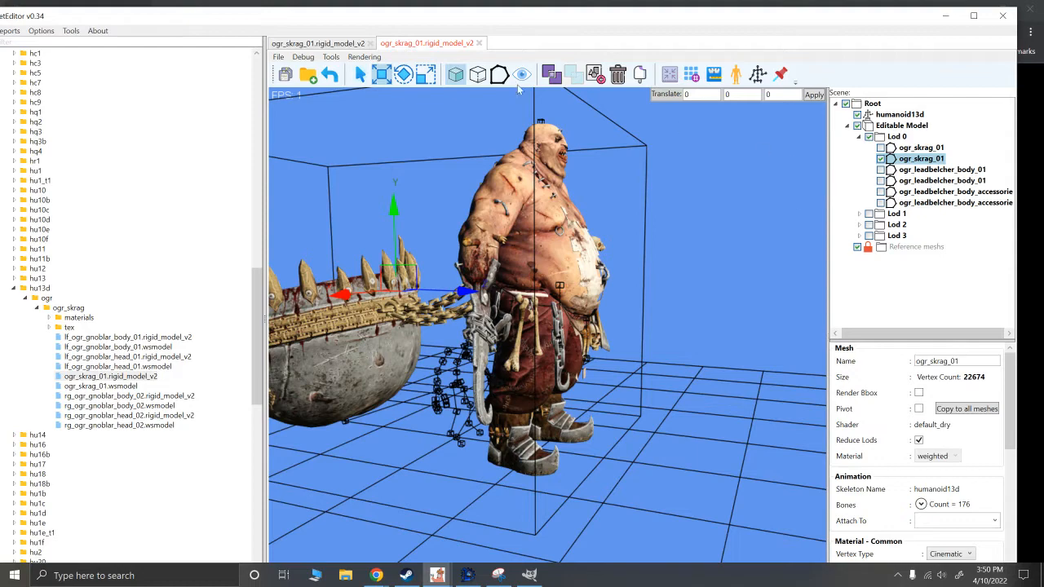
left_click_drag(707, 267, 601, 285, "alt")
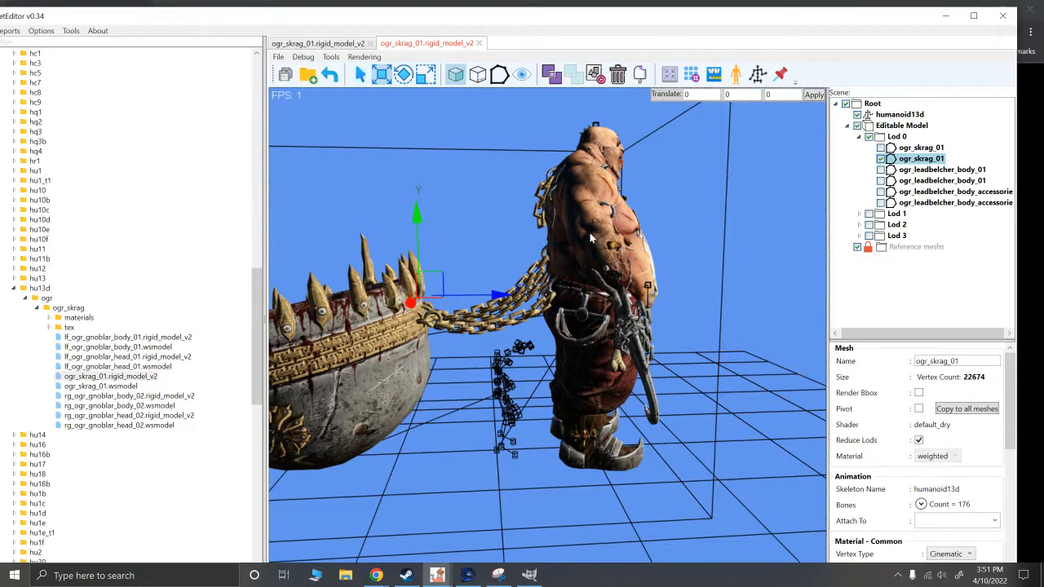
left_click_drag(700, 345, 450, 336, "alt")
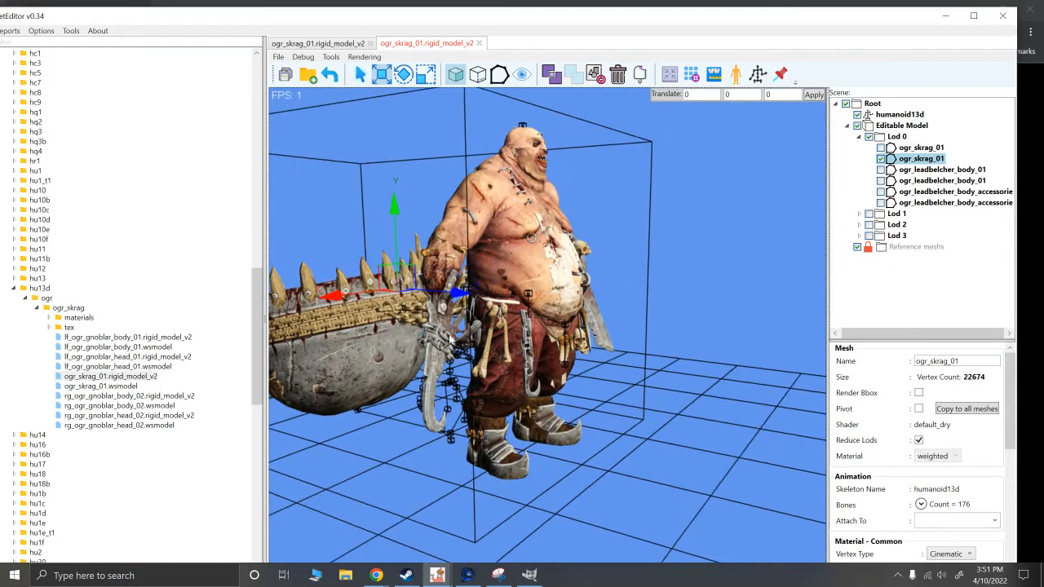
left_click_drag(575, 371, 666, 370, "alt")
right_click_drag(593, 442, 653, 341, "alt")
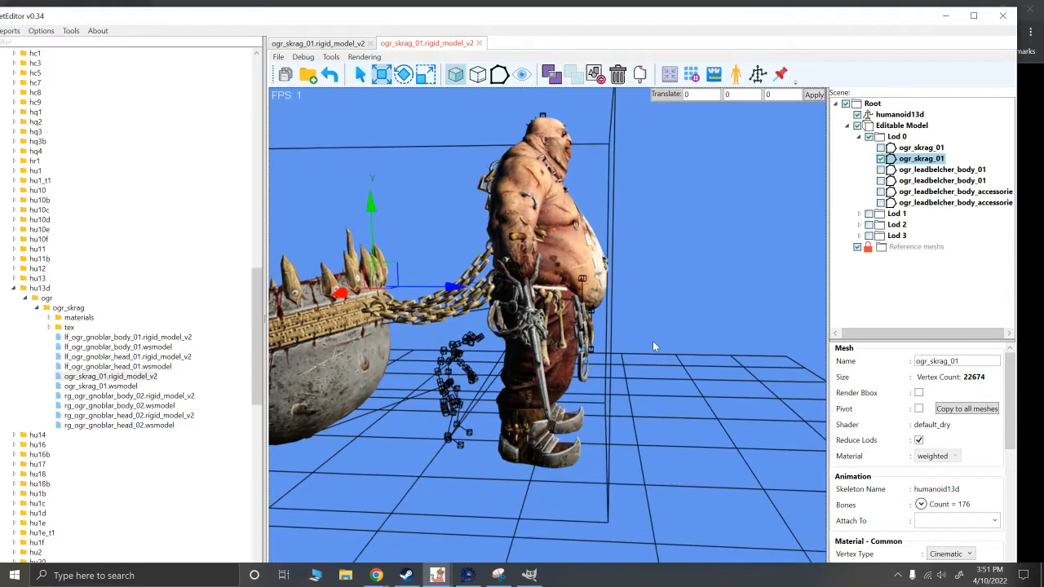
left_click(478, 75)
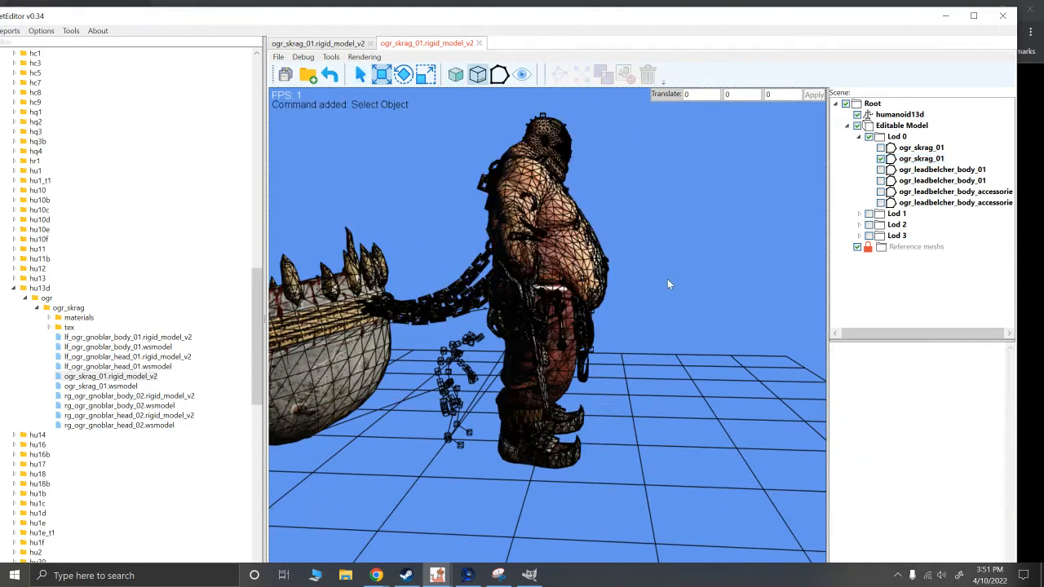
left_click_drag(667, 280, 676, 276, "alt")
left_click(456, 75)
left_click(702, 212)
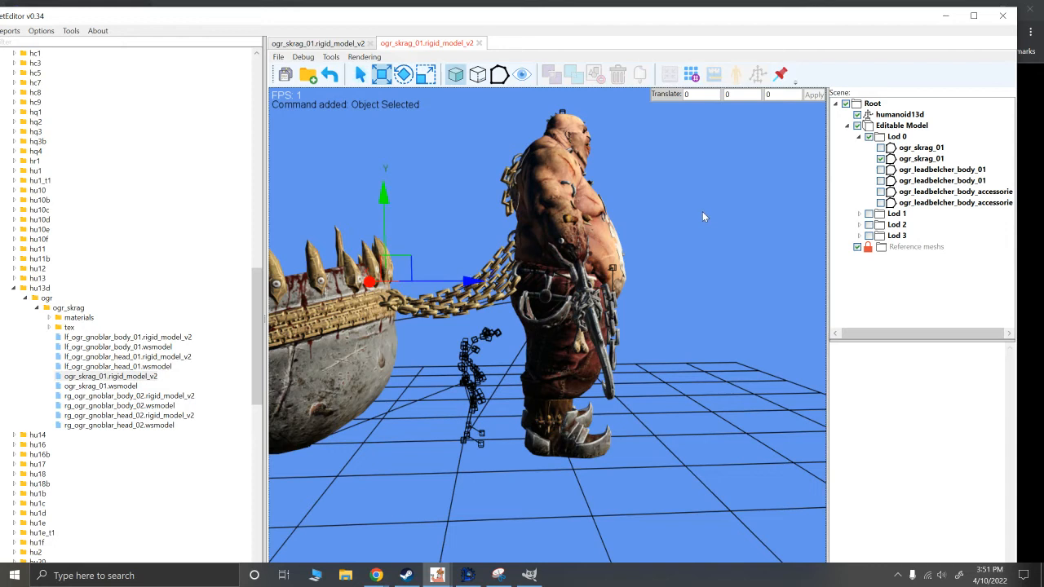
Step: Split the second ogr_skrag_01 mesh into logical parts and delete the leg, torso and arm submeshes, keeping the chains and cauldron
left_click(580, 243)
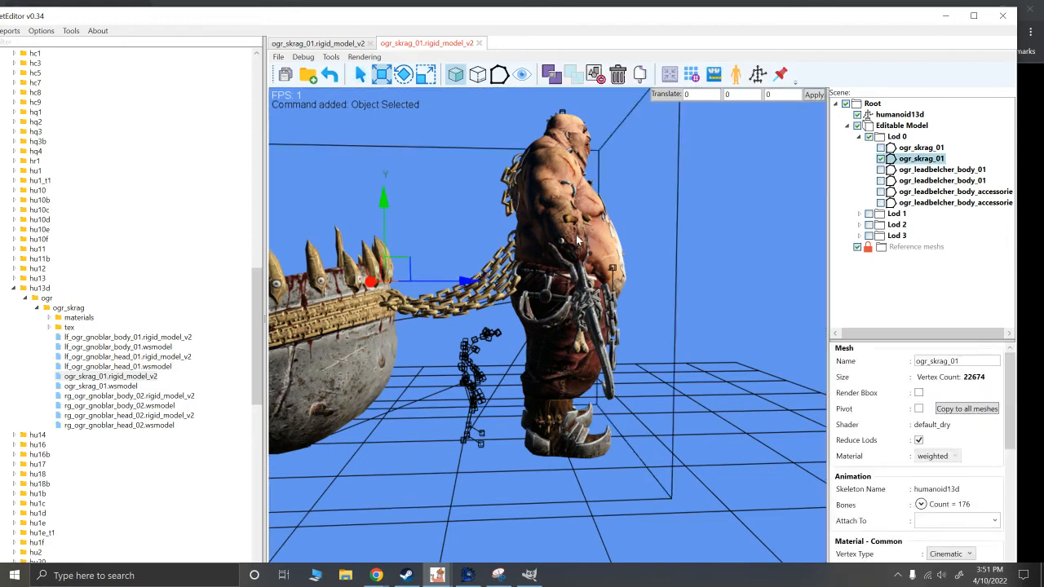
left_click(548, 76)
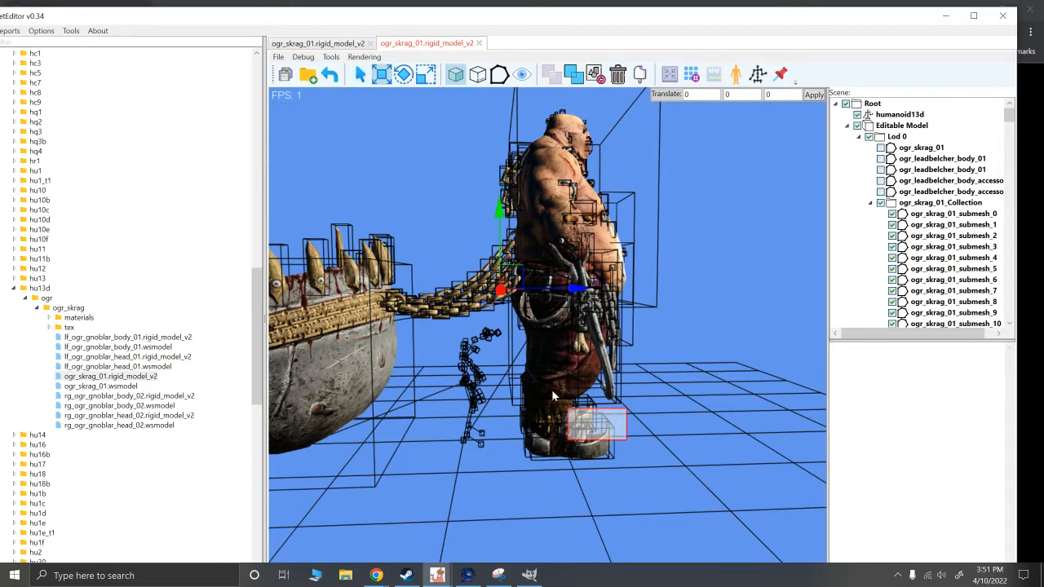
left_click(636, 436)
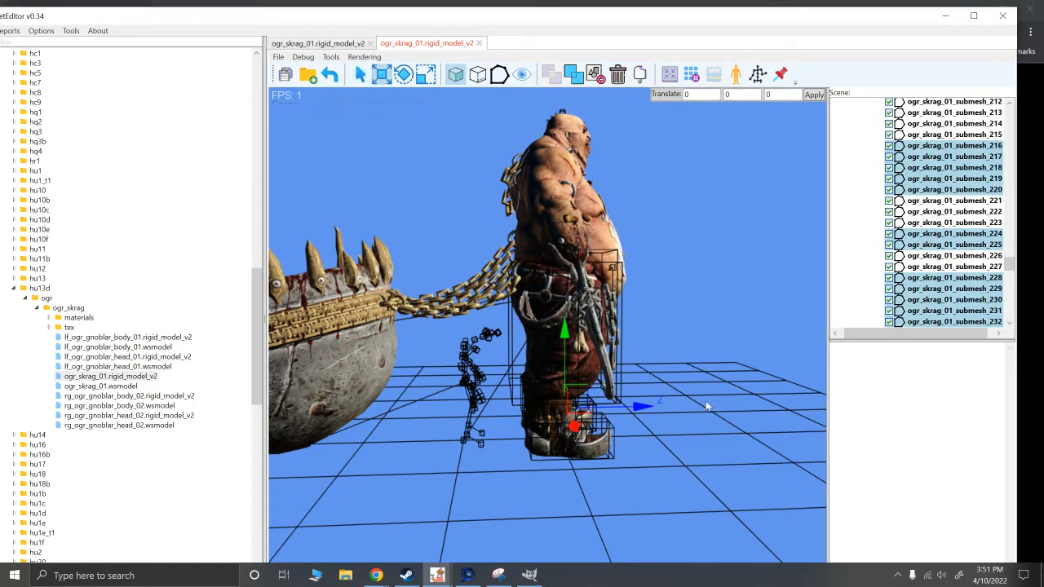
left_click_drag(724, 495, 528, 374)
key("Delete")
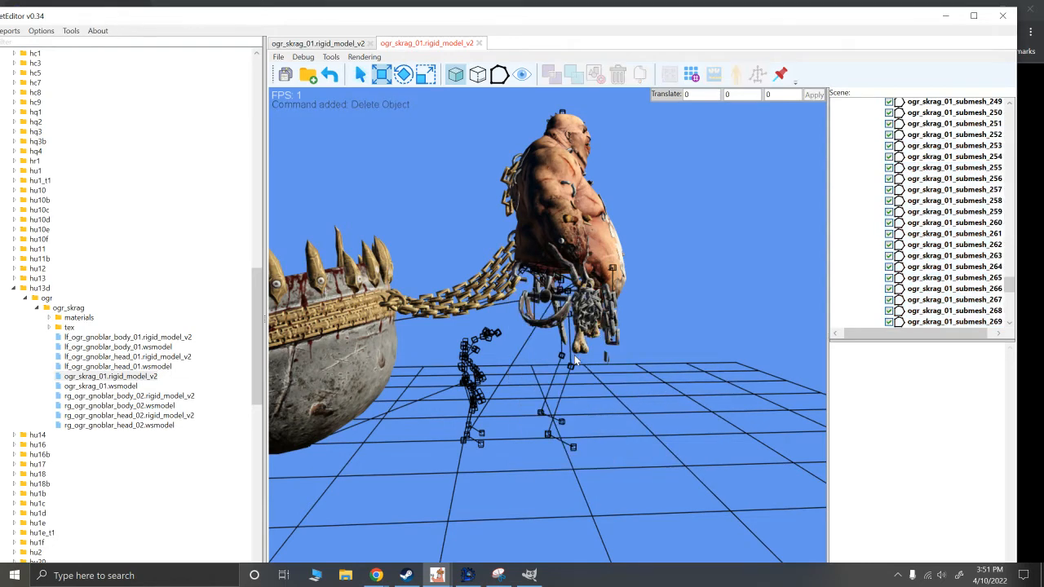
left_click_drag(683, 375, 638, 279)
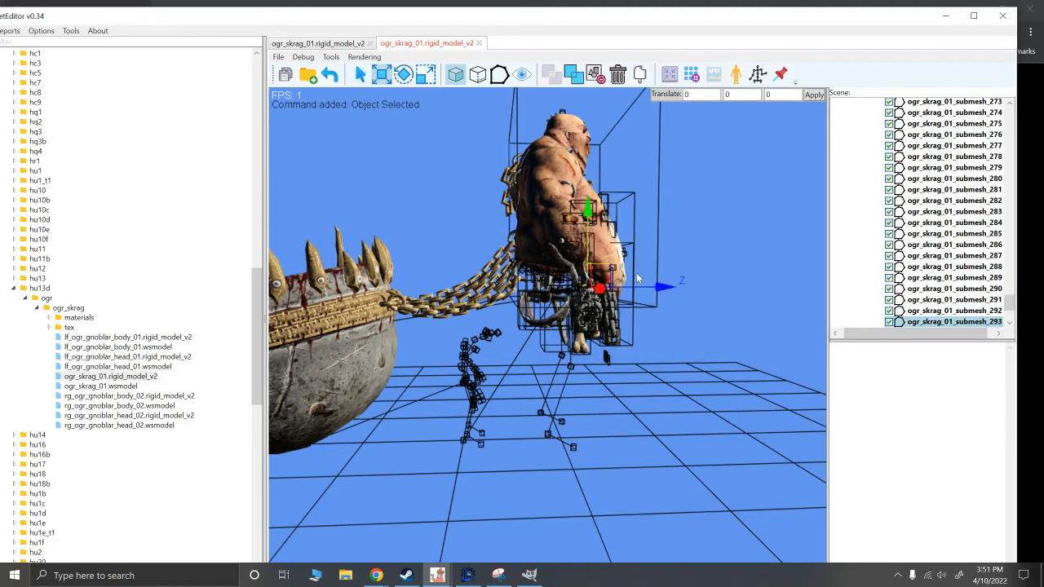
key("Delete")
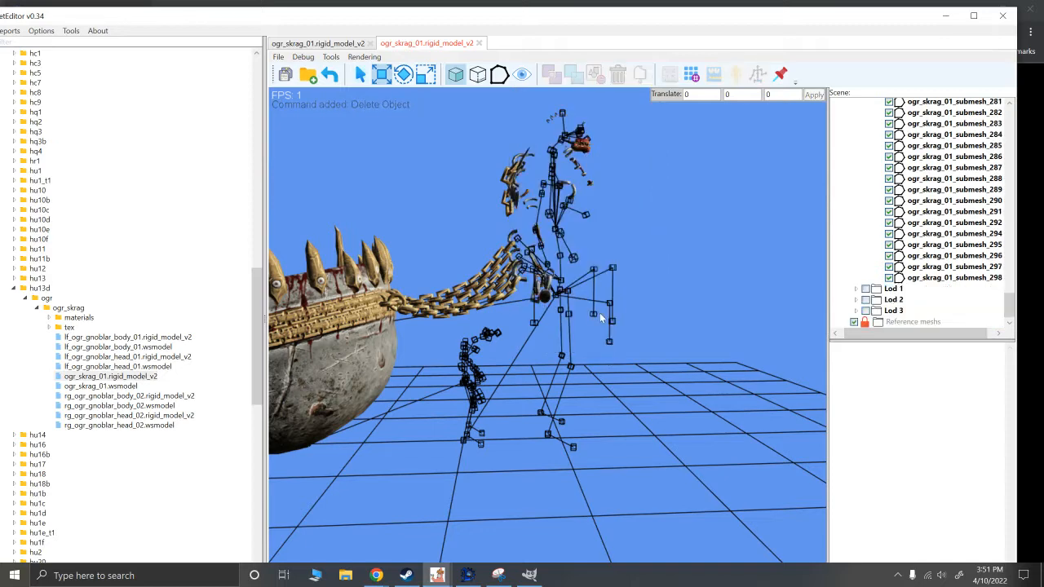
Step: Delete the leftover ogr_skrag_01 submeshes floating at the skeleton's chest, waist and hip, keeping the chains and cauldron
left_click_drag(650, 188, 549, 205, "alt")
scroll(579, 219, "up", 5, "alt")
scroll(619, 218, "down", 2, "alt")
left_click(561, 231)
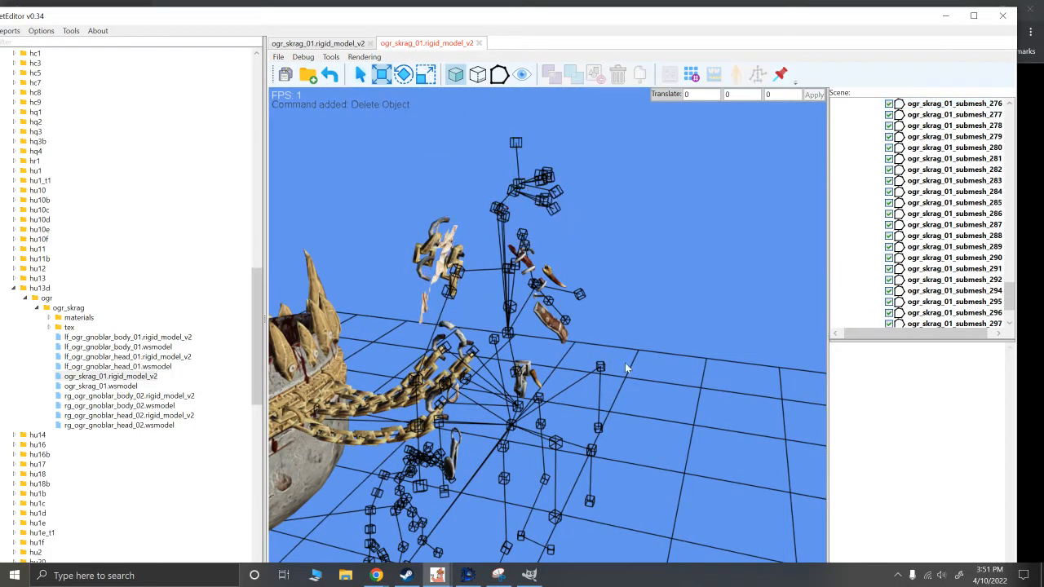
left_click_drag(618, 366, 508, 226)
key("Delete")
left_click_drag(552, 423, 509, 345)
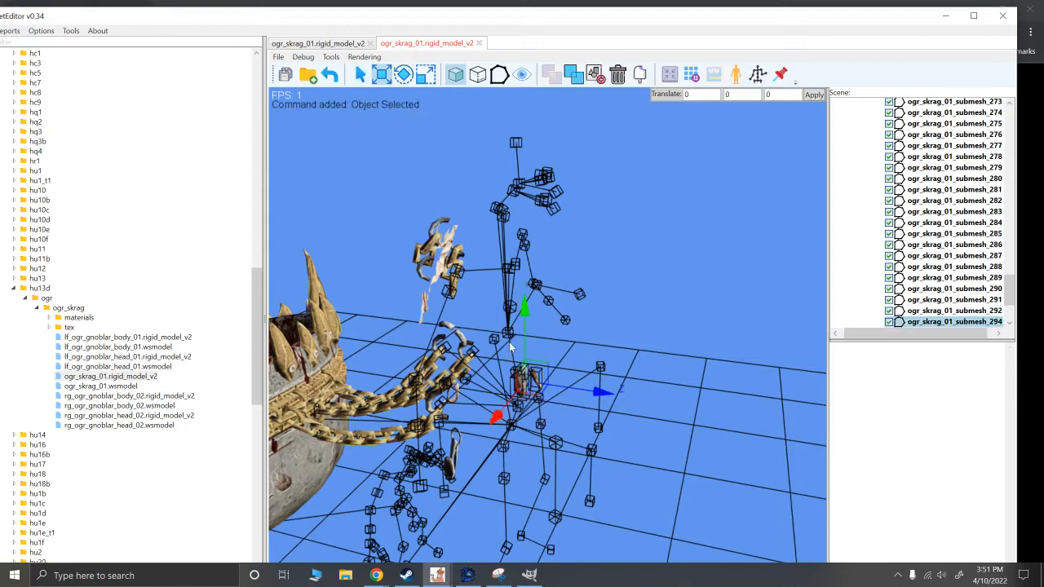
key("Delete")
left_click_drag(464, 492, 451, 450)
key("Delete")
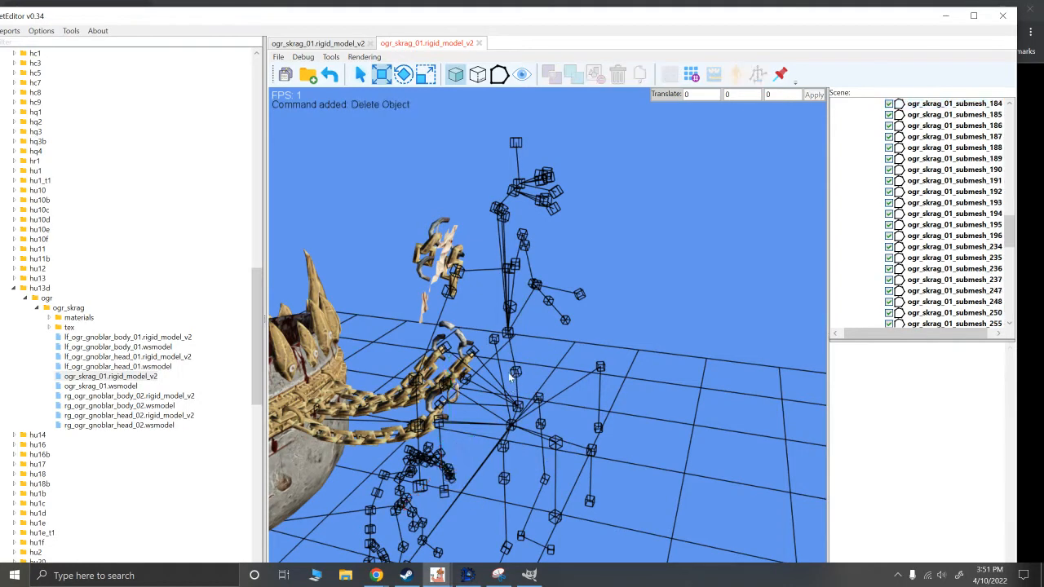
Step: Delete the remaining stray submeshes around both shoulders and arms of the skeleton
left_click_drag(476, 298, 377, 206)
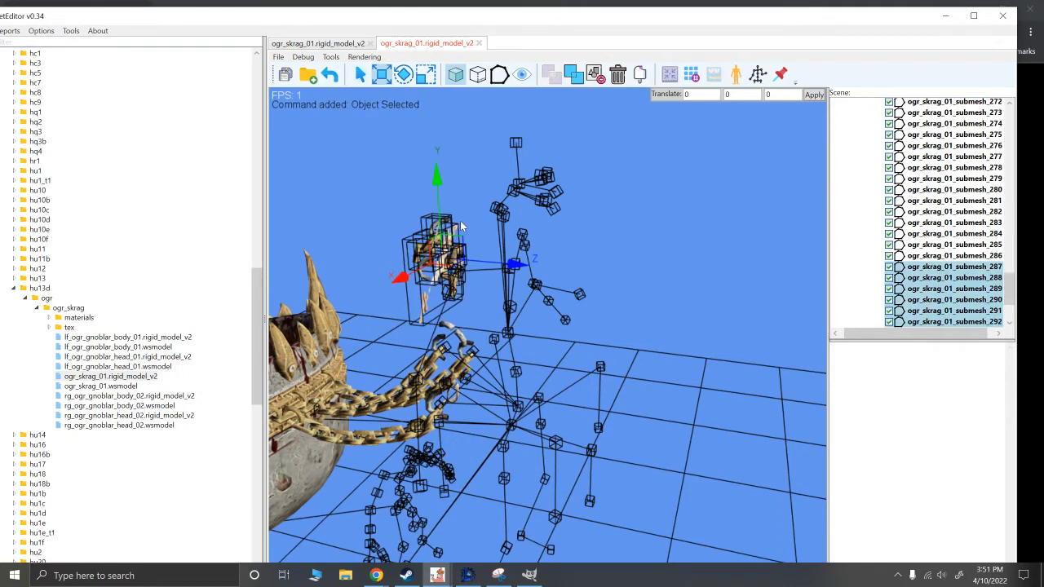
key("Delete")
left_click_drag(470, 222, 561, 234, "alt")
left_click_drag(718, 322, 631, 208)
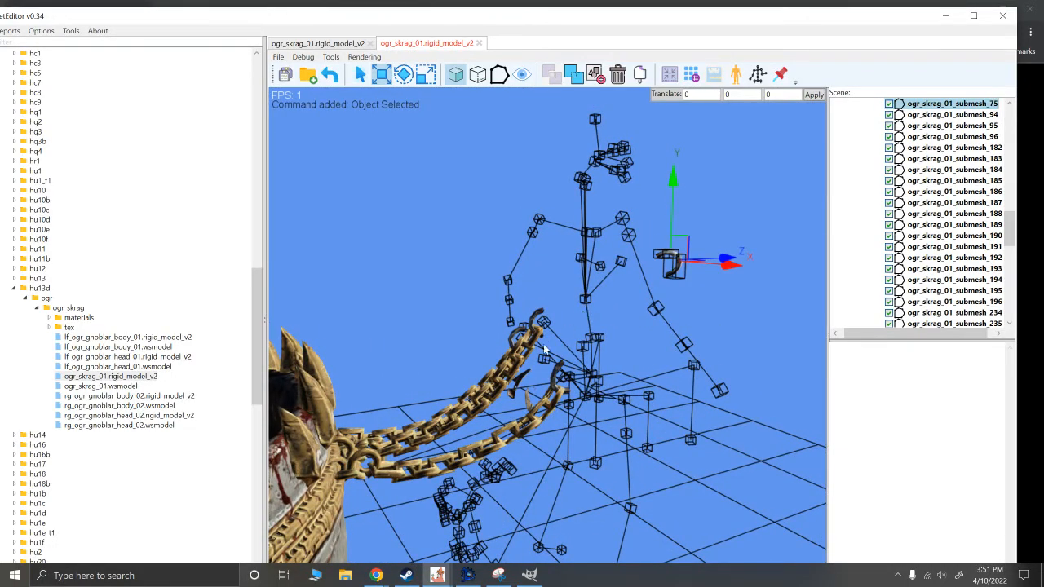
key("Delete")
Step: Delete the larger curved body fragments floating between the hooks at the ends of the two chains
scroll(543, 349, "up", 6, "alt")
right_click_drag(615, 400, 513, 338, "alt")
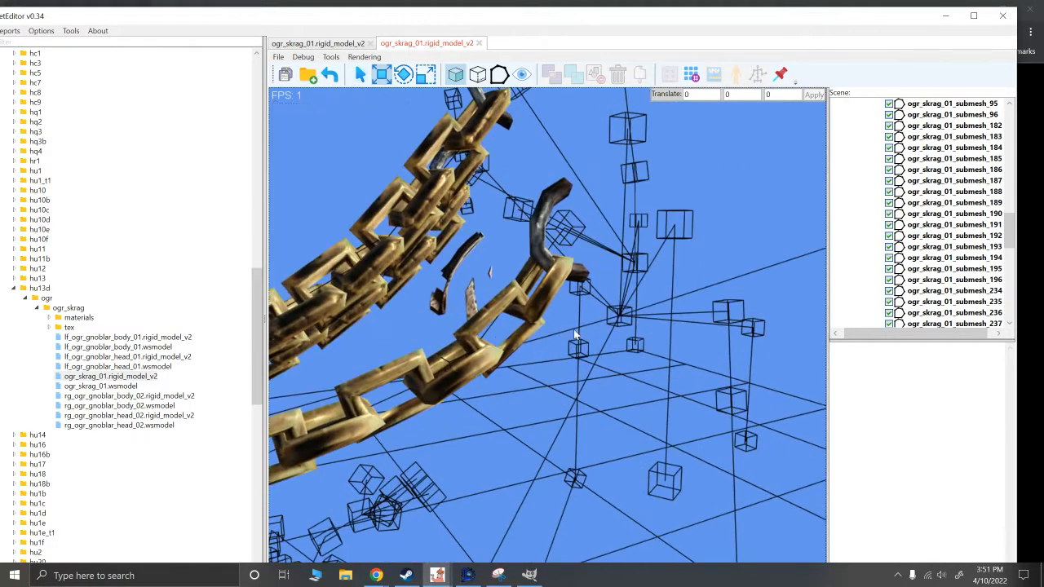
mouse_move(620, 294)
left_mouse_down("alt")
mouse_move(607, 304)
mouse_move(642, 301)
mouse_move(601, 302)
mouse_move(625, 305)
mouse_move(615, 304)
left_mouse_up("alt")
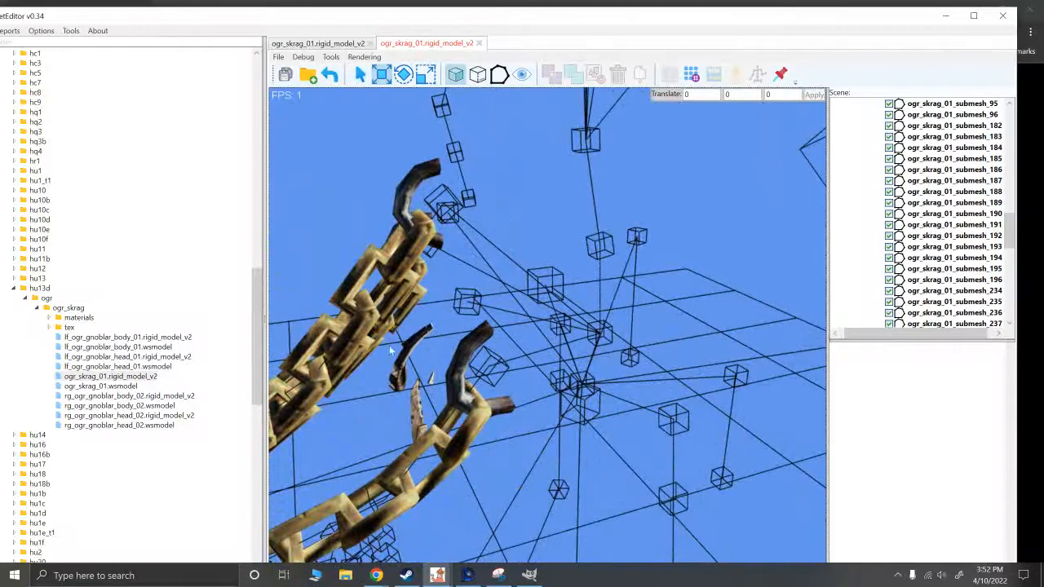
left_click(406, 371)
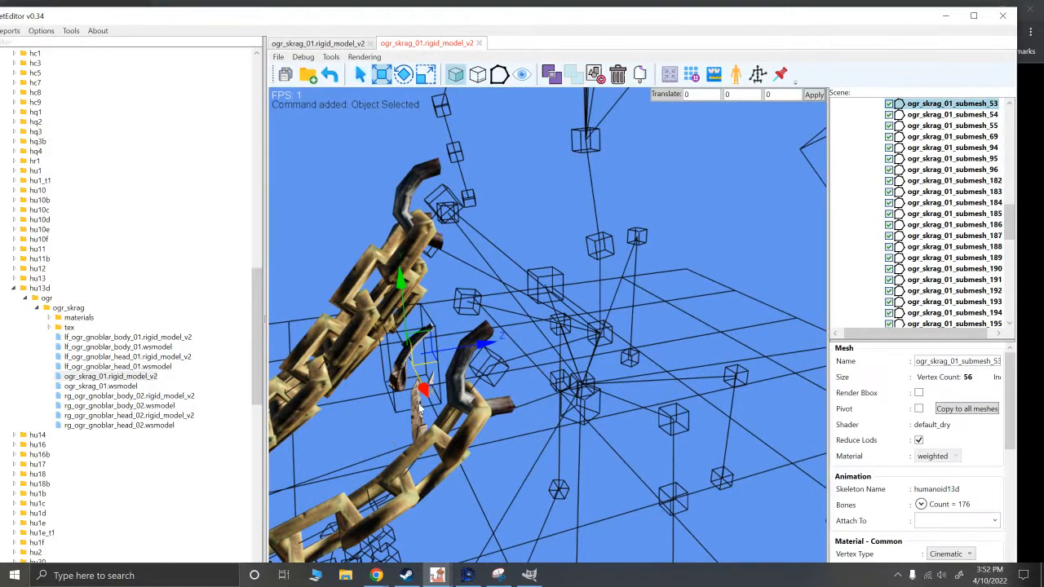
left_click(416, 407)
left_click(402, 371)
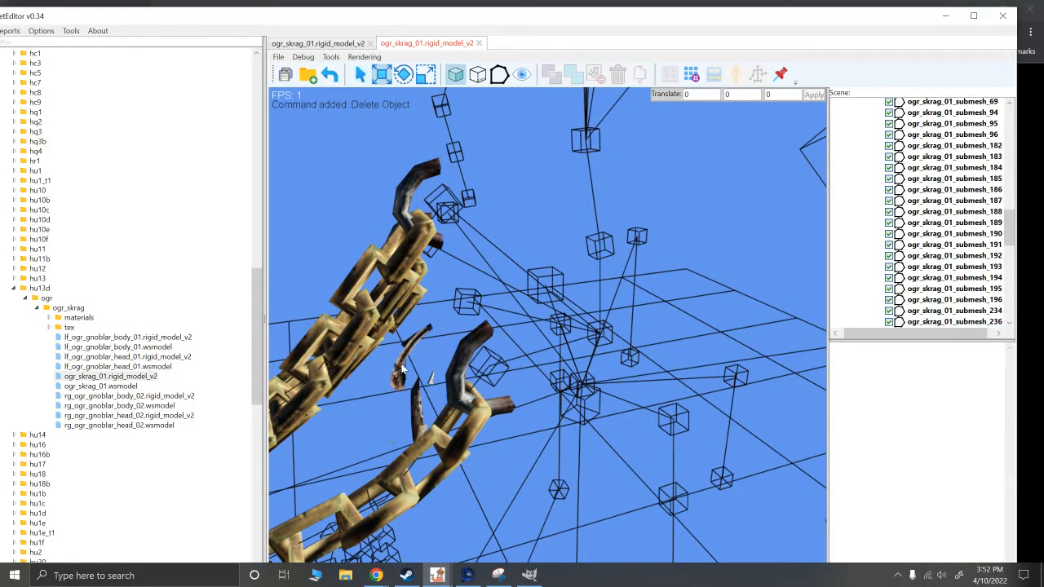
left_click(405, 371)
left_click(418, 408)
left_click(420, 403)
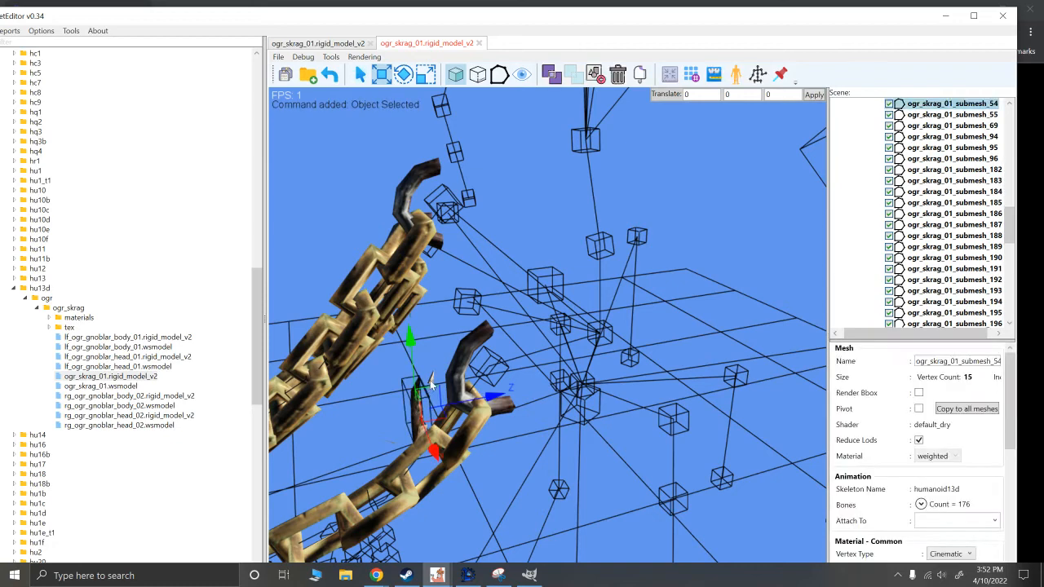
key("Delete")
Step: Delete the remaining tiny fragments beside the chain hooks
left_click(430, 382)
key("Delete")
left_click_drag(375, 430, 388, 459)
key("Delete")
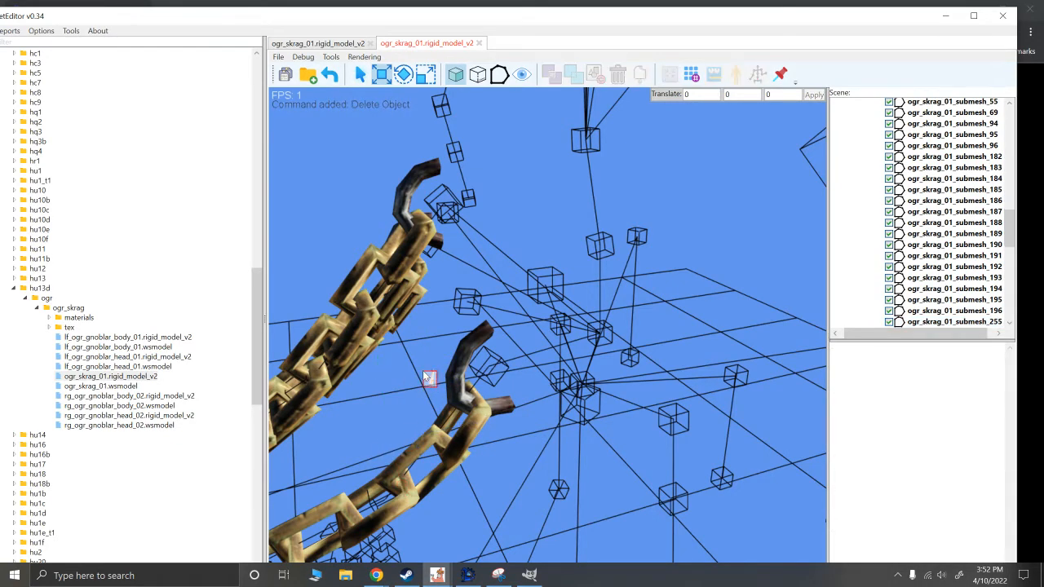
left_click(430, 381)
key("Delete")
Step: Combine all remaining submeshes of ogr_skrag_01_Collection into a single mesh
left_click_drag(535, 333, 587, 392, "alt")
scroll(481, 337, "down", 5)
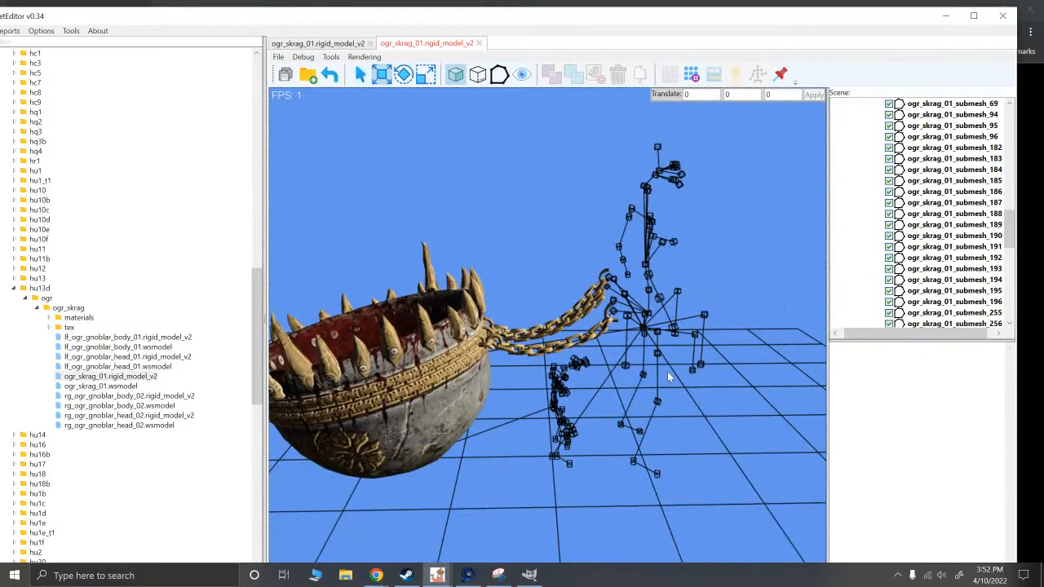
scroll(876, 229, "up", 15)
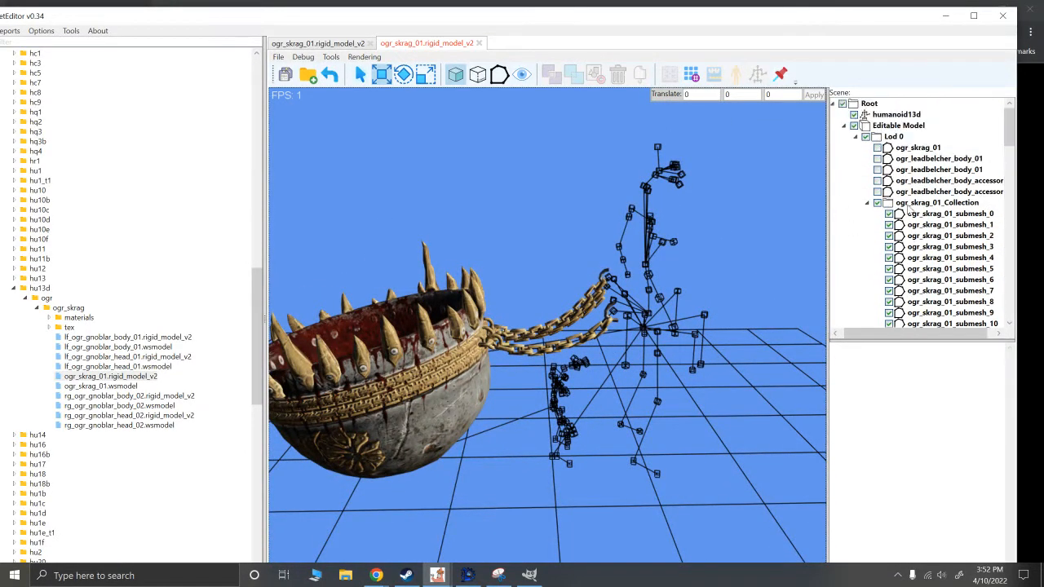
left_click(909, 204)
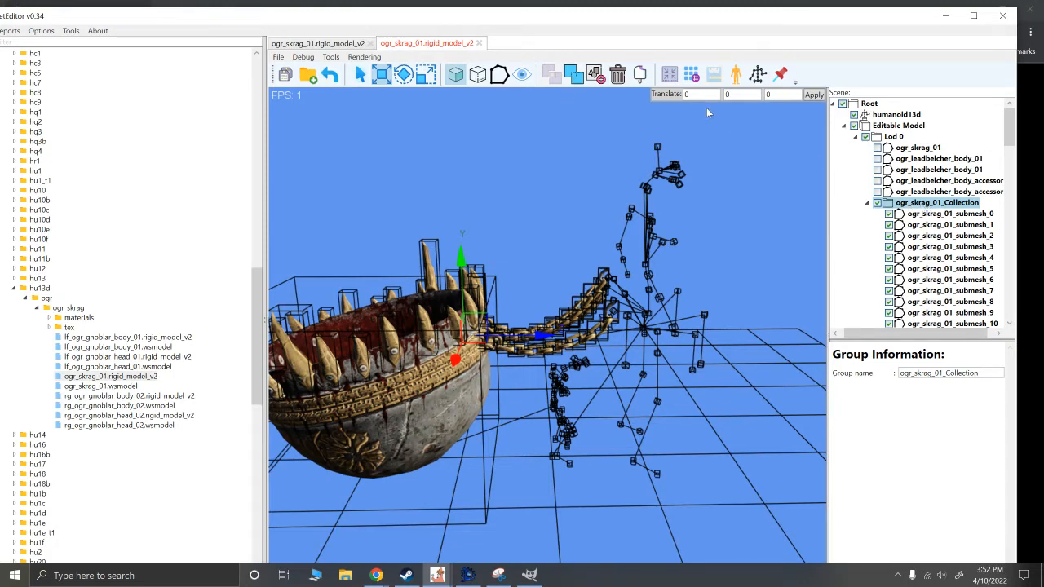
left_click(573, 75)
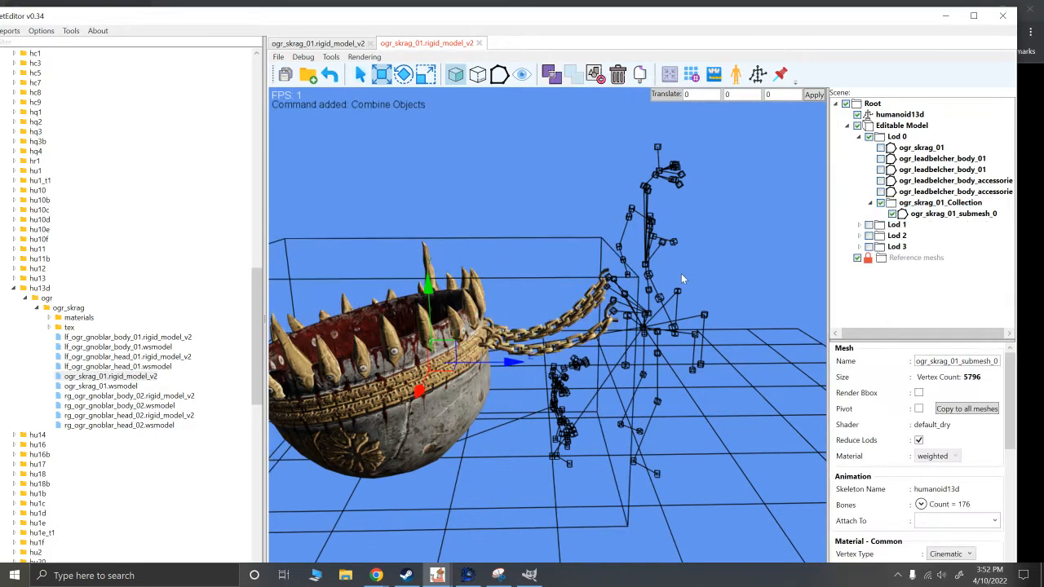
left_click(683, 274)
left_click_drag(693, 274, 695, 315, "alt")
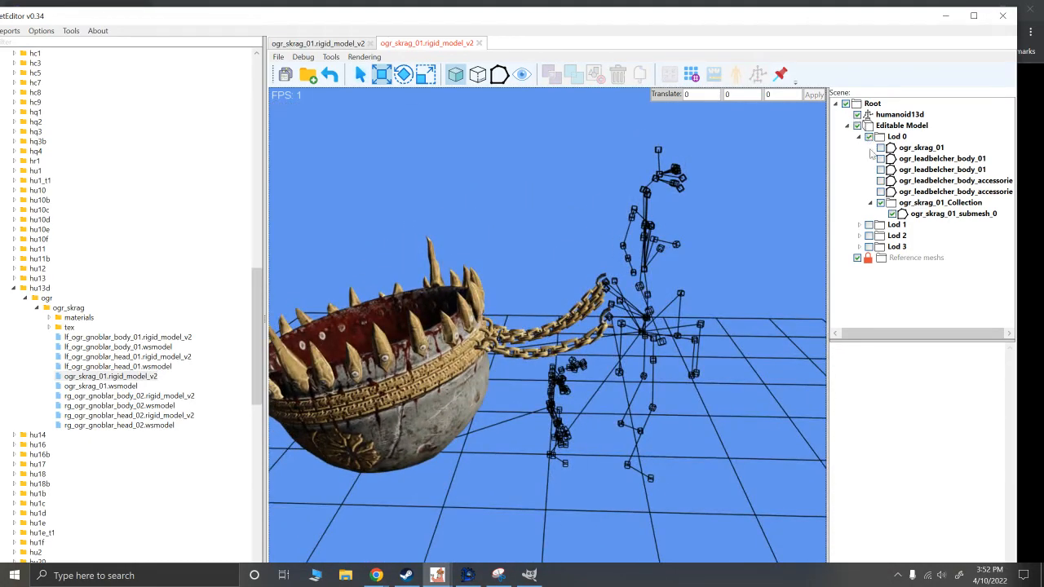
Step: Show the separate ogr_skrag_01 mesh and the four leadbelcher body and accessory meshes together with the combined chain mesh
left_click(880, 148)
left_click_drag(399, 335, 477, 421, "alt")
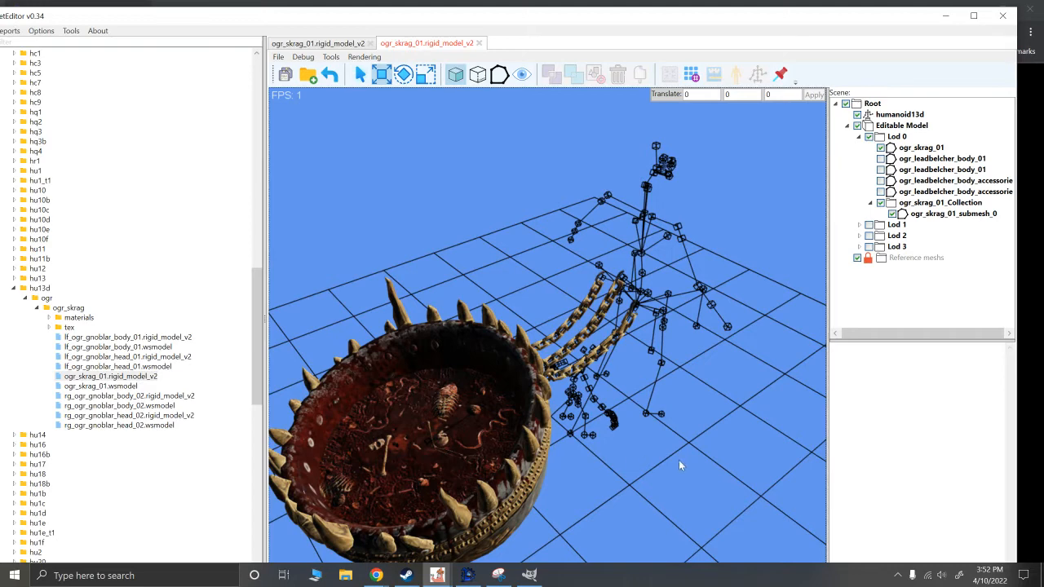
left_click_drag(680, 466, 669, 431, "alt")
left_click_drag(680, 271, 667, 249, "alt")
left_click(880, 158)
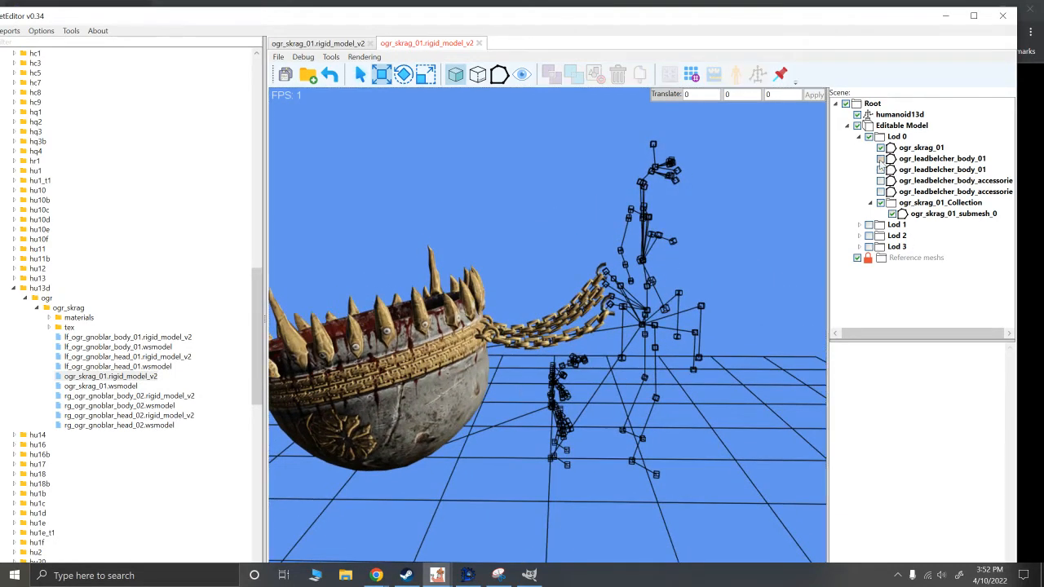
left_click(881, 169)
left_click(880, 181)
left_click(880, 192)
left_click_drag(784, 194, 644, 206, "alt")
scroll(728, 219, "up", 3)
scroll(688, 218, "down", 2)
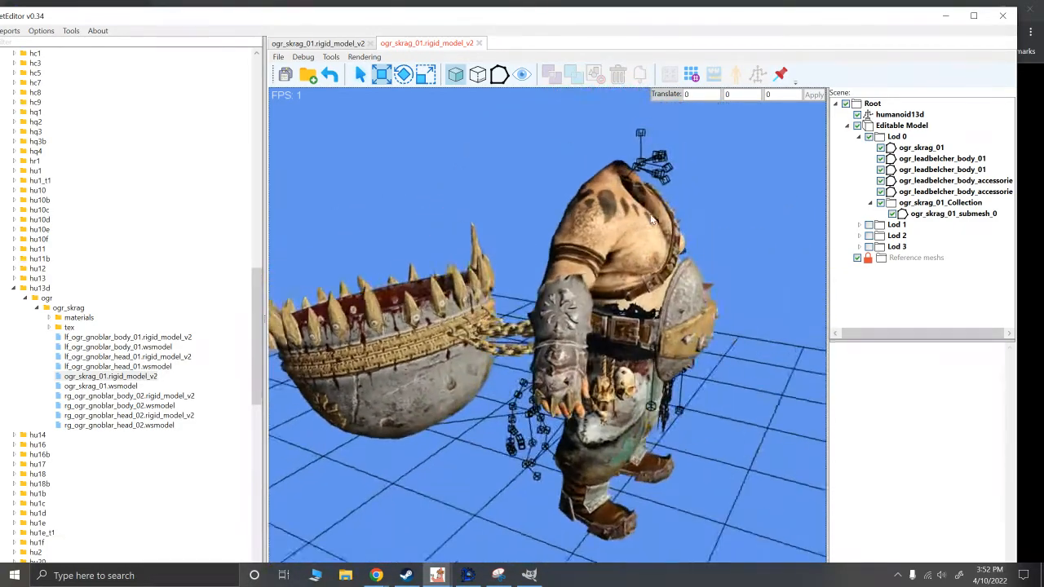
Step: Search the game packs for "manea" and import ogr_maneater_head_01.rigid_model_v2 as a reference model
mouse_move(705, 22)
left_mouse_down()
mouse_move(702, 11)
mouse_move(704, 19)
left_mouse_up()
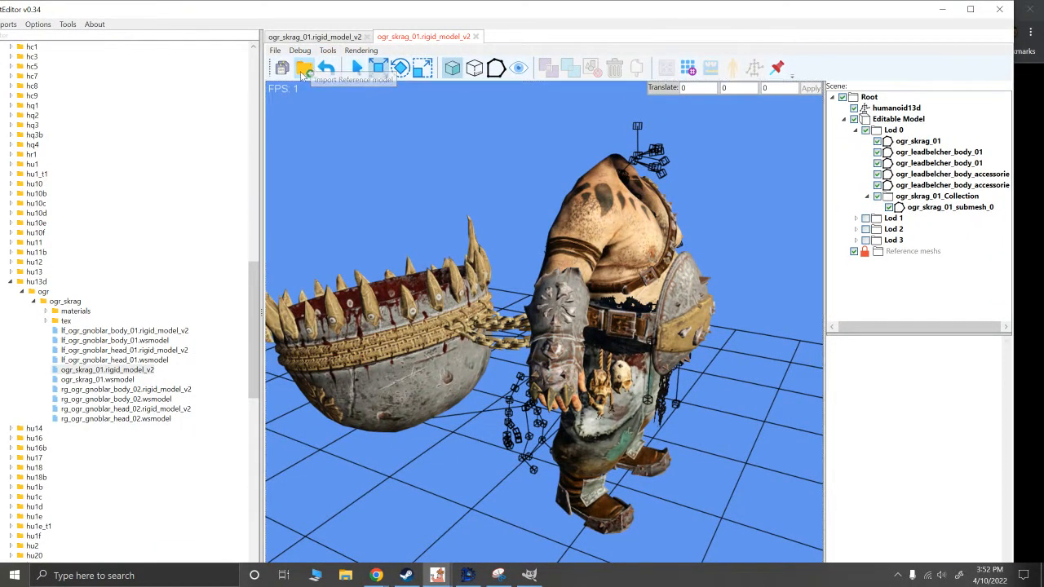
left_click(304, 68)
left_click(103, 100)
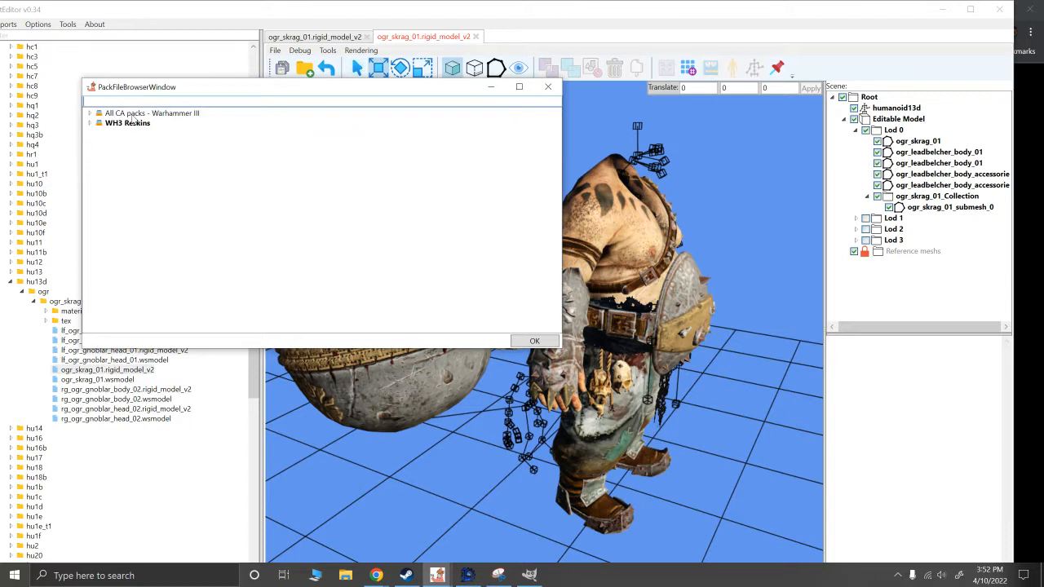
type("manea")
left_click(92, 114)
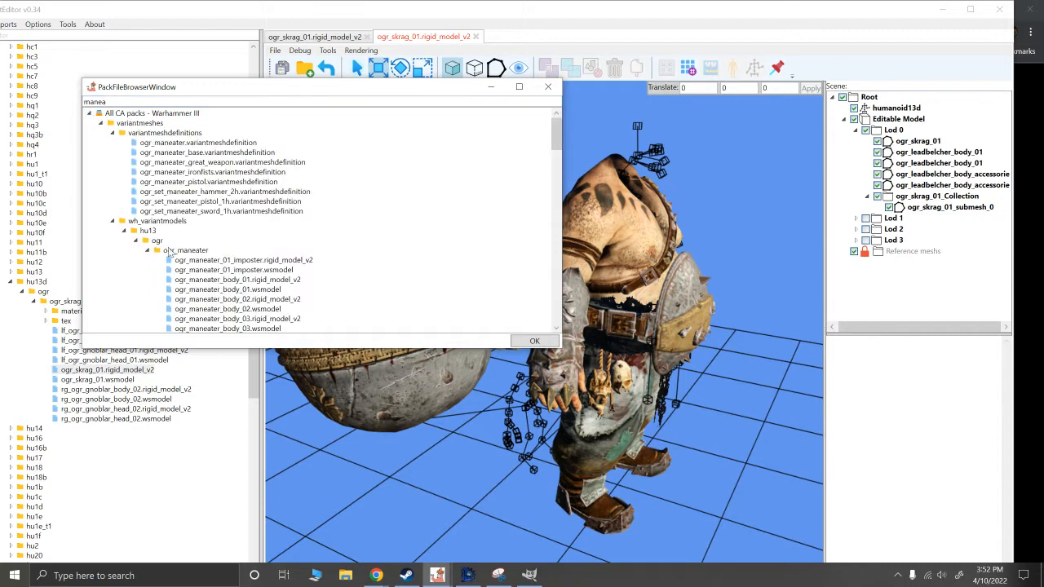
scroll(200, 283, "down", 2)
double_click(200, 279)
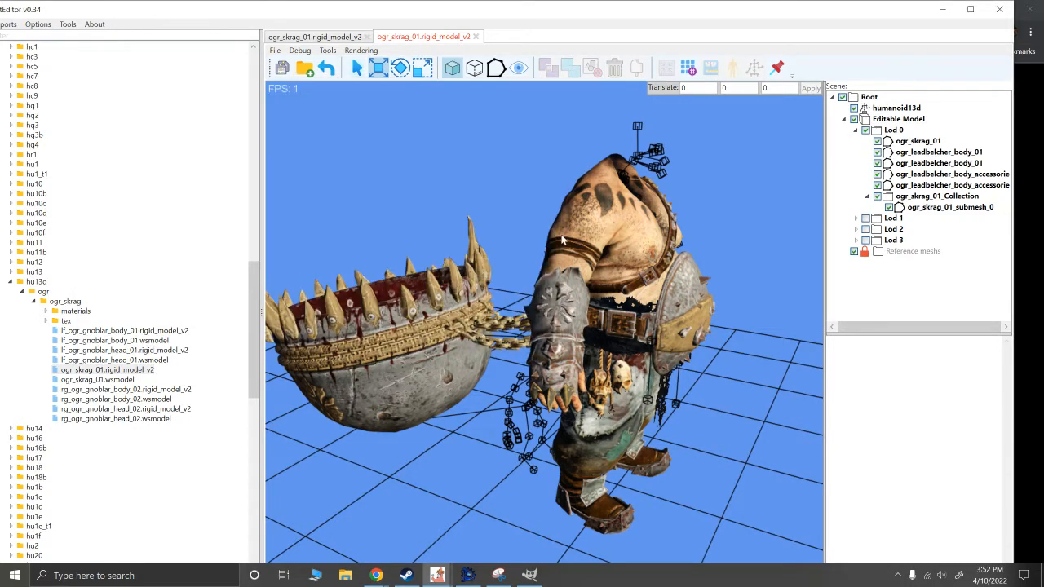
Step: Make the imported ogr_maneater_head_01 reference model editable
scroll(526, 201, "up", 3)
right_click_drag(543, 193, 467, 282, "alt")
scroll(495, 241, "up", 5)
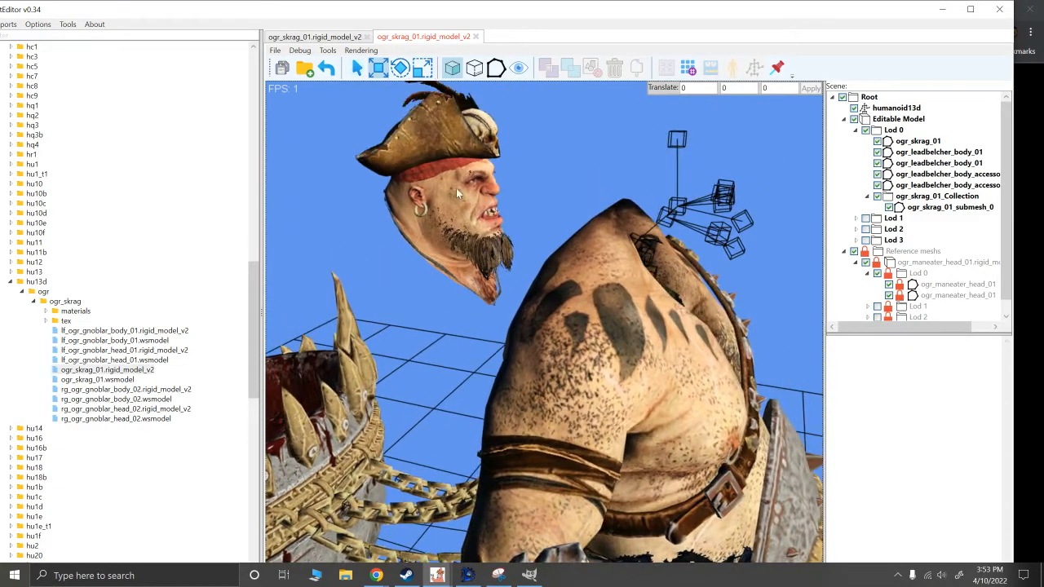
left_click(933, 262)
right_click(920, 264)
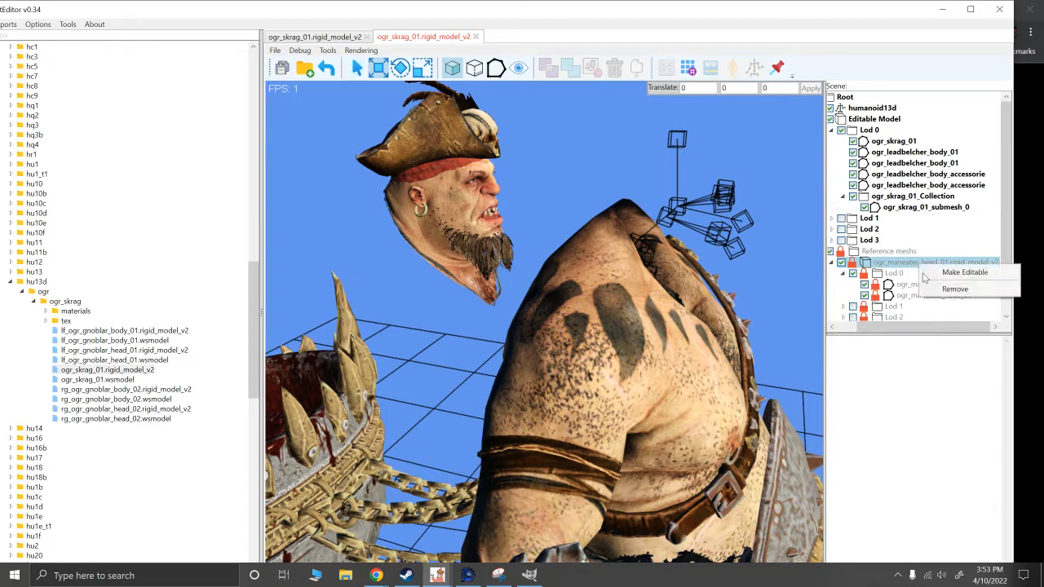
left_click(963, 272)
Step: Move both ogr_maneater_head_01 meshes together onto the neck of the leadbelcher body, aligning them along the Z axis
left_click(929, 219)
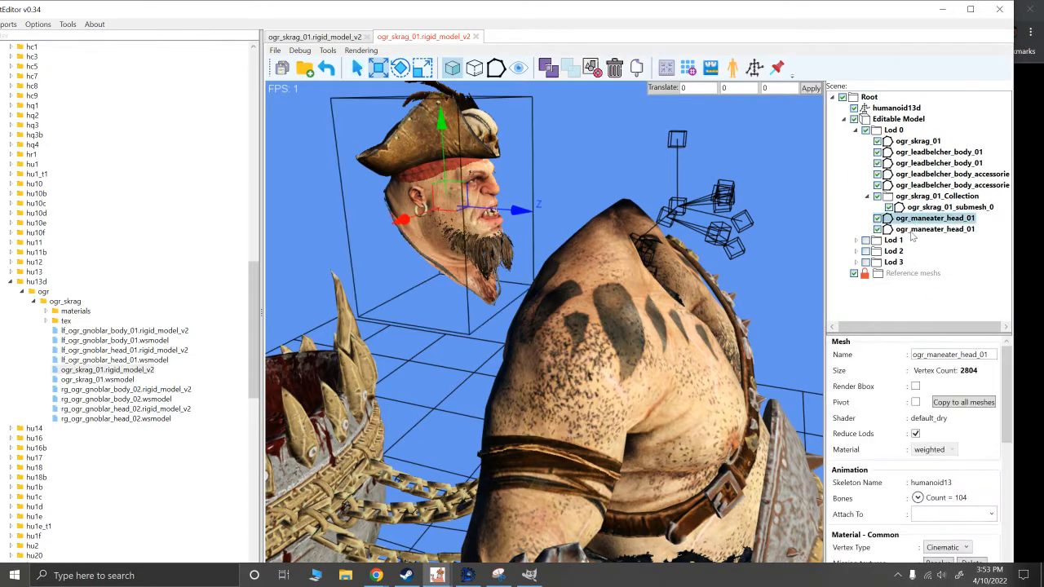
left_click(929, 229, "ctrl")
left_click_drag(518, 200, 748, 308)
left_click_drag(707, 279, 650, 317, "alt")
scroll(706, 253, "up", 3)
scroll(727, 309, "up", 2)
scroll(721, 310, "down", 3)
scroll(652, 316, "down", 4)
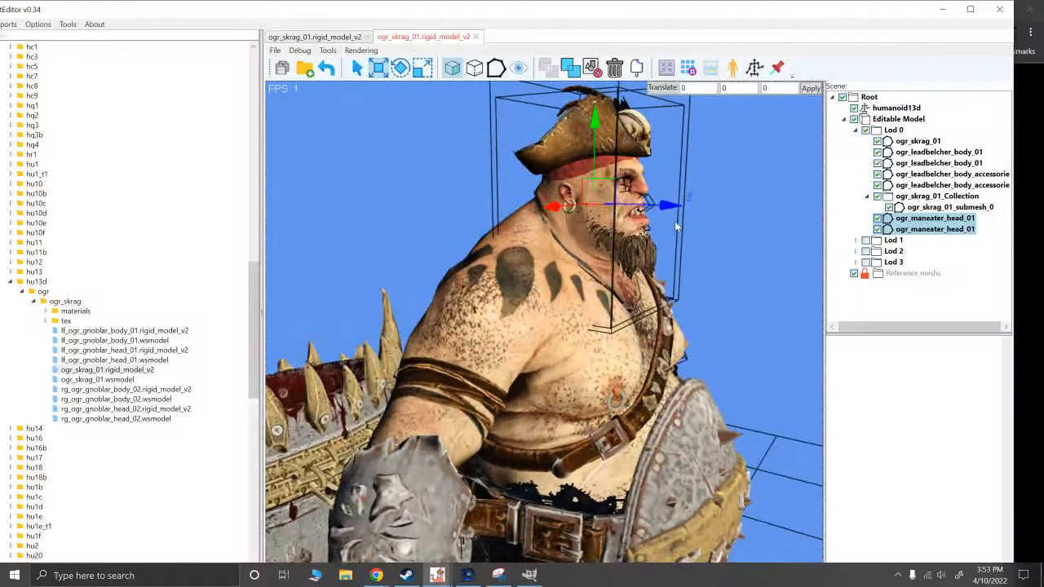
left_click_drag(668, 207, 668, 209)
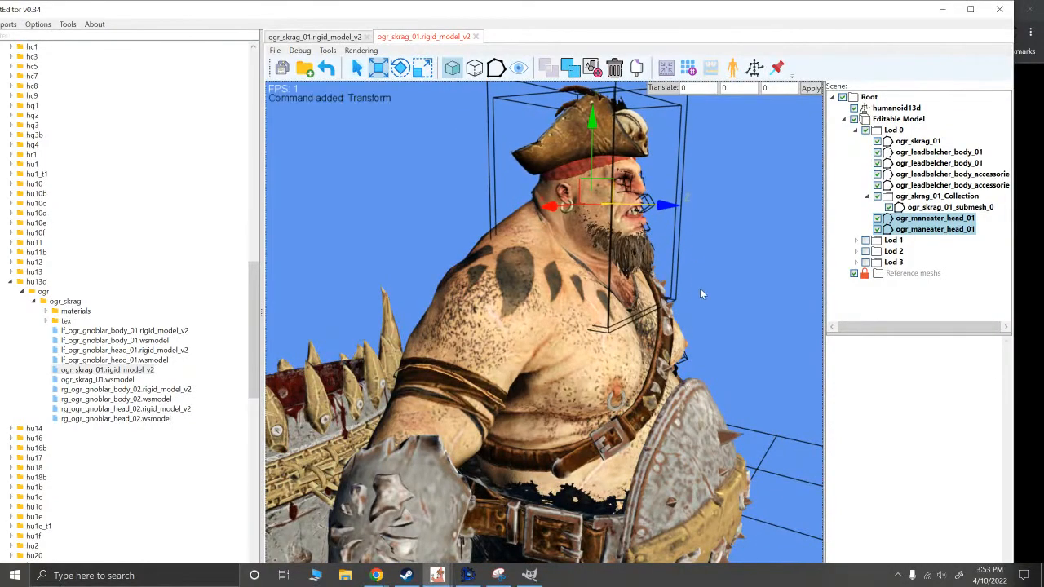
left_click_drag(699, 289, 494, 330, "alt")
scroll(489, 329, "up", 5)
scroll(494, 331, "down", 5)
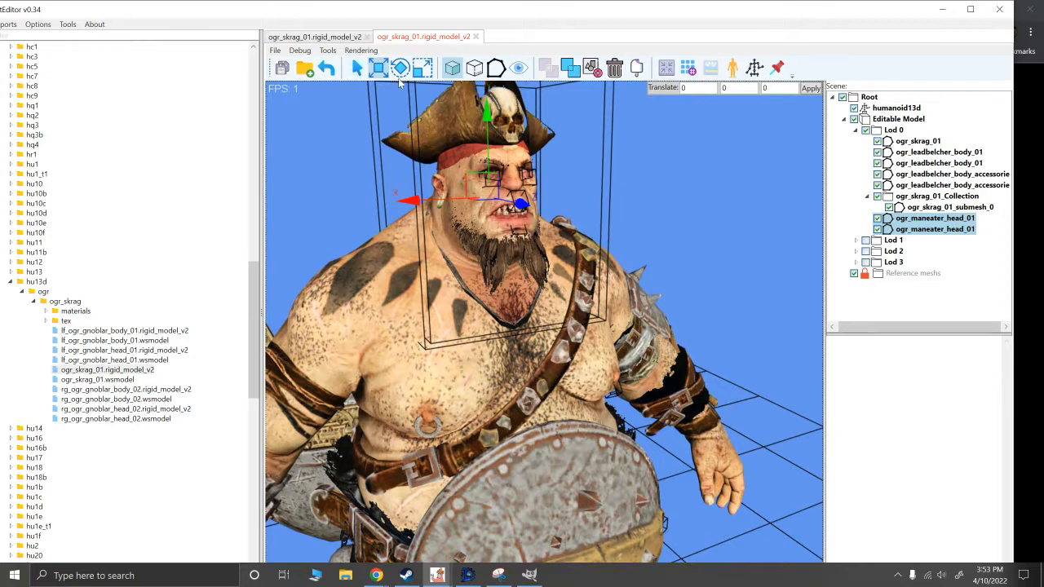
Step: Scale the two ogr_maneater_head_01 meshes with a factor of 1.1
left_click(421, 68)
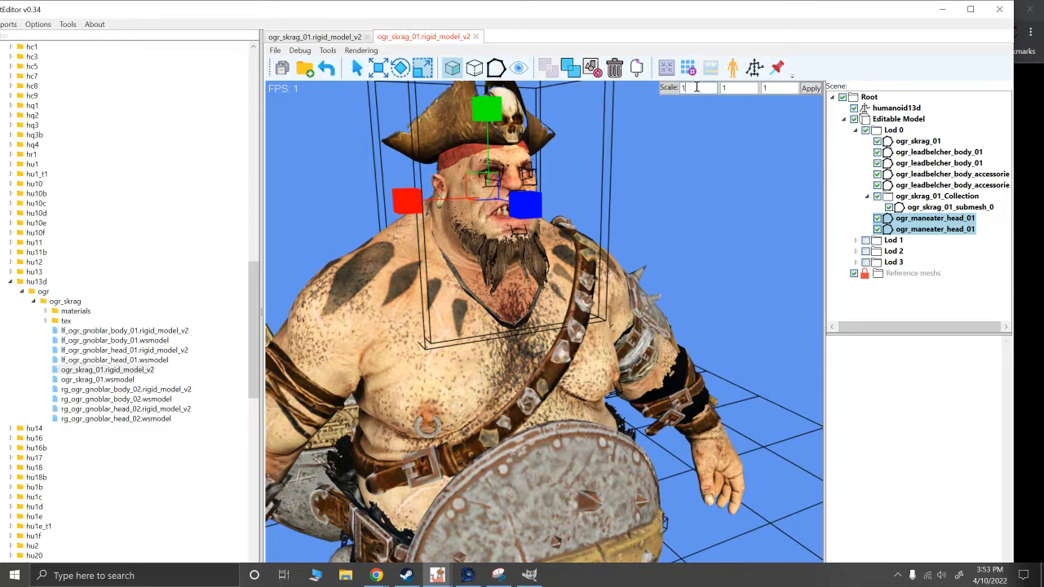
type(".1")
key("Tab")
left_click(811, 87)
scroll(652, 164, "up", 2)
left_click_drag(624, 164, 692, 196, "alt")
Step: Check the head's fit from the front and side, then lower both maneater head meshes slightly and adjust them along the Z axis
left_click(378, 68)
left_click_drag(733, 281, 556, 290, "alt")
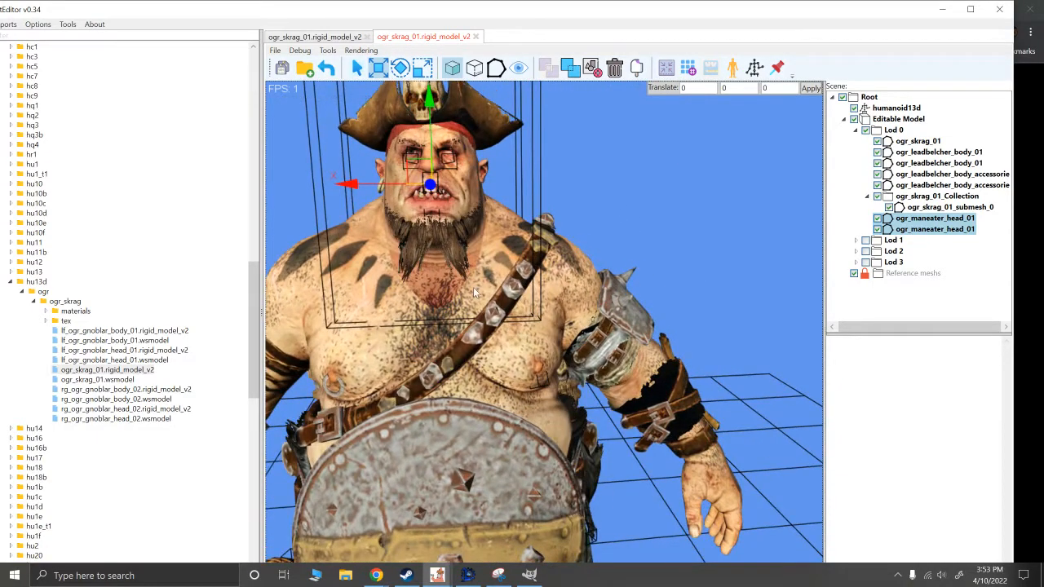
scroll(475, 293, "down", 5)
left_click_drag(631, 314, 724, 361, "alt")
left_click(685, 343)
scroll(723, 367, "up", 4)
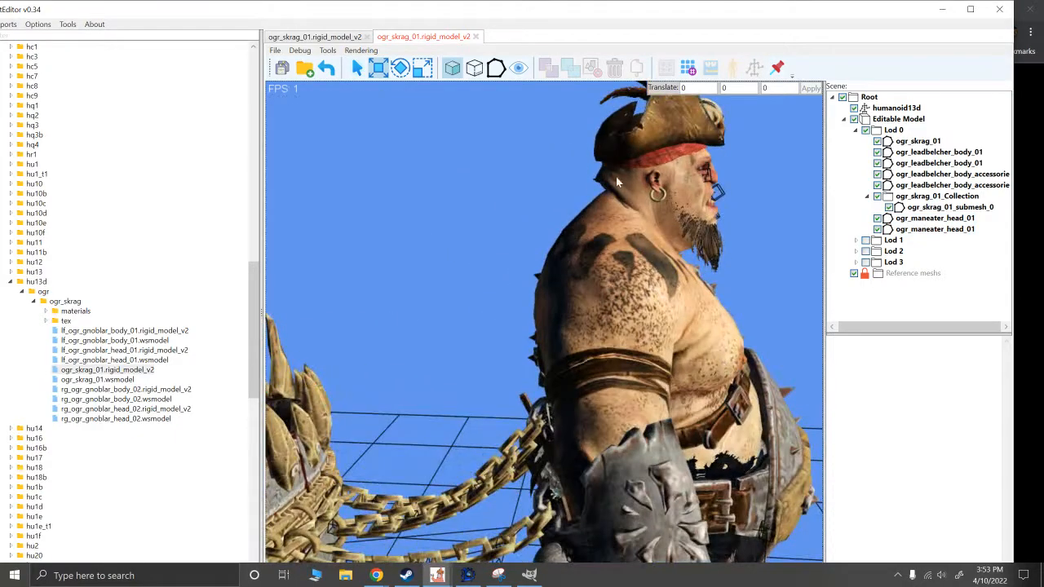
left_click_drag(605, 187, 568, 219, "alt")
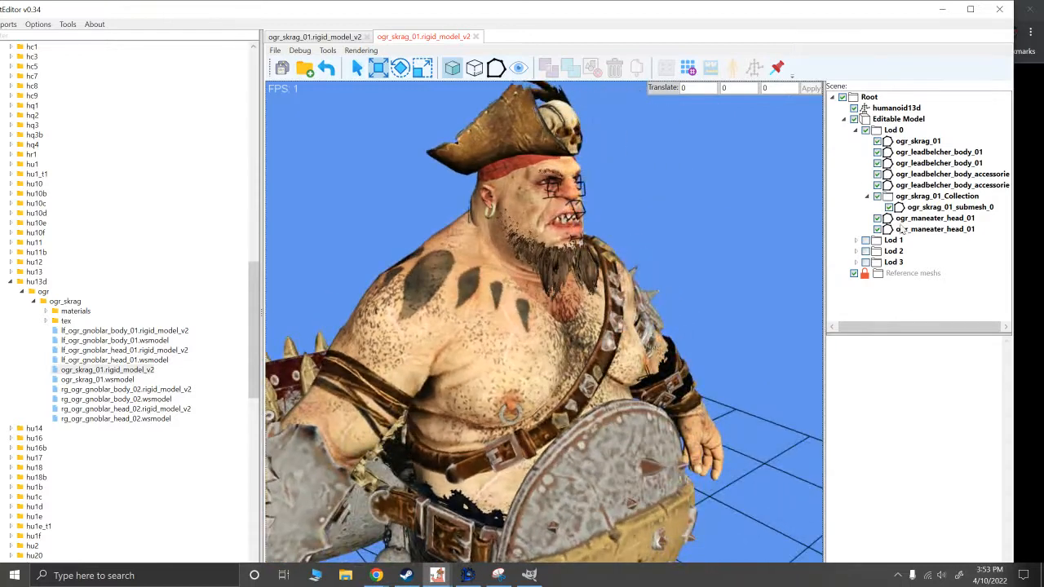
left_click(919, 219)
left_click(919, 230, "ctrl")
left_click_drag(670, 247, 709, 233, "alt")
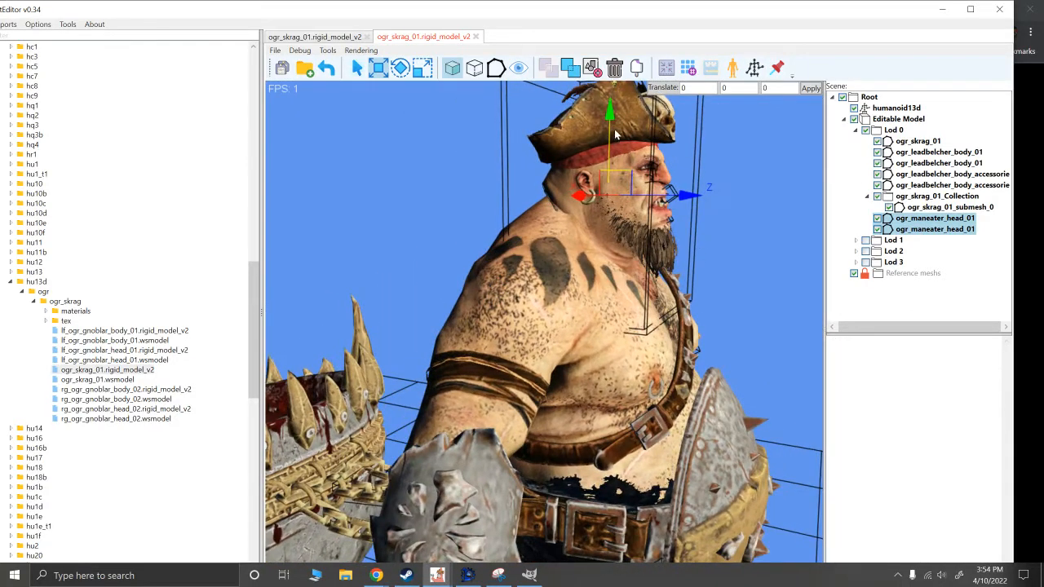
left_click_drag(612, 129, 613, 143)
left_click_drag(680, 209, 757, 233)
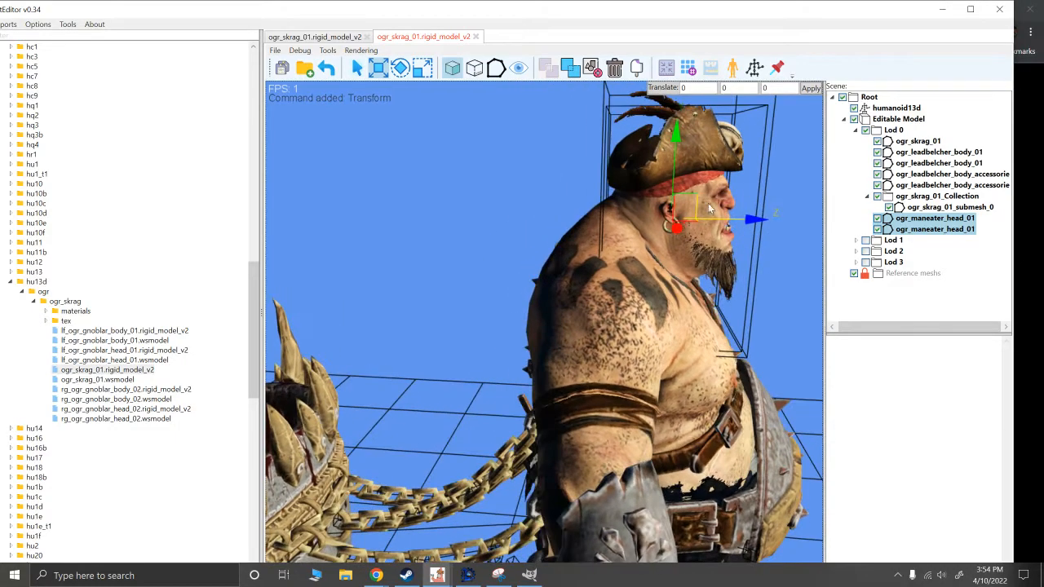
Step: Nudge both ogr_maneater_head_01 meshes slightly along the Y axis, then deselect them and check the fit from several angles
left_click_drag(681, 146, 679, 143)
left_click_drag(734, 300, 678, 290, "alt")
scroll(668, 296, "down", 5)
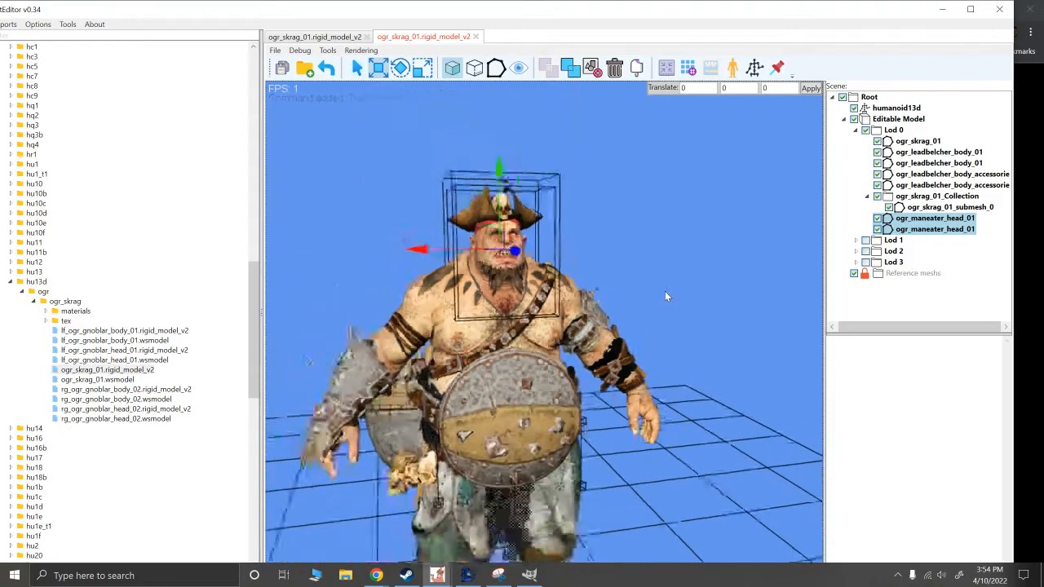
left_click_drag(667, 296, 604, 297, "alt")
left_click(686, 324)
scroll(604, 297, "up", 4)
left_click_drag(622, 188, 663, 122, "alt")
Step: Maximize the editor window and preview the idle animation to examine how the leadbelcher body and maneater head deform
left_click_drag(557, 11, 548, 4)
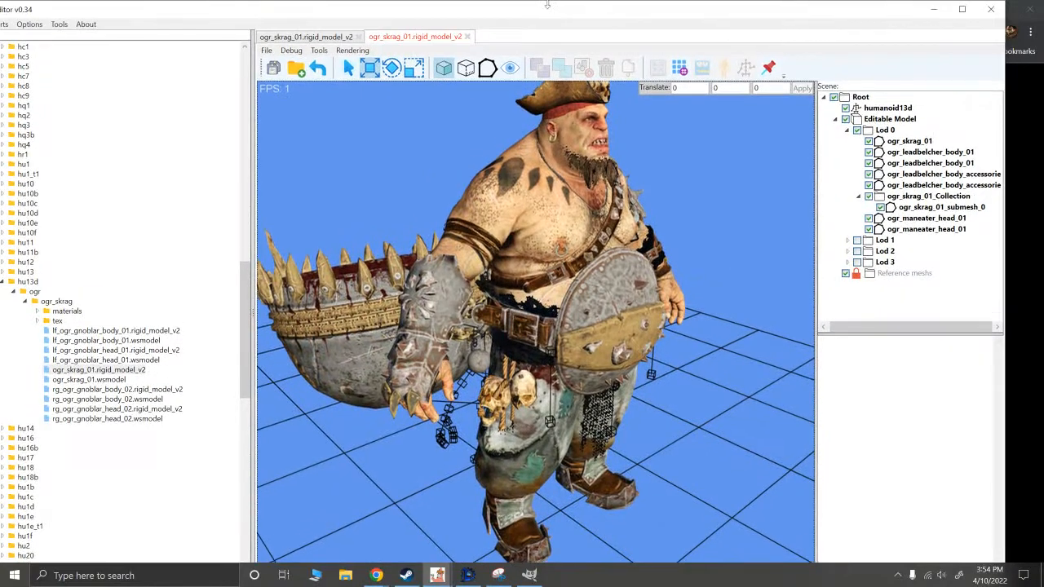
left_click(962, 9)
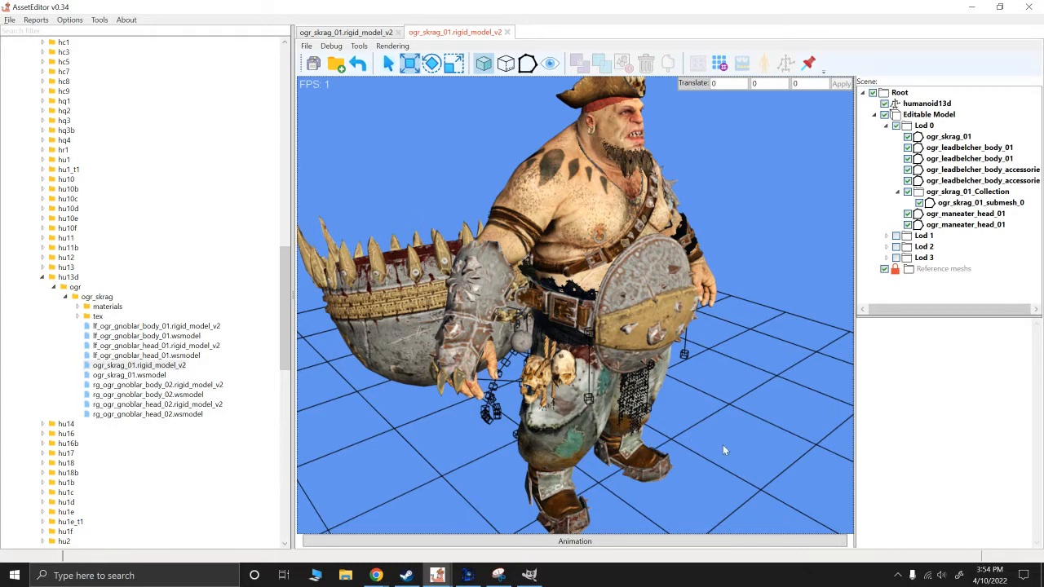
scroll(725, 444, "down", 5)
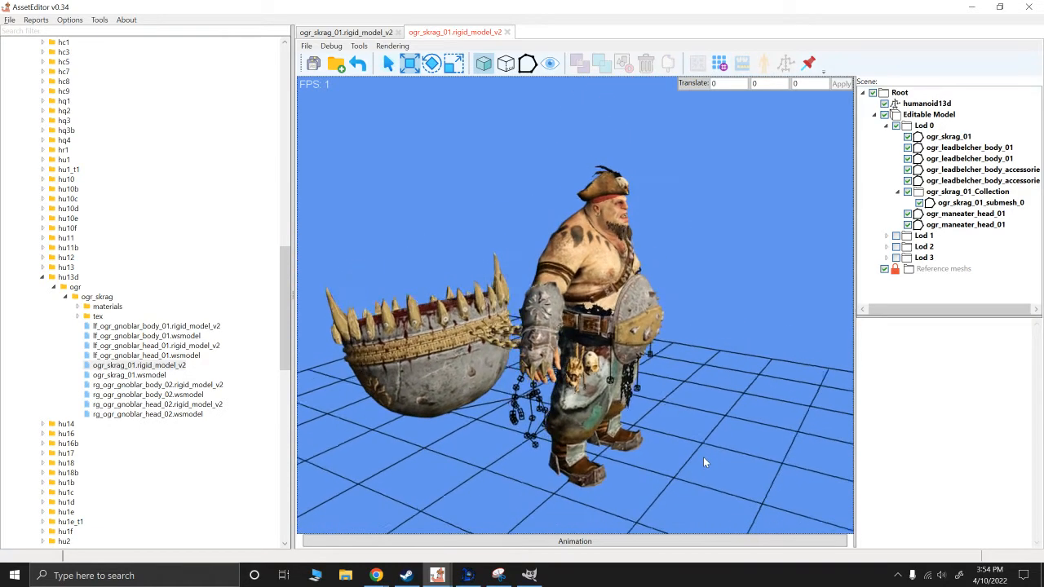
left_click_drag(702, 458, 702, 457, "alt")
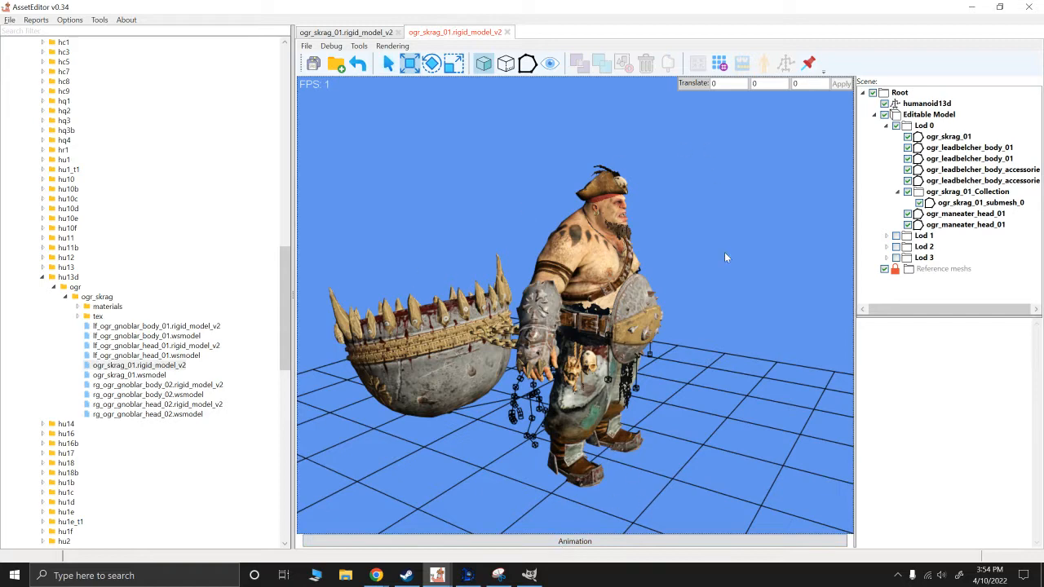
left_click(555, 542)
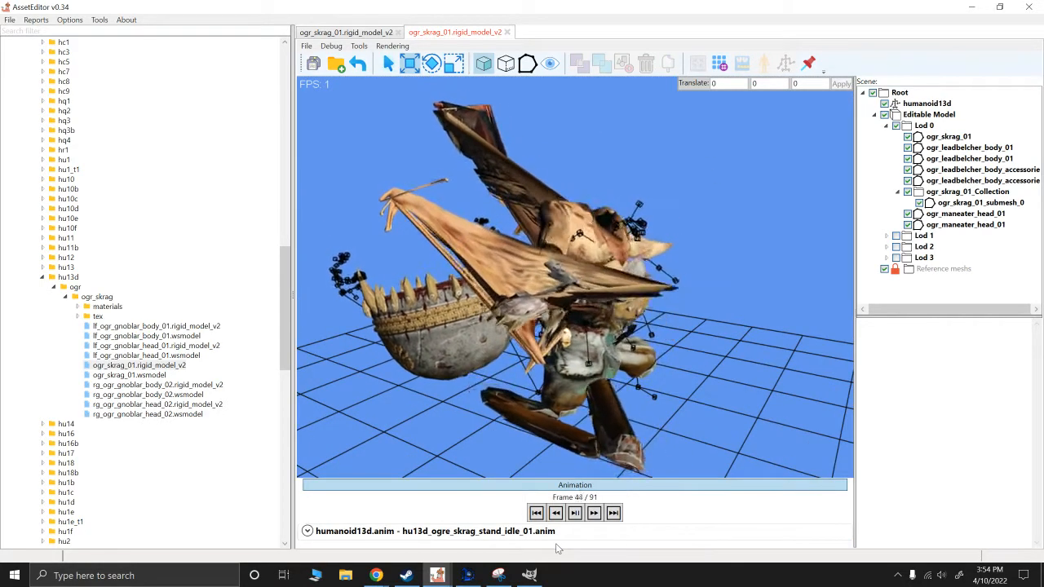
scroll(771, 318, "up", 3)
left_click_drag(771, 319, 690, 349, "alt")
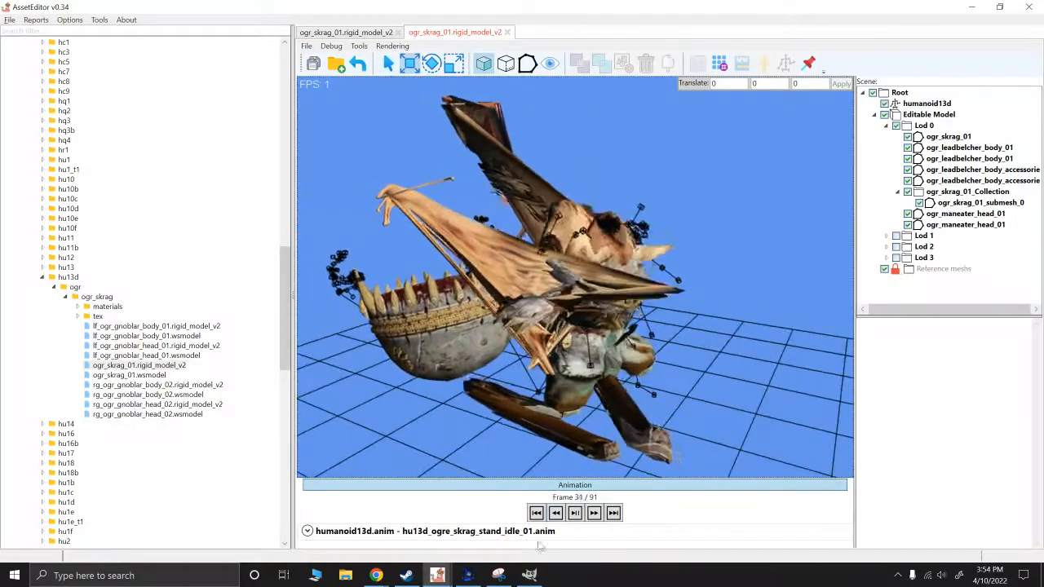
left_click(573, 485)
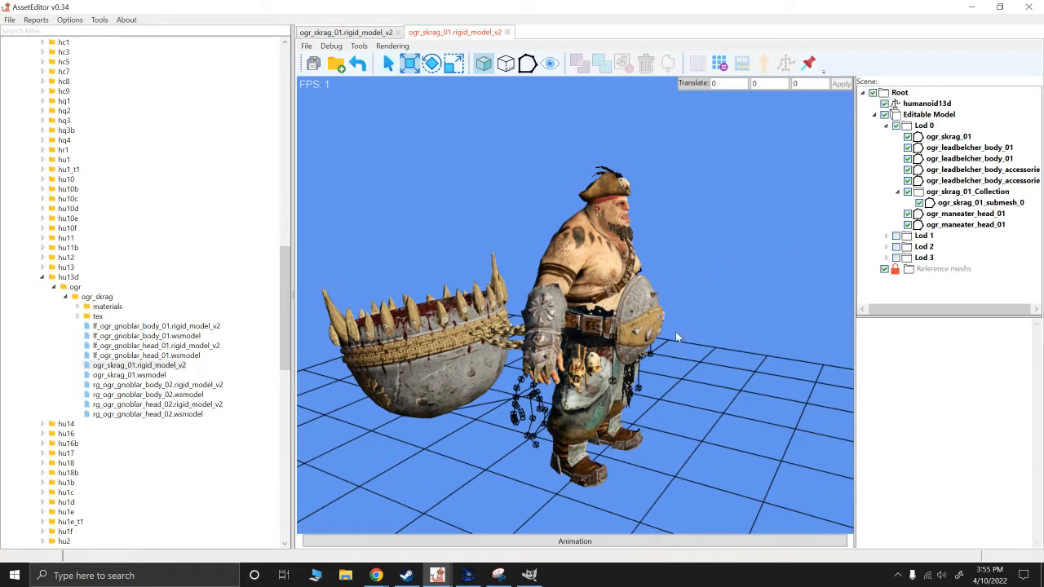
Step: Open bone mapping to humanoid13d for the four leadbelcher meshes and two maneater head meshes, and auto-map the bones by name
left_click(902, 139)
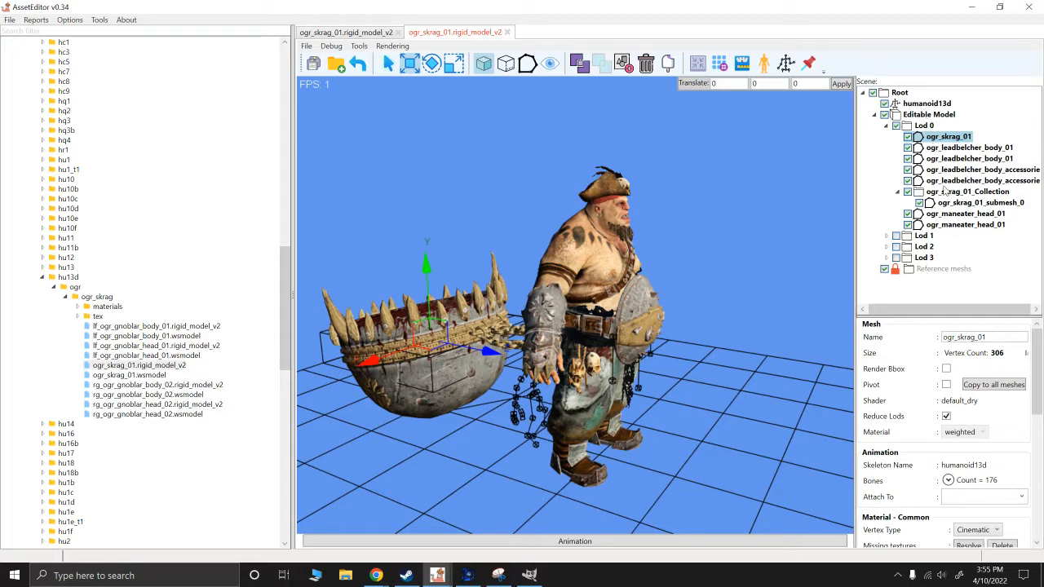
left_click(964, 225, "ctrl")
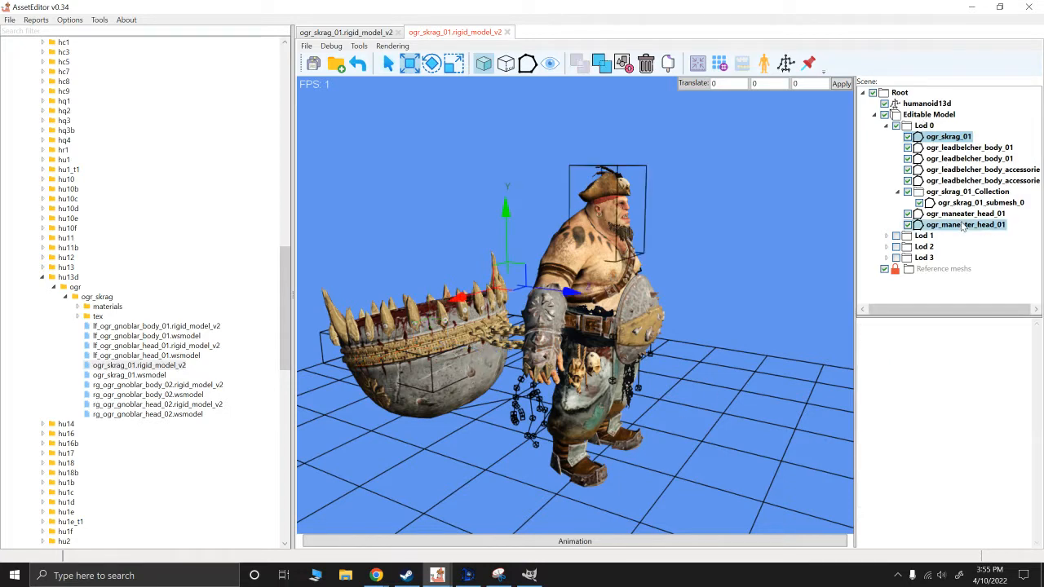
left_click(939, 150)
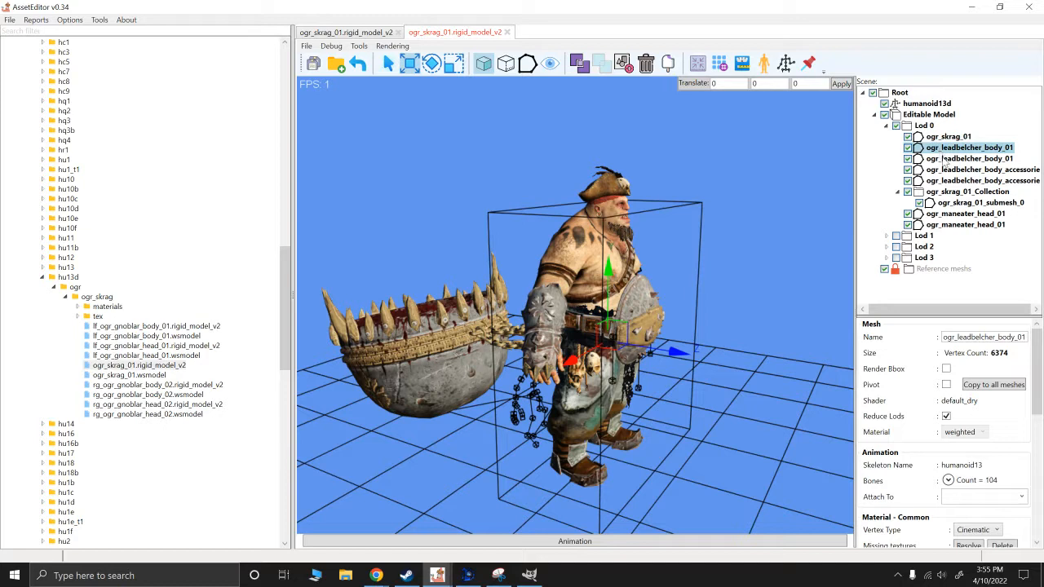
left_click(943, 159, "ctrl")
left_click(945, 169, "ctrl")
left_click(944, 181, "ctrl")
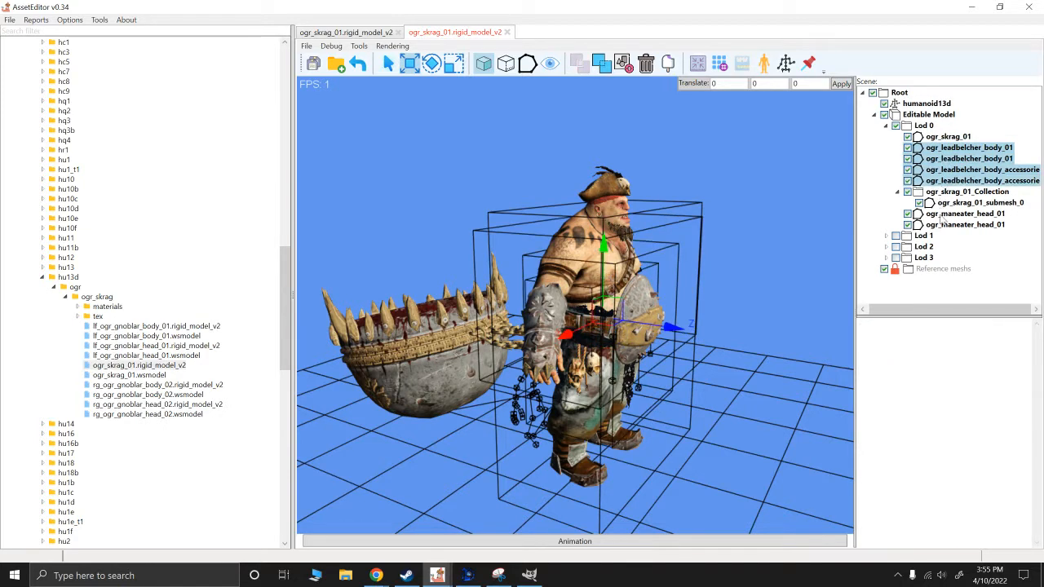
left_click(943, 214, "ctrl")
left_click(944, 225, "ctrl")
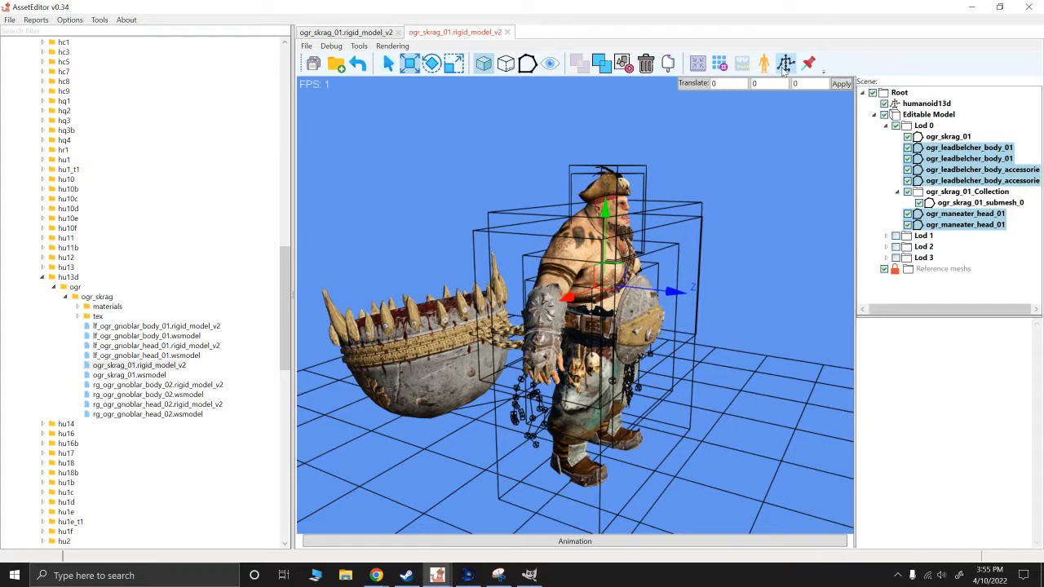
left_click(784, 63)
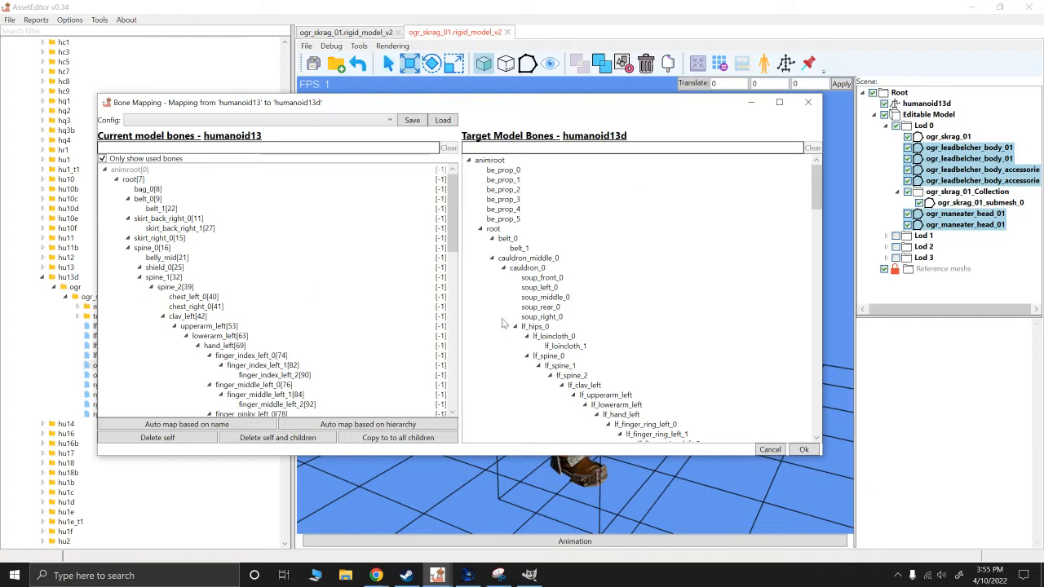
left_click(181, 425)
scroll(203, 297, "down", 7)
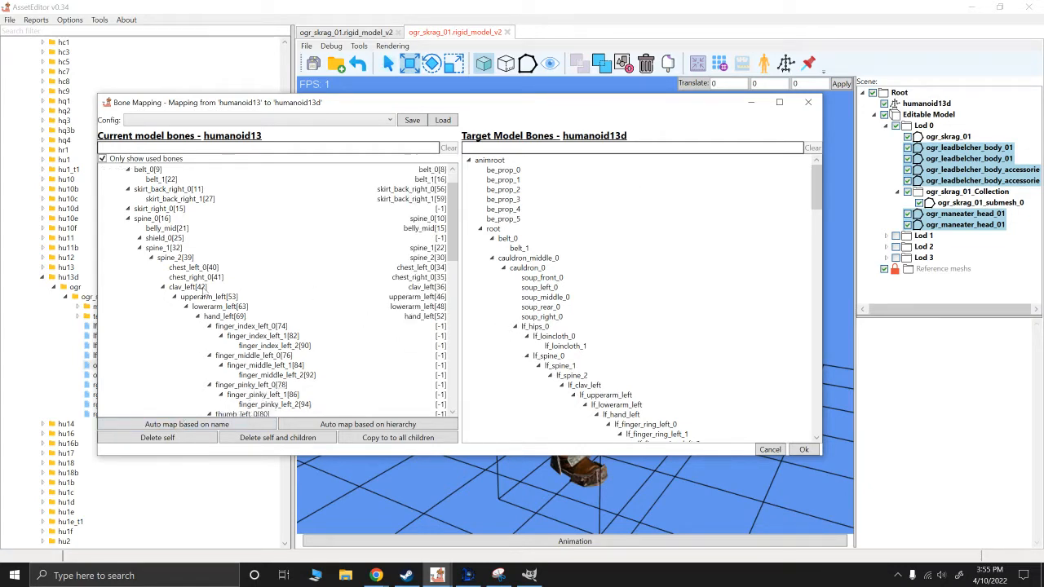
scroll(203, 298, "up", 3)
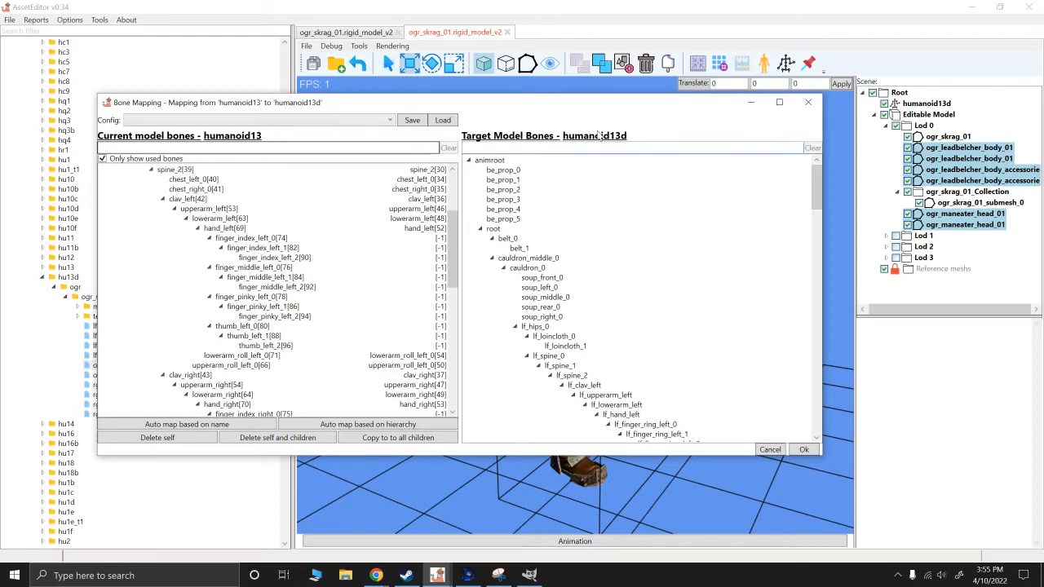
left_click_drag(570, 99, 603, 438)
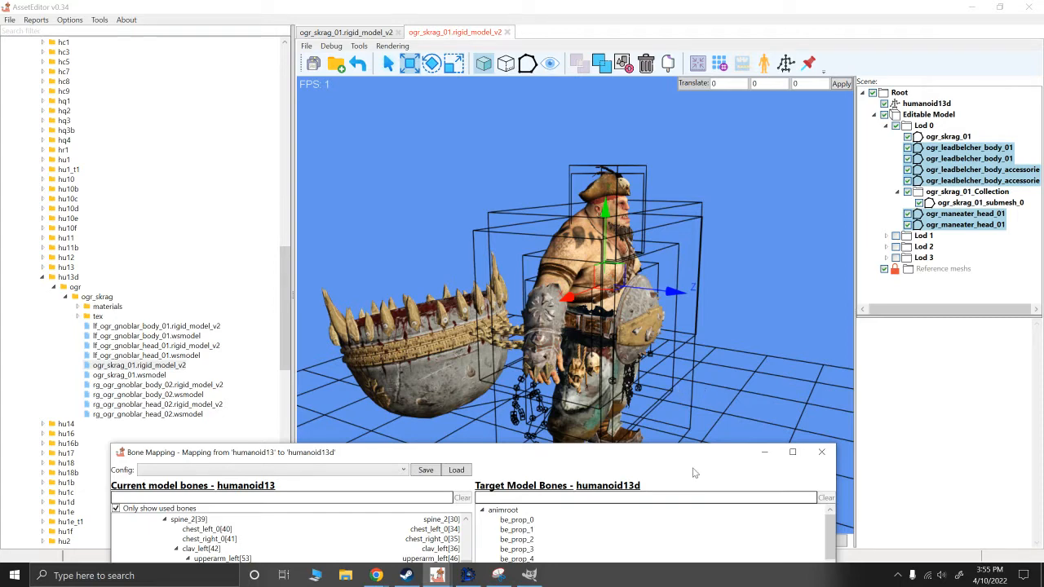
left_click(764, 452)
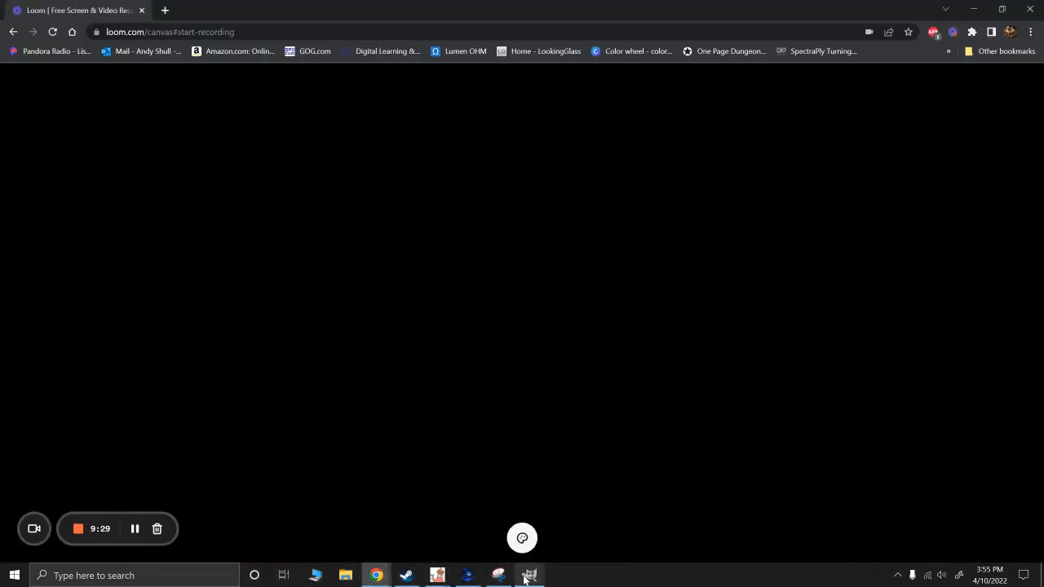
mouse_move(526, 577)
left_click(470, 578)
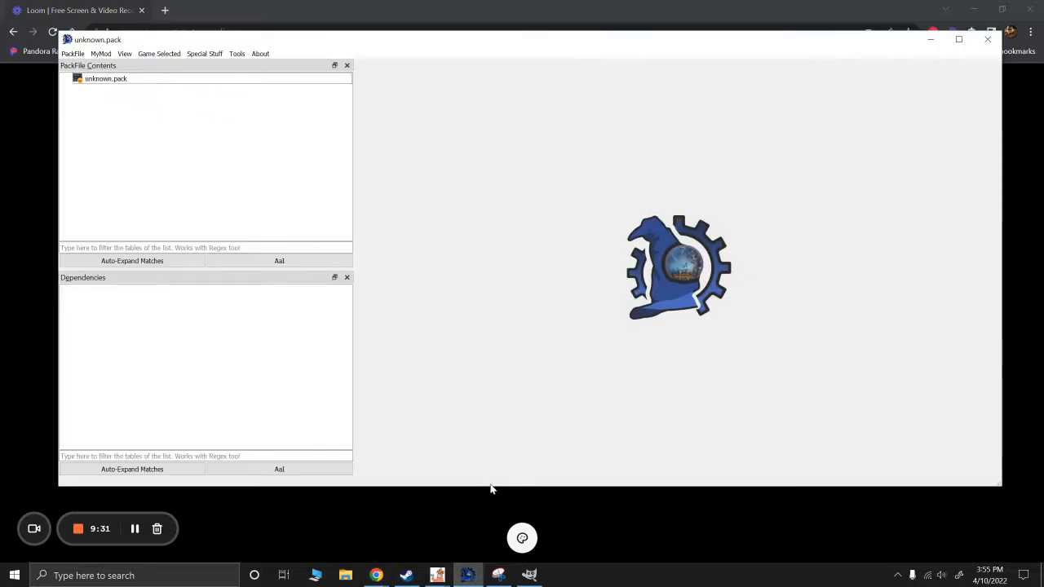
mouse_move(437, 575)
left_click(435, 517)
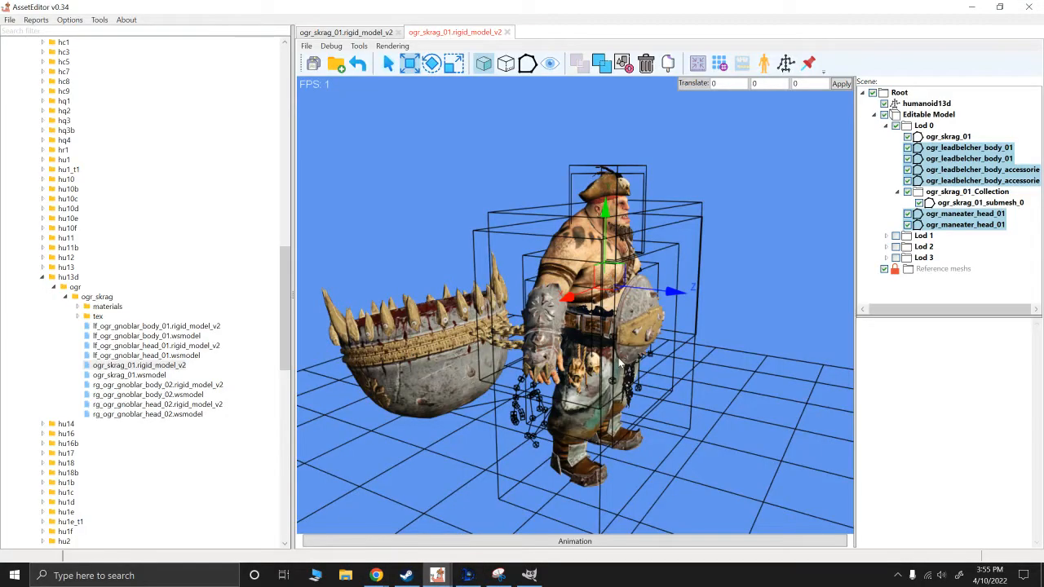
left_click(568, 522)
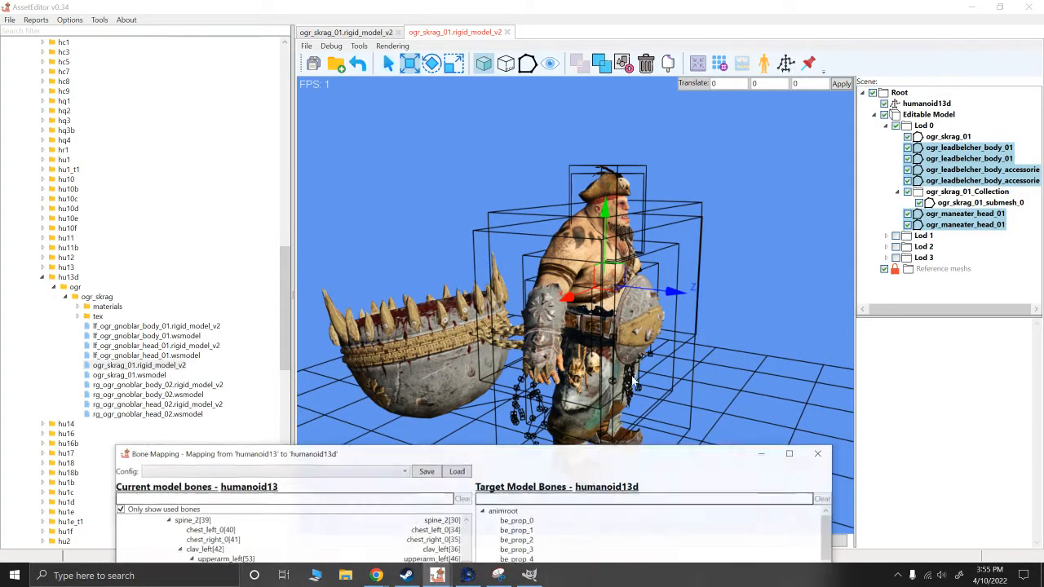
left_click_drag(560, 454, 438, 102)
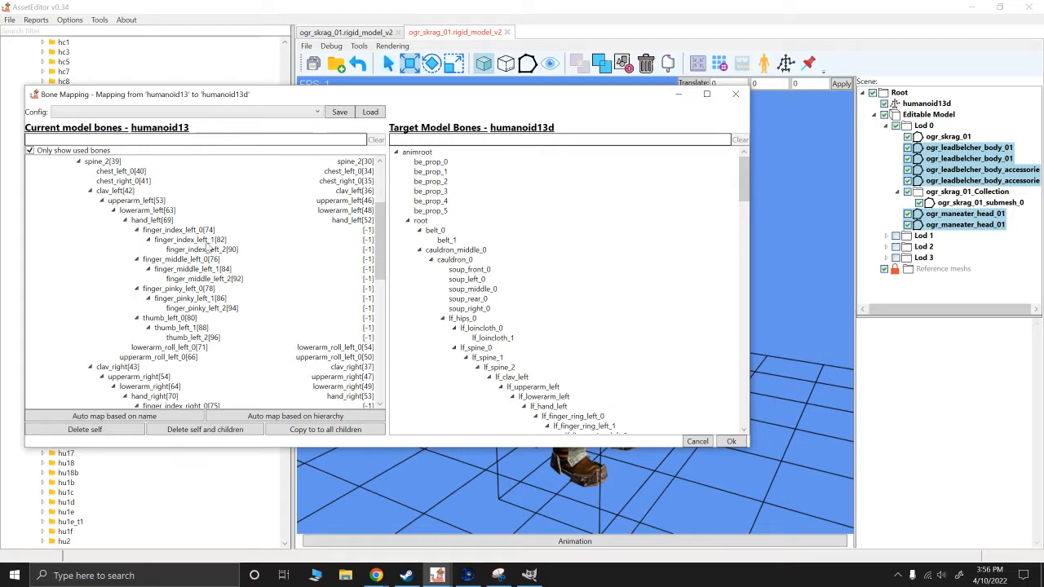
Step: Look through the humanoid13d target skeleton for finger bones that could match the unmapped left finger_index_left_0 bone
scroll(682, 216, "down", 3)
scroll(630, 235, "up", 3)
left_click(166, 232)
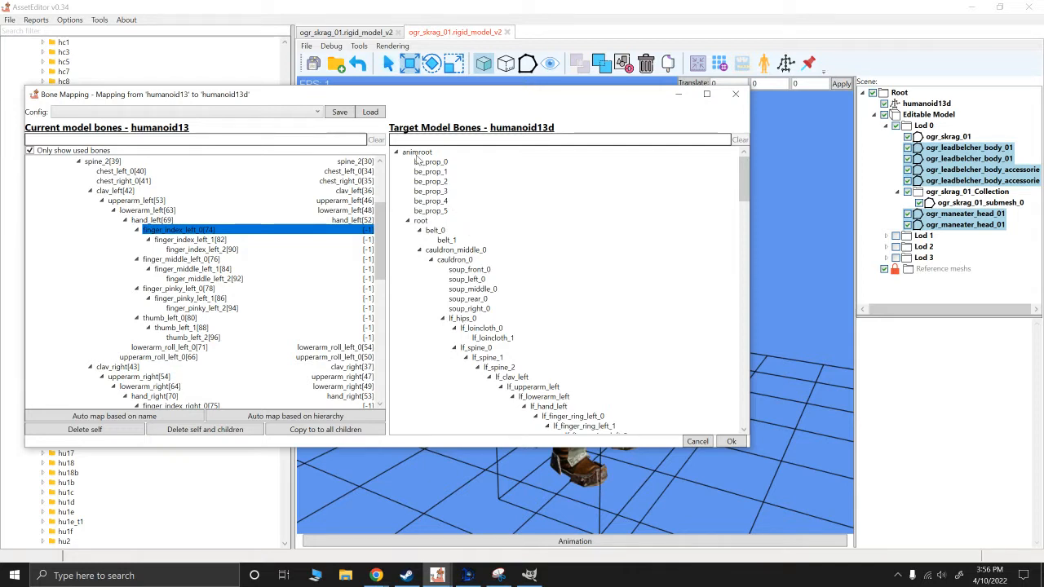
scroll(493, 274, "down", 5)
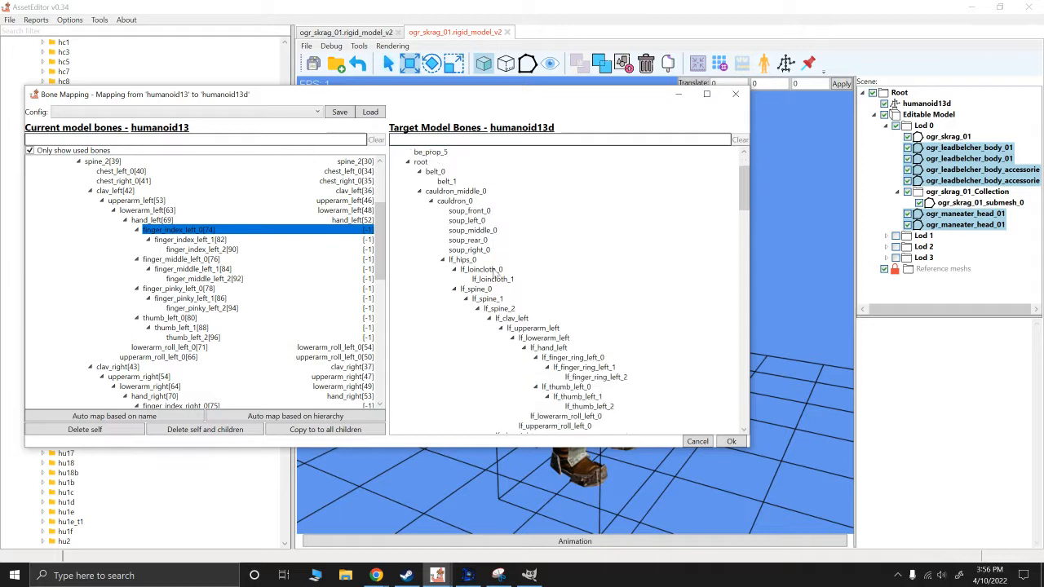
scroll(493, 274, "down", 1)
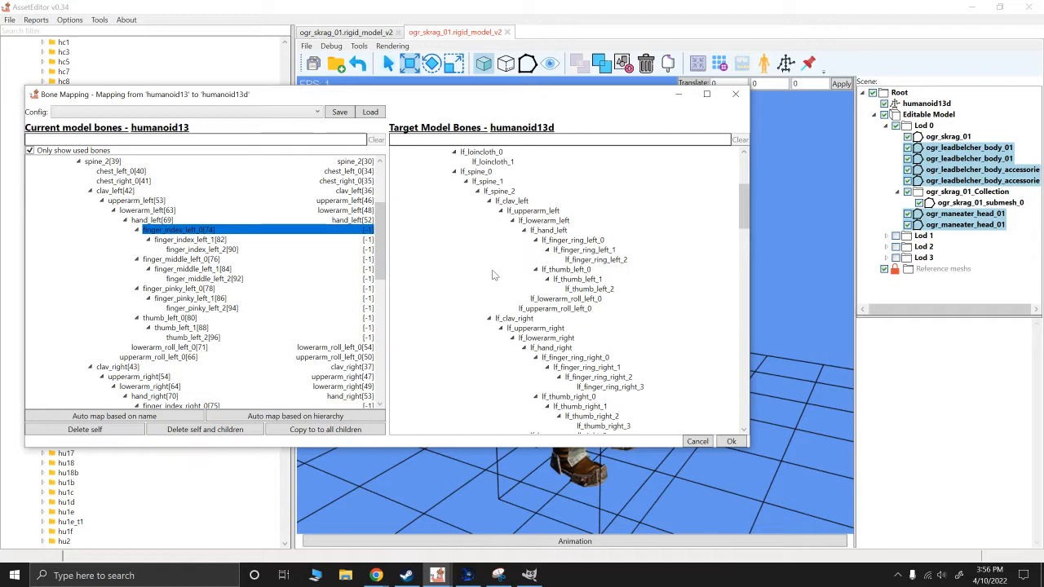
scroll(492, 274, "down", 10)
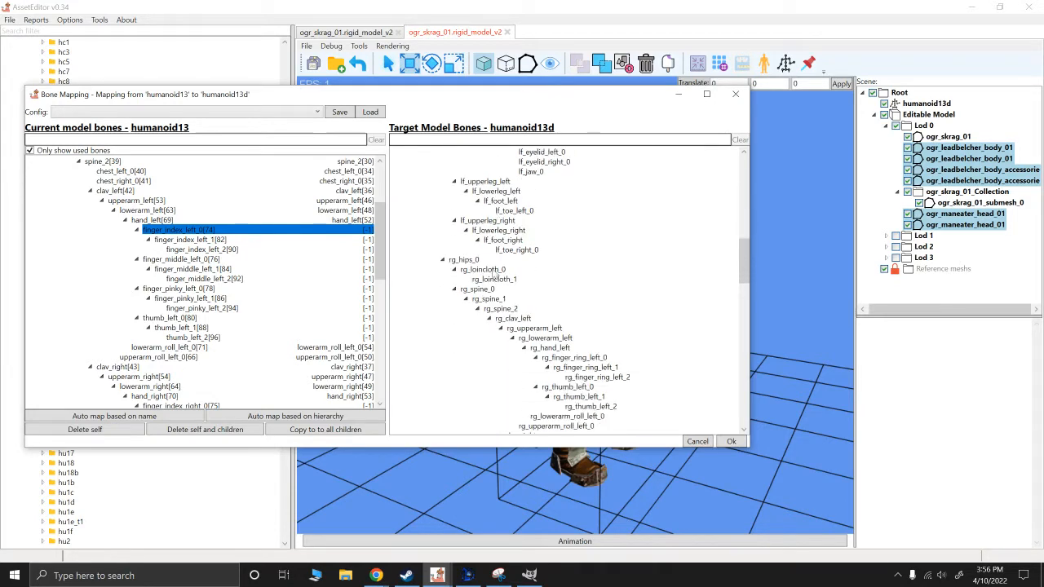
scroll(493, 276, "up", 6)
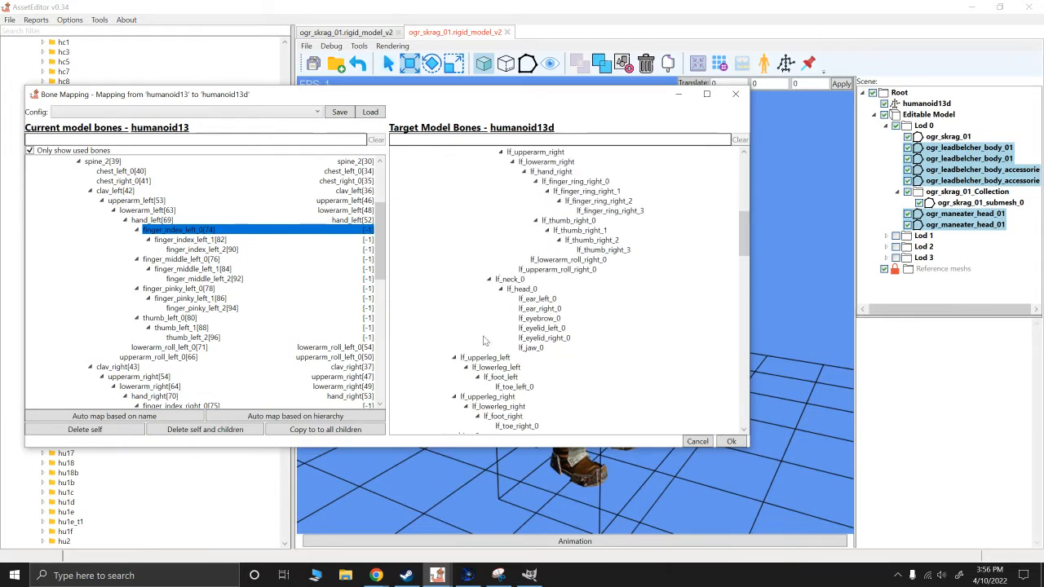
scroll(499, 340, "down", 7)
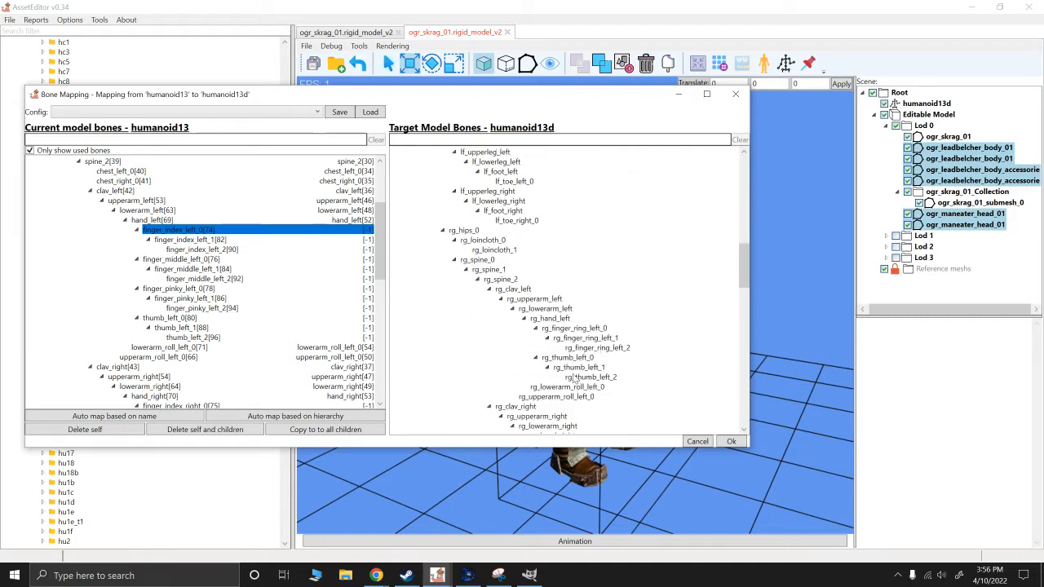
scroll(575, 378, "down", 8)
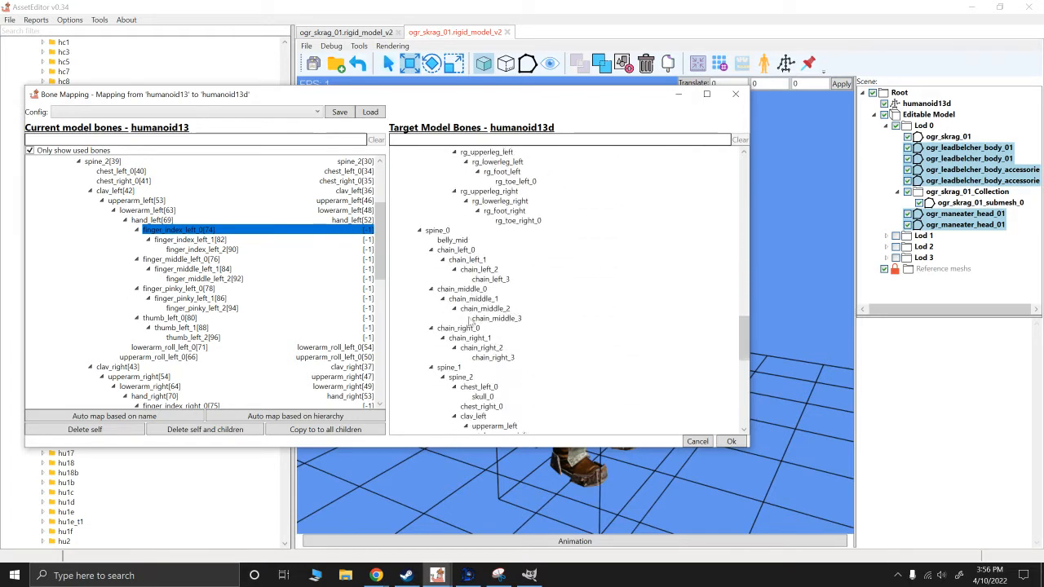
scroll(470, 321, "down", 4)
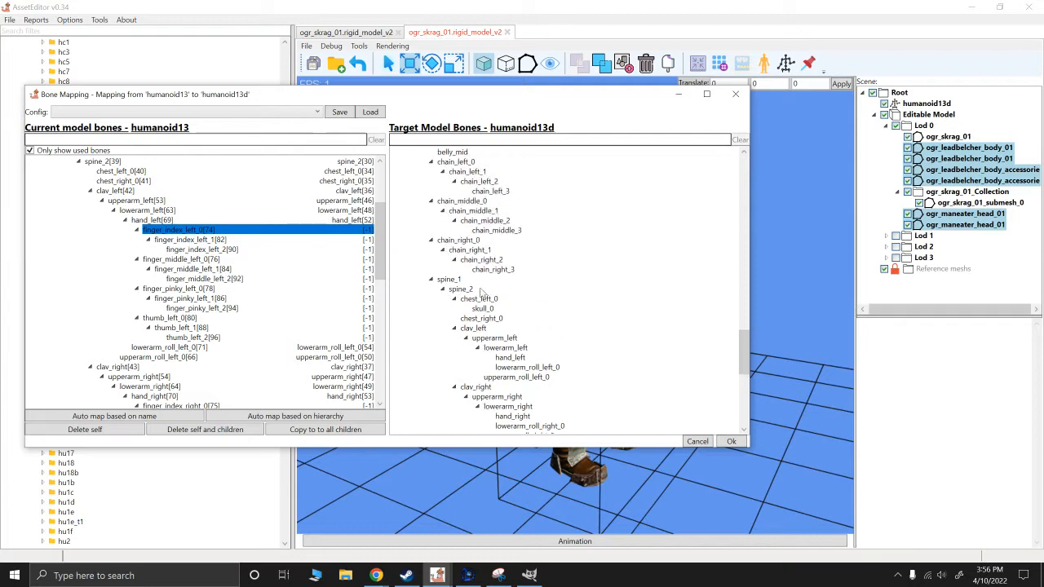
scroll(483, 294, "up", 4)
scroll(489, 305, "up", 1)
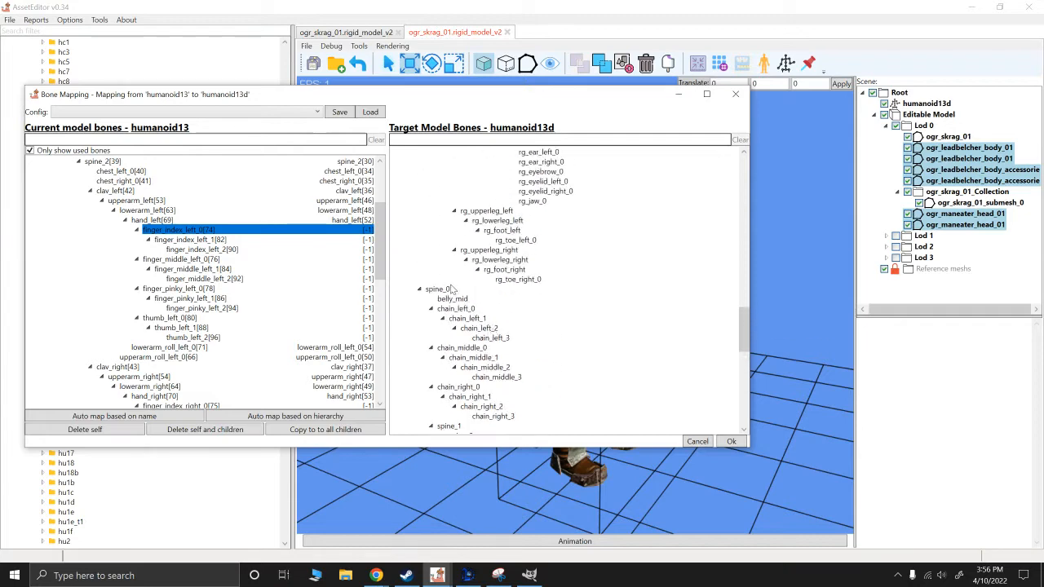
scroll(497, 317, "up", 6)
scroll(468, 314, "down", 7)
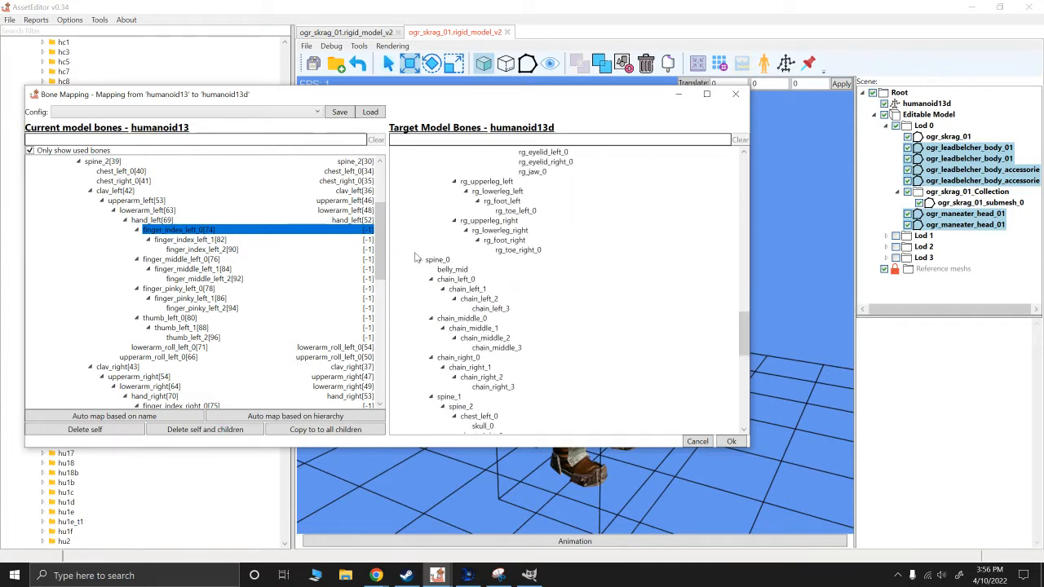
scroll(441, 277, "down", 1)
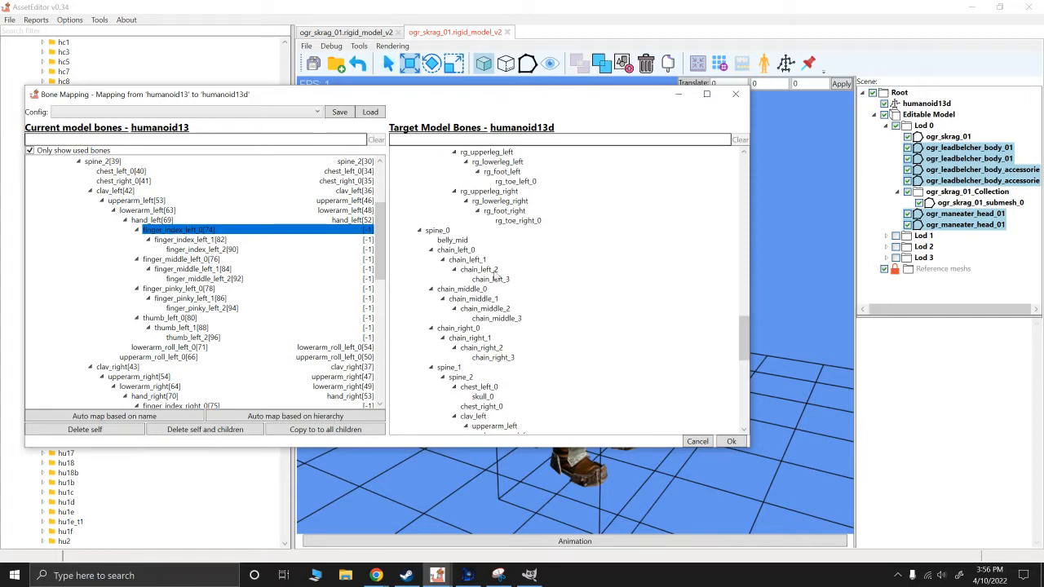
scroll(494, 277, "down", 5)
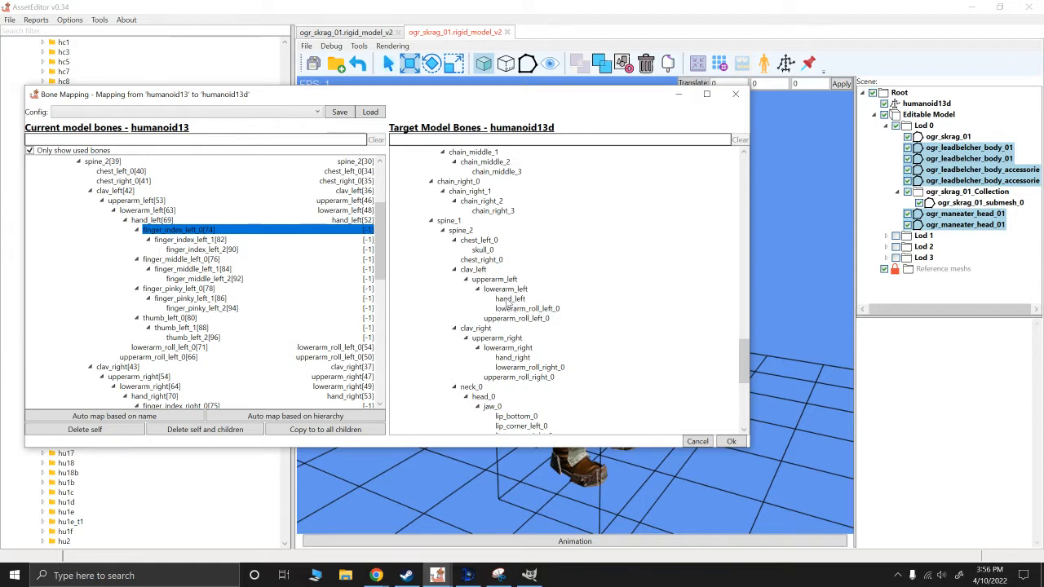
Step: Map the left index finger bones finger_index_left_0, finger_index_left_1 and finger_index_left_2 to hand_left
left_click(507, 301)
left_click(192, 240)
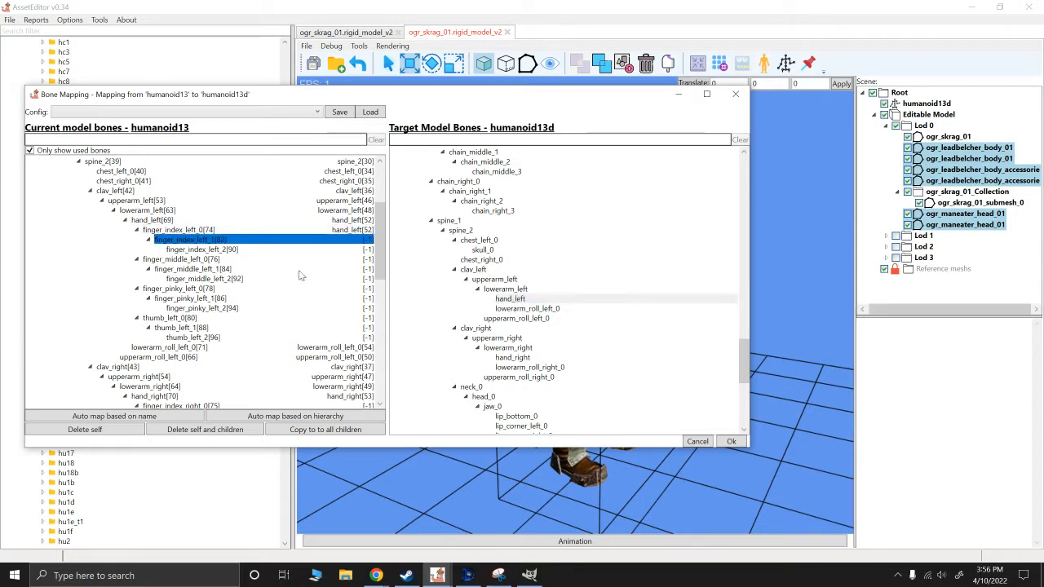
left_click(508, 302)
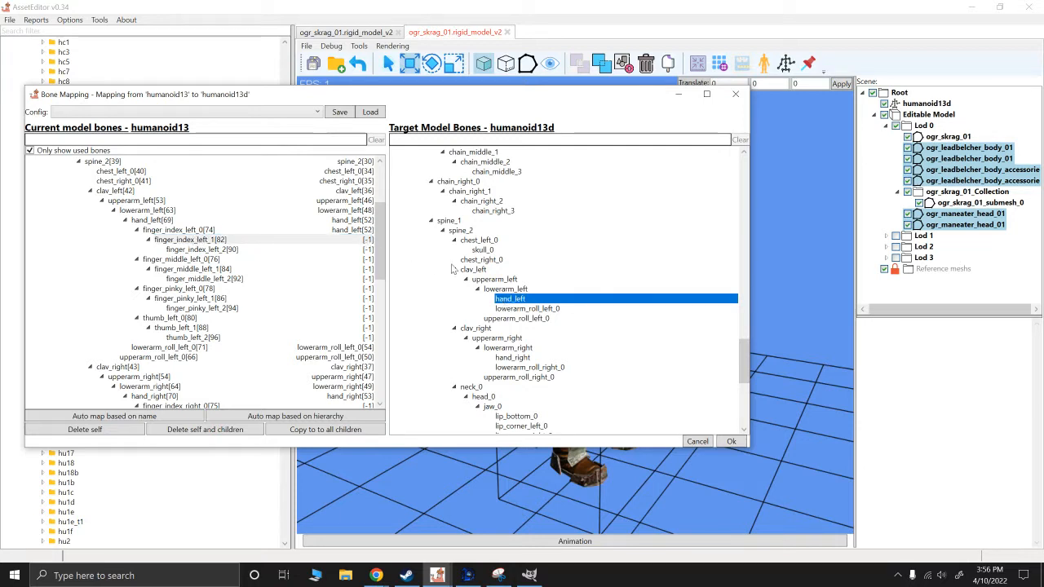
double_click(507, 302)
left_click(335, 249)
double_click(509, 299)
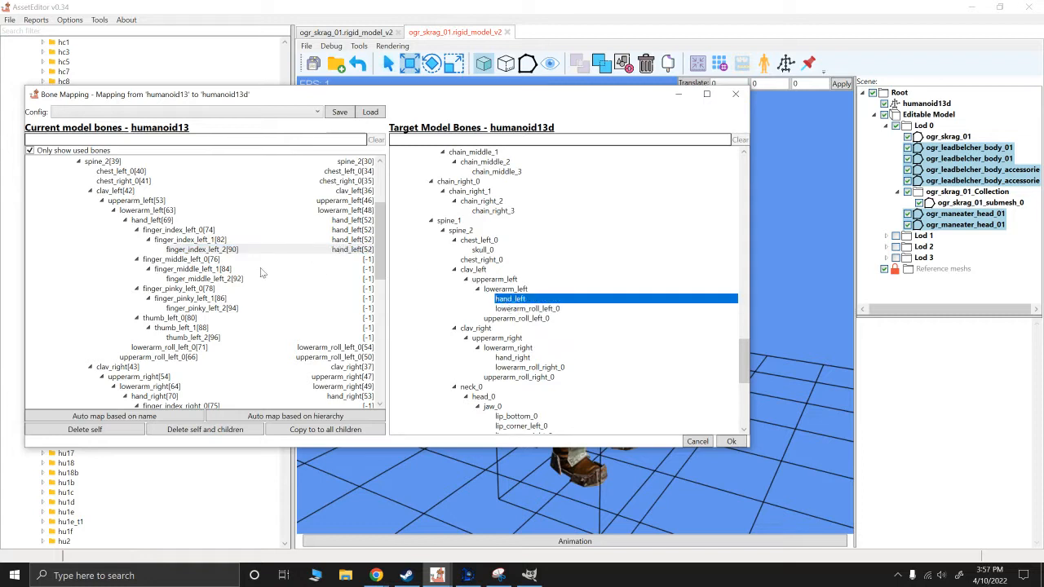
Step: Map the left middle finger bones finger_middle_left_0, finger_middle_left_1 and finger_middle_left_2 to hand_left
left_click(204, 261)
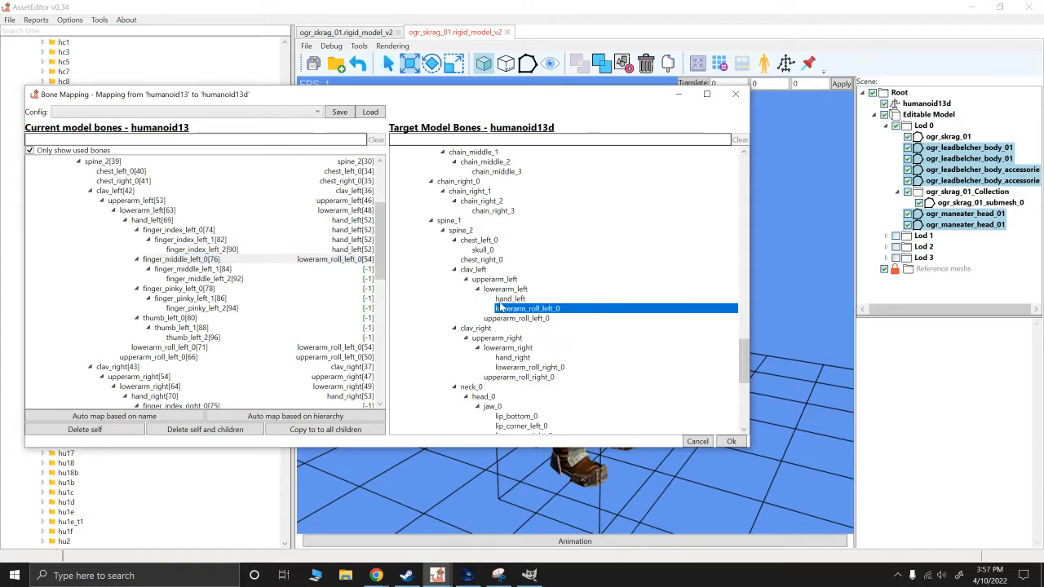
double_click(510, 299)
left_click(192, 269)
double_click(509, 299)
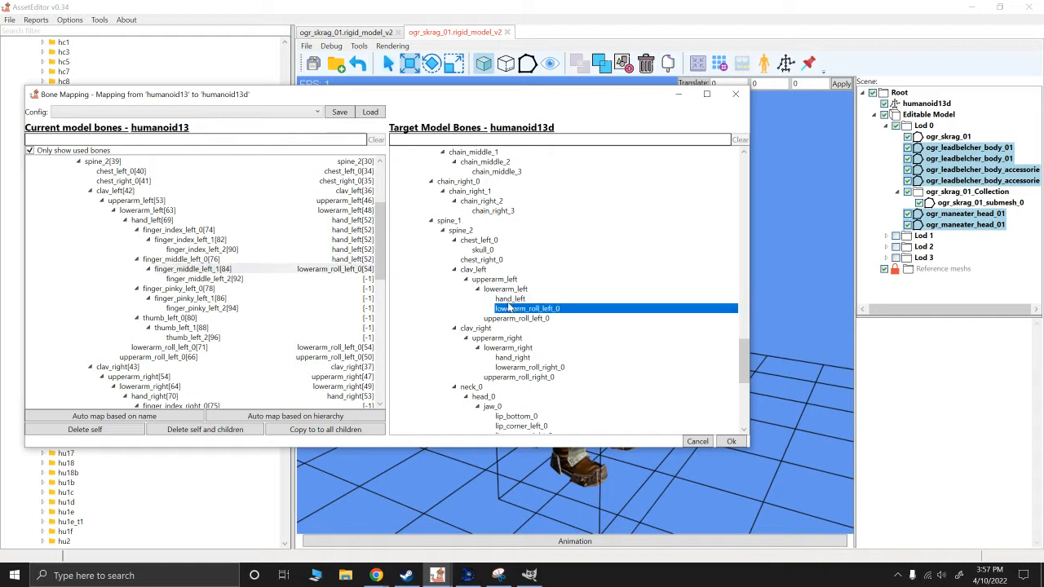
left_click(204, 279)
double_click(509, 299)
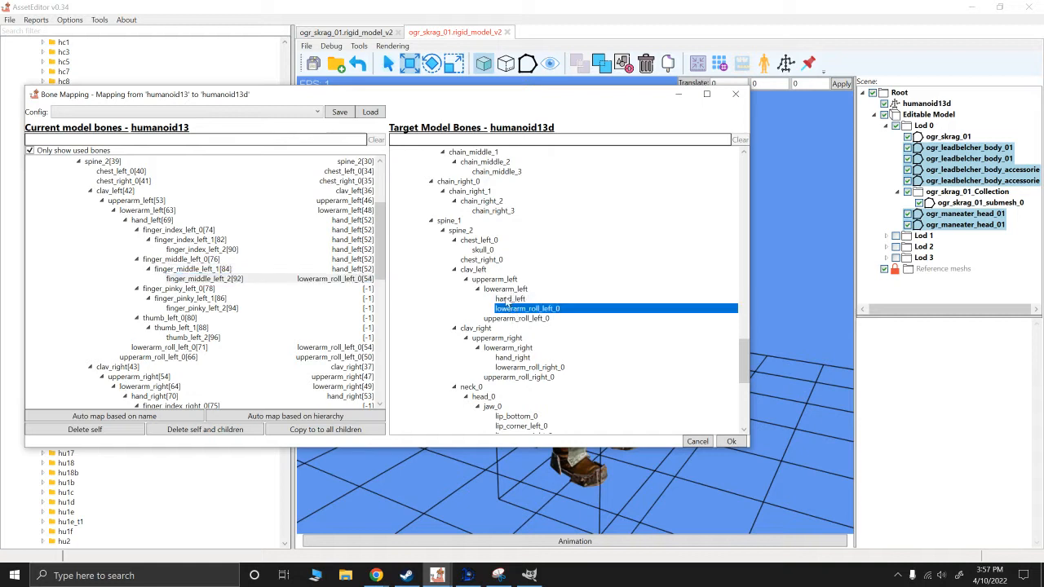
Step: Map the left pinky bones finger_pinky_left_0, finger_pinky_left_1 and finger_pinky_left_2 to hand_left
left_click(179, 289)
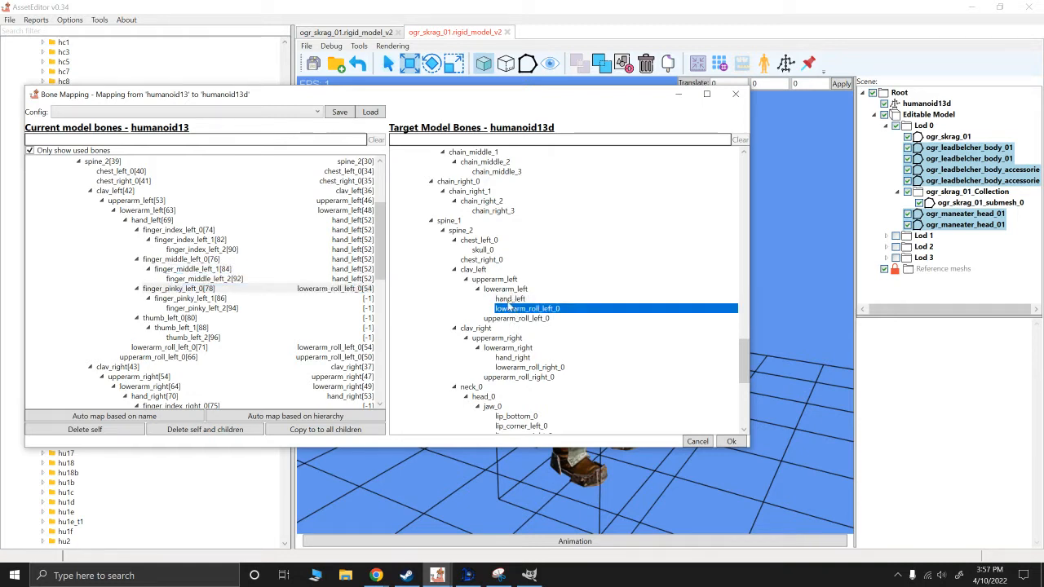
double_click(509, 299)
left_click(190, 298)
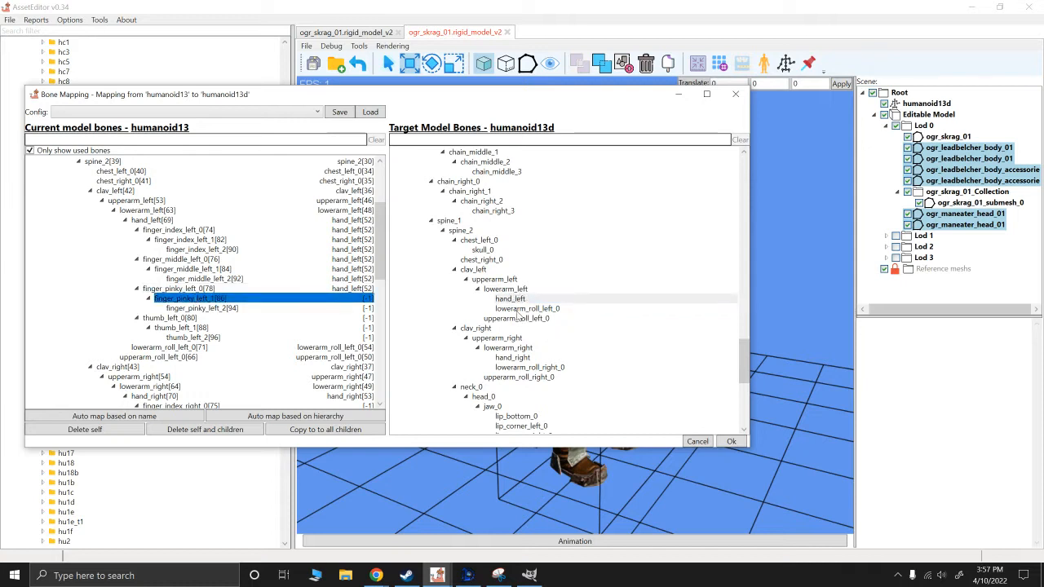
double_click(510, 299)
left_click(201, 308)
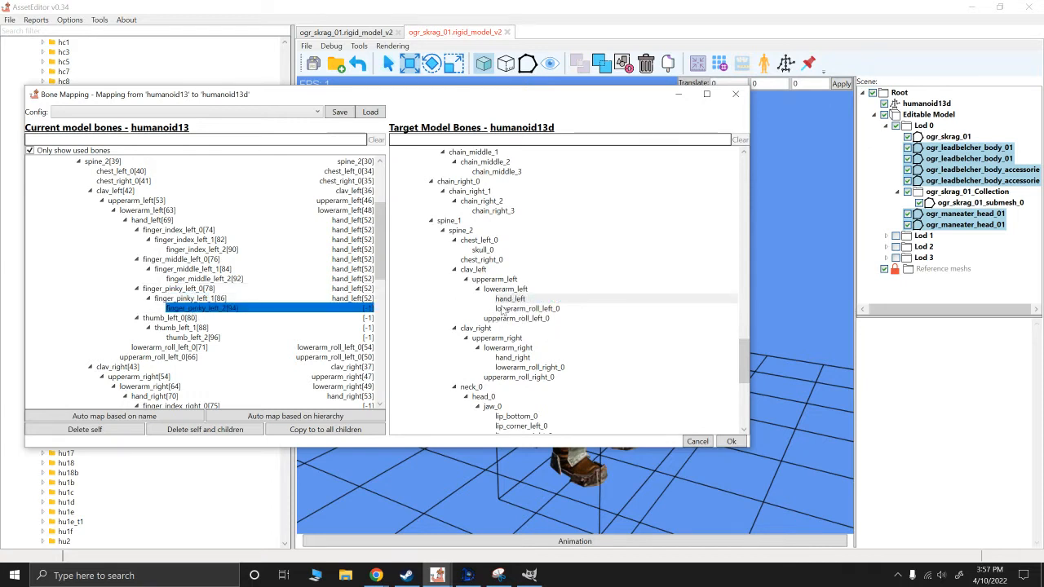
double_click(505, 299)
Step: Map the left thumb bones thumb_left_0, thumb_left_1 and thumb_left_2 to hand_left
left_click(175, 318)
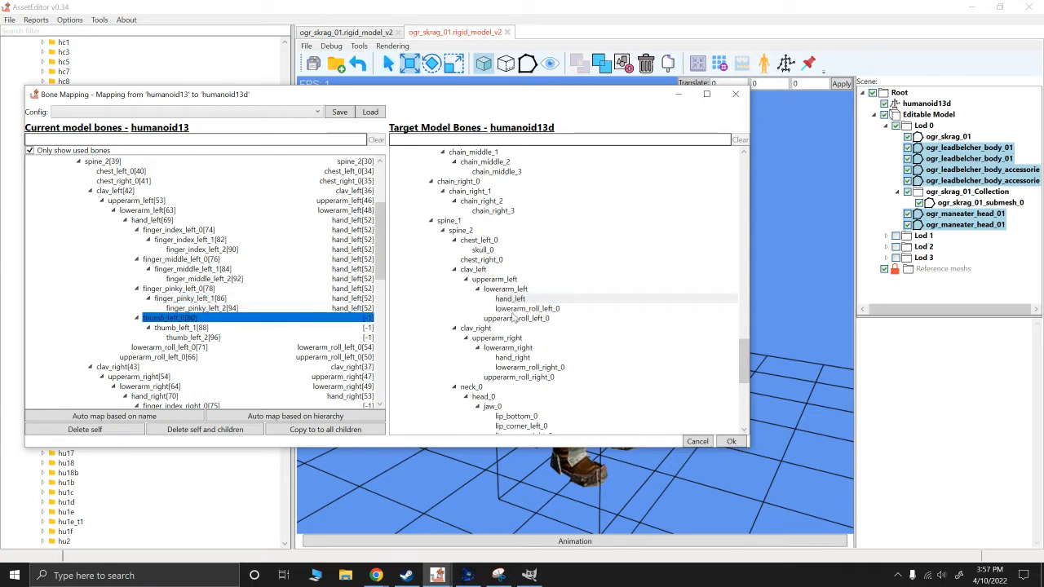
double_click(510, 299)
left_click(181, 327)
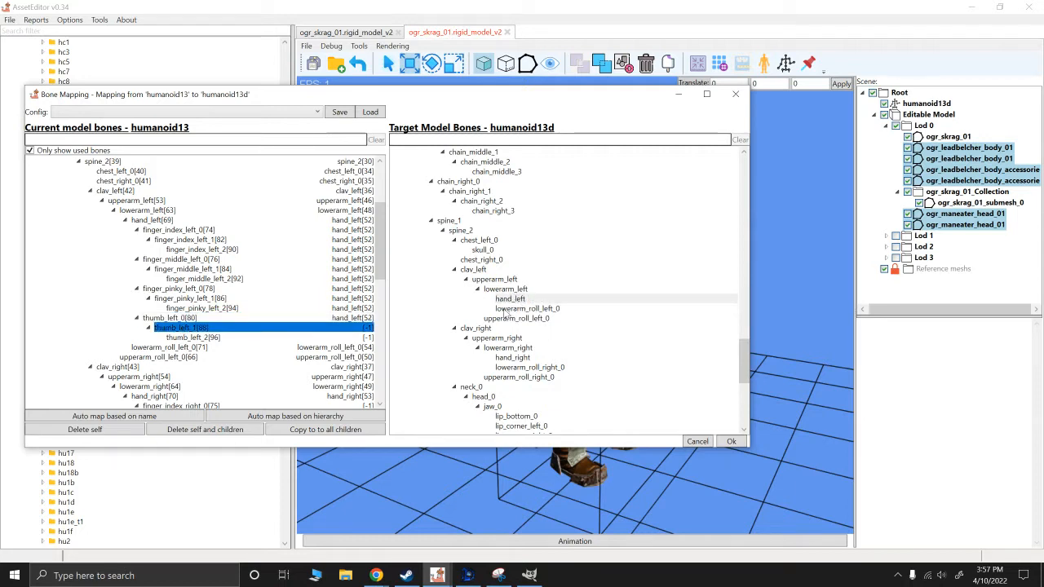
double_click(506, 299)
left_click(175, 337)
double_click(509, 299)
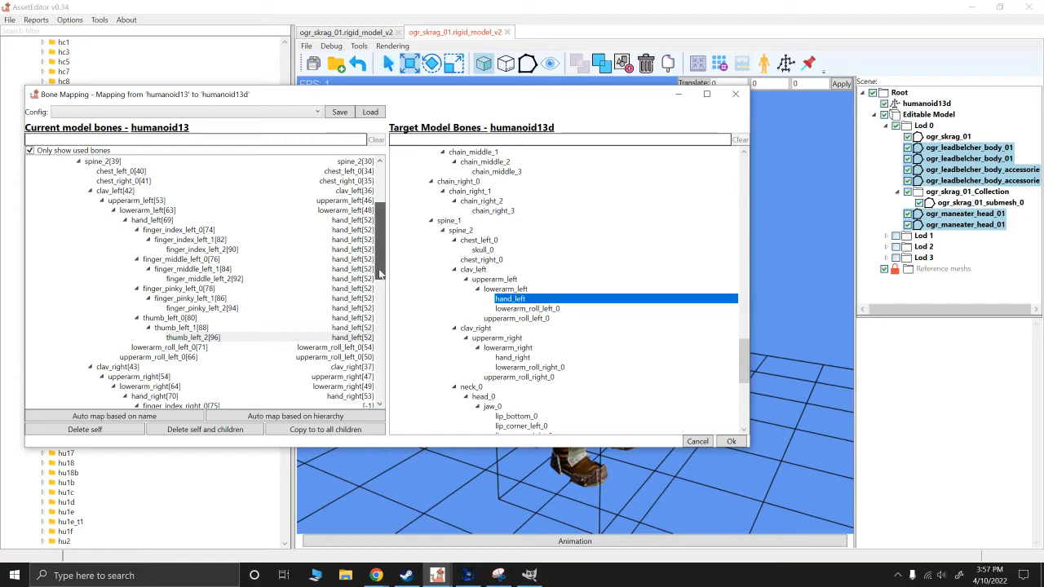
Step: Map the right index finger bones finger_index_right_0, finger_index_right_1 and finger_index_right_2 to hand_right
left_click_drag(380, 257, 378, 310)
left_click(174, 234)
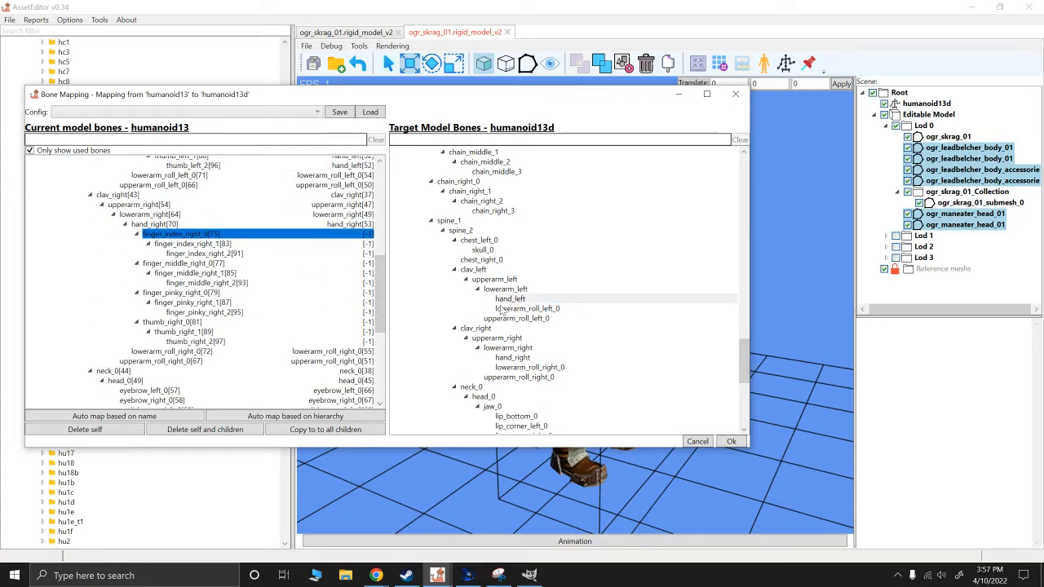
scroll(503, 310, "down", 1)
left_click(512, 328)
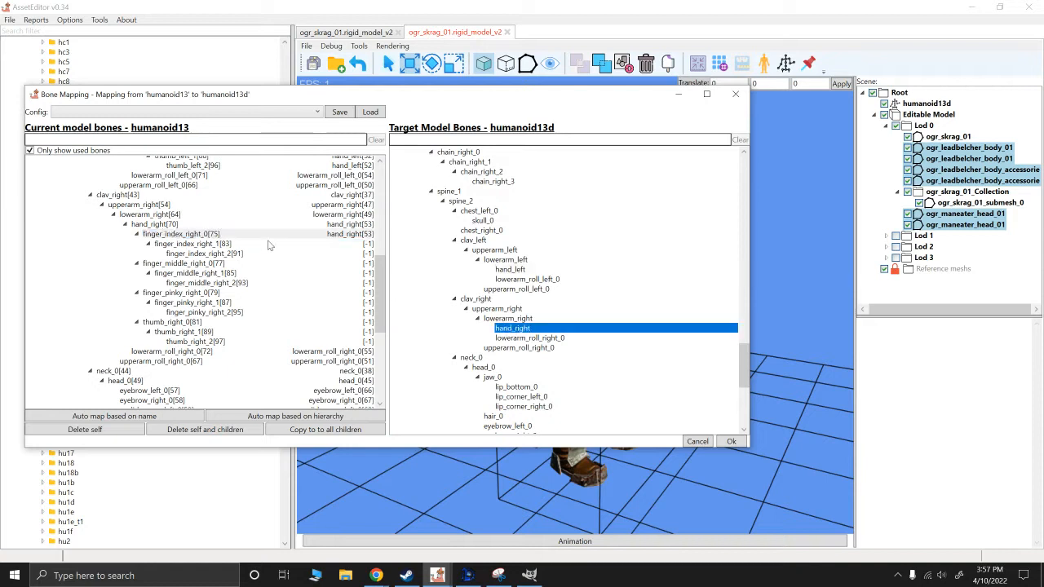
left_click(269, 244)
left_click(511, 328)
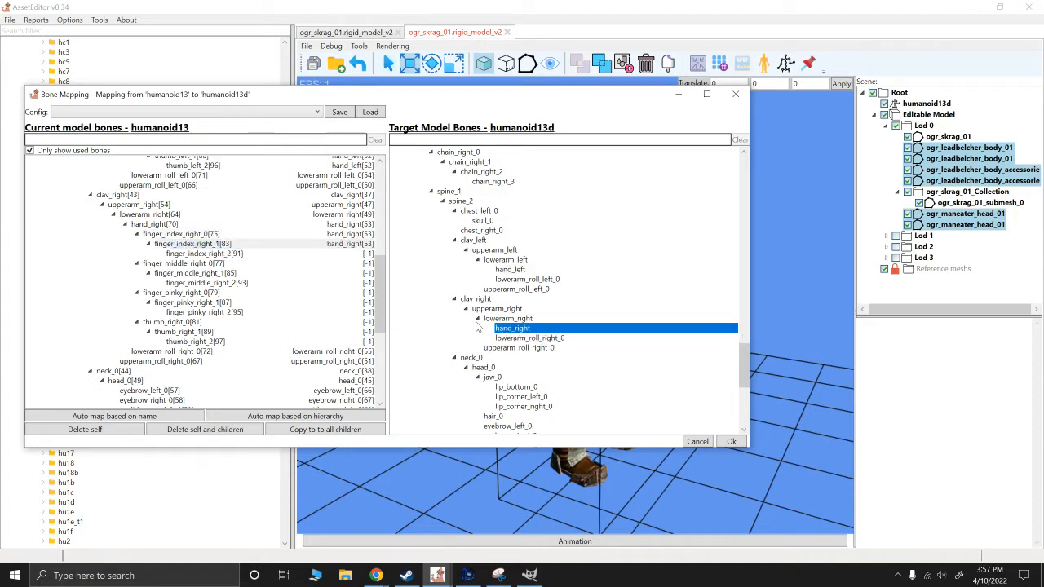
left_click(199, 254)
left_click(512, 328)
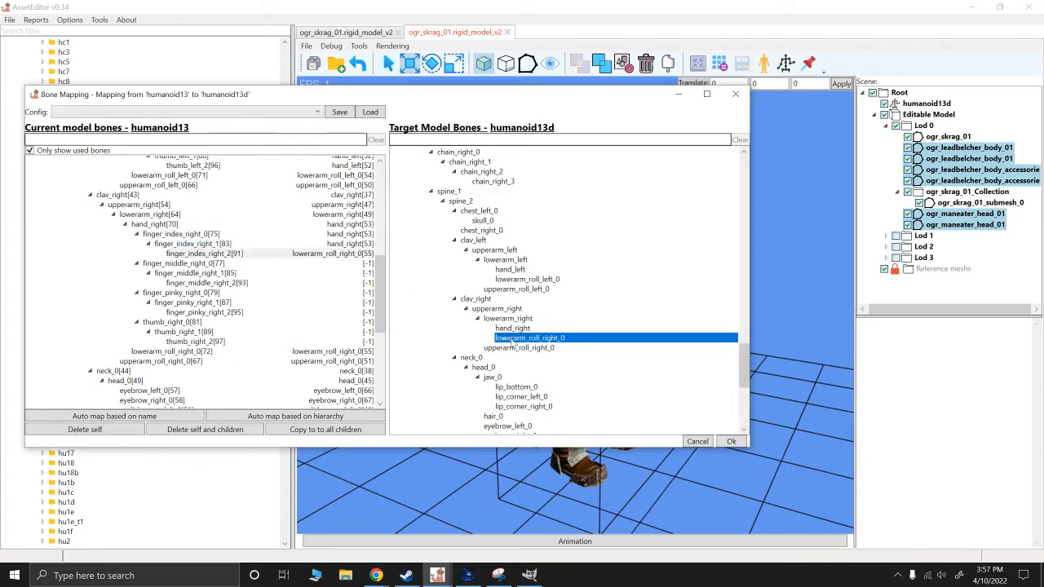
Step: Map the right middle finger bones finger_middle_right_0, finger_middle_right_1 and finger_middle_right_2 to hand_right
left_click(290, 263)
left_click(499, 327)
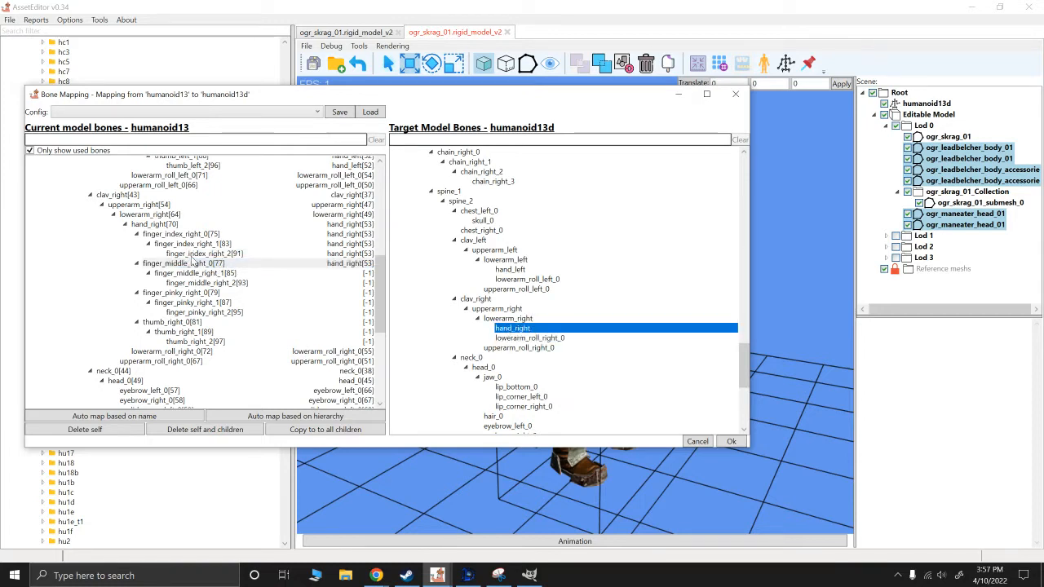
left_click(196, 273)
left_click(521, 328)
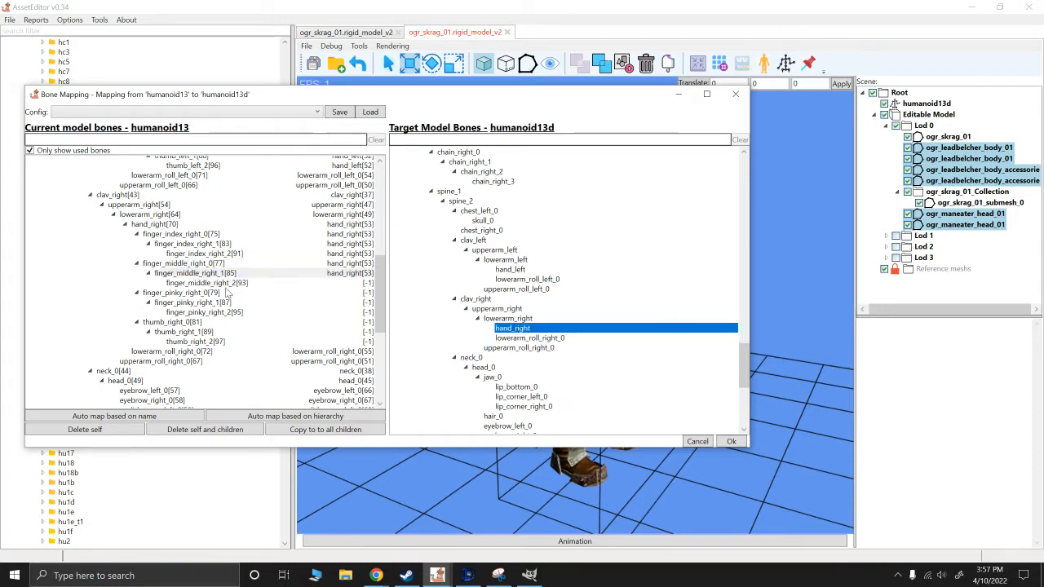
left_click(228, 282)
left_click(512, 328)
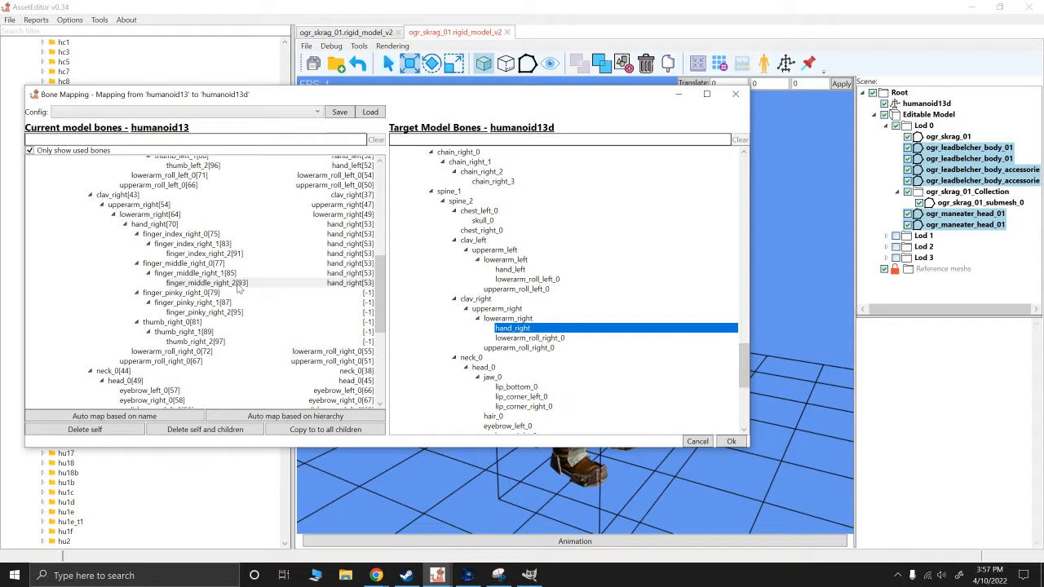
Step: Map the right pinky bones finger_pinky_right_0, finger_pinky_right_1 and finger_pinky_right_2 to hand_right
left_click(219, 293)
left_click(501, 328)
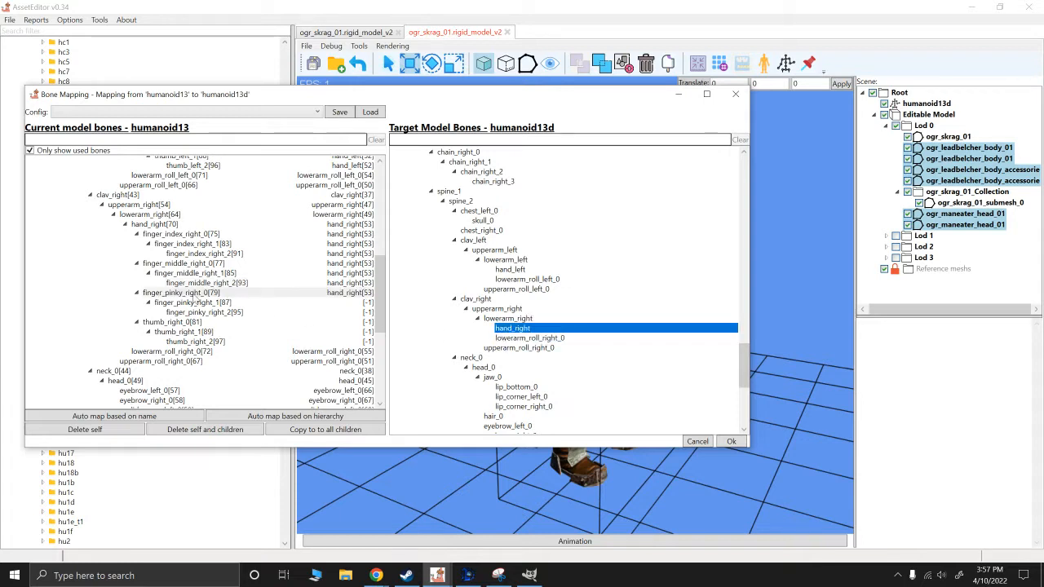
left_click(192, 302)
left_click(515, 337)
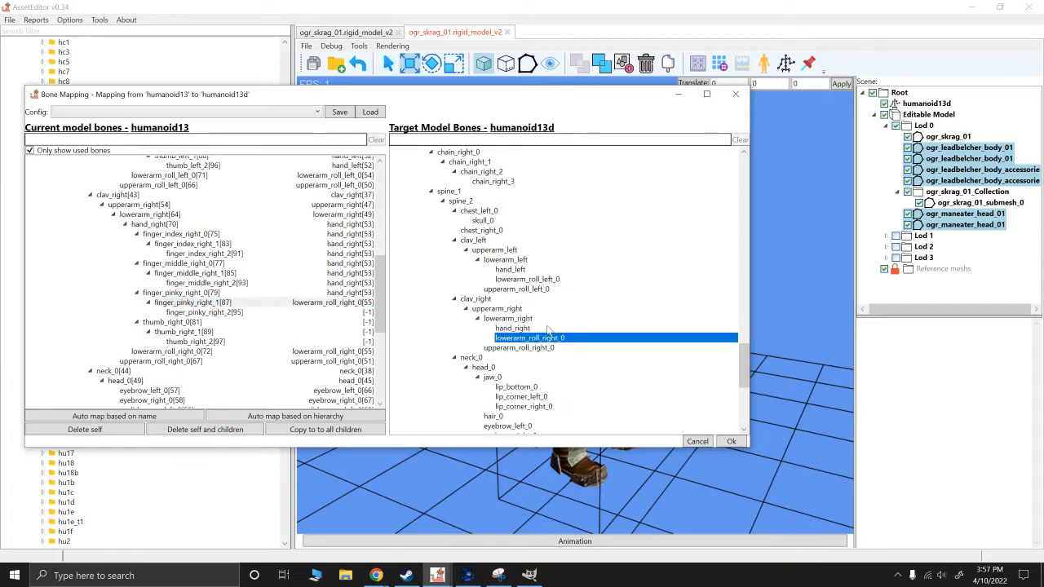
left_click(220, 312)
left_click(513, 336)
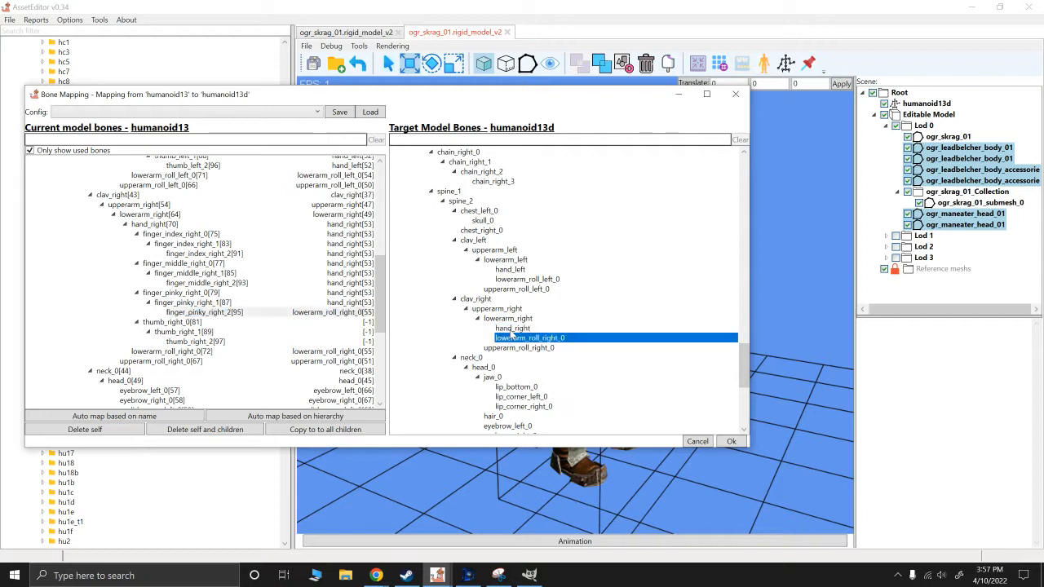
Step: Map the right thumb bones thumb_right_0, thumb_right_1 and thumb_right_2 to hand_right
left_click(229, 324)
left_click(504, 338)
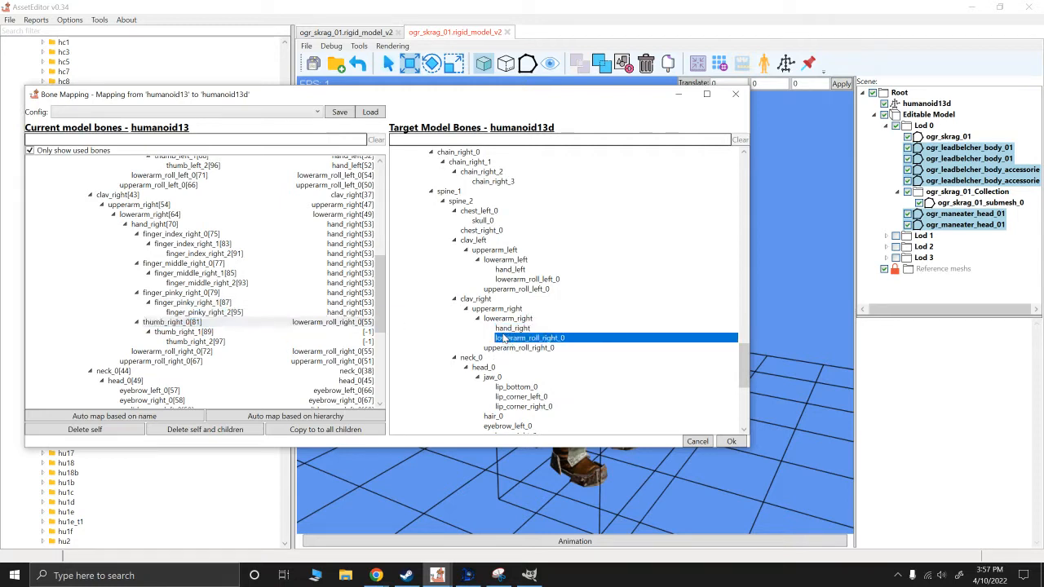
left_click(503, 328)
left_click(220, 332)
left_click(504, 329)
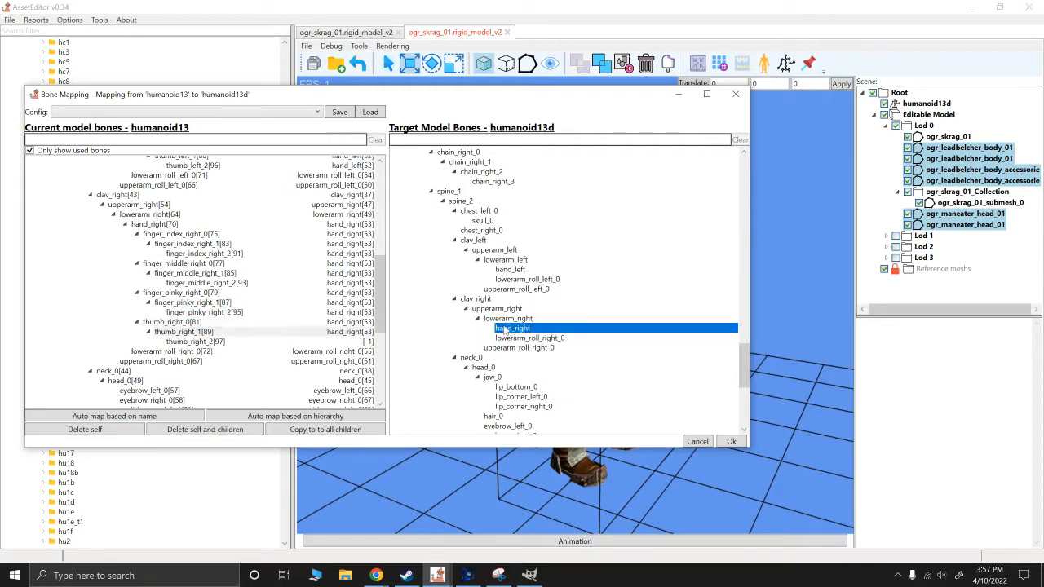
left_click(196, 341)
left_click(512, 327)
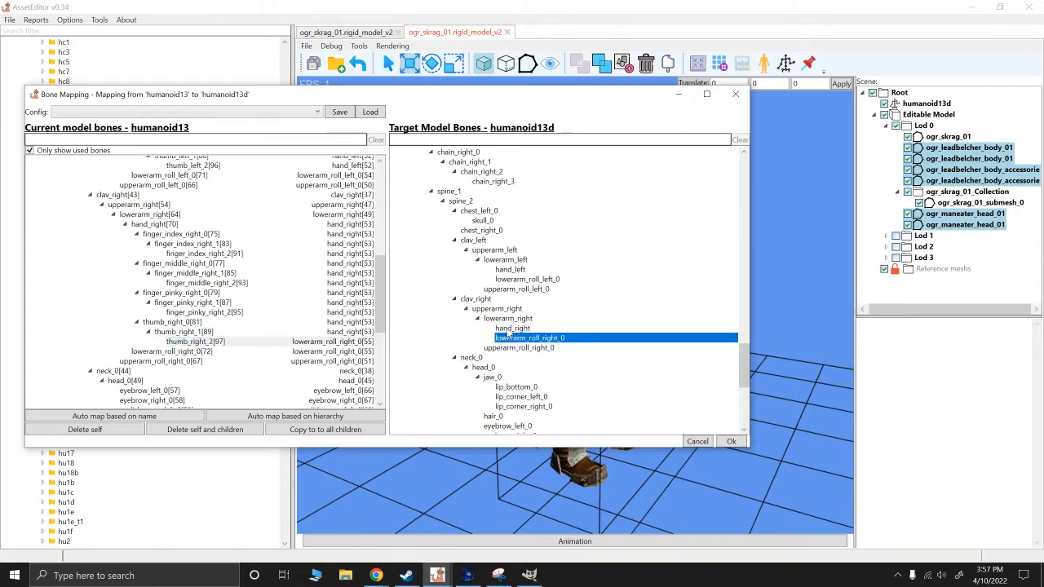
Step: Map the unmatched necklace_1 bone to necklace_0 on the target skeleton
scroll(275, 296, "down", 7)
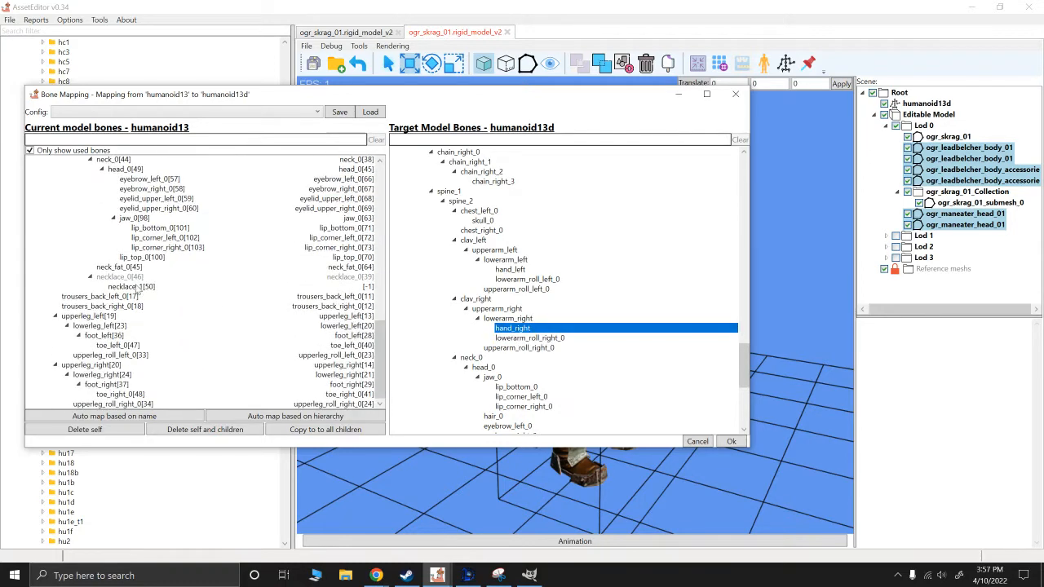
left_click(134, 287)
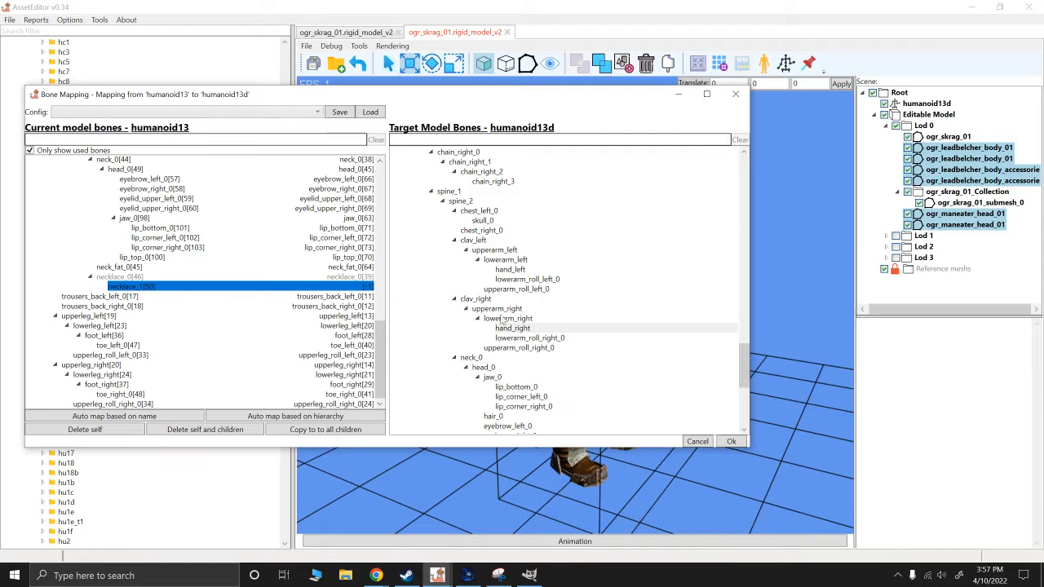
scroll(502, 330, "down", 5)
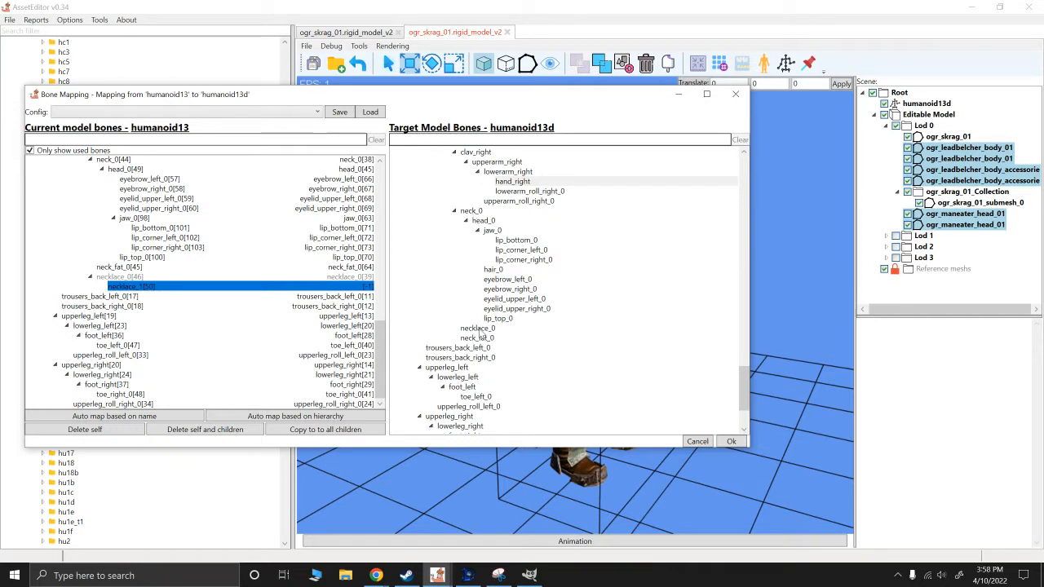
left_click(479, 329)
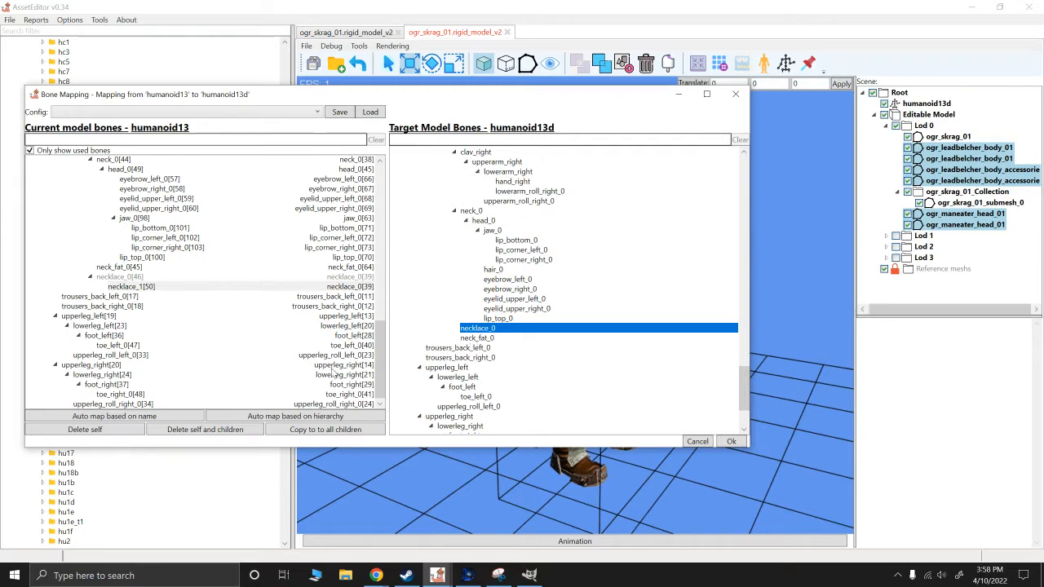
Step: Map the unmatched skirt_right_0 bone to skirt_front_right_0 on the target skeleton
scroll(334, 371, "up", 15)
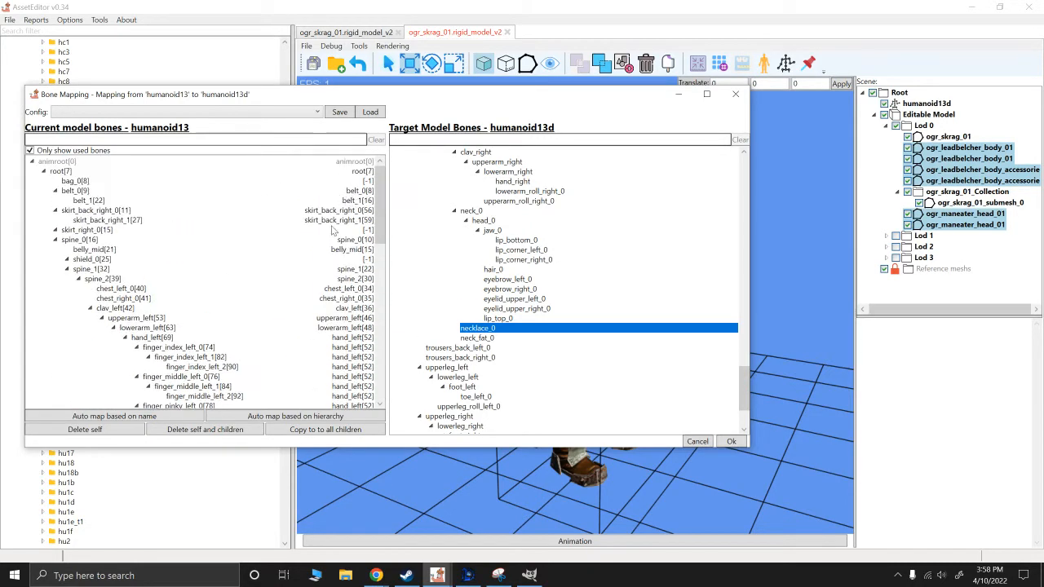
left_click(93, 230)
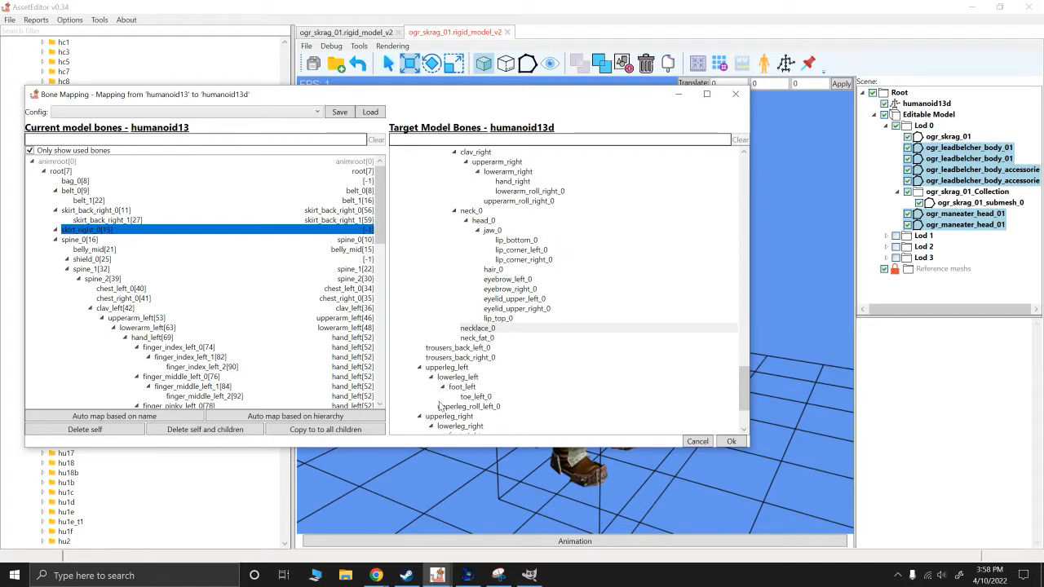
scroll(462, 403, "down", 3)
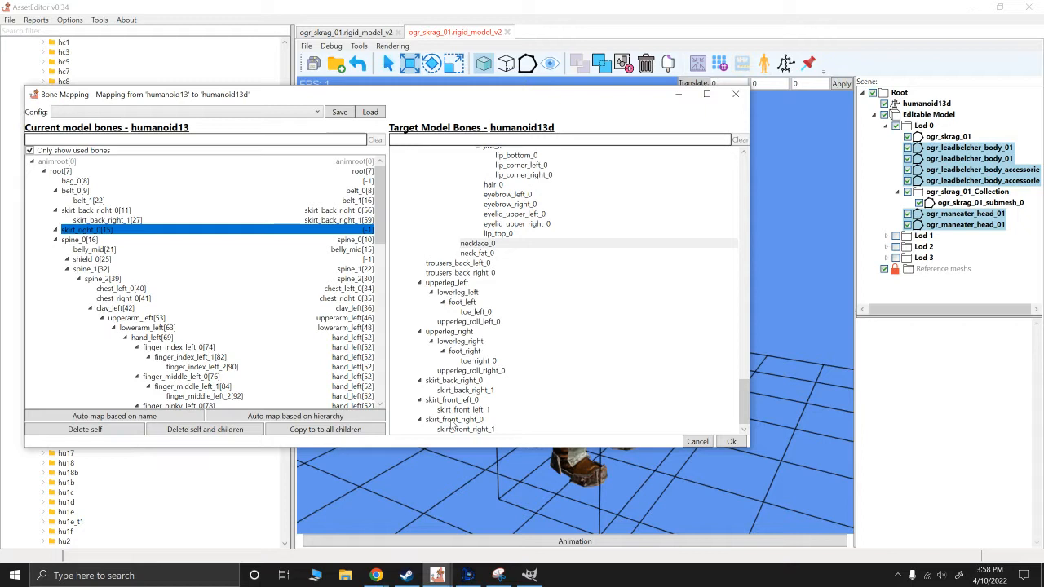
double_click(453, 419)
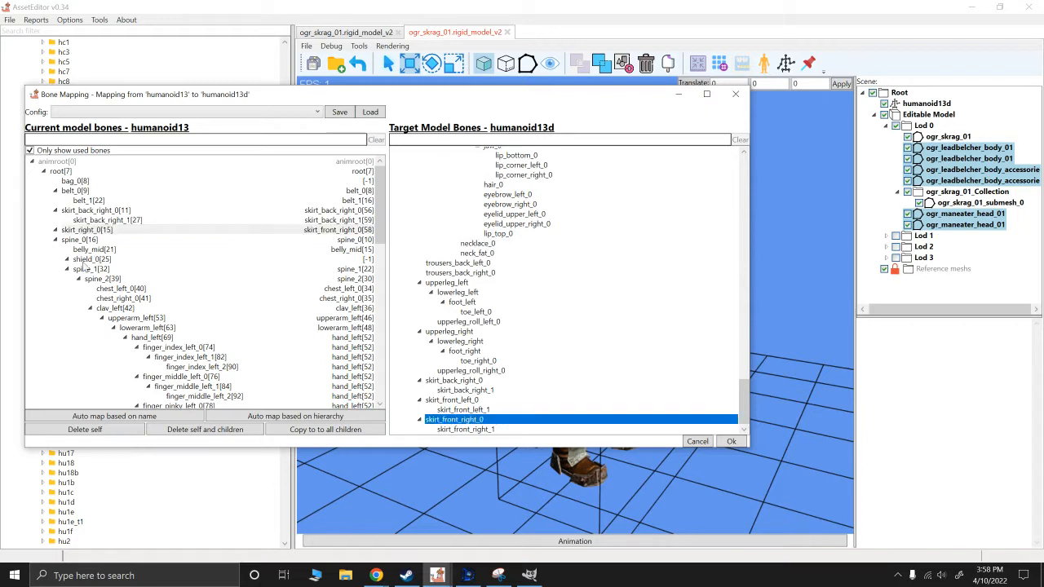
Step: Map the unmatched shield_0 bone to belly_mid on the target skeleton
left_click(153, 260)
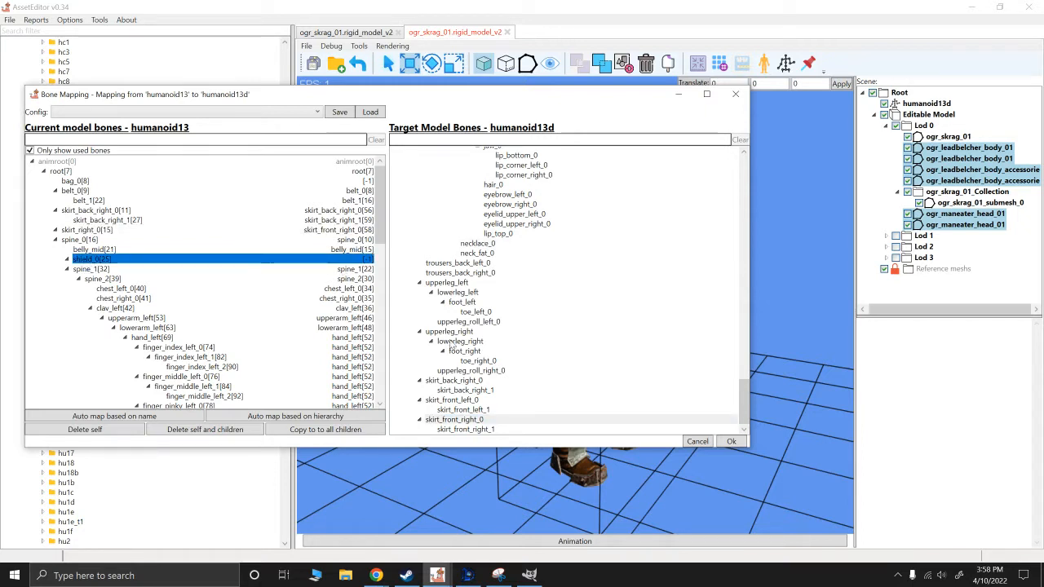
scroll(451, 352, "up", 5)
scroll(451, 353, "up", 5)
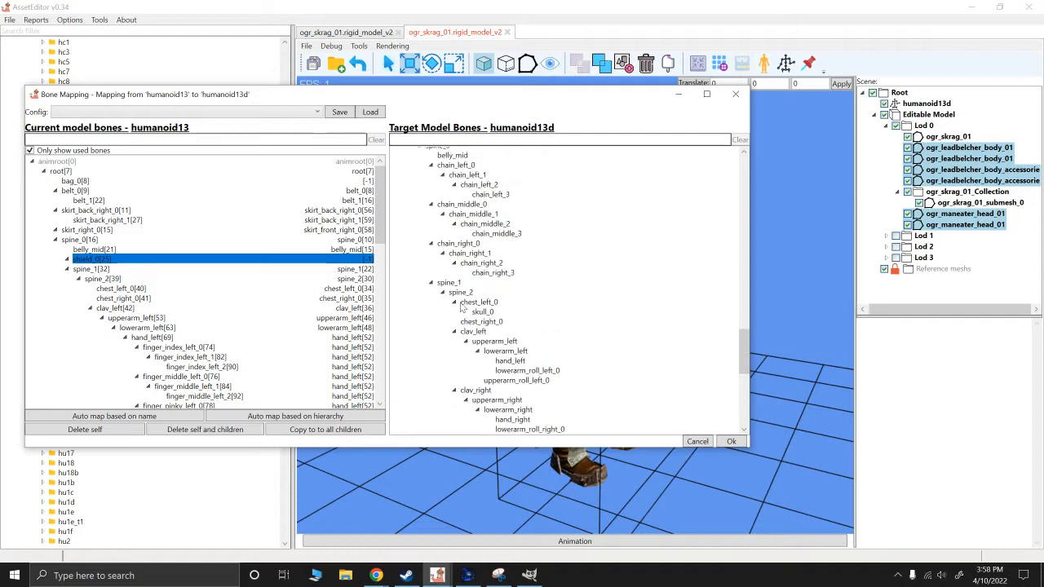
left_click(453, 272)
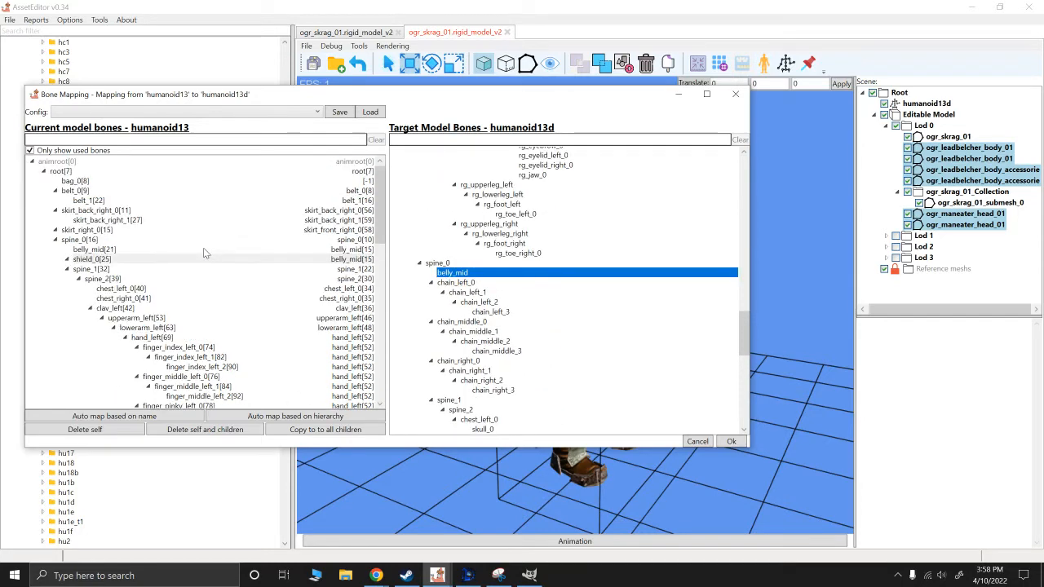
Step: Map the bag_0 bone to skirt_back_right_0 and apply the finished bone mapping to the selected meshes
left_click(80, 181)
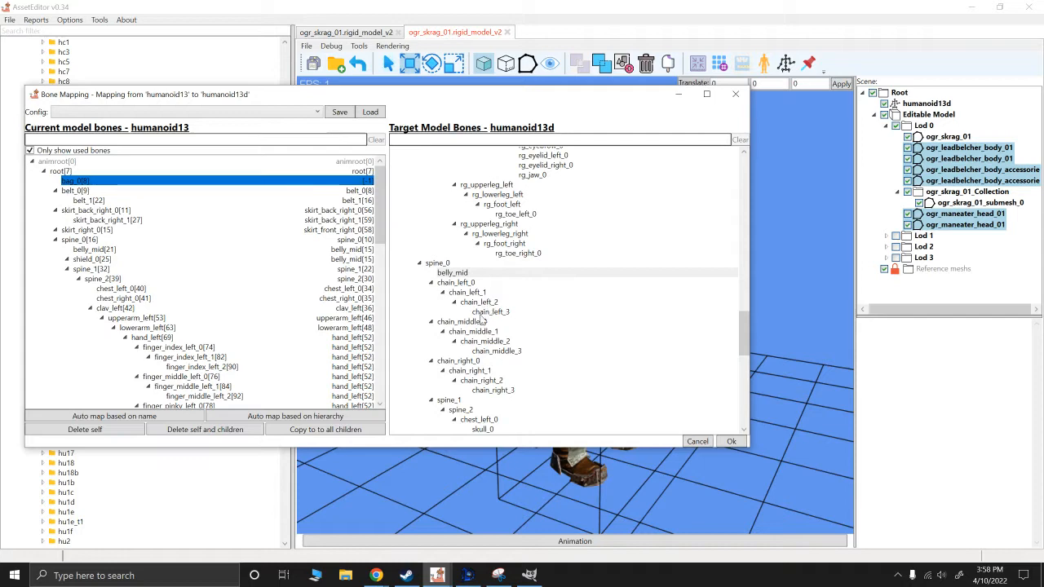
scroll(486, 329, "up", 6)
scroll(486, 329, "up", 12)
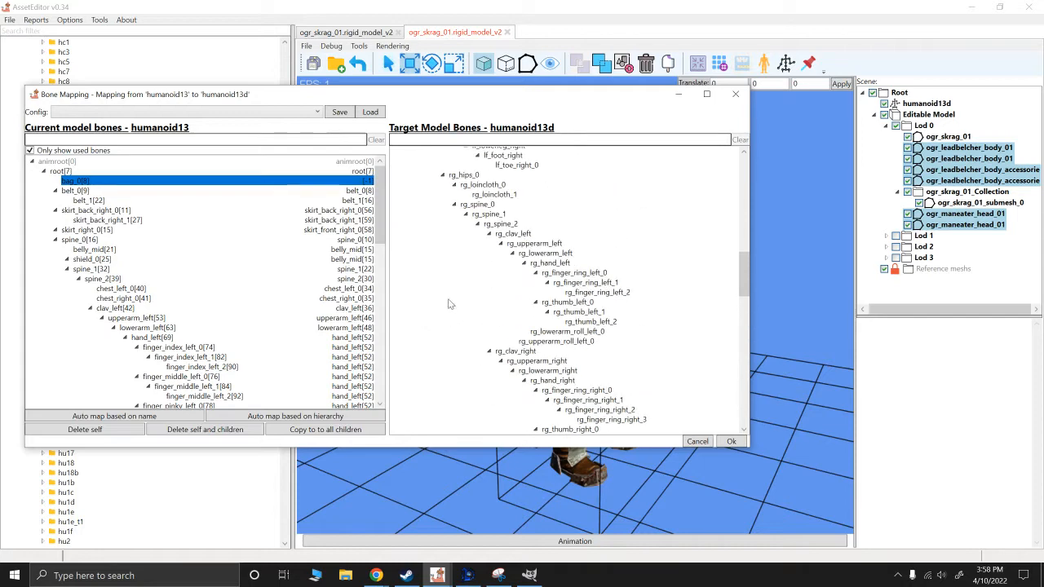
scroll(475, 320, "down", 15)
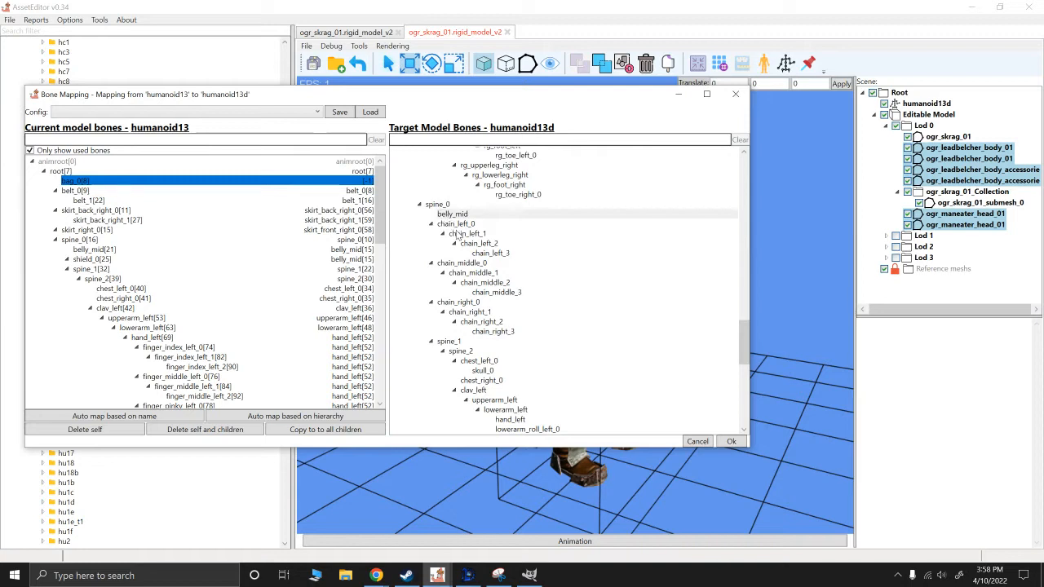
scroll(463, 303, "down", 3)
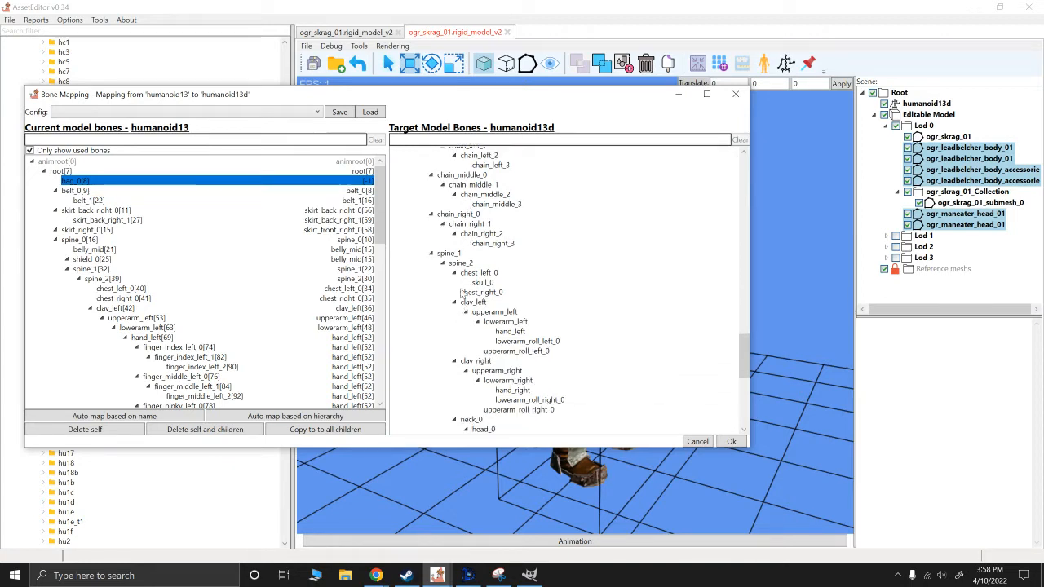
scroll(460, 291, "down", 9)
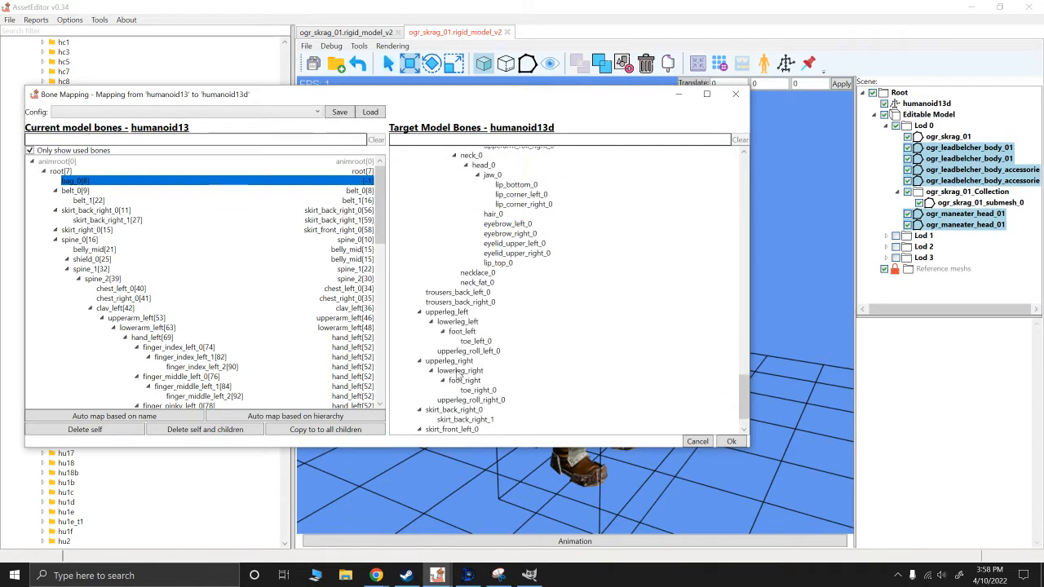
scroll(463, 294, "up", 5)
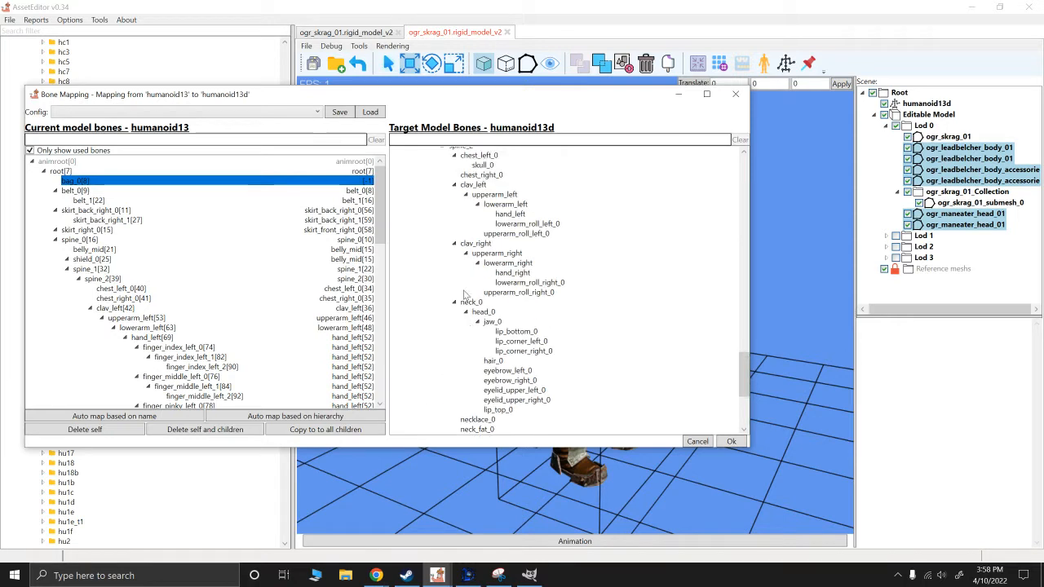
scroll(464, 294, "up", 2)
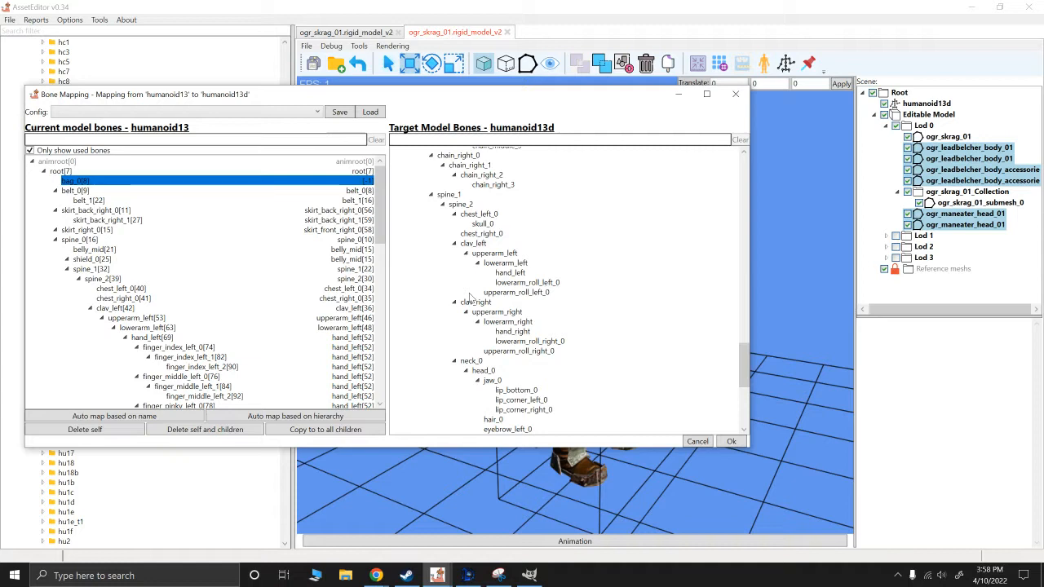
scroll(481, 321, "up", 4)
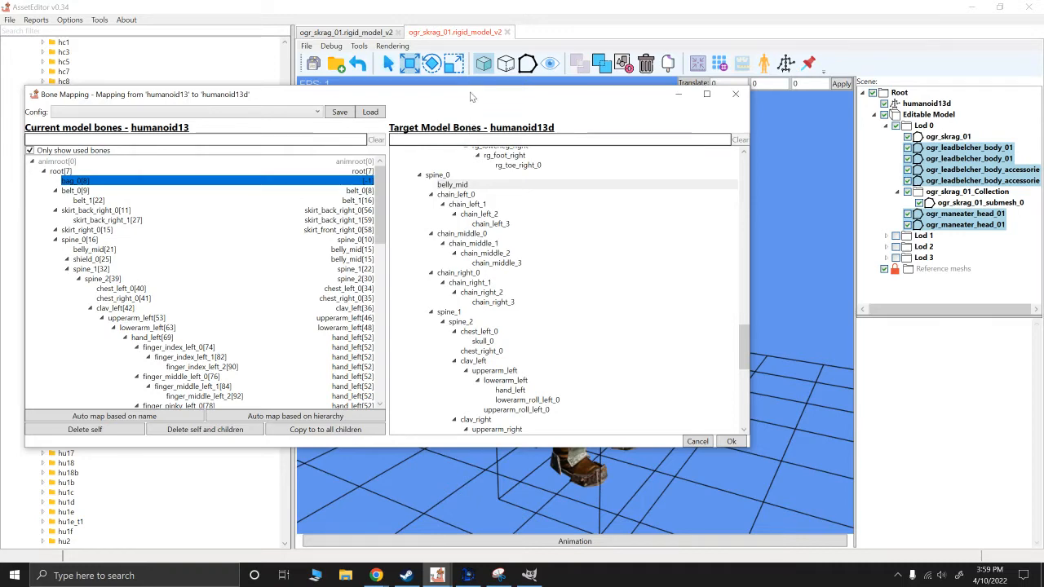
left_click_drag(469, 96, 491, 134)
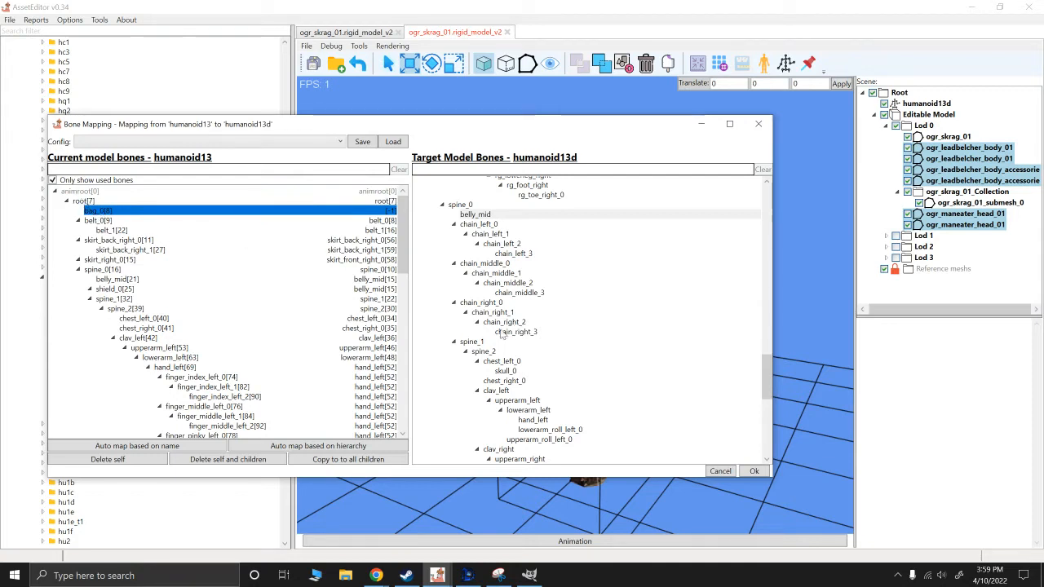
scroll(489, 301, "down", 2)
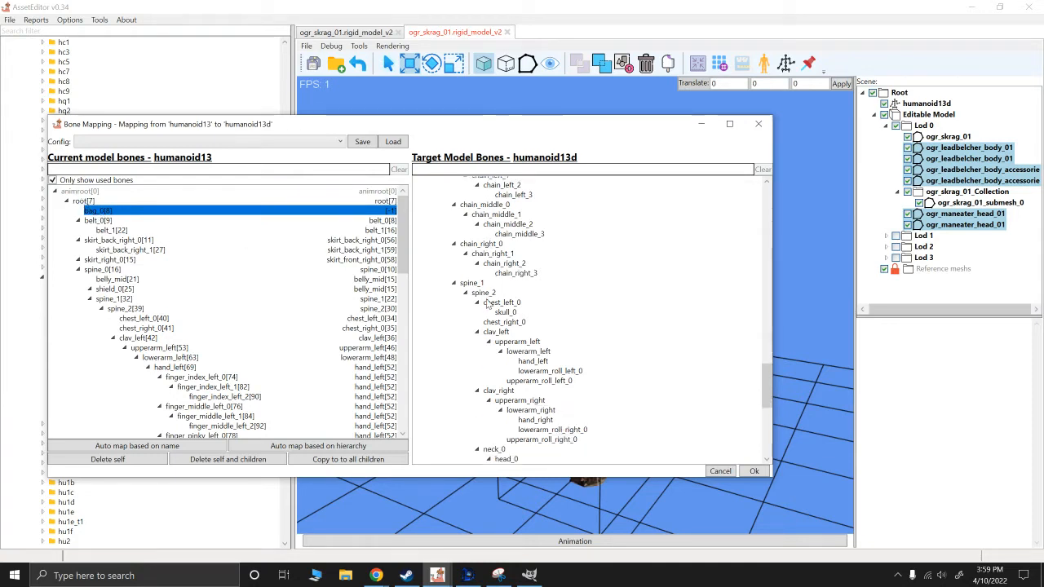
scroll(487, 303, "down", 2)
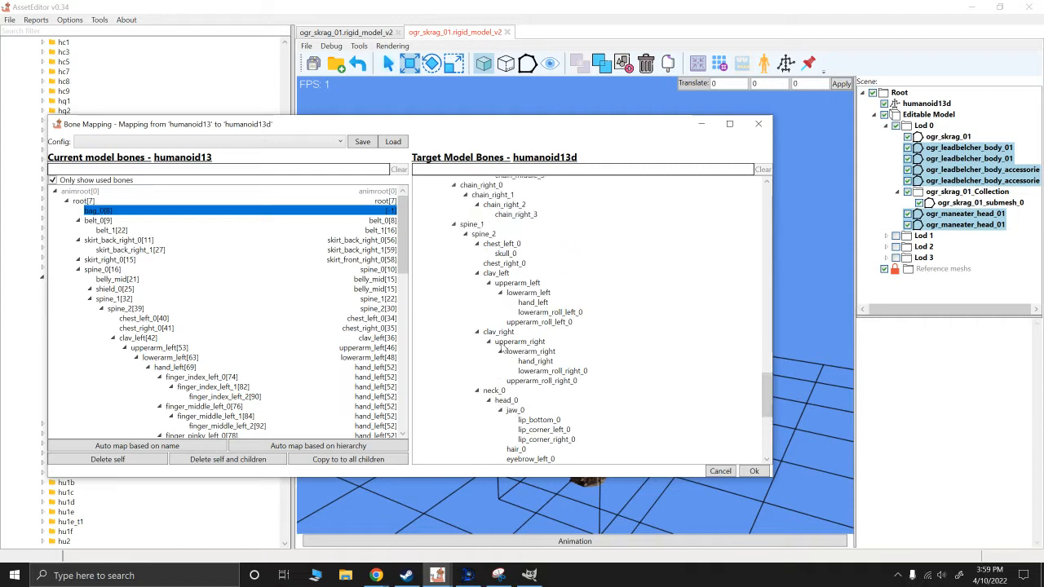
scroll(501, 349, "down", 6)
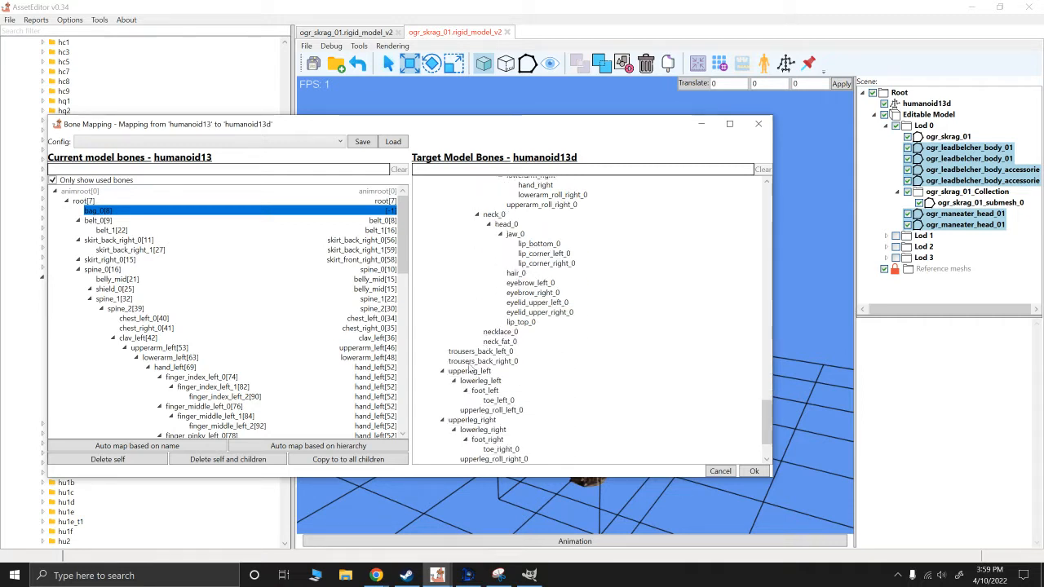
scroll(471, 359, "down", 2)
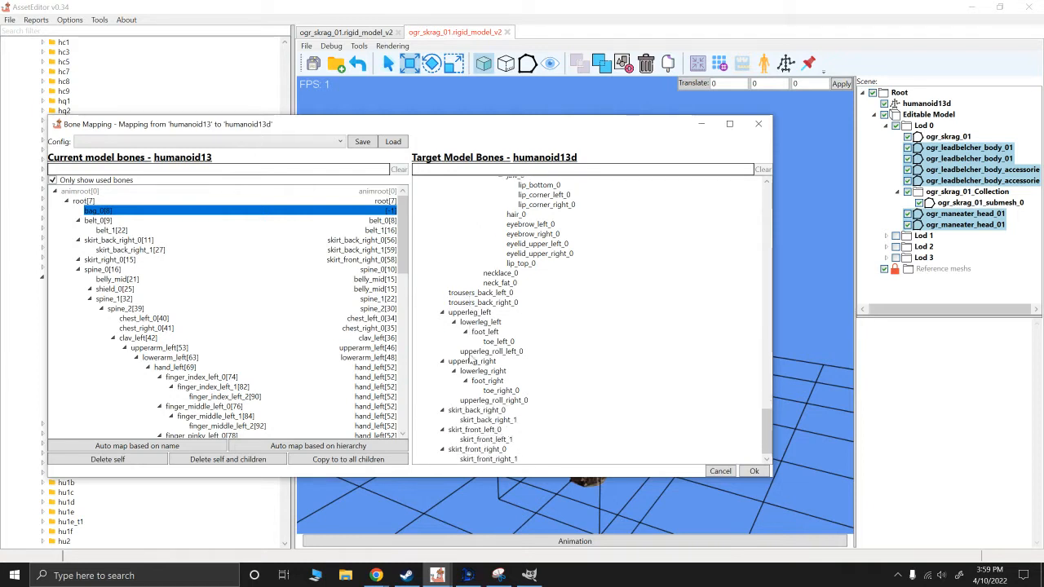
left_click(471, 411)
left_click(752, 471)
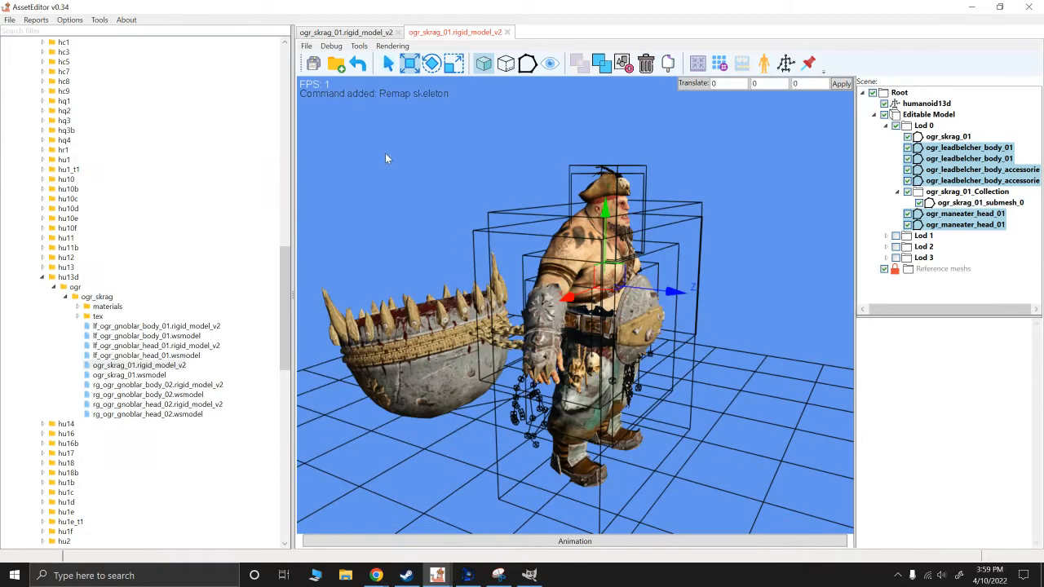
Step: Deselect the meshes, show the animation controls and inspect the re-rigged ogre in its idle animation from the front and side
left_click(606, 505)
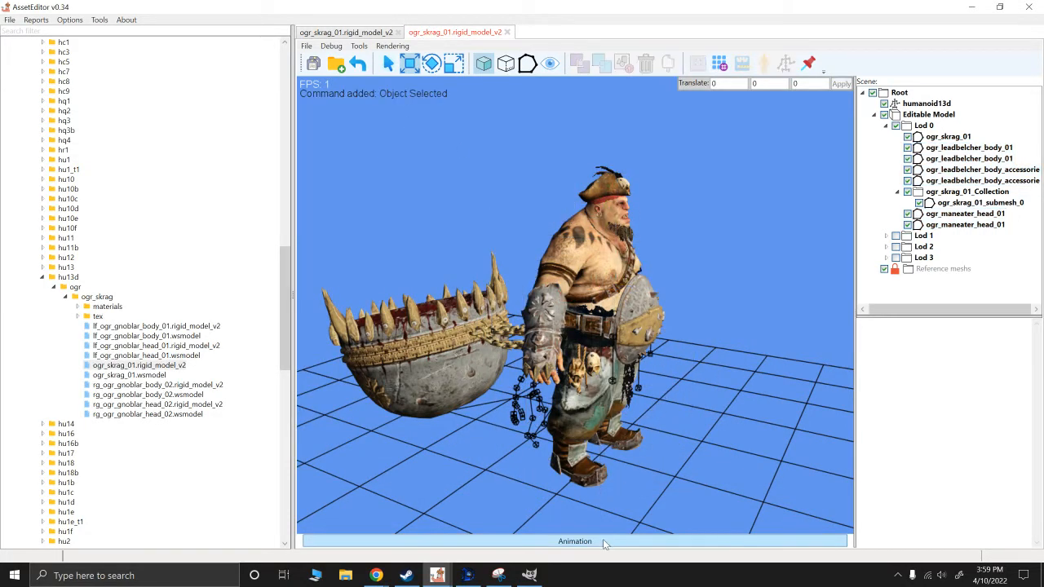
left_click(603, 540)
left_click_drag(650, 457, 394, 301, "alt")
scroll(652, 410, "up", 5)
scroll(511, 387, "up", 5)
scroll(414, 302, "down", 3)
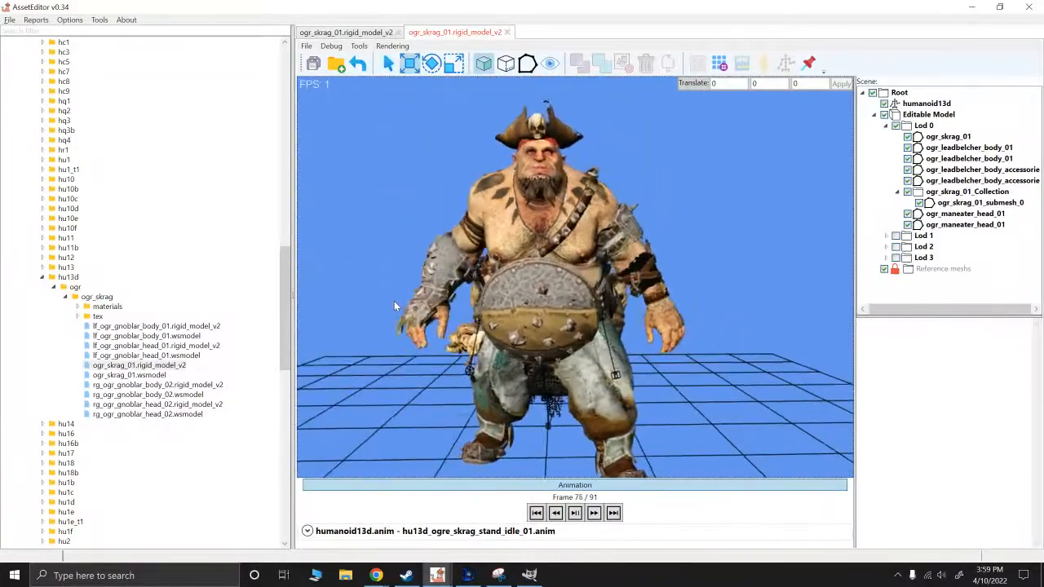
left_click_drag(377, 244, 507, 258, "alt")
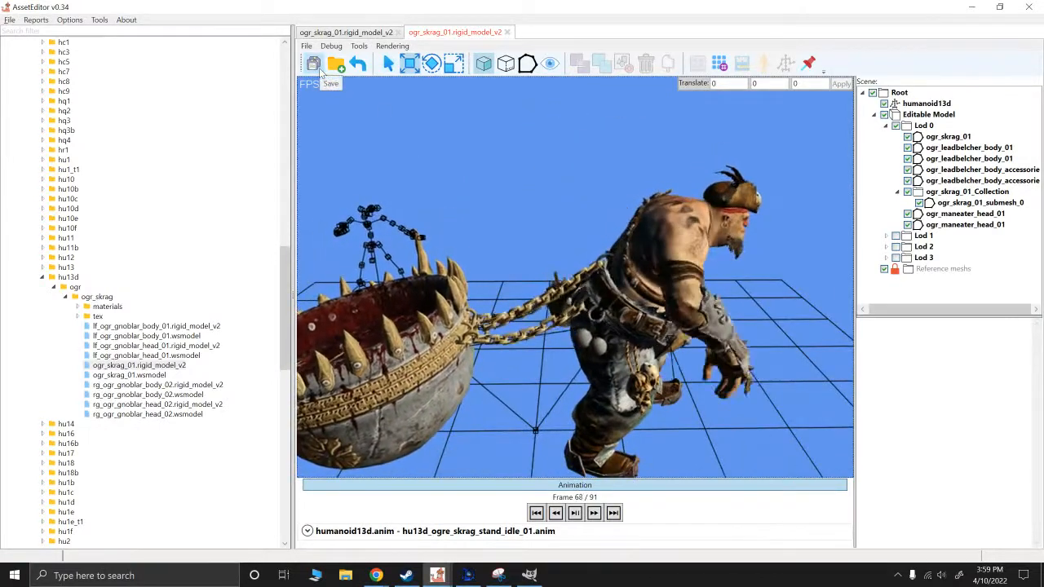
Step: Check the options for creating a new packfile and locate the ogr_skrag folder of the WH3 Reskins pack
scroll(72, 331, "down", 15)
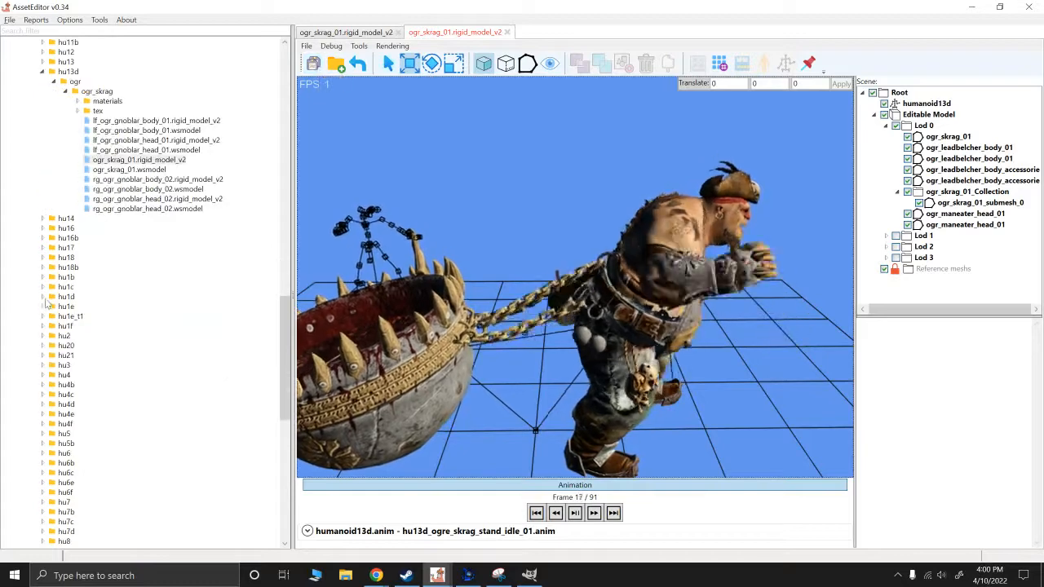
left_click(9, 19)
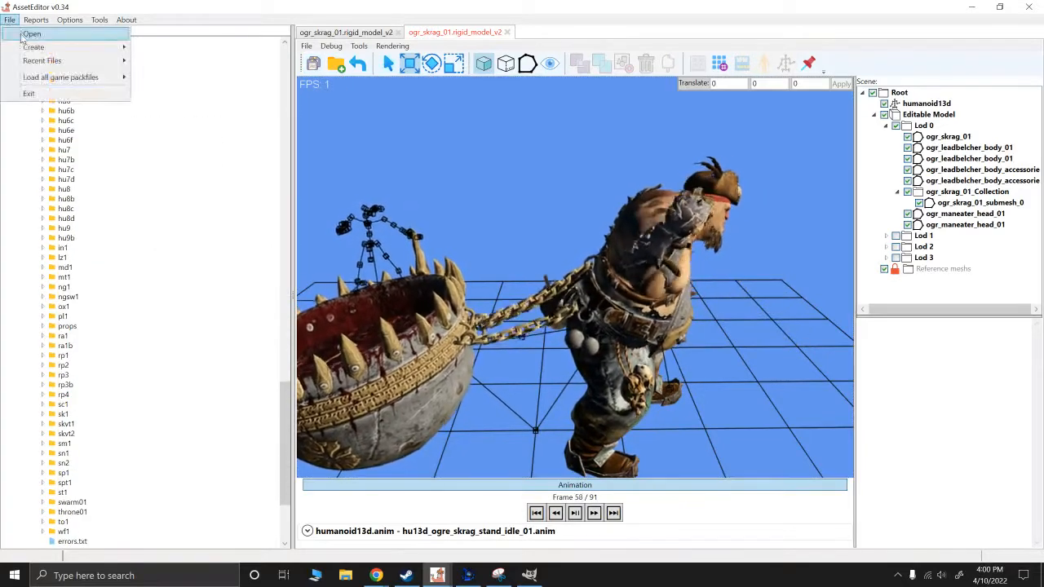
mouse_move(98, 46)
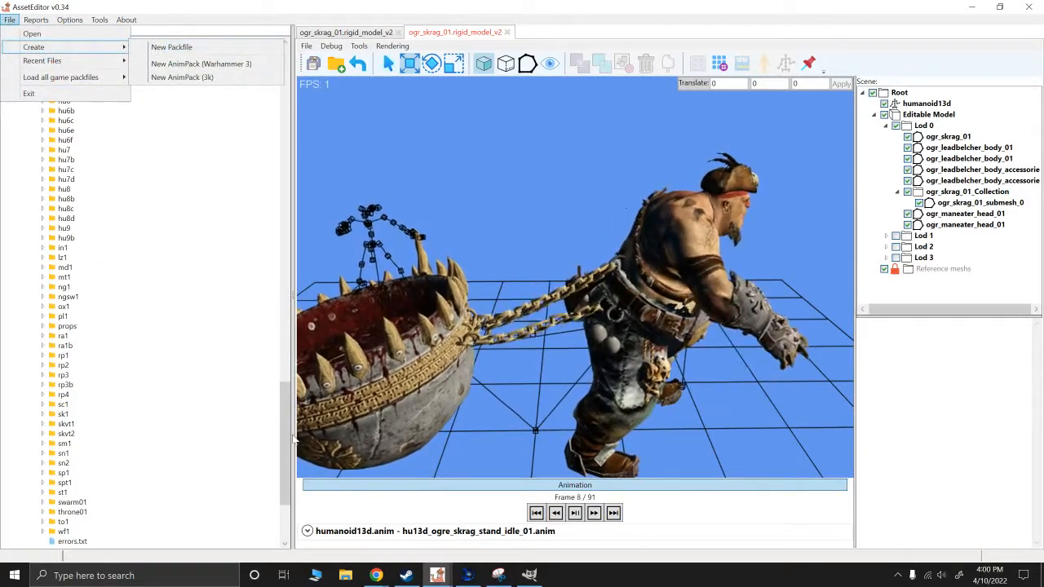
left_click_drag(283, 438, 292, 502)
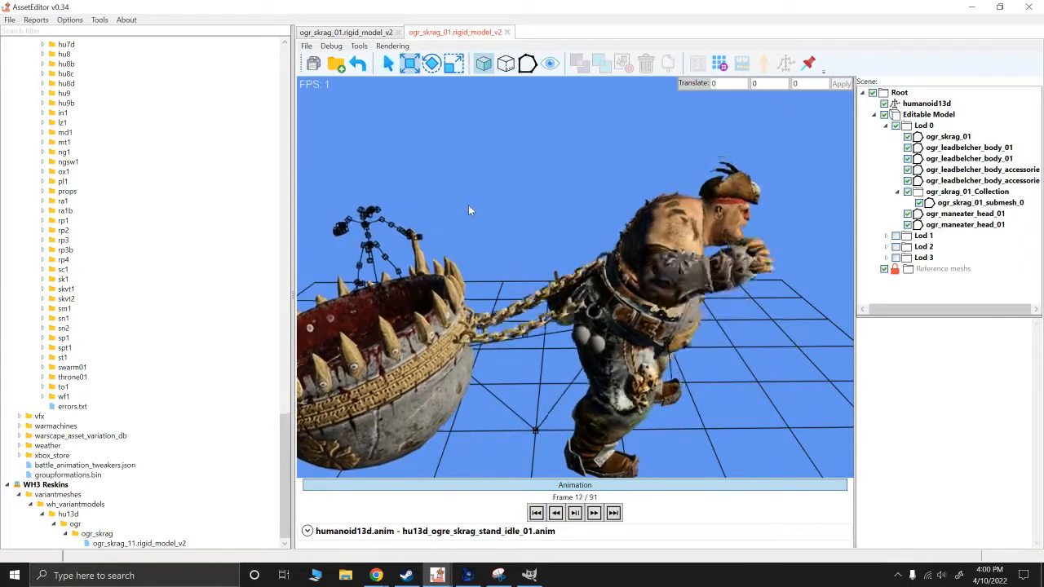
Step: Hide the animation controls, generate the lower LOD meshes for the ogre and check the meshes listed under Lod 1
left_click_drag(578, 223, 517, 225, "alt")
left_click_drag(731, 193, 662, 196, "alt")
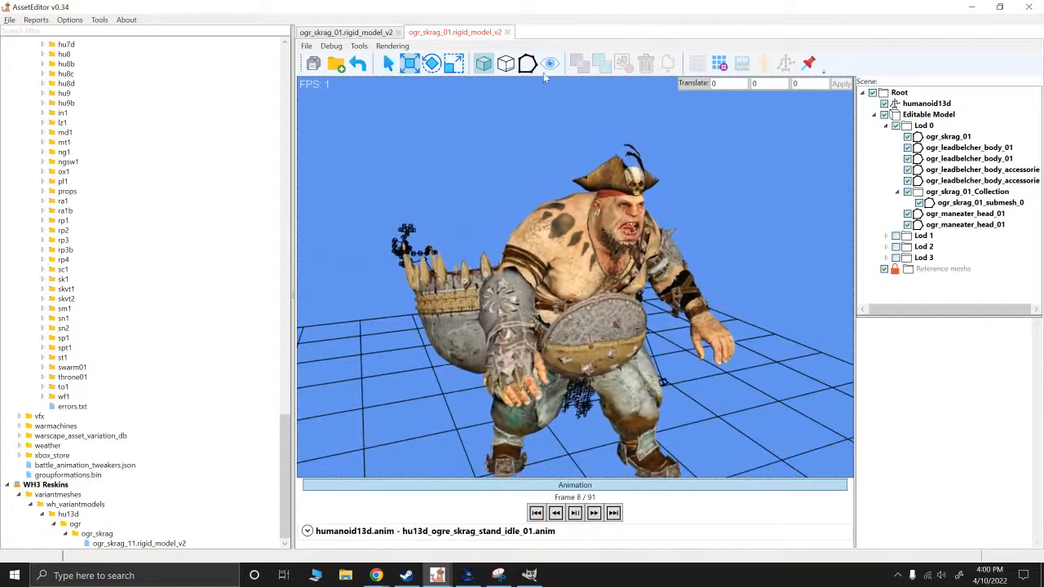
left_click(610, 484)
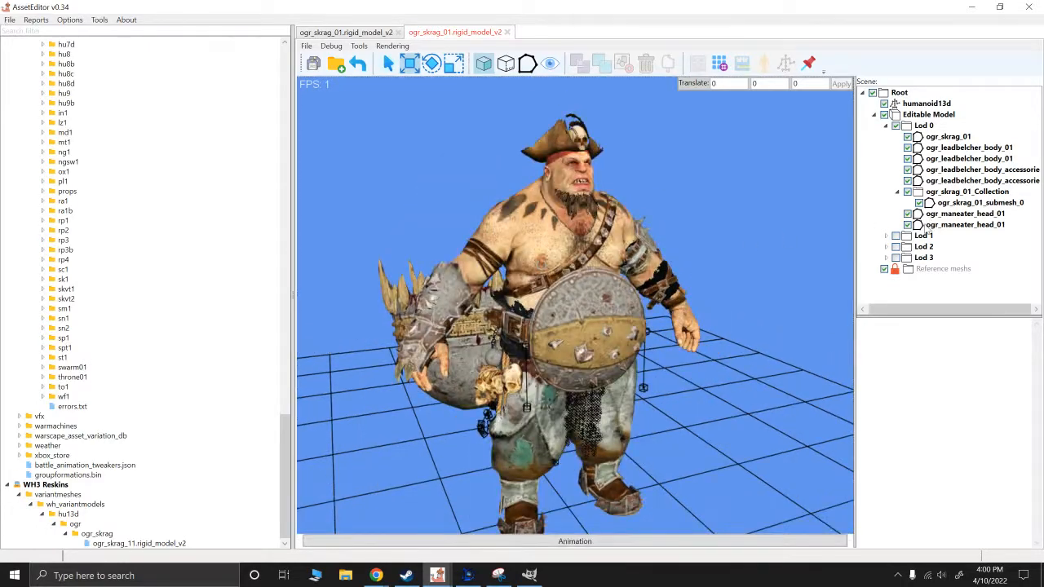
left_click(721, 65)
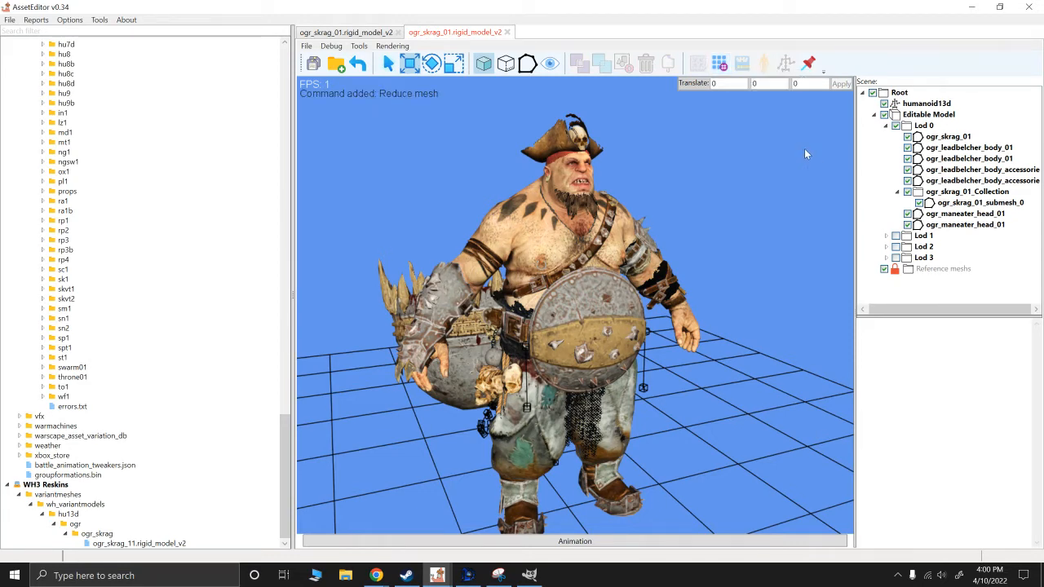
left_click(886, 235)
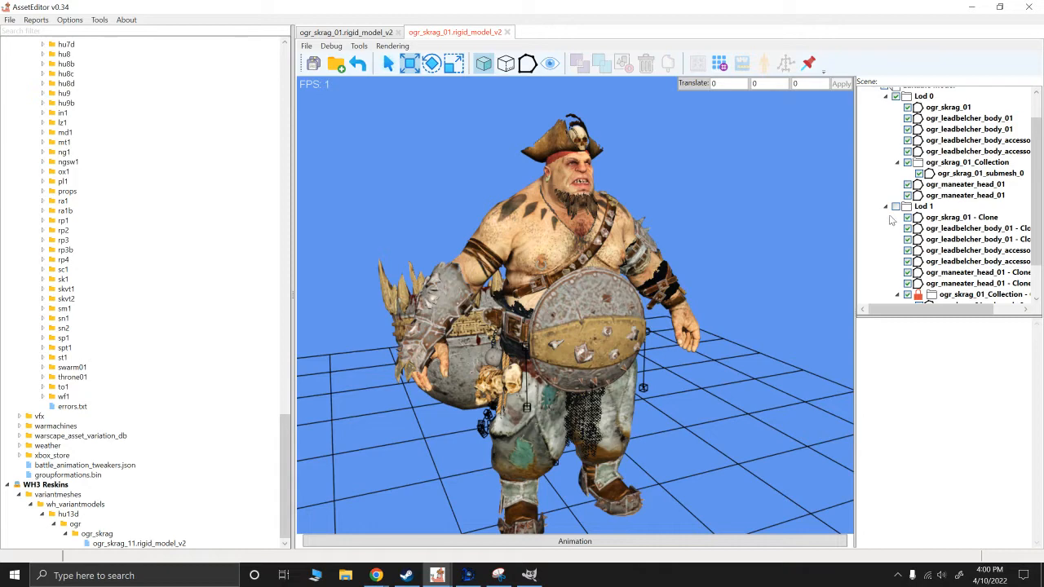
left_click(887, 208)
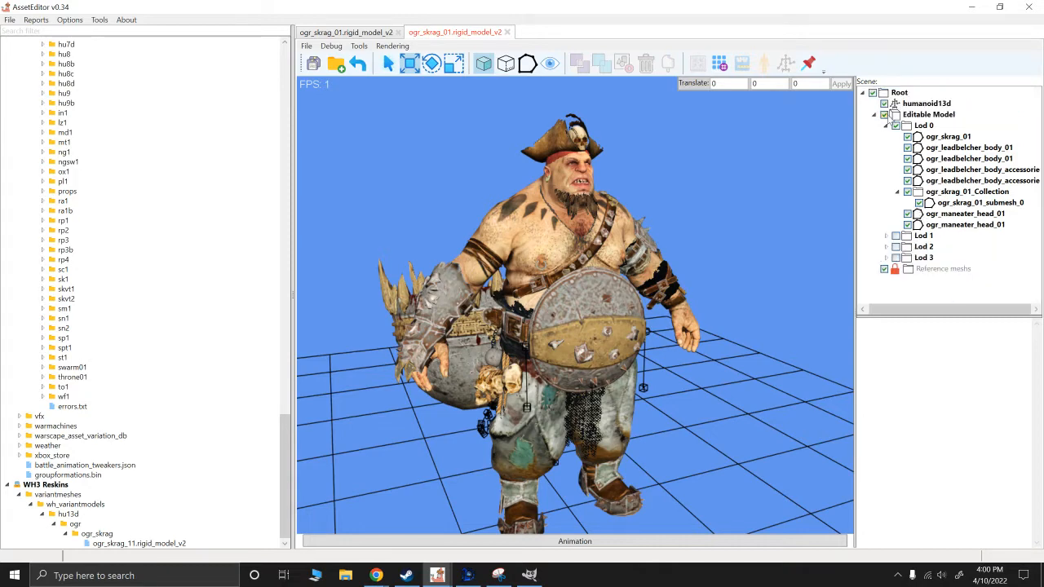
Step: Show Lod 1 in place of Lod 0 and compare the ogre's reduced mesh with the full-detail one
left_click(895, 125)
left_click(895, 125)
left_click(895, 235)
left_click(895, 126)
left_click(895, 126)
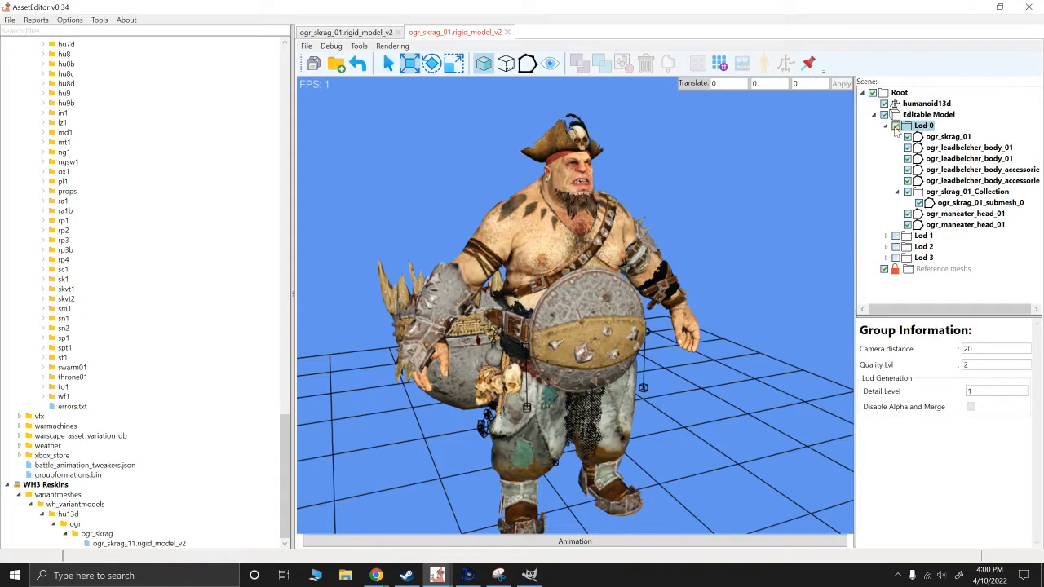
left_click(895, 235)
scroll(765, 222, "up", 4)
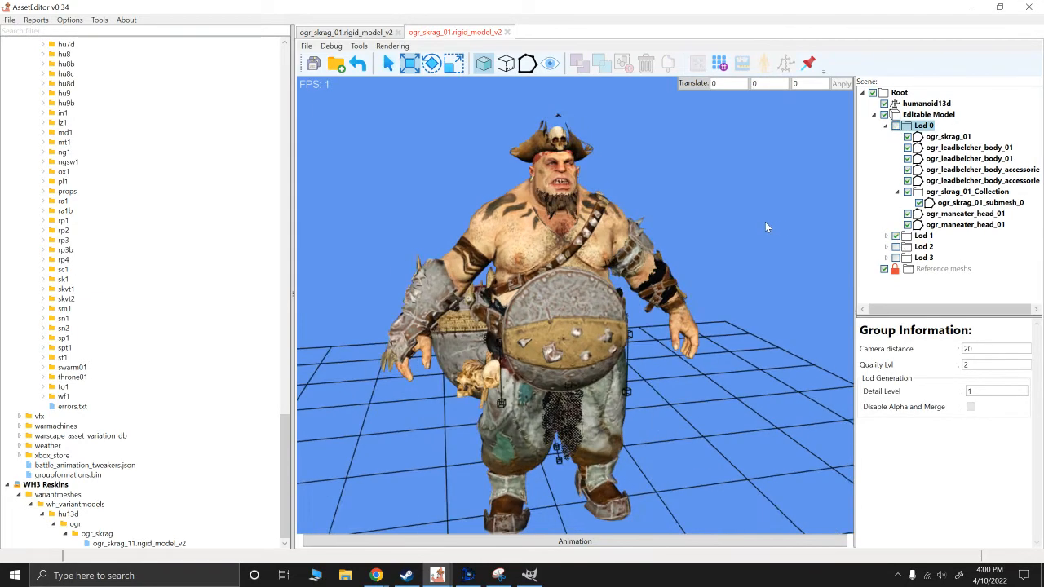
left_click_drag(731, 248, 745, 248, "alt")
right_click_drag(745, 248, 721, 229, "alt")
scroll(722, 228, "down", 2)
left_click_drag(721, 234, 721, 242, "alt")
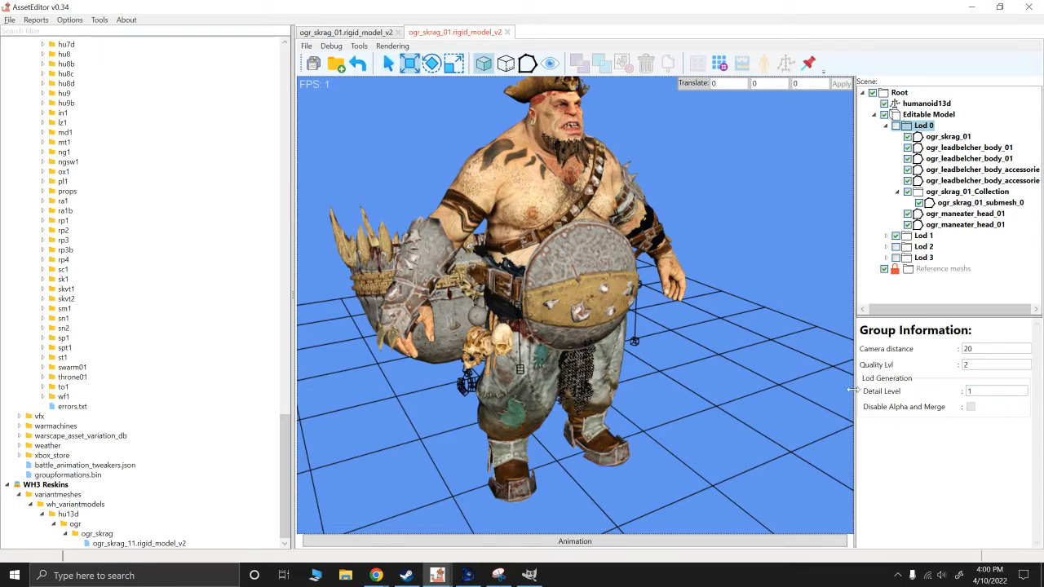
Step: Widen the scene tree area and set the LOD generation detail level of Lod 1 to 1
left_click_drag(851, 391, 813, 391)
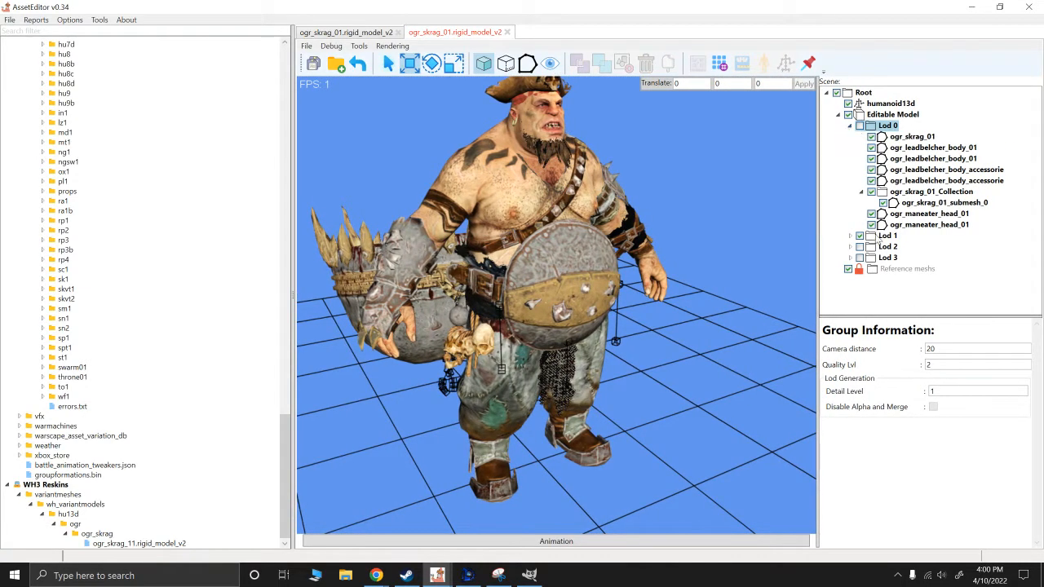
left_click(883, 236)
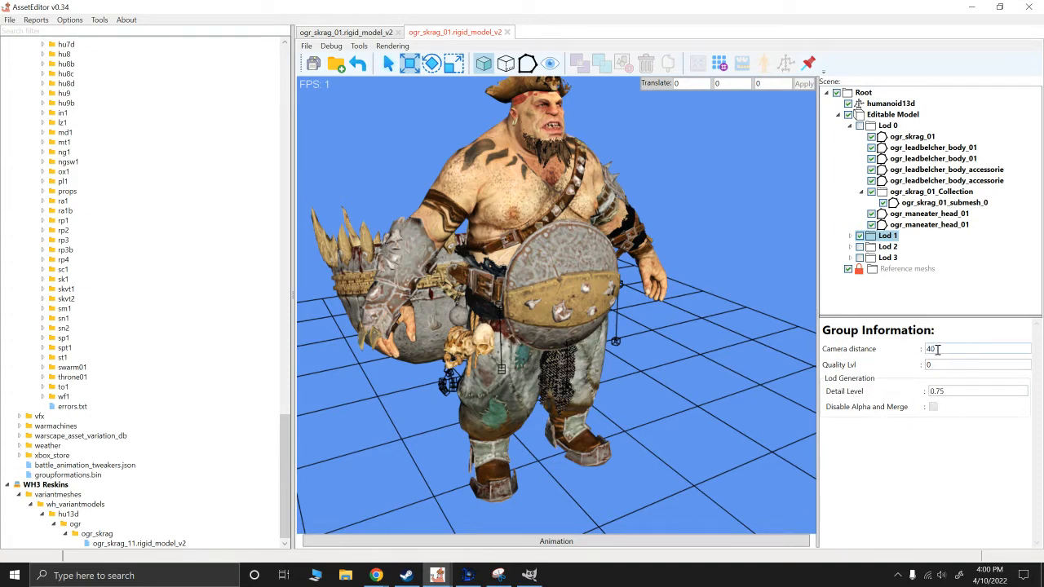
double_click(946, 391)
type("1")
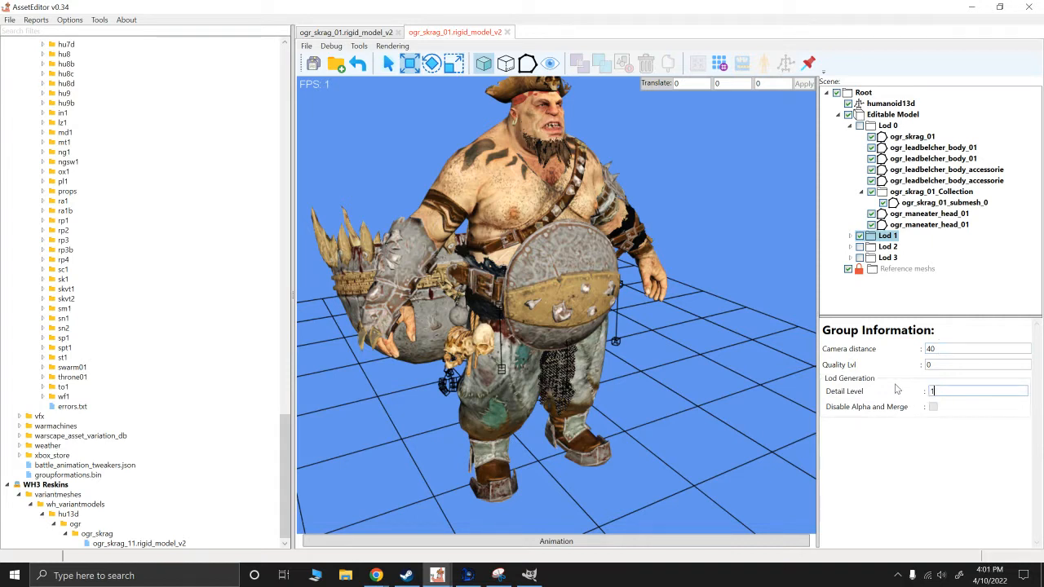
left_click(885, 247)
left_click(874, 236)
Step: Inspect the ogre's head and hat at Lod 1 and set the detail level of Lod 2 to 1
left_click_drag(712, 183, 665, 164, "alt")
scroll(679, 256, "up", 5)
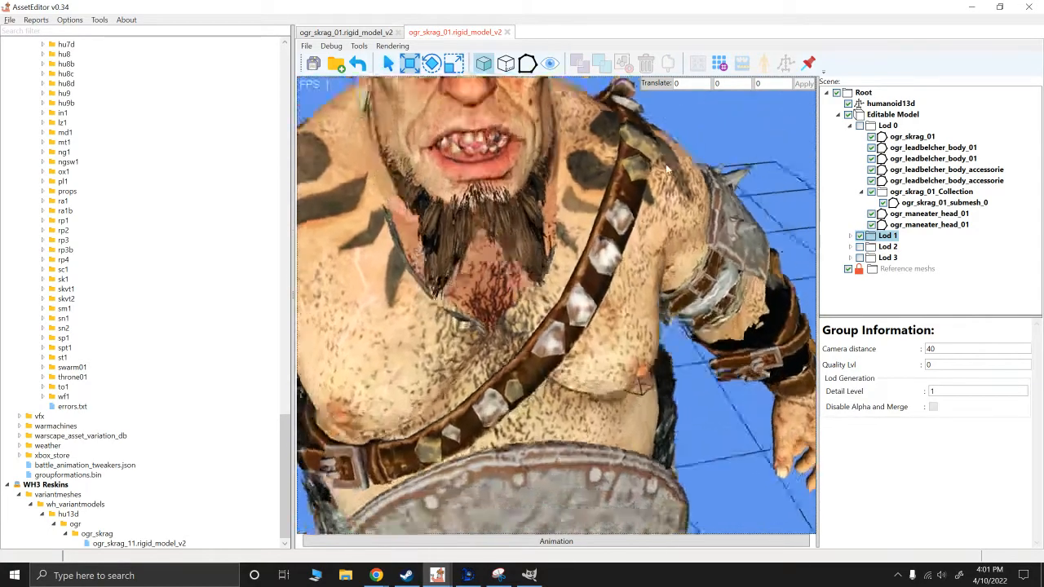
right_click_drag(665, 164, 640, 287, "alt")
left_click_drag(640, 287, 660, 293, "alt")
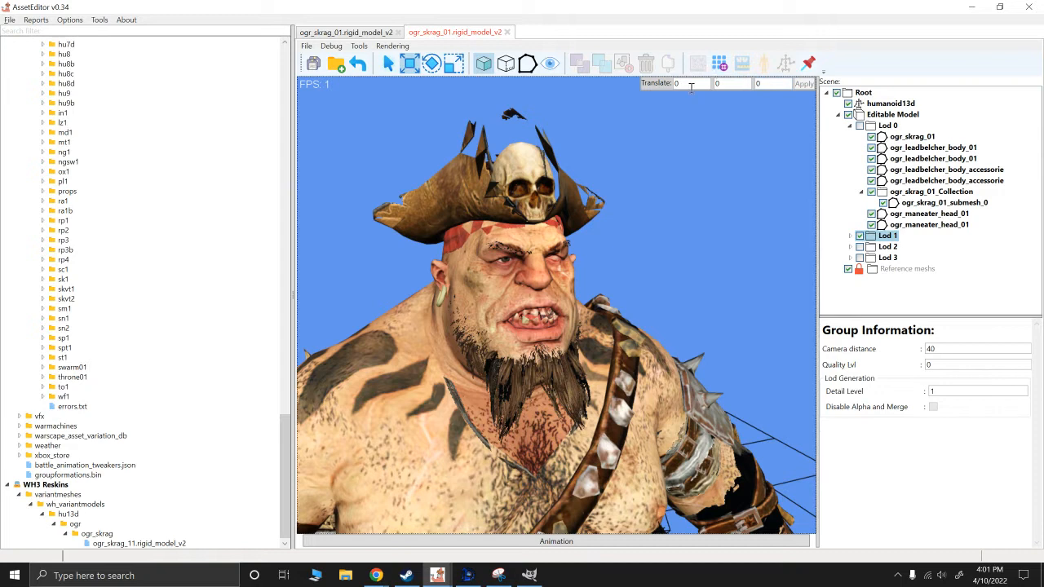
left_click(867, 248)
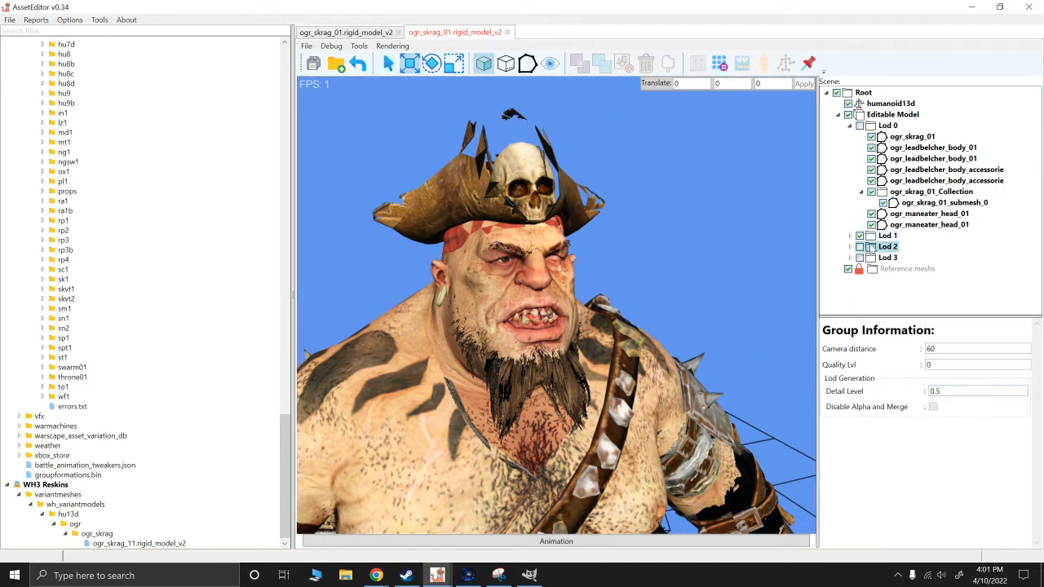
double_click(952, 391)
type("1")
Step: Display Lod 3 in place of Lod 1 and inspect how the mesh reduction affects the ogre's head and body
left_click(873, 260)
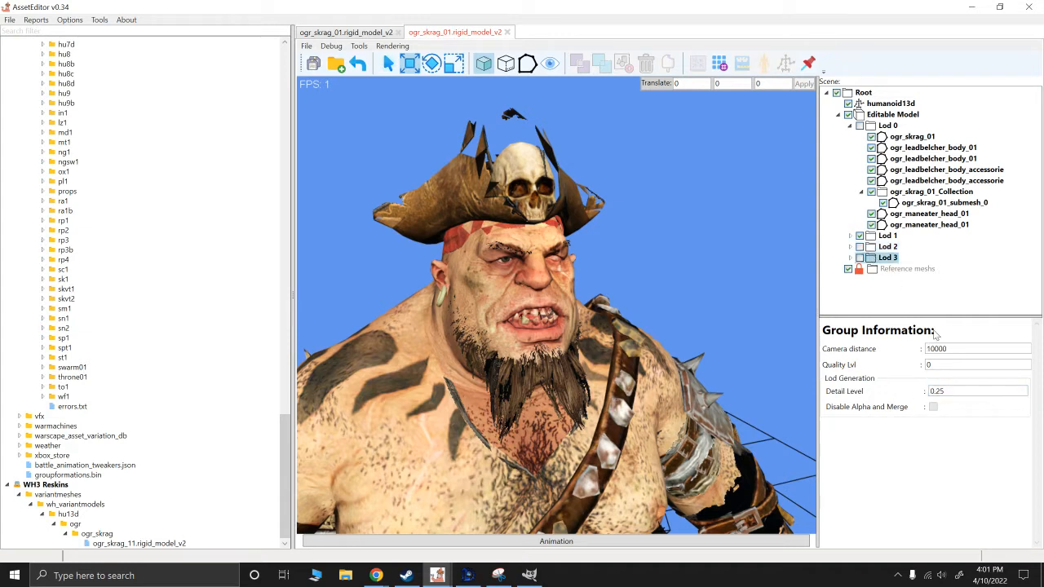
double_click(952, 391)
left_click(859, 258)
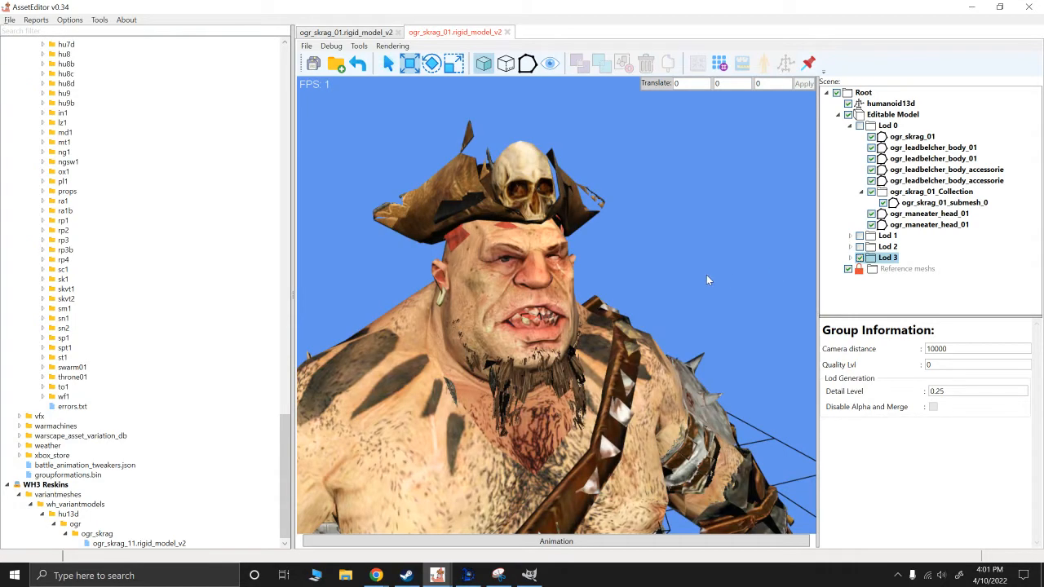
right_click_drag(706, 275, 703, 262, "alt")
scroll(701, 294, "down", 3)
right_click_drag(699, 325, 715, 226, "alt")
scroll(685, 277, "down", 4)
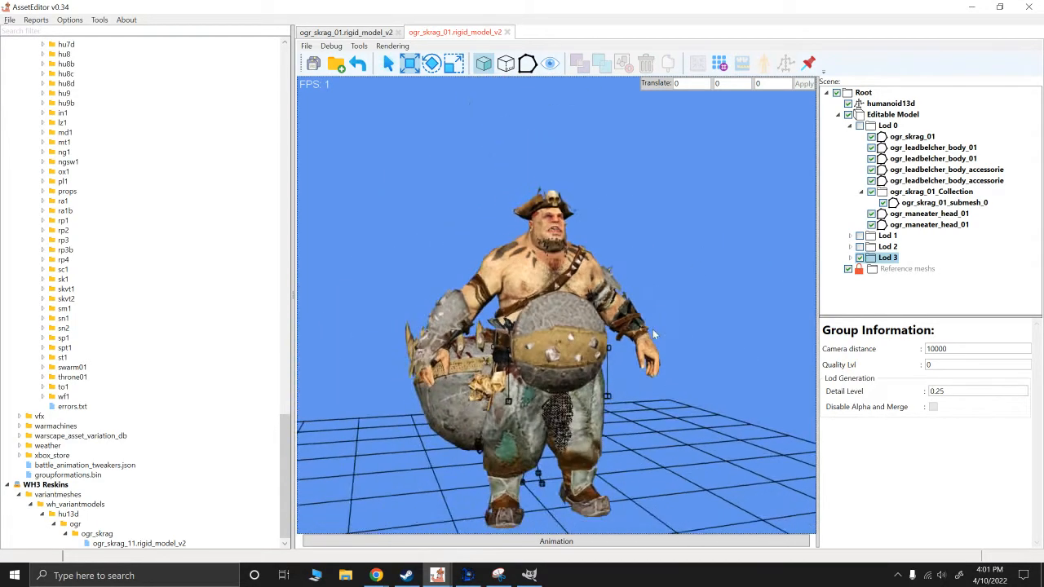
mouse_move(652, 332)
left_mouse_down("alt")
mouse_move(702, 377)
mouse_move(667, 367)
mouse_move(674, 353)
mouse_move(663, 349)
left_mouse_up("alt")
scroll(666, 351, "up", 2)
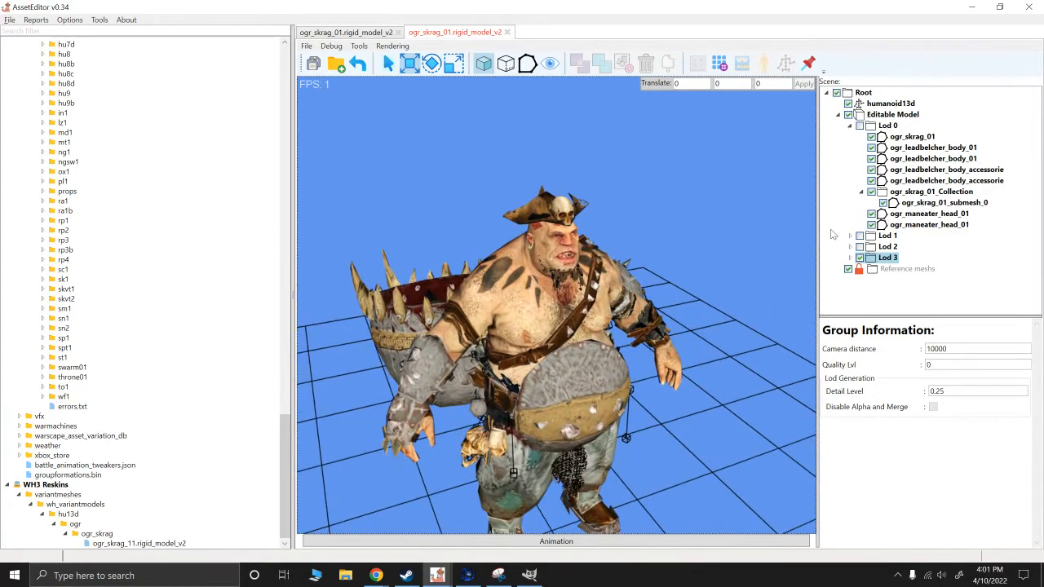
Step: Set the LOD generation detail level of Lod 3 to 1
left_click_drag(953, 391, 912, 396)
type("1")
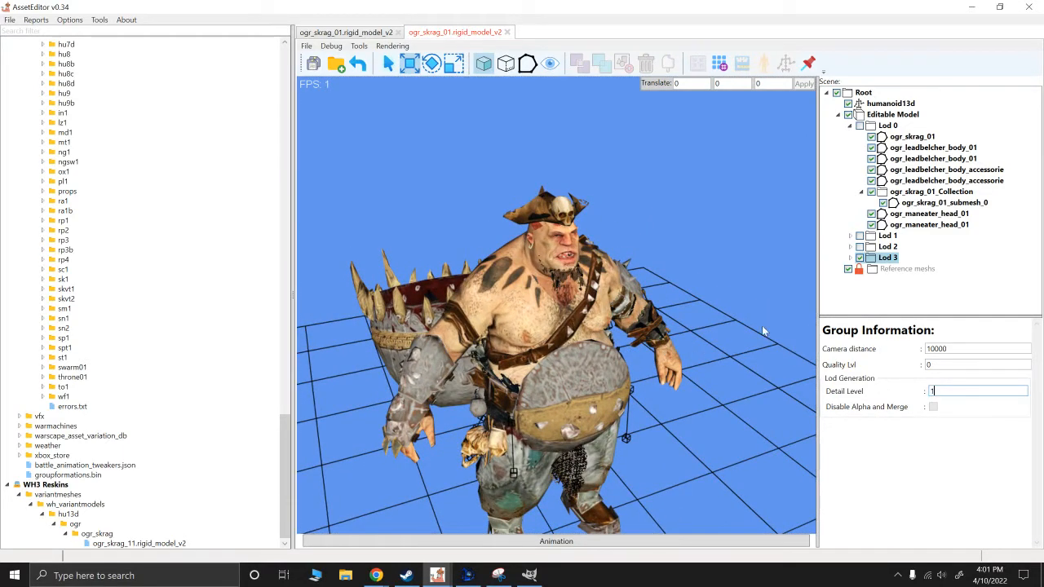
left_click(727, 261)
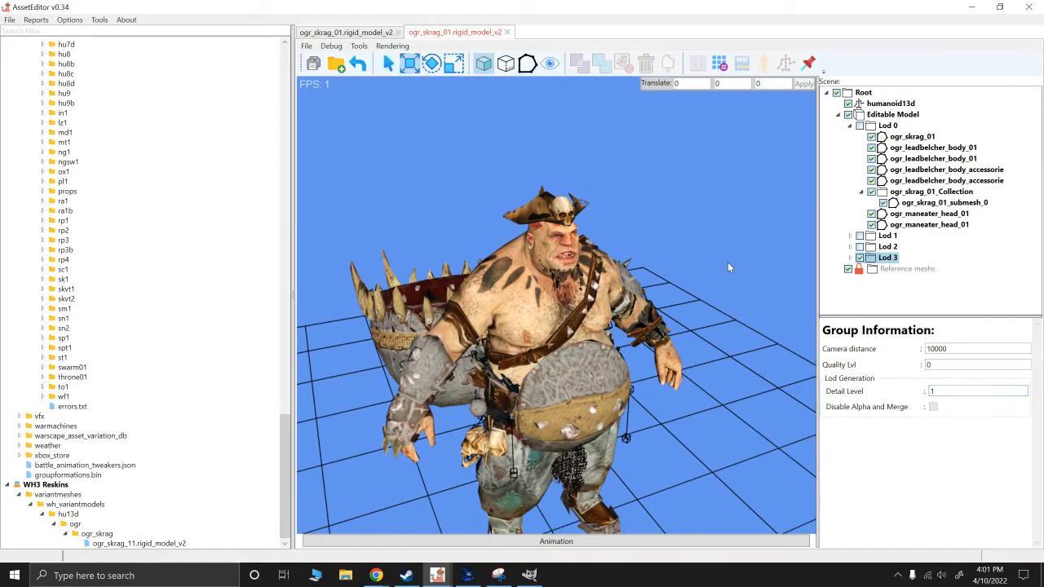
Step: Toggle through the lower LODs, then leave only Lod 0 visible and examine the ogre from the front
left_click(859, 258)
left_click(859, 259)
left_click(859, 257)
left_click(858, 247)
left_click(858, 246)
left_click(858, 238)
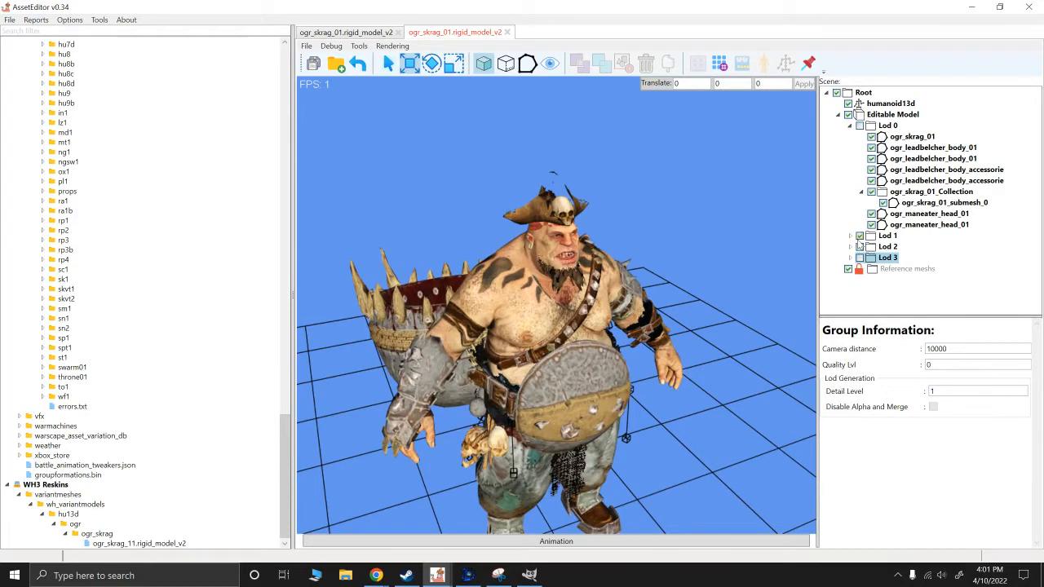
left_click(859, 126)
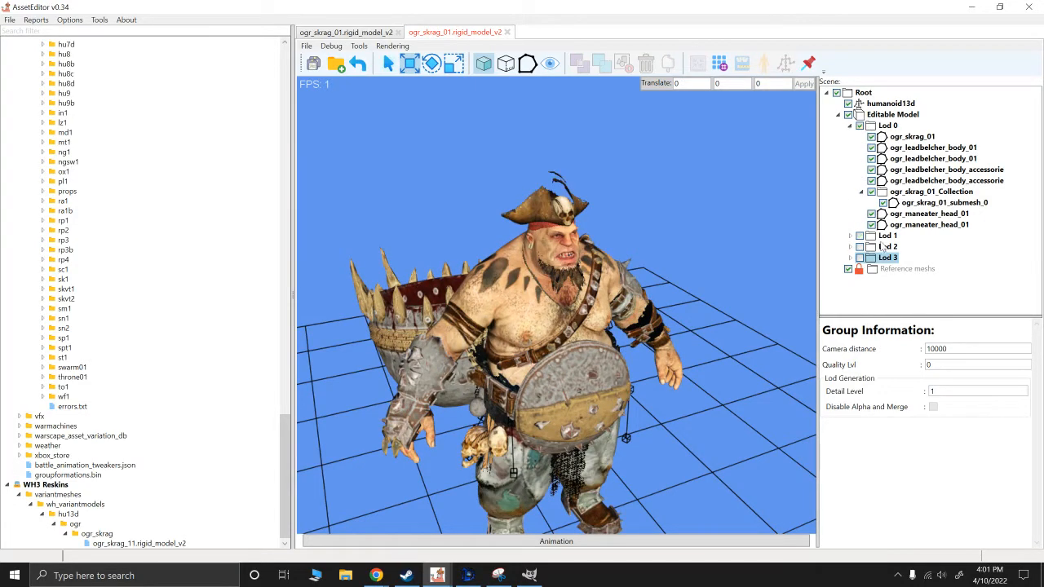
left_click_drag(695, 281, 621, 242, "alt")
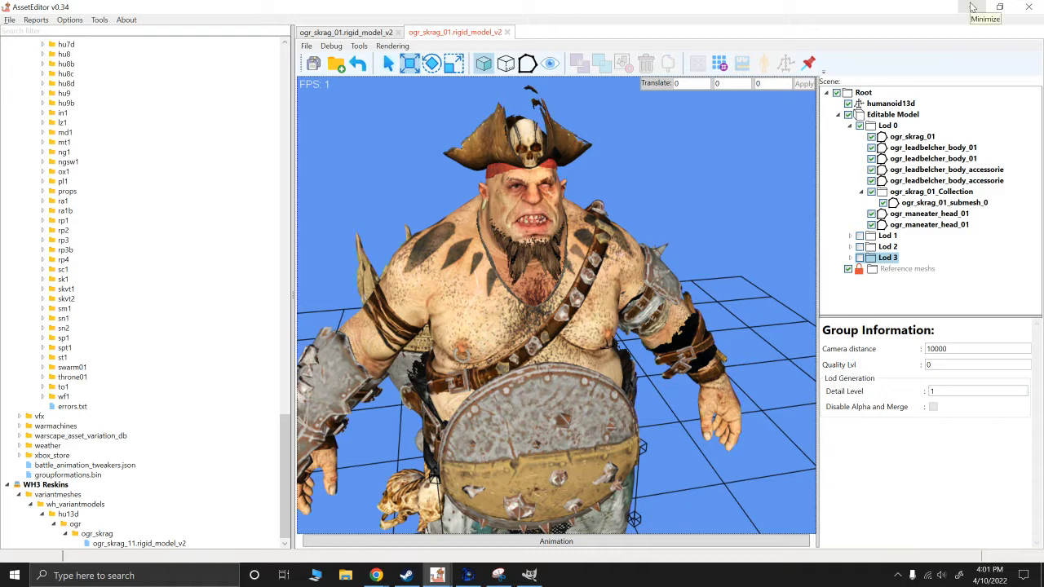
Step: Switch to the PackFile manager, create a new PackFile and start adding content to it from another PackFile
left_click(467, 575)
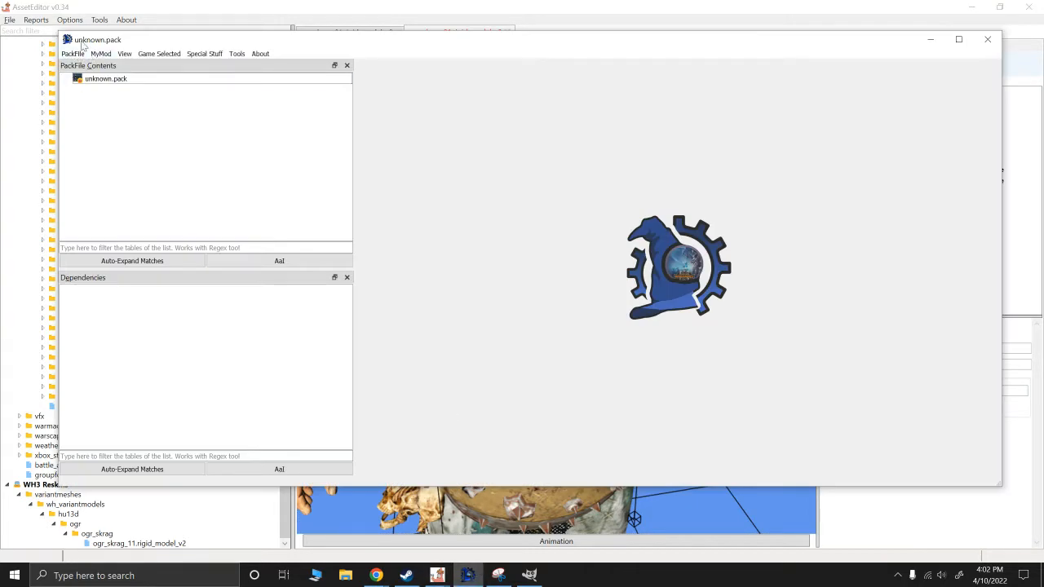
left_click_drag(81, 41, 67, 50)
right_click(76, 91)
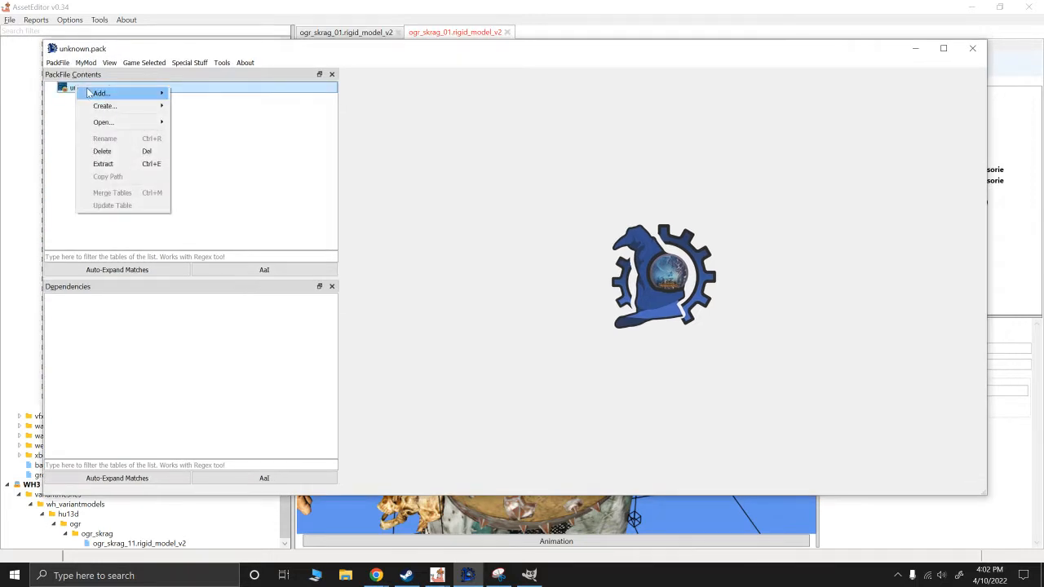
left_click(57, 63)
left_click(66, 79)
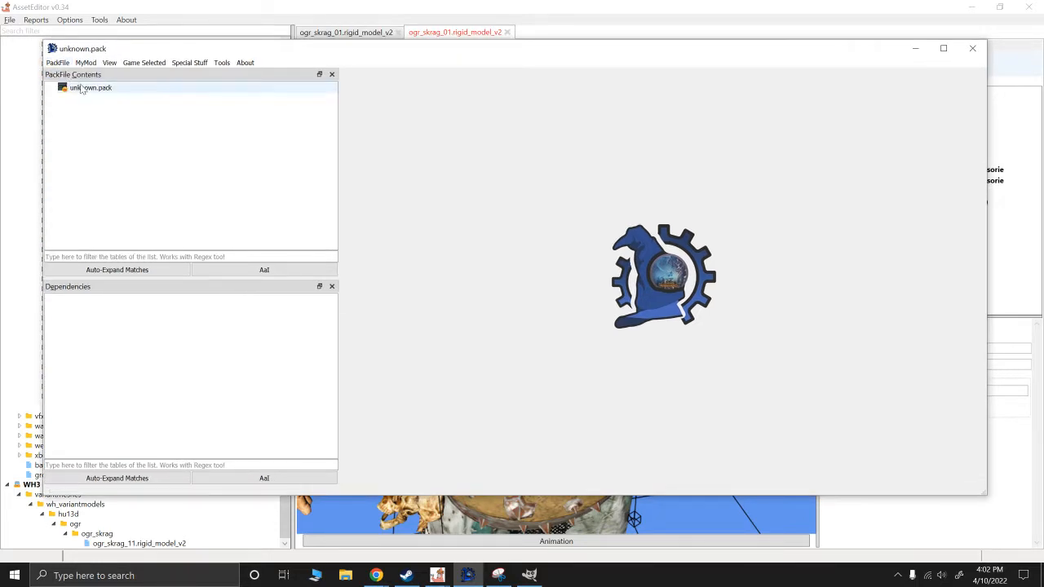
right_click(80, 86)
mouse_move(107, 93)
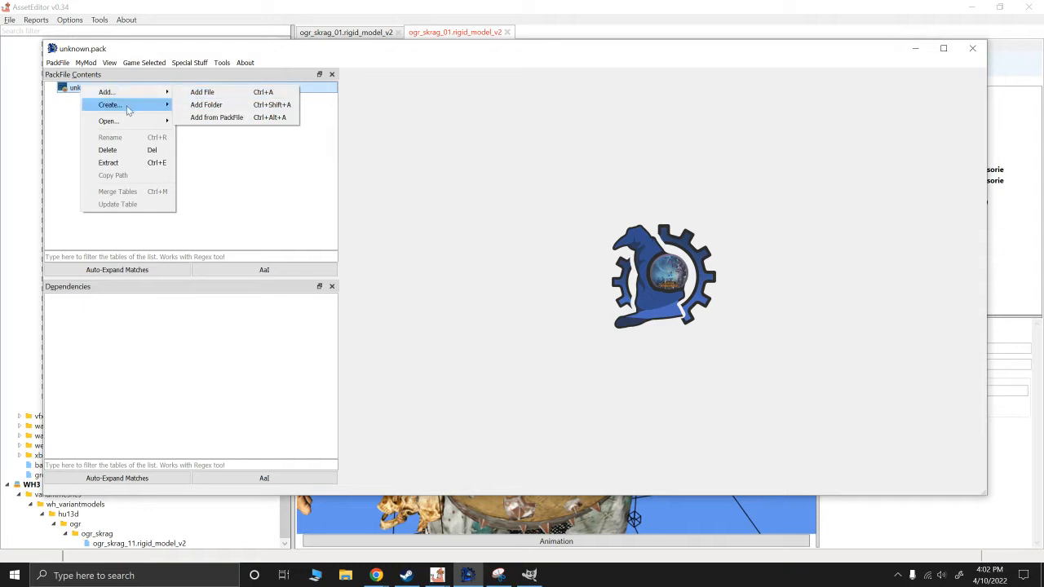
left_click(207, 118)
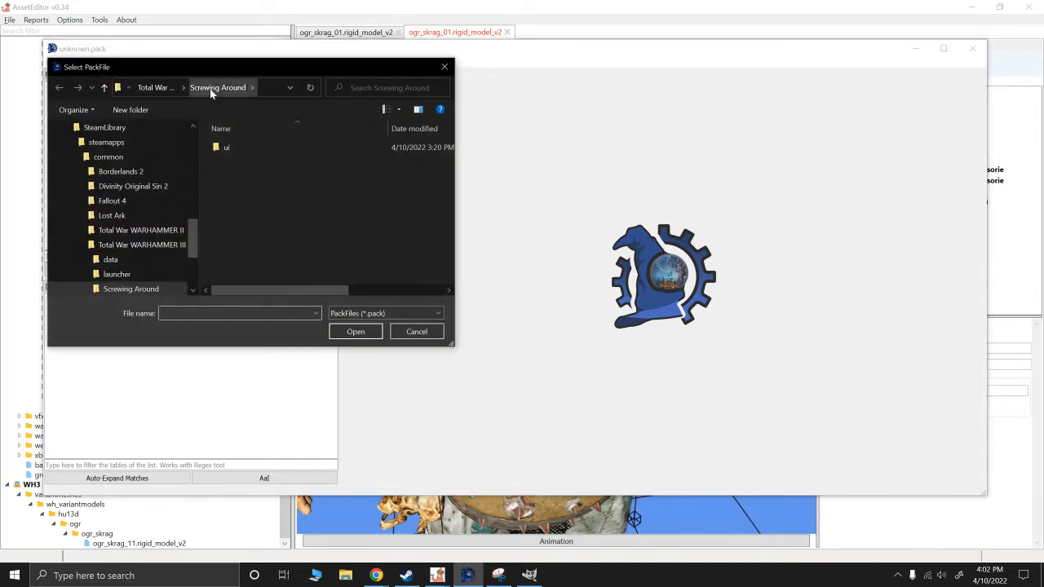
Step: Choose data.pack from the Total War WARHAMMER III data folder as the source PackFile
left_click(175, 87)
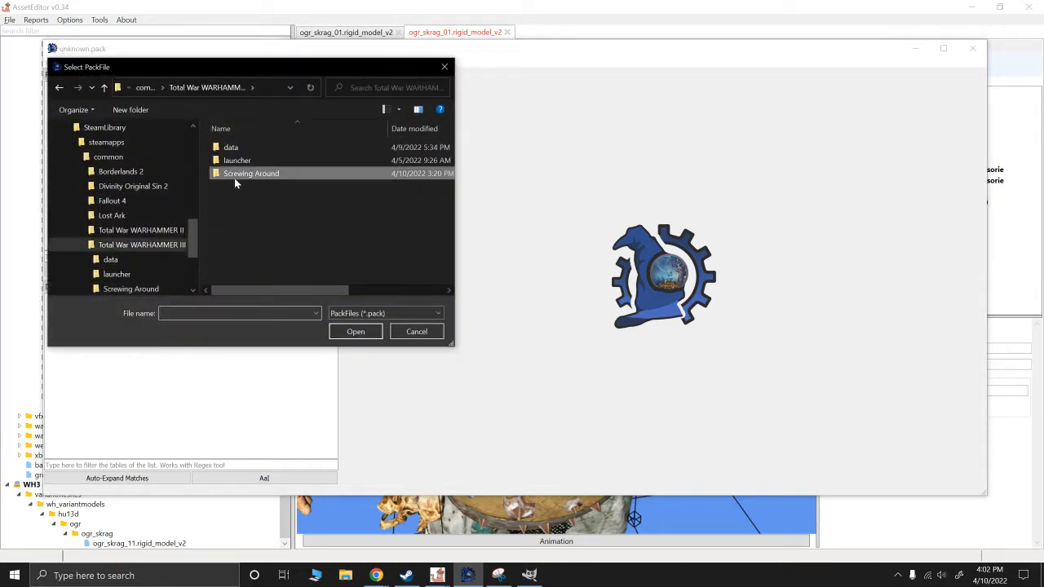
left_click(145, 87)
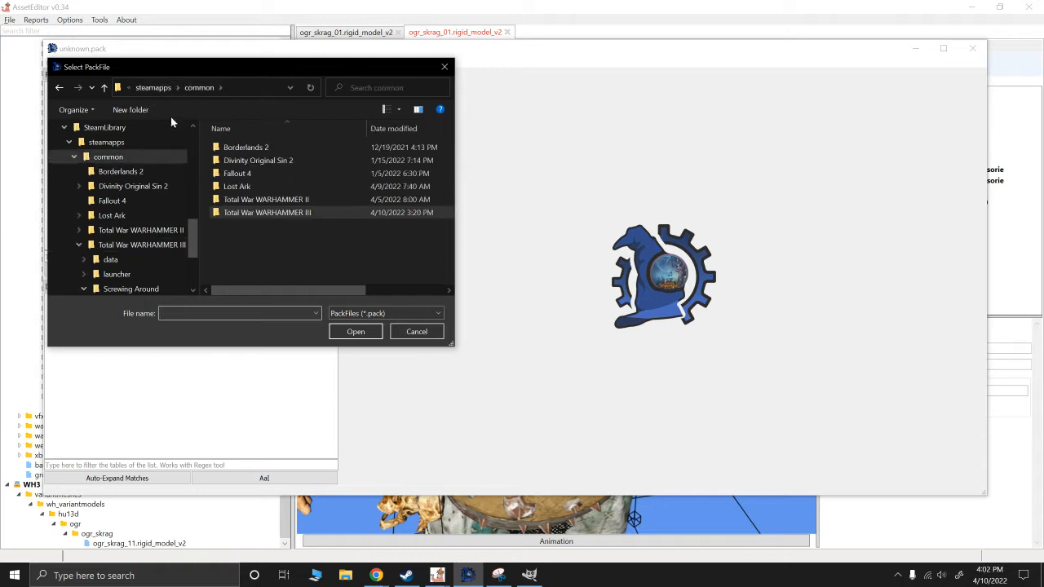
double_click(252, 212)
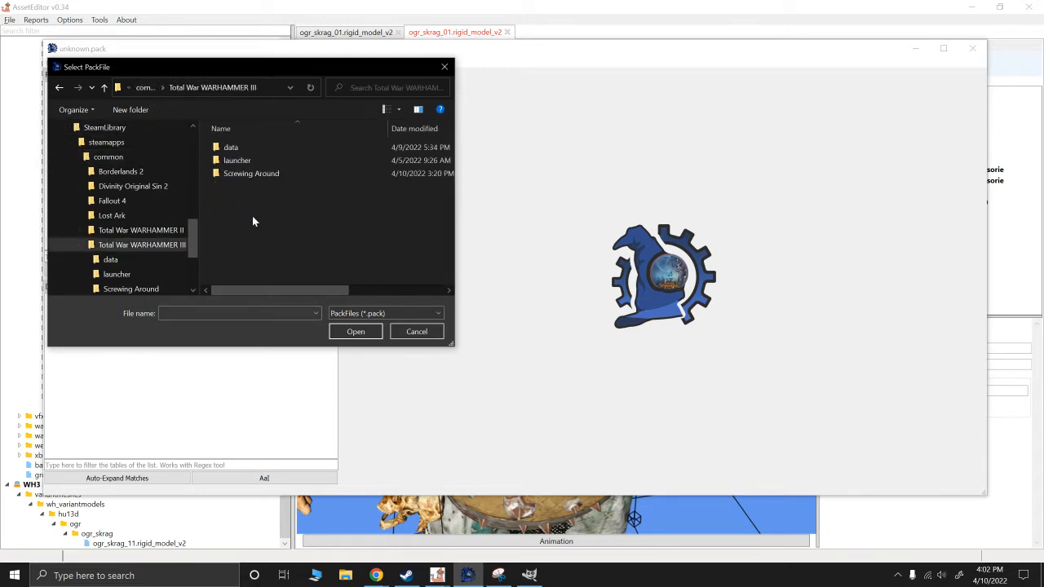
double_click(231, 148)
scroll(252, 218, "down", 10)
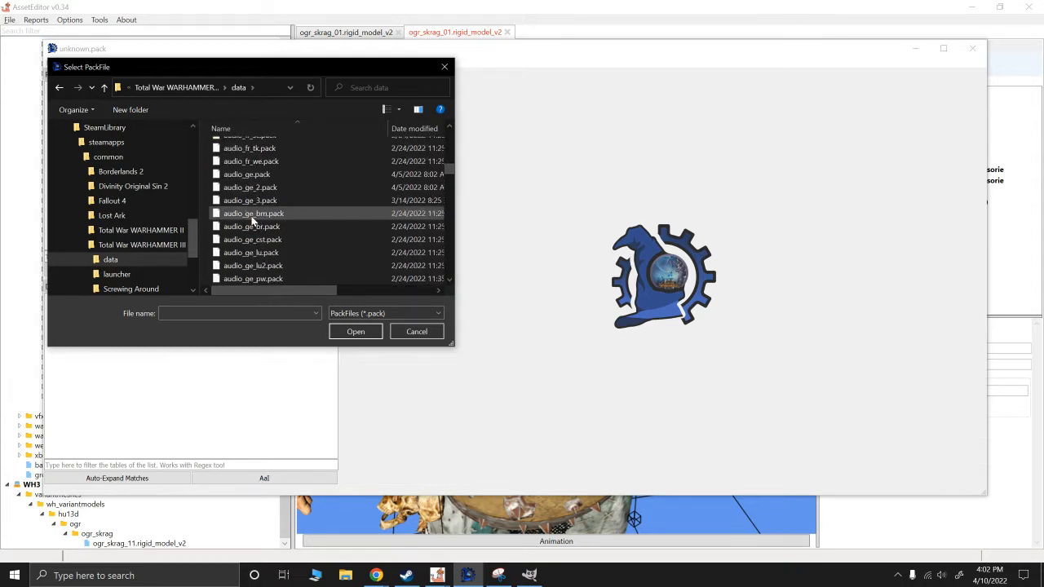
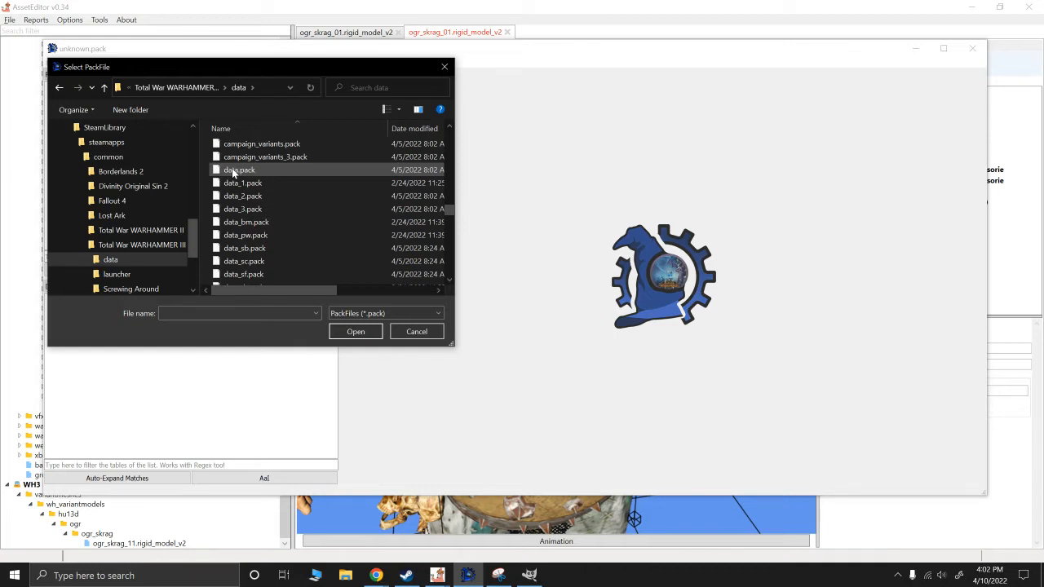
double_click(236, 170)
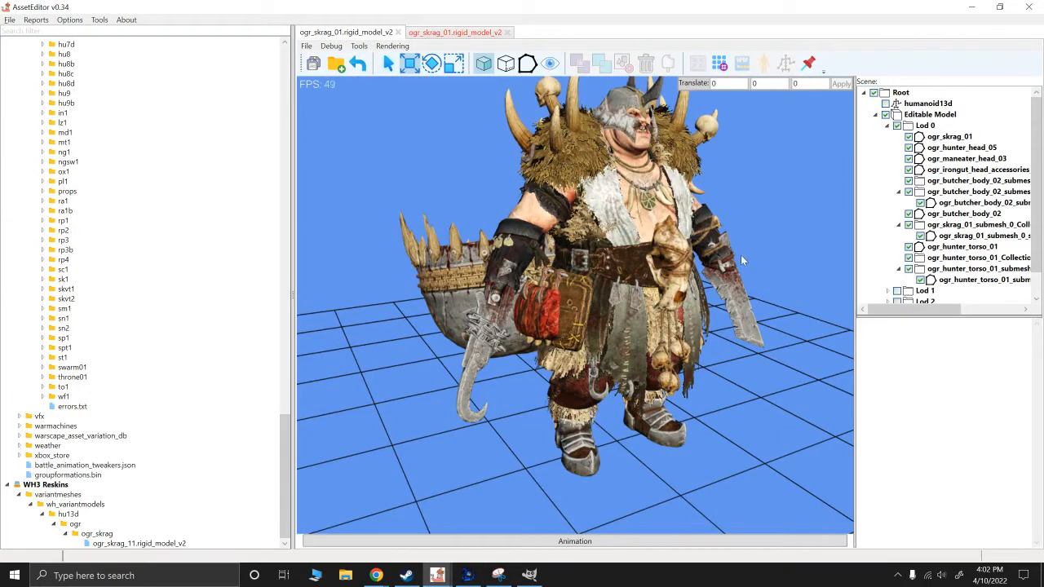
Step: Examine the upper body and head of the other ogr_skrag_01 model in AssetEditor up close
left_click_drag(763, 247, 753, 243, "alt")
right_click_drag(753, 243, 715, 341, "alt")
scroll(719, 314, "up", 4)
scroll(722, 302, "up", 2)
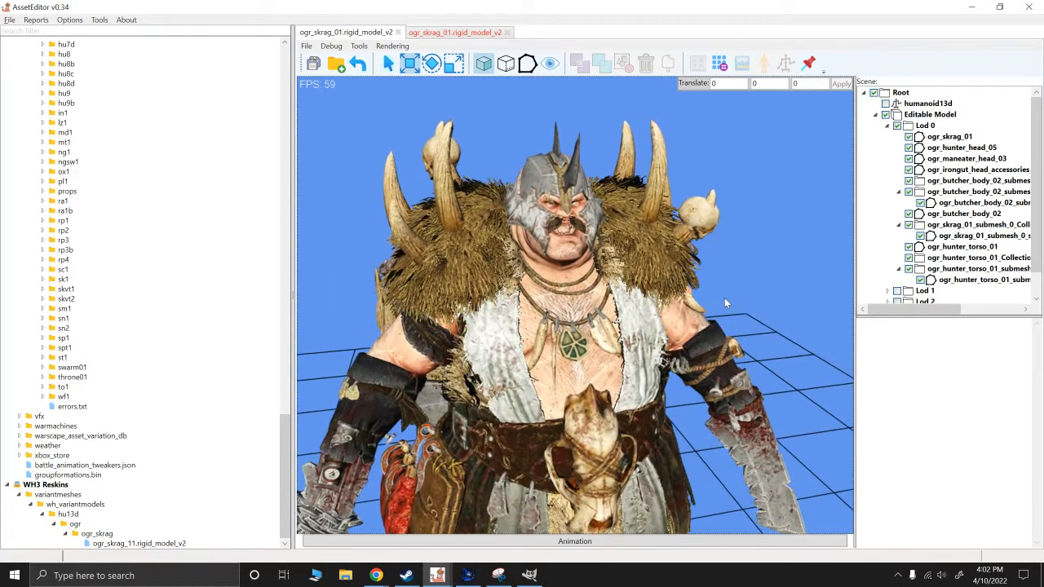
scroll(726, 285, "up", 2)
left_click_drag(697, 278, 689, 278, "alt")
right_click_drag(689, 278, 645, 367, "alt")
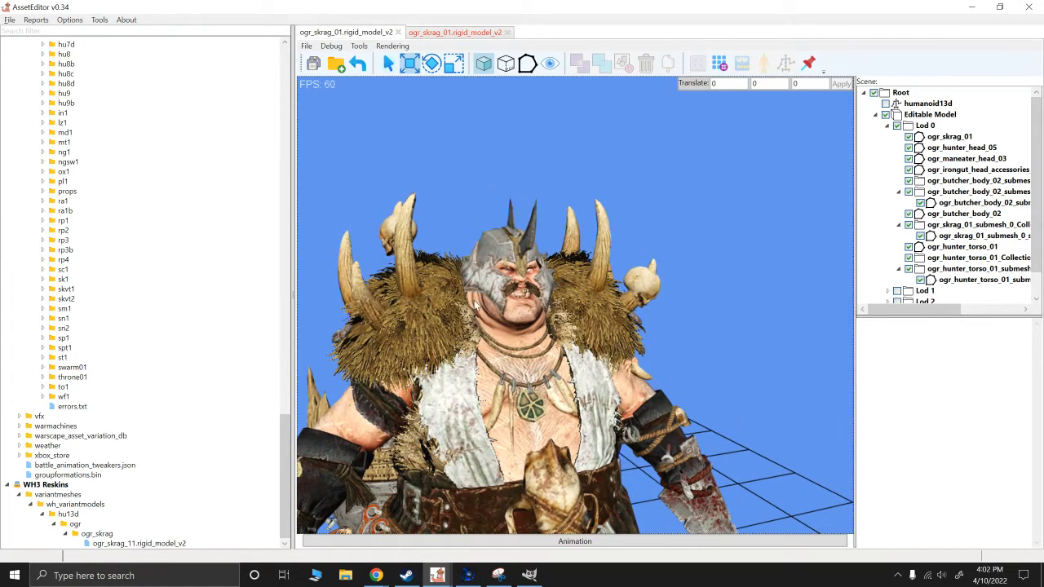
Step: Switch back to the PackFile manager and choose data_3.pack as the source PackFile instead
left_click(467, 574)
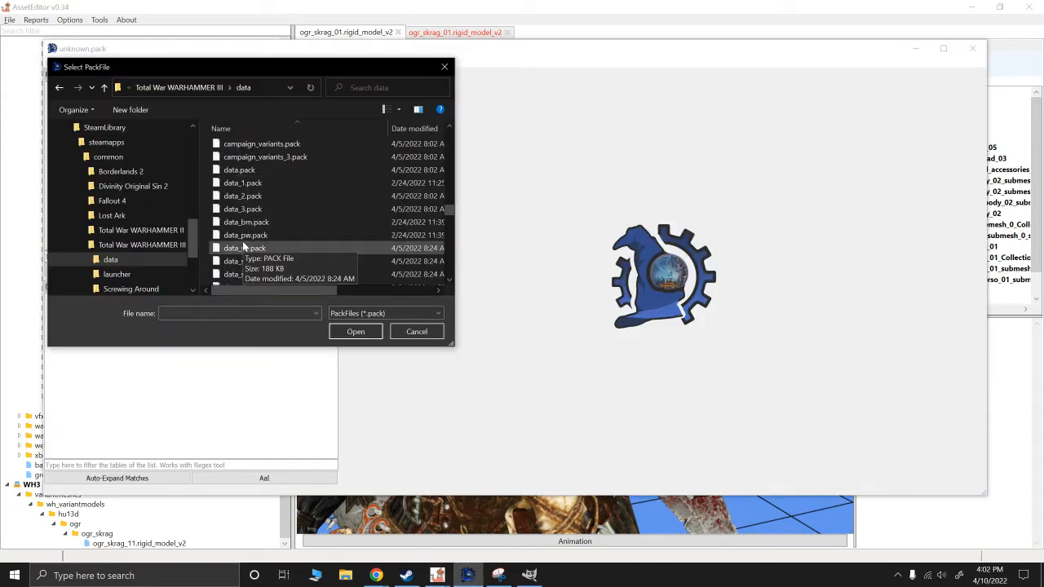
left_click(241, 211)
double_click(243, 210)
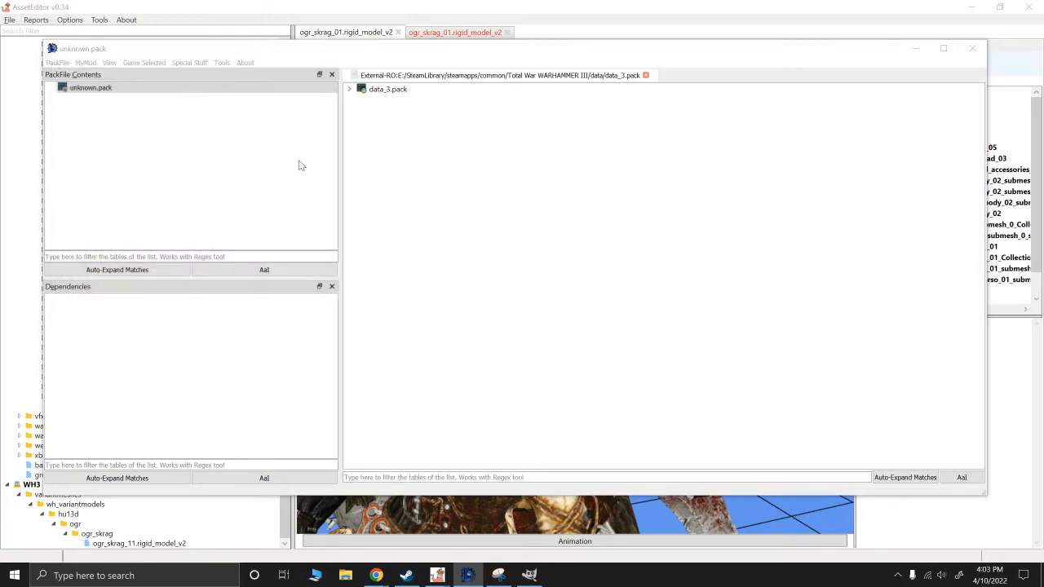
Step: Add wh3_main_ogr_skrag.png from data_3.pack's ui/portraits/faction_leaders folder to the new PackFile
left_click(349, 92)
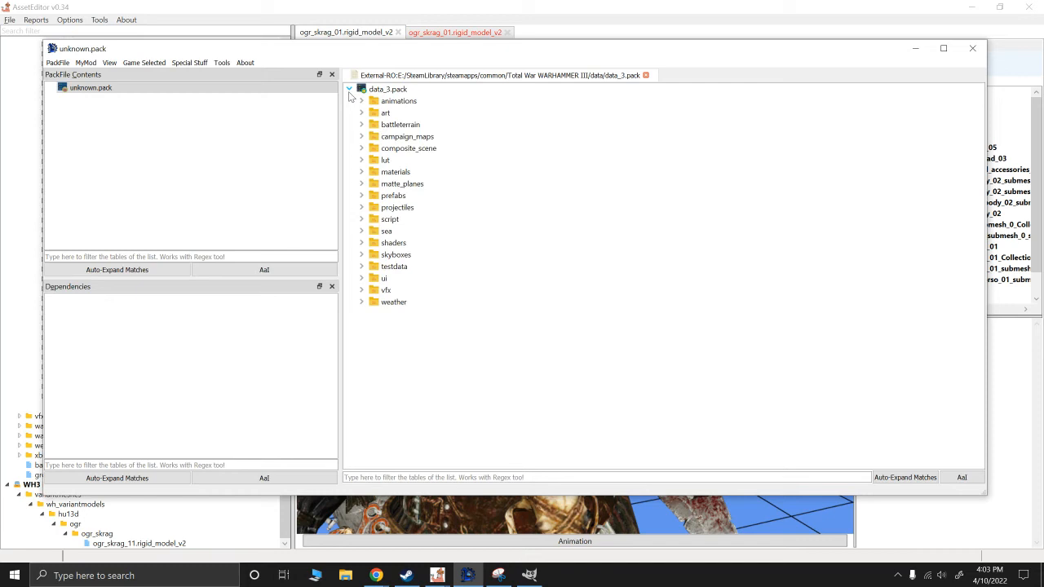
left_click(361, 278)
scroll(399, 321, "down", 1)
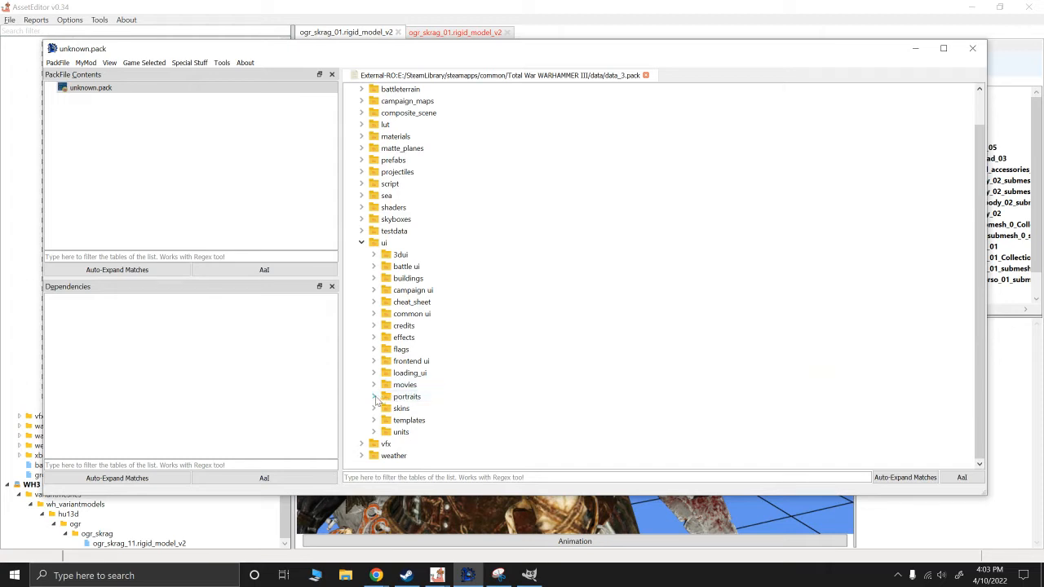
left_click(373, 397)
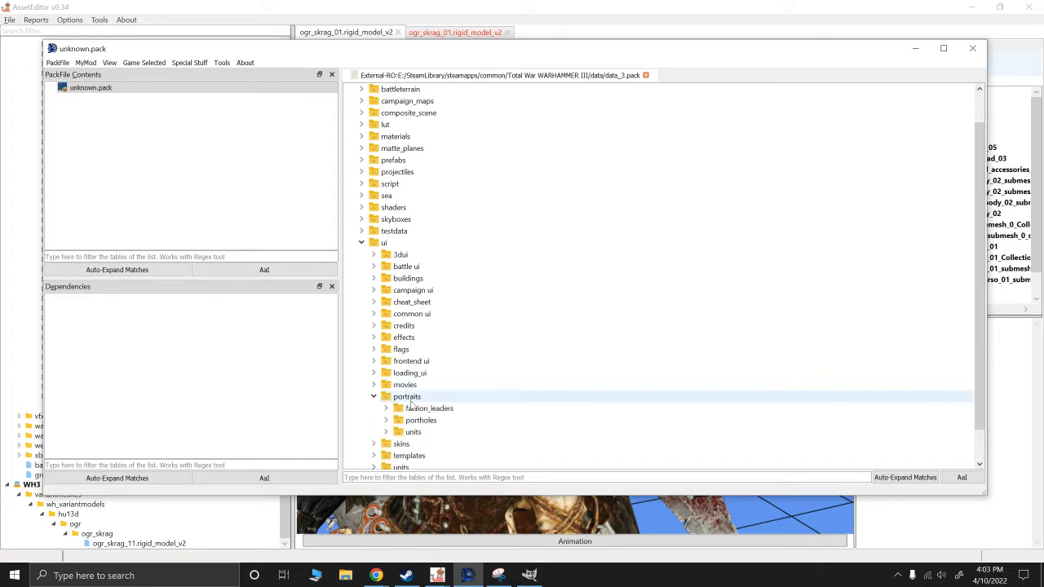
scroll(380, 391, "down", 1)
left_click(384, 374)
scroll(388, 382, "down", 4)
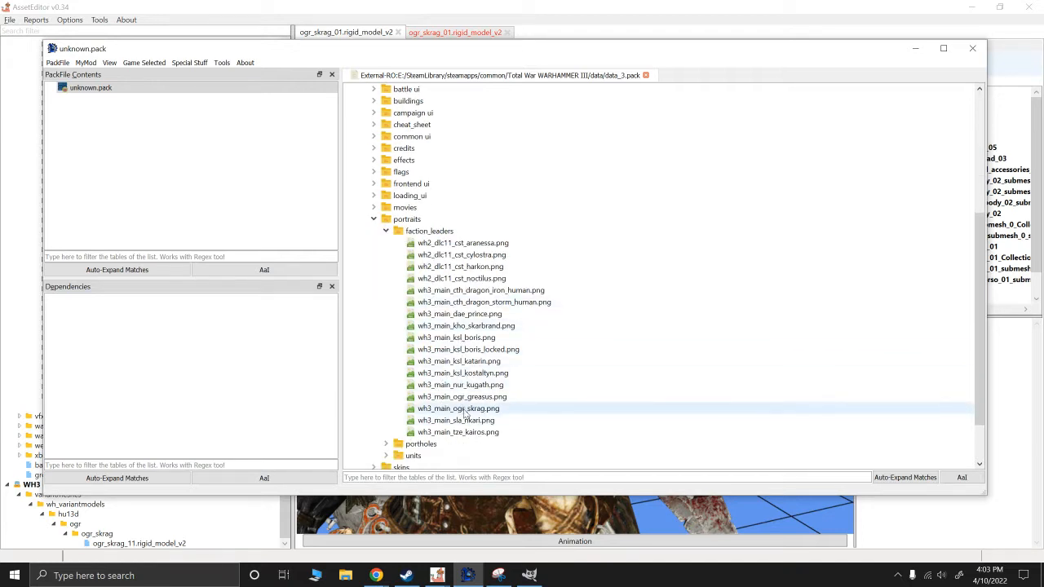
double_click(458, 409)
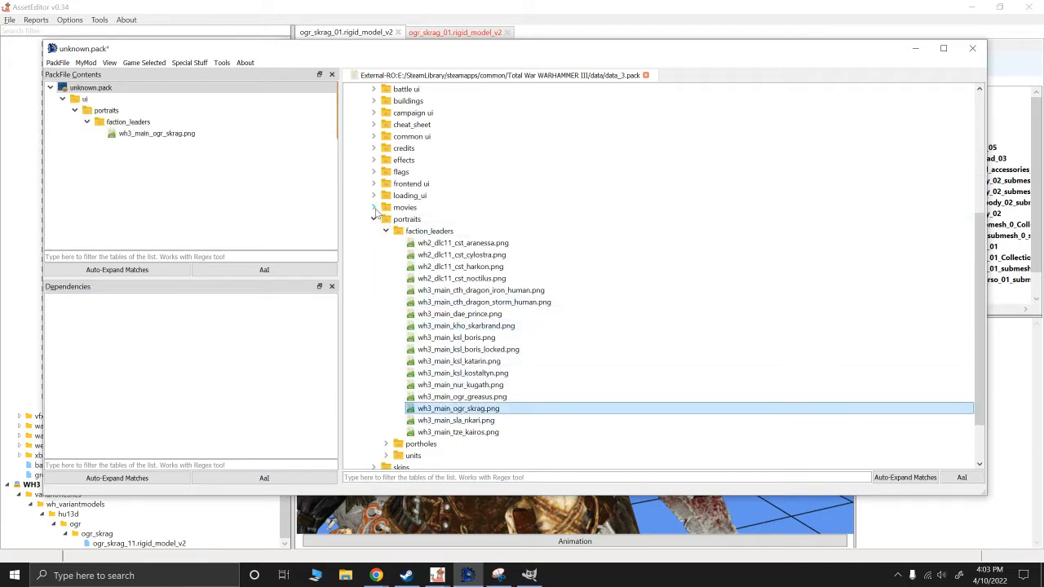
left_click(386, 231)
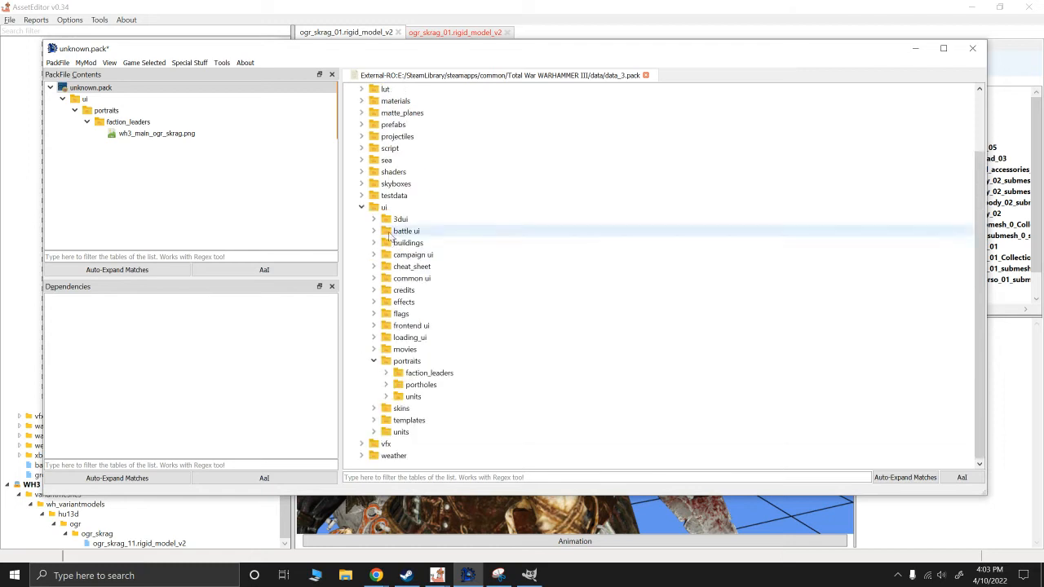
Step: Add ogr_skrag_0.png from the ui/portraits/portholes/wh3_main_ogr_ogre_kingdoms folder to the new PackFile
left_click(387, 384)
scroll(454, 377, "down", 2)
scroll(454, 377, "down", 2)
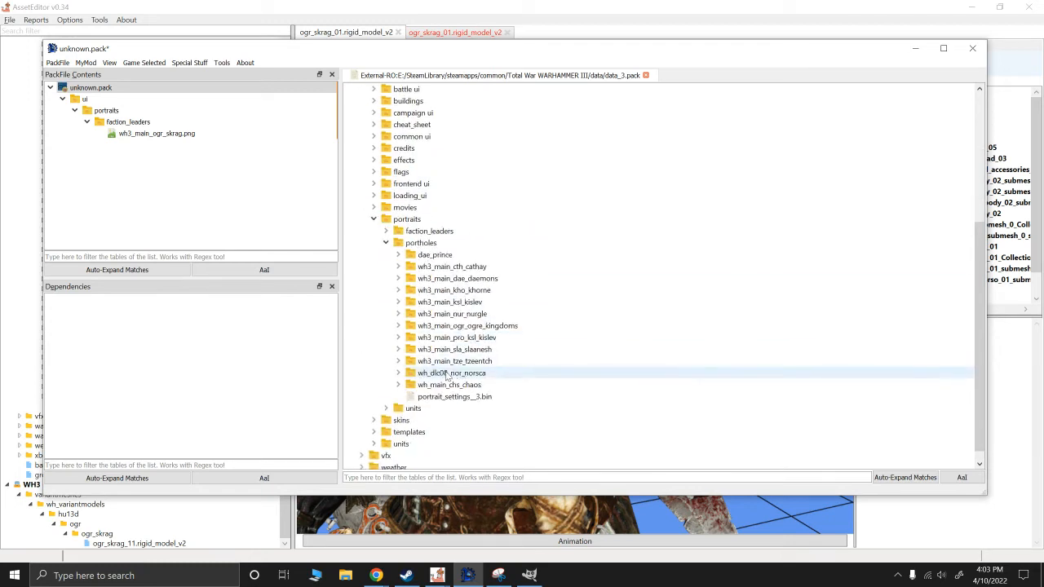
left_click(398, 325)
scroll(436, 391, "down", 12)
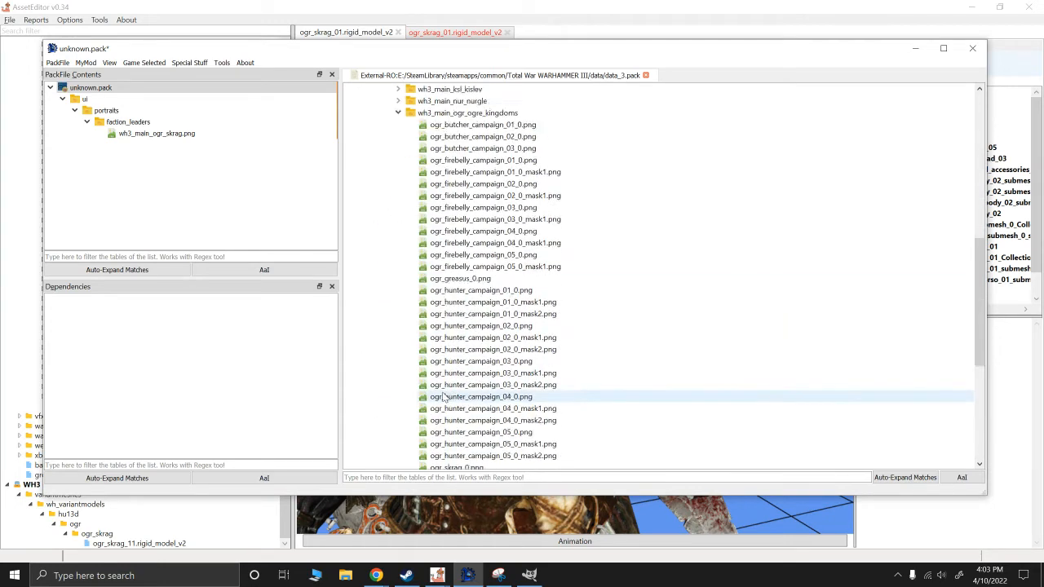
double_click(456, 360)
scroll(403, 192, "up", 5)
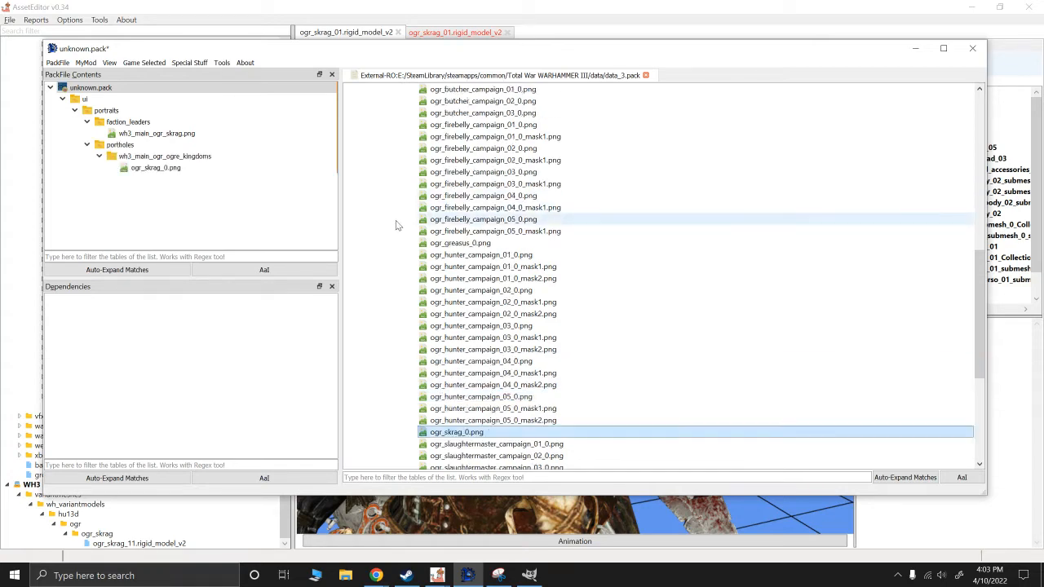
left_click(398, 183)
Step: Add the ogr_skrag_0.png unit portrait from ui/portraits/units/wh3_main_ogr_ogre_kingdoms to the new PackFile
scroll(404, 167, "up", 4)
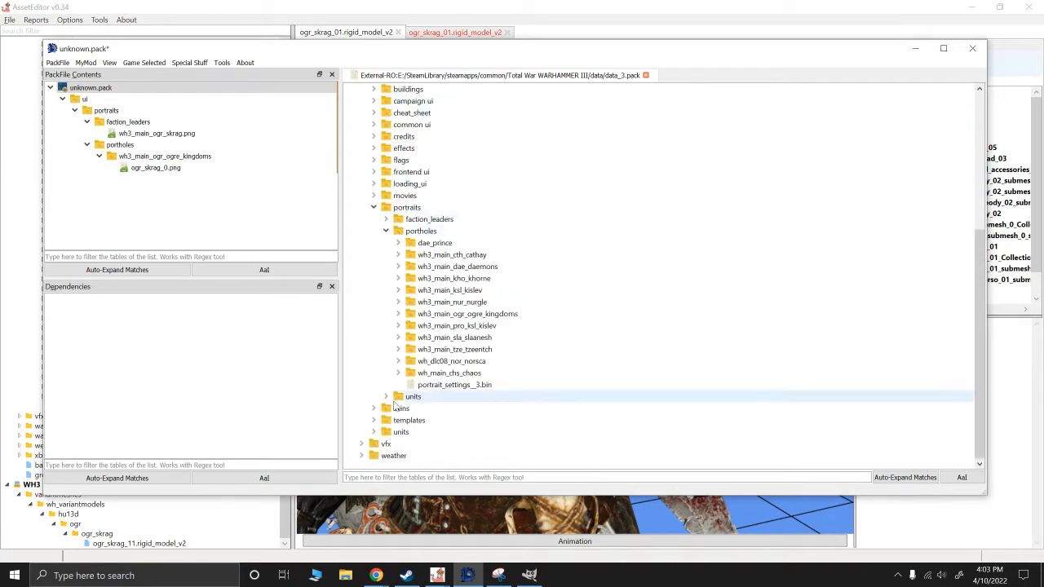
scroll(435, 390, "down", 4)
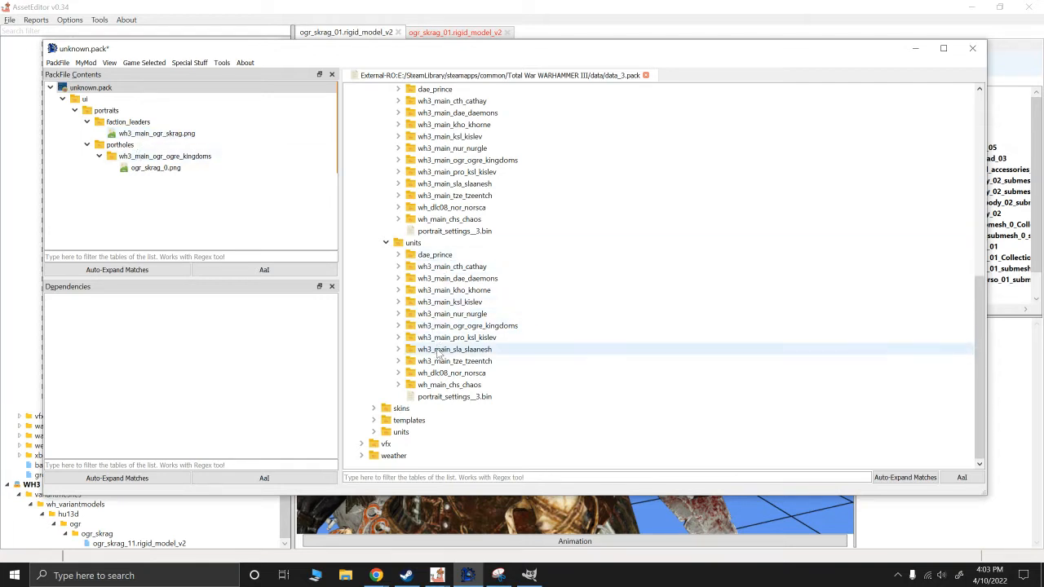
double_click(424, 326)
scroll(443, 343, "down", 8)
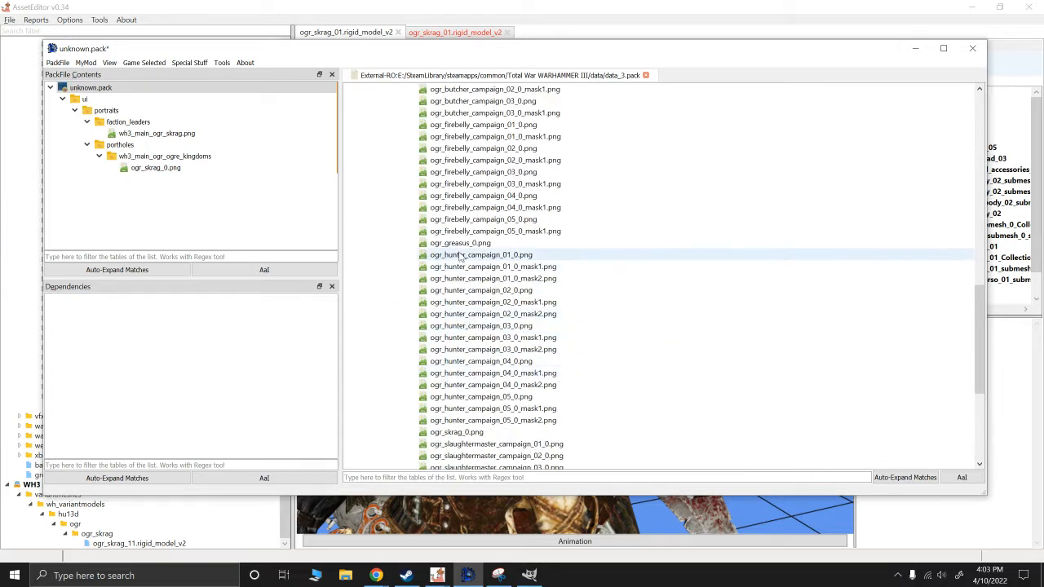
left_click_drag(462, 434, 203, 236)
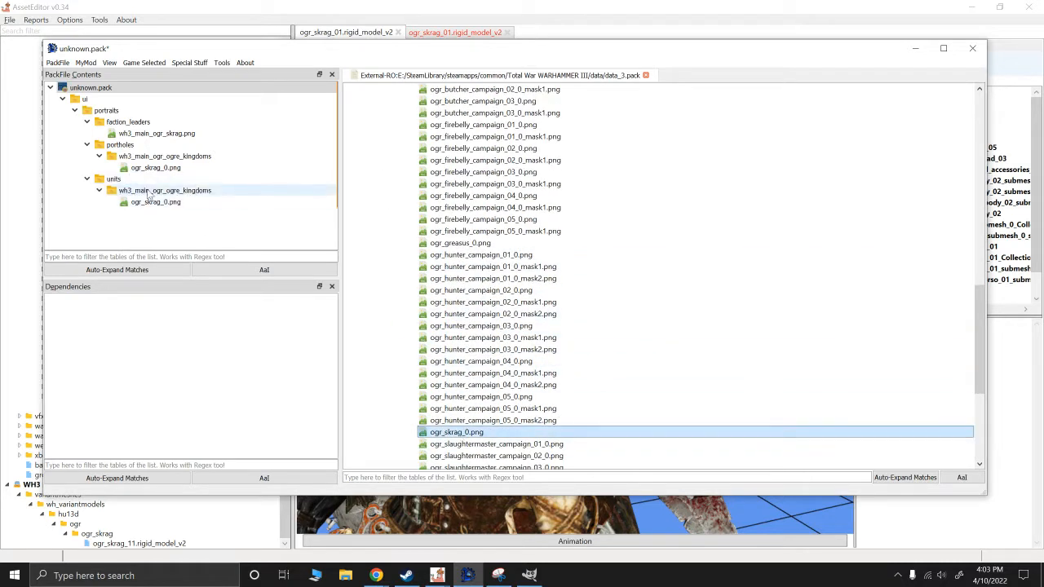
Step: Preview the added faction leader, porthole and unit portrait images of Skrag one after another
left_click(147, 202)
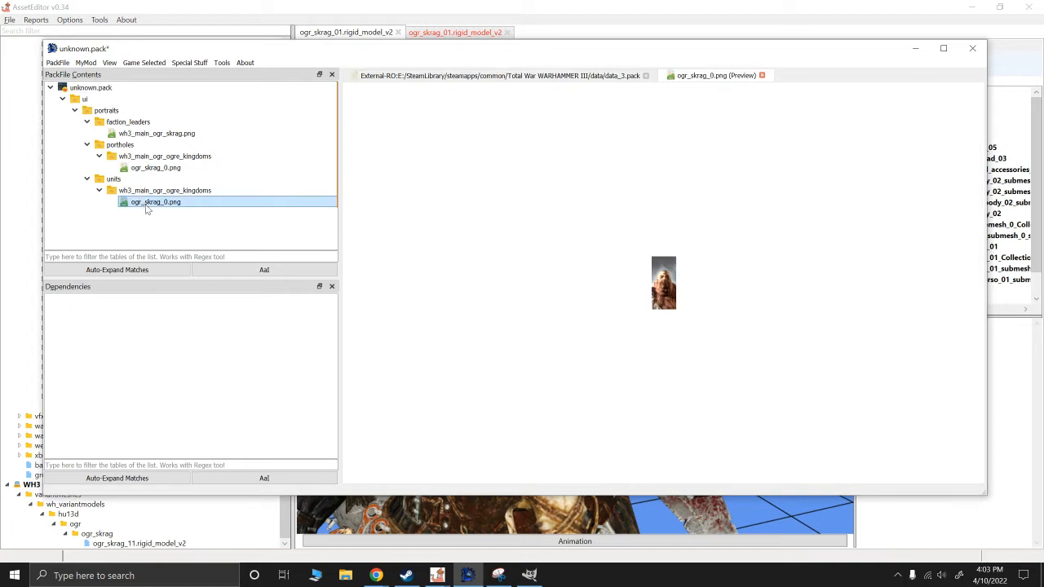
left_click(152, 169)
left_click(155, 133)
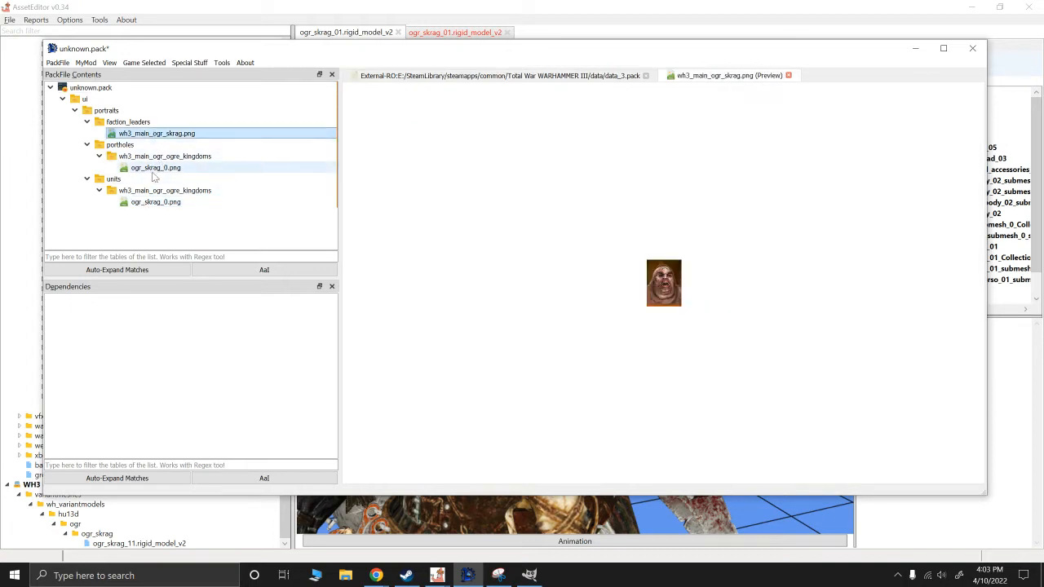
left_click(155, 168)
left_click(143, 206)
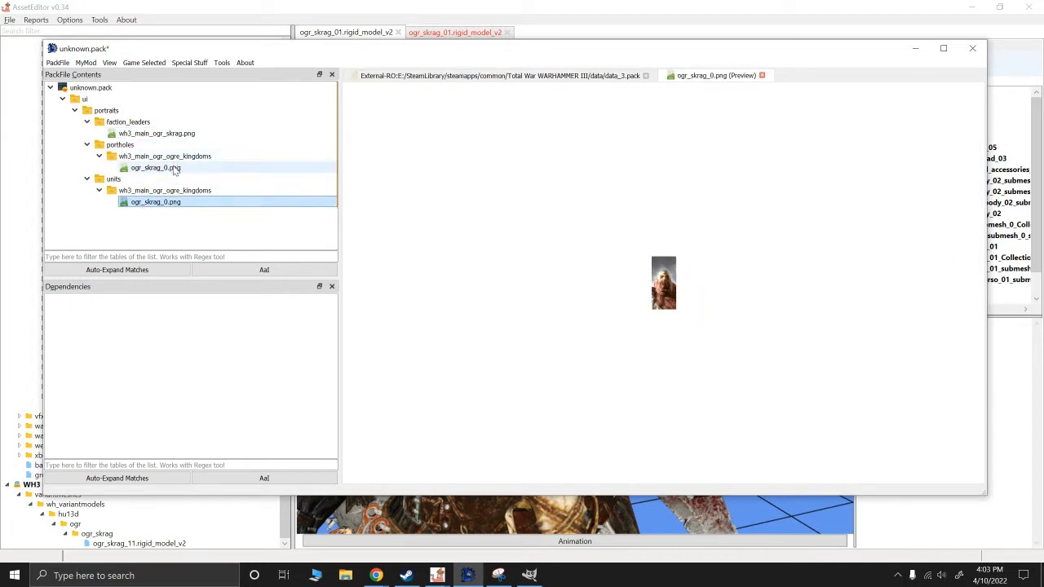
left_click(163, 168)
left_click(181, 136)
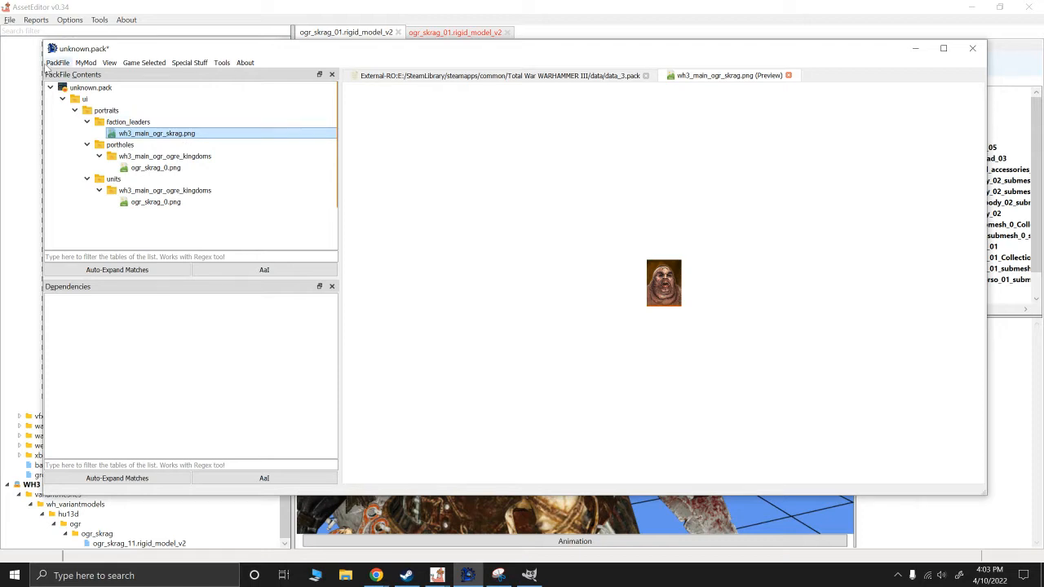
Step: Start adding content from another PackFile and choose campaign_variants.pack from the data folder as the source
right_click(74, 87)
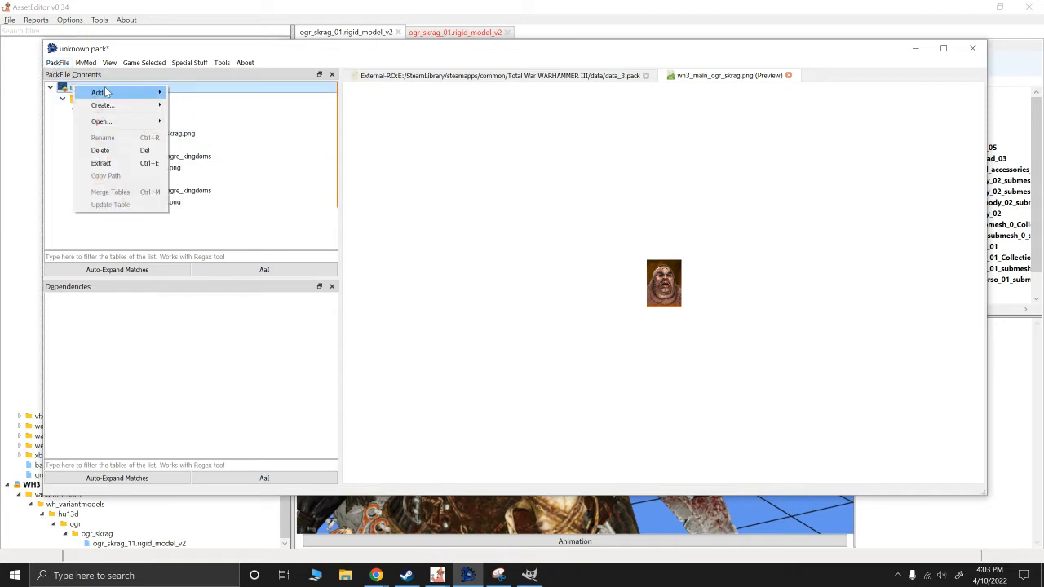
mouse_move(106, 92)
left_click(209, 118)
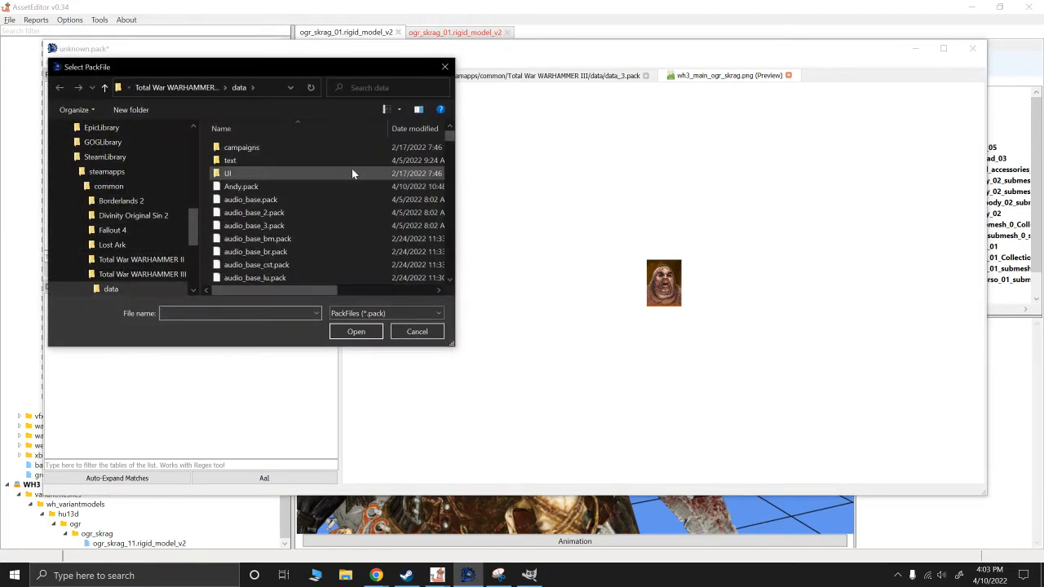
left_click_drag(293, 71, 456, 79)
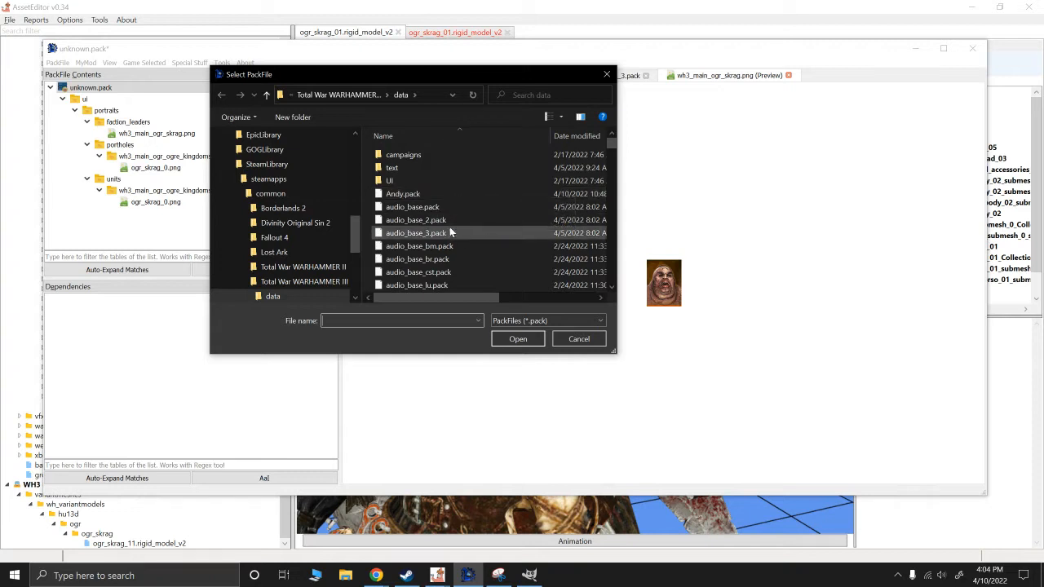
scroll(449, 234, "down", 2)
scroll(440, 228, "up", 3)
scroll(422, 210, "down", 20)
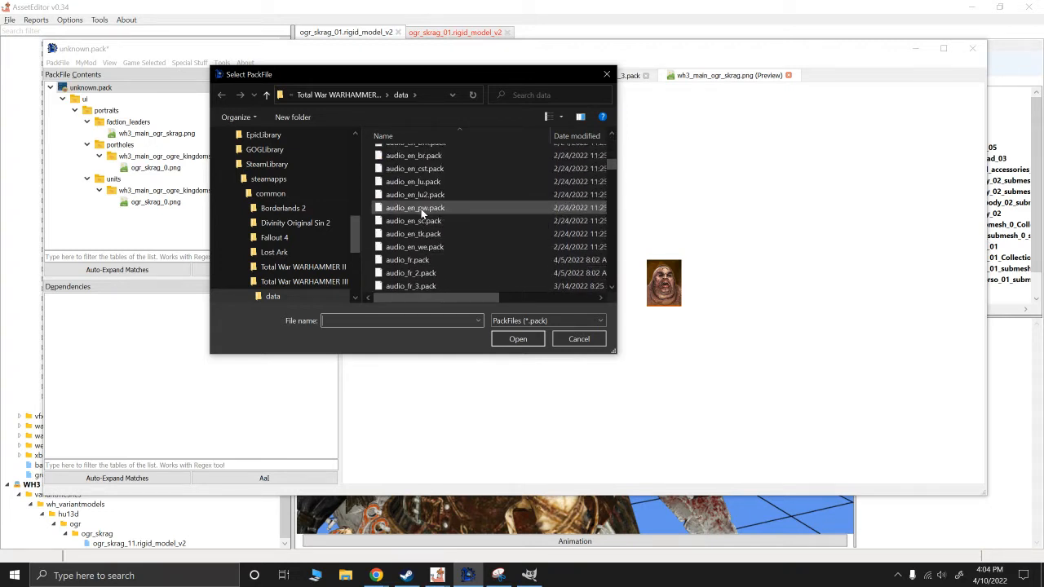
scroll(422, 211, "down", 6)
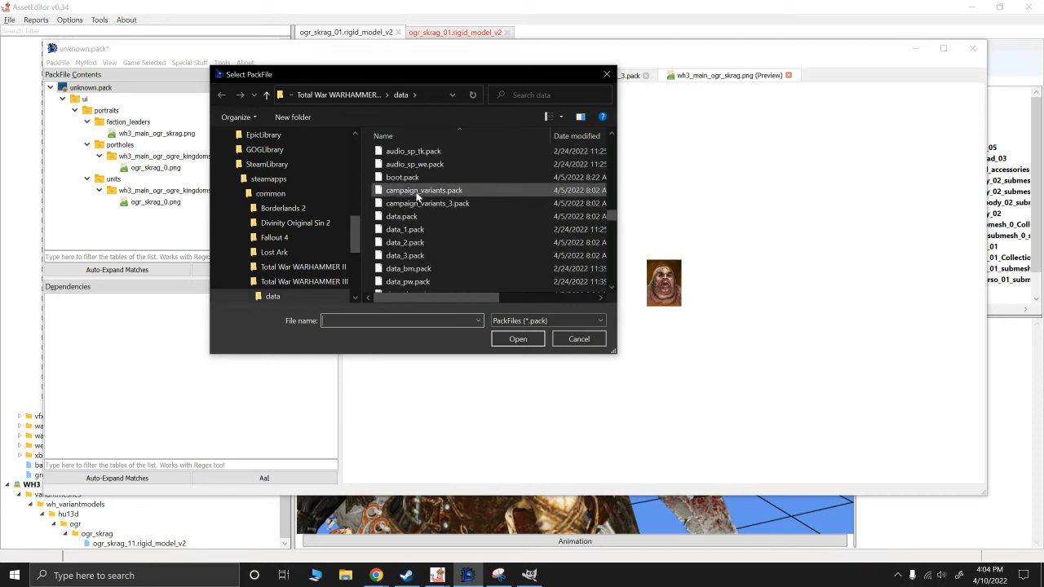
double_click(410, 191)
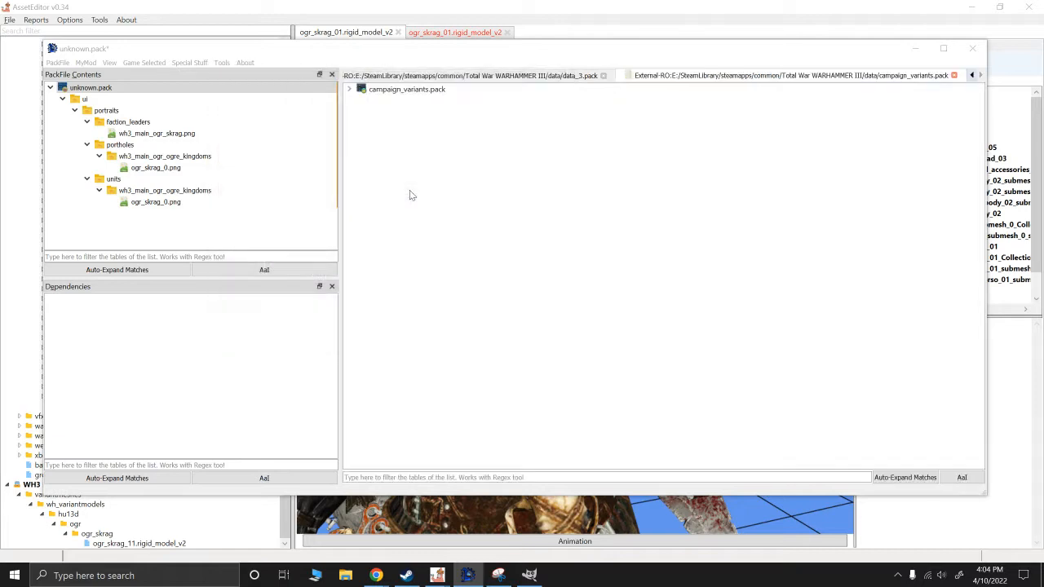
Step: Filter campaign_variants.pack for "skrag" and add ogr_skrag.variantmeshdefinition from variantmeshes/variantmeshdefinitions to the new PackFile
left_click(351, 90)
left_click(361, 100)
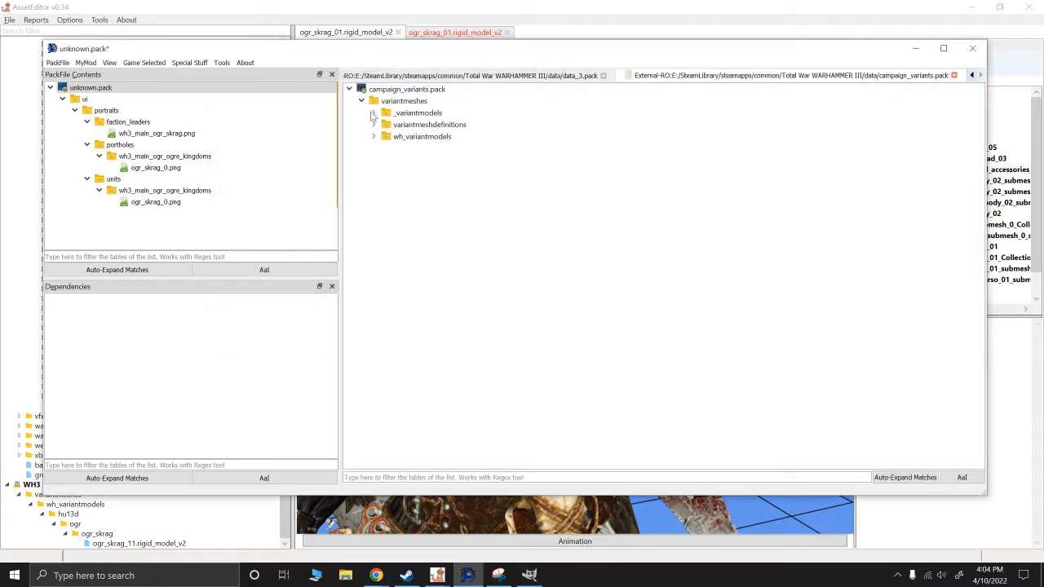
left_click(372, 125)
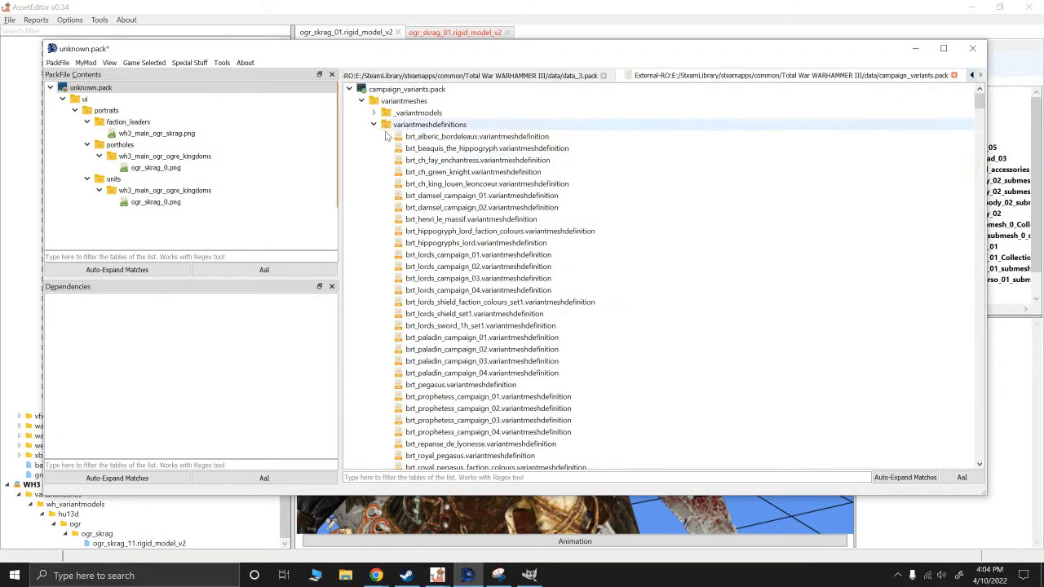
scroll(391, 285, "down", 9)
left_click(405, 477)
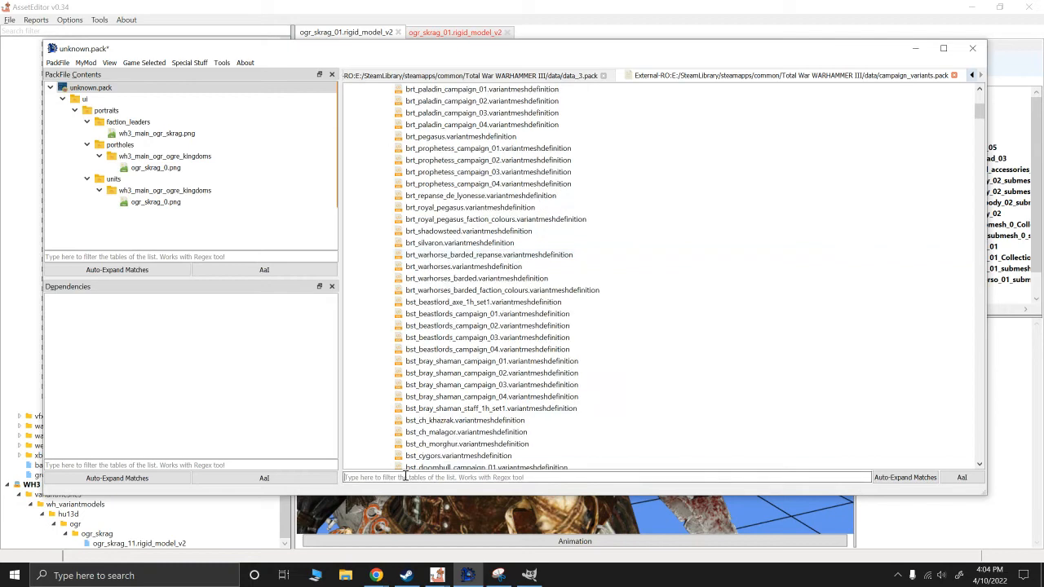
type("skrag")
left_click_drag(436, 125, 102, 249)
Step: Open the added ogr_skrag.variantmeshdefinition and place the text cursor in the body slot's model path
left_click(288, 233)
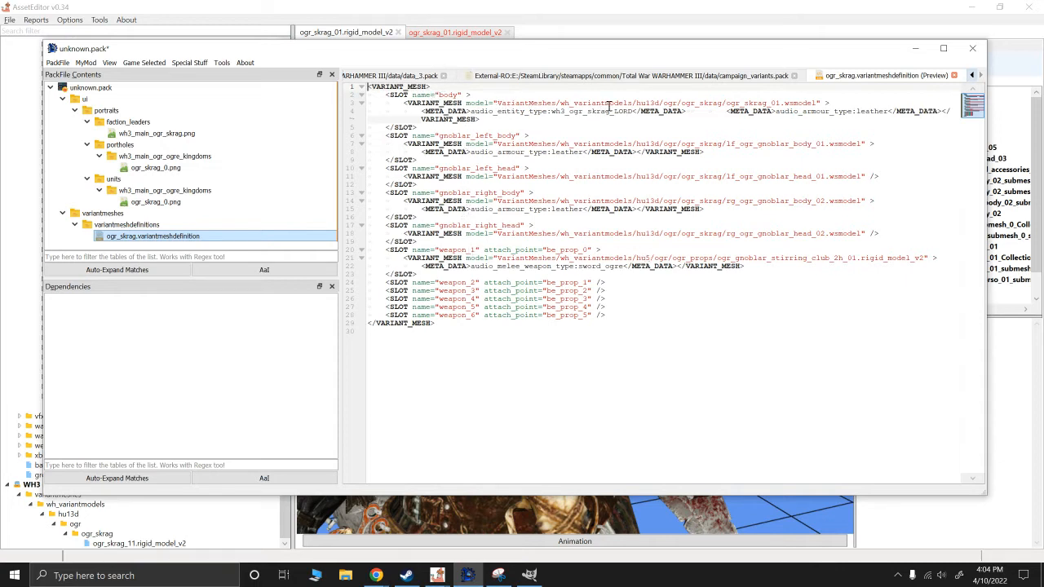
left_click(797, 103)
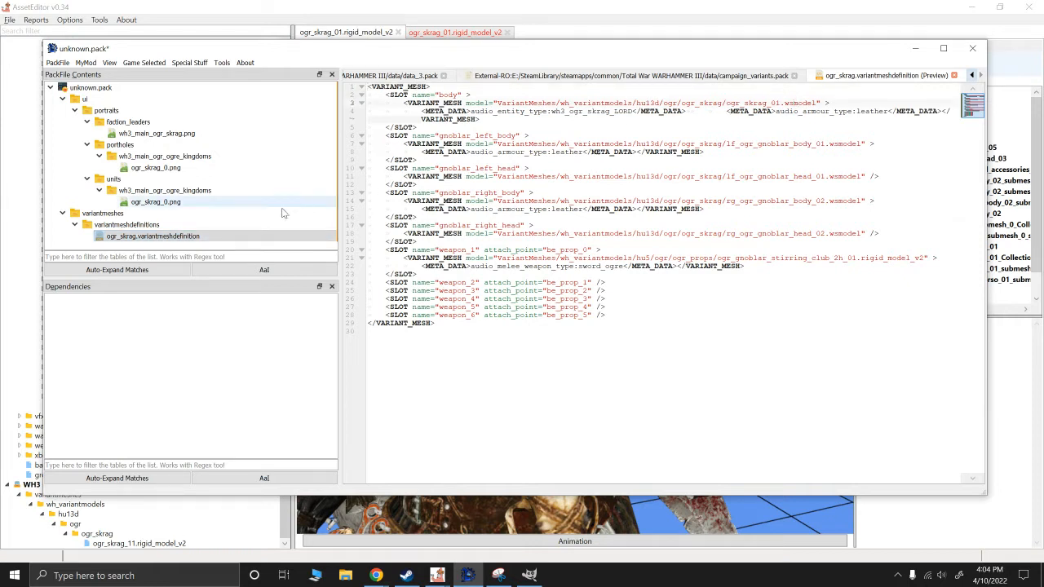
Step: Open WH3 Reskins.pack from the My Mods WH3 folder as the source PackFile for adding content to unknown.pack
right_click(93, 90)
mouse_move(123, 94)
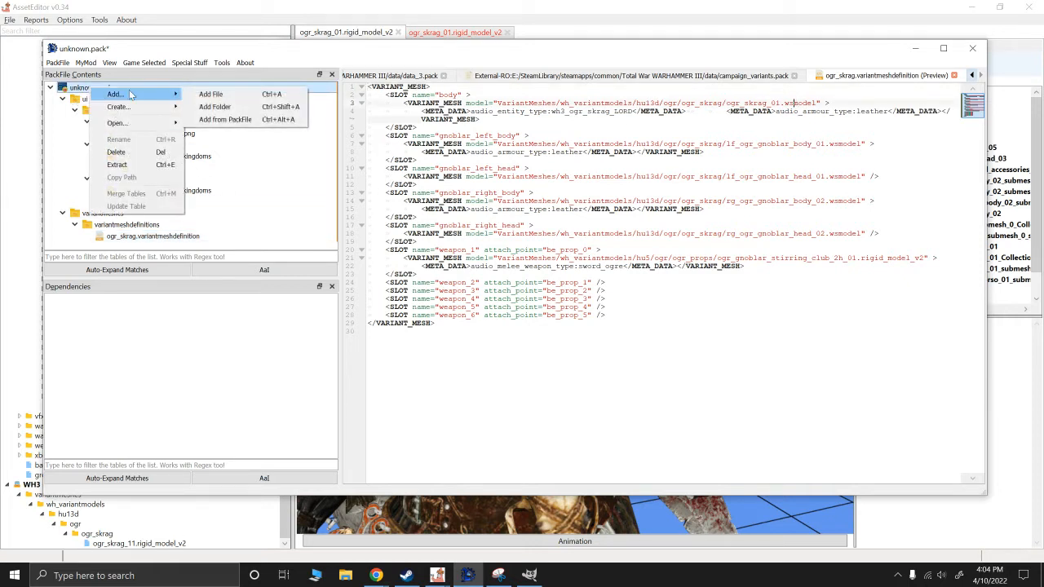
left_click(226, 123)
scroll(288, 208, "up", 3)
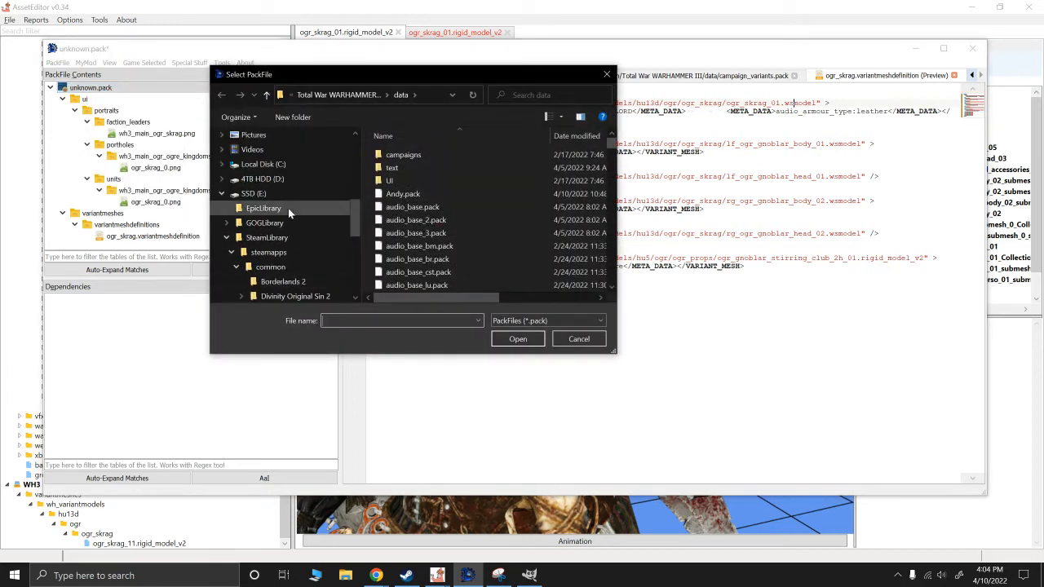
scroll(284, 211, "up", 3)
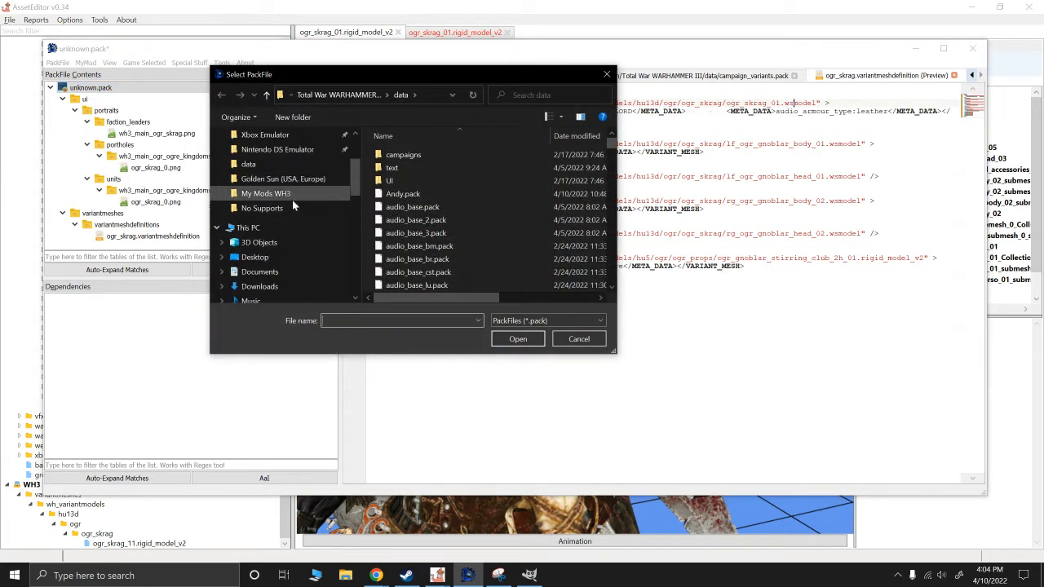
left_click(265, 195)
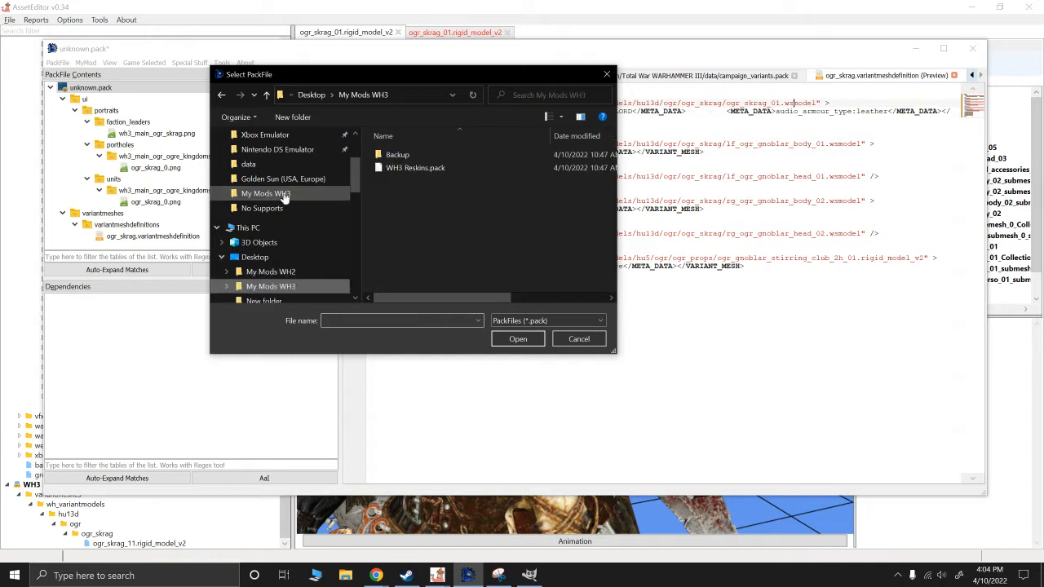
double_click(408, 168)
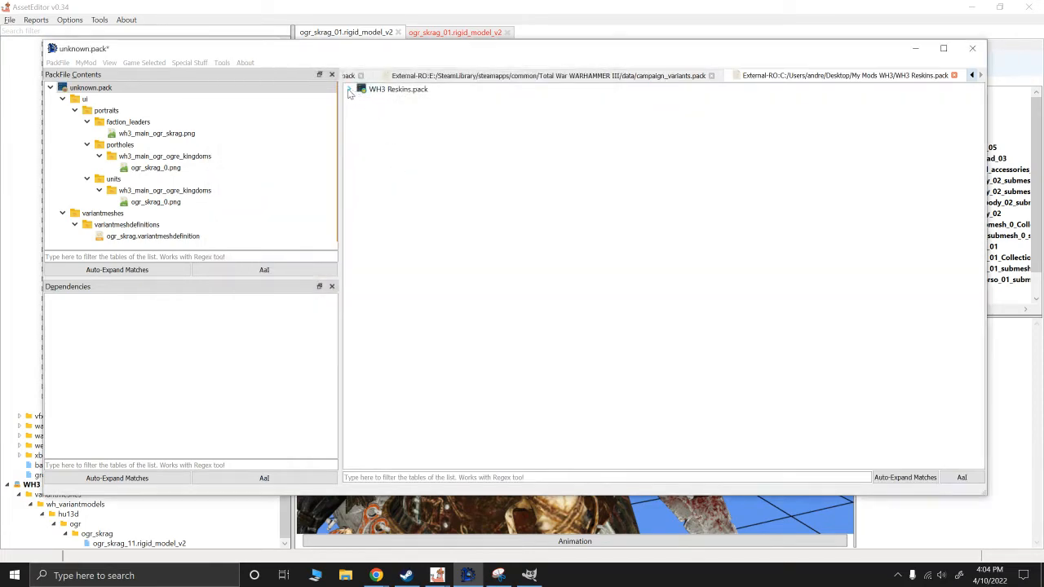
Step: Add ogr_skrag_11.rigid_model_v2 from the variantmeshes/wh_variantmodels/hu13d/ogr/ogr_skrag folder of WH3 Reskins.pack to unknown.pack
left_click(360, 101)
left_click(374, 113)
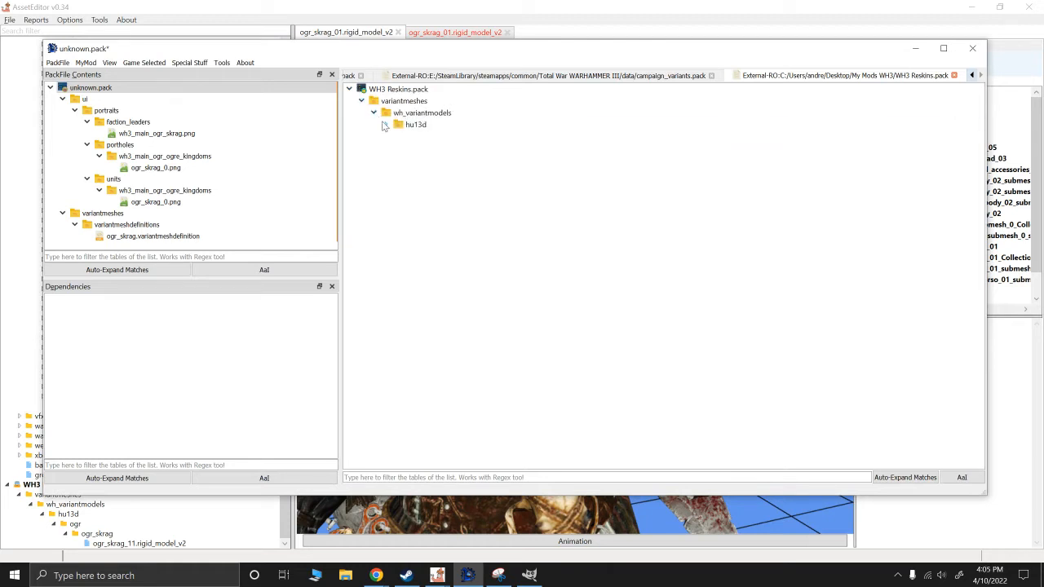
left_click(385, 123)
left_click(398, 136)
left_click(410, 148)
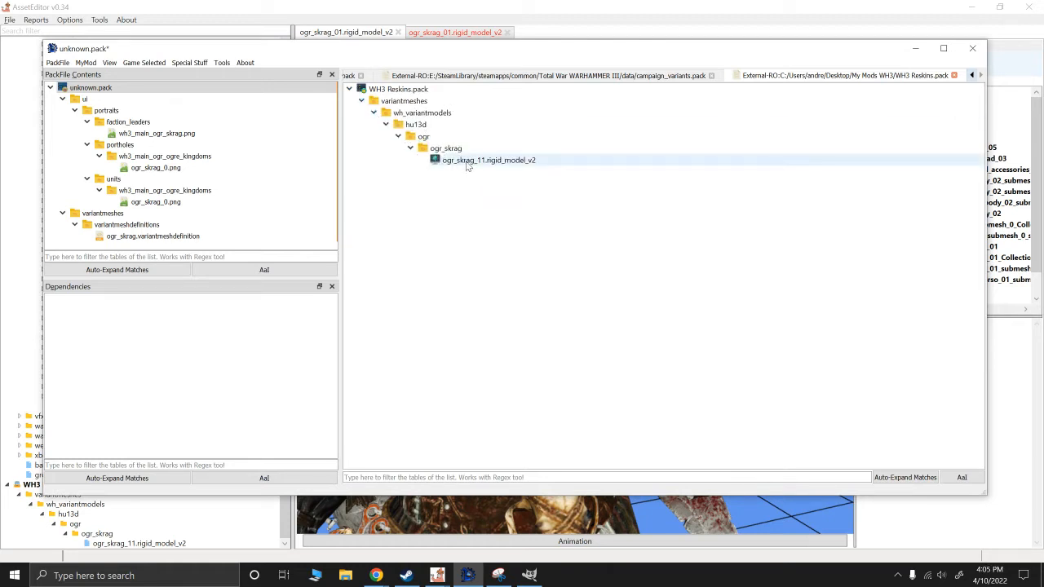
mouse_move(468, 167)
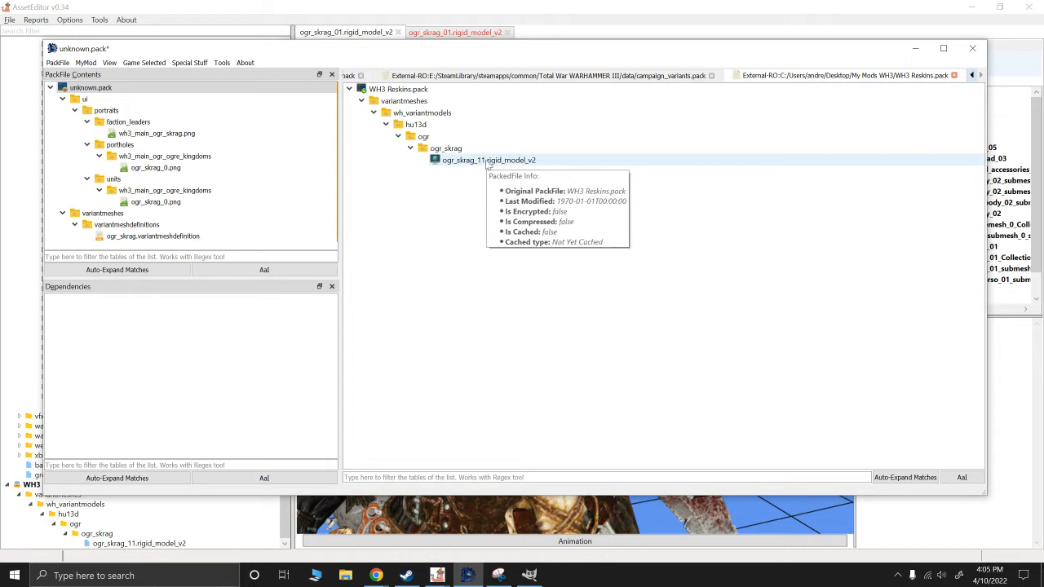
left_click(482, 162)
left_click_drag(481, 164, 133, 214)
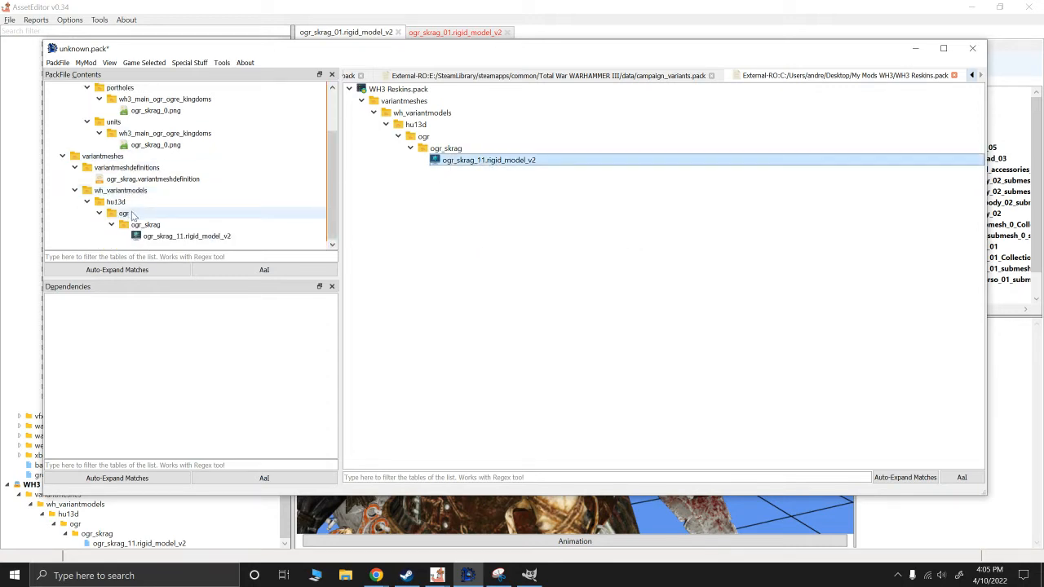
left_click(177, 237)
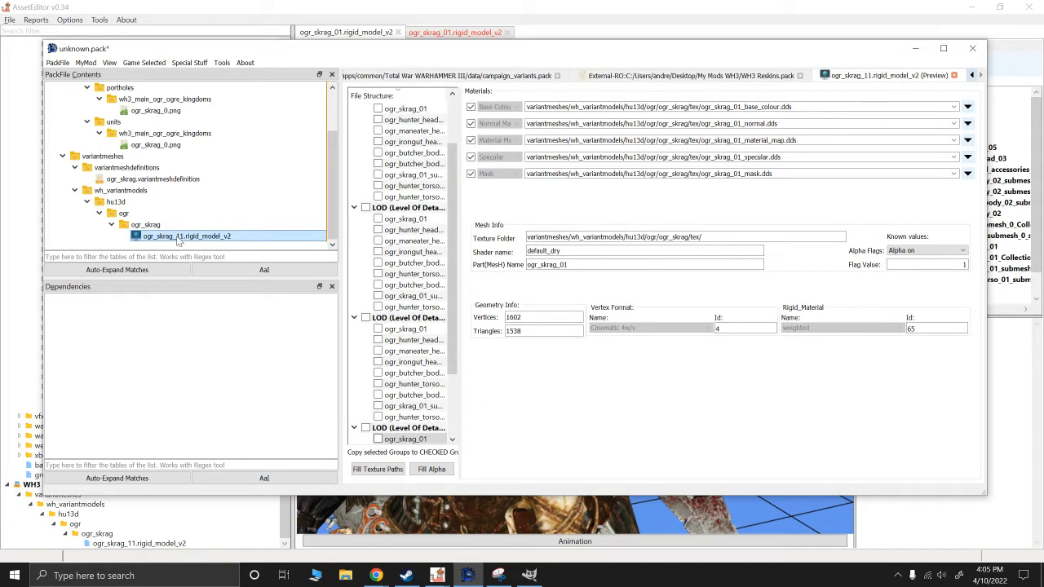
right_click(178, 237)
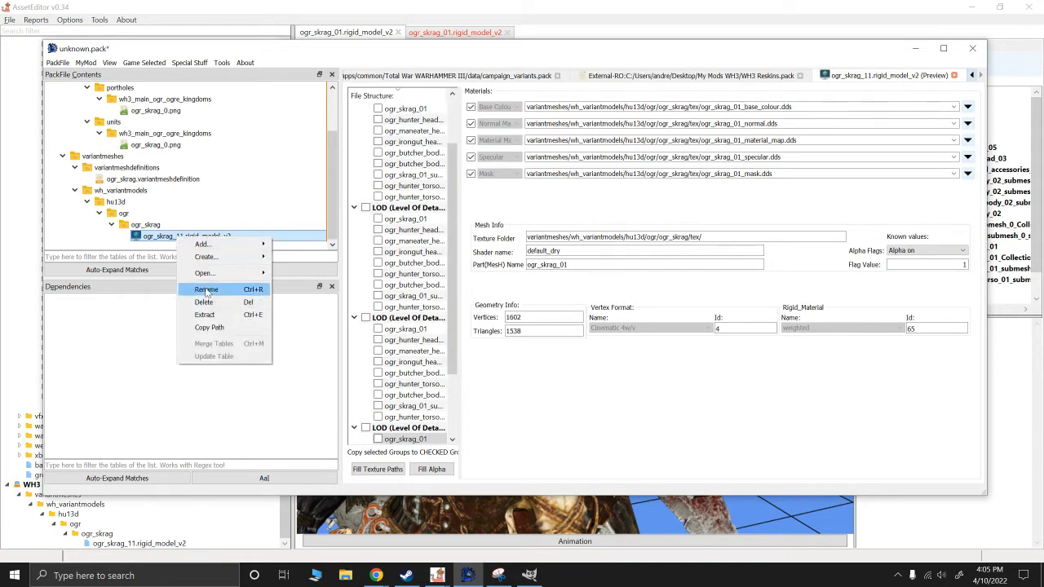
left_click(207, 290)
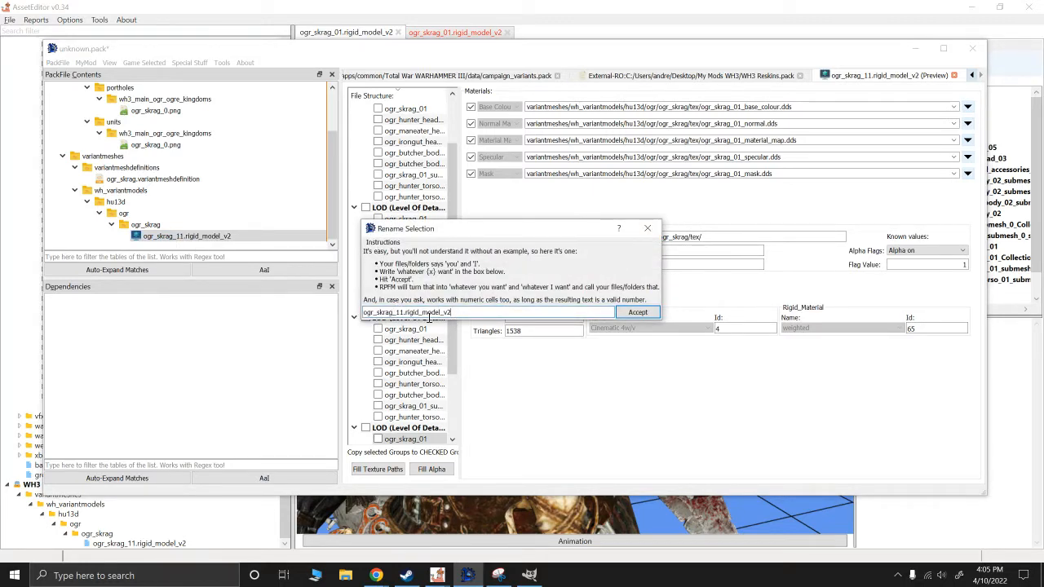
left_click(647, 227)
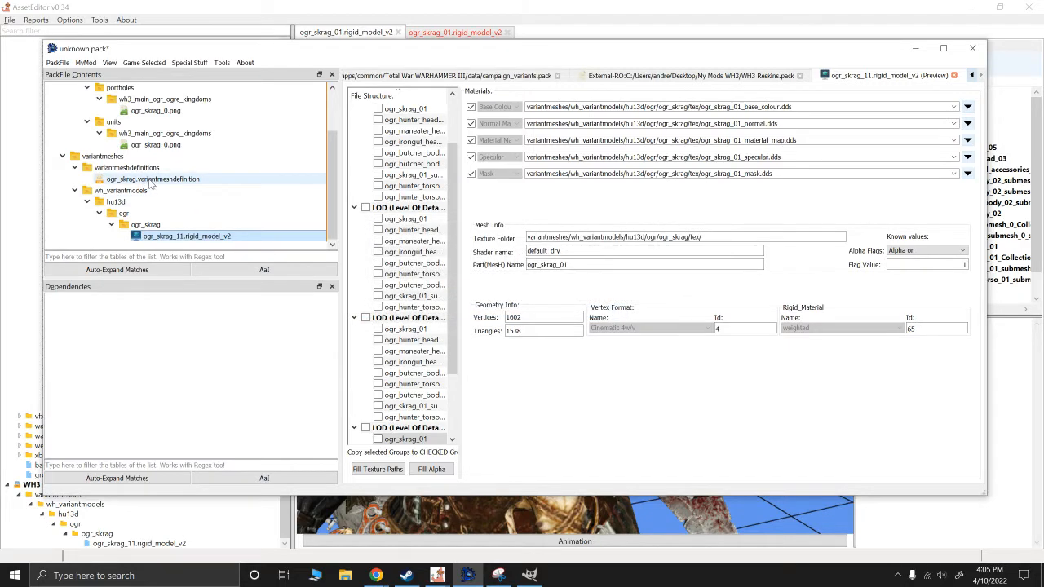
Step: Open ogr_skrag.variantmeshdefinition and change the file name in the body slot's model path to ogr_skrag_11
left_click(152, 181)
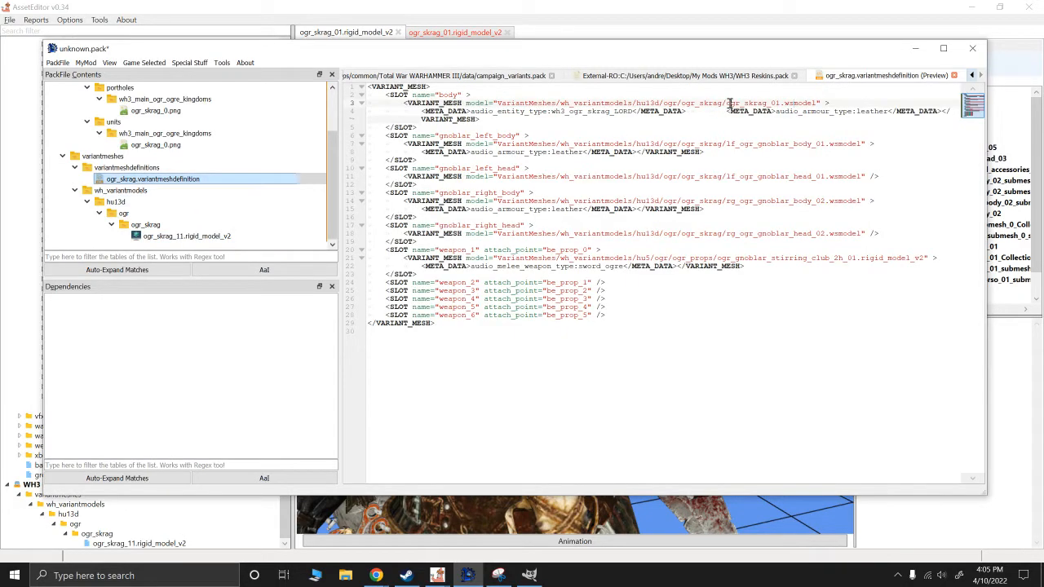
left_click_drag(729, 102, 742, 102)
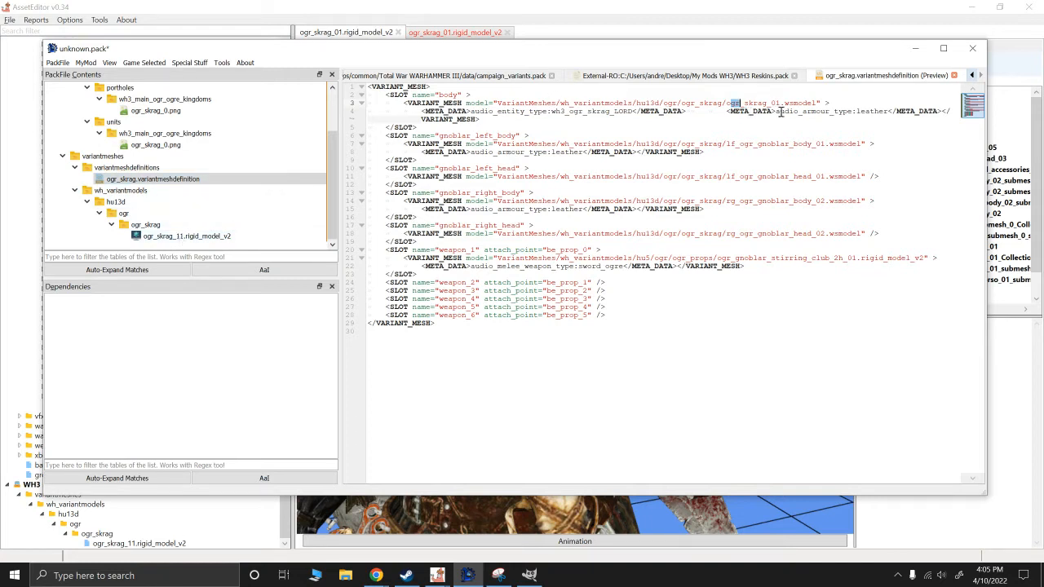
left_click(716, 105)
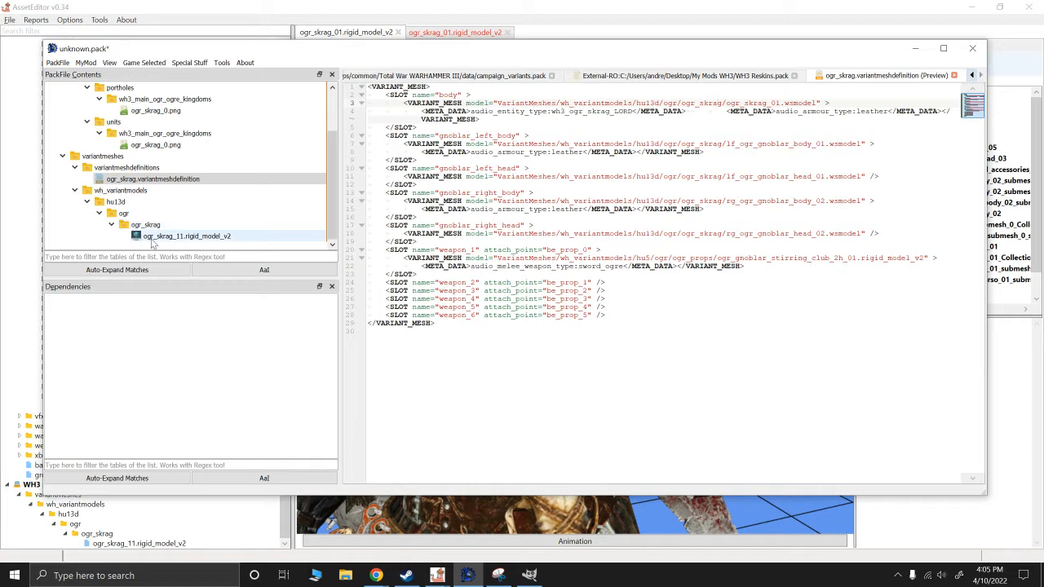
mouse_move(151, 243)
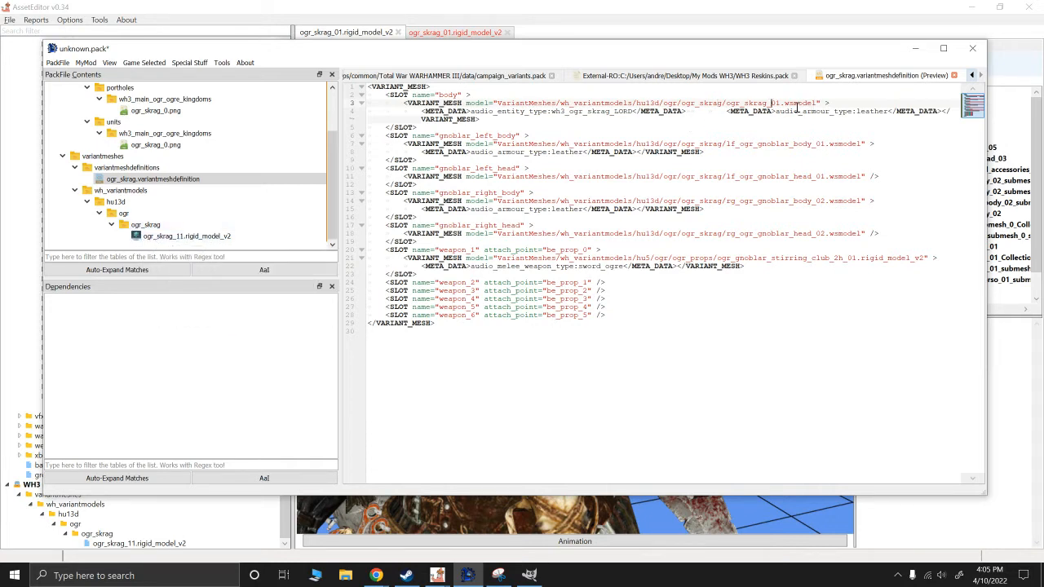
key("BackSpace")
type("1")
Step: Set the file extension of the body slot's model path to rigid_model_v2
key("Delete")
key("Delete")
key("Delete")
key("Delete")
type("rigi")
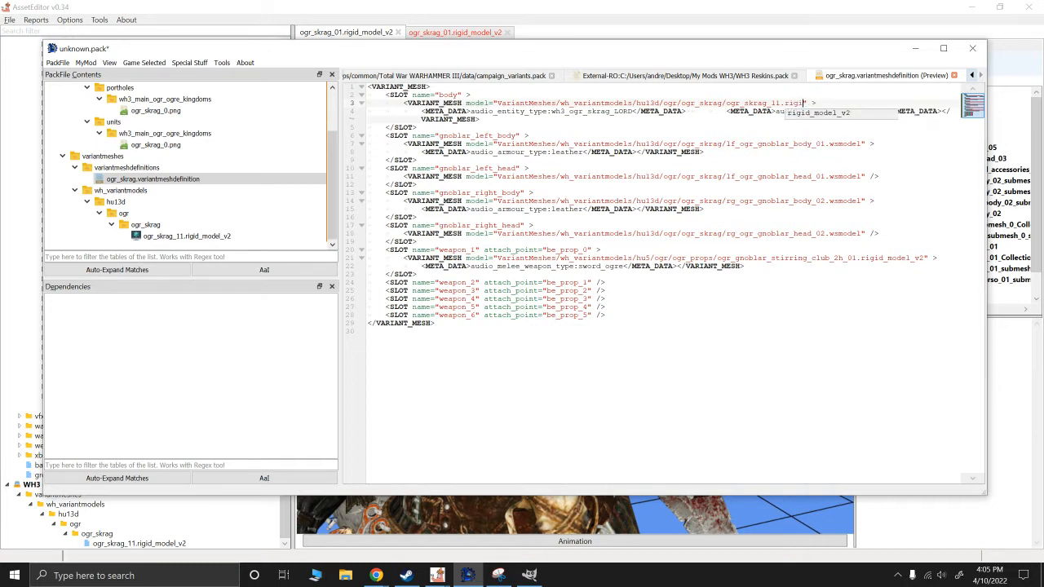
left_click(835, 113)
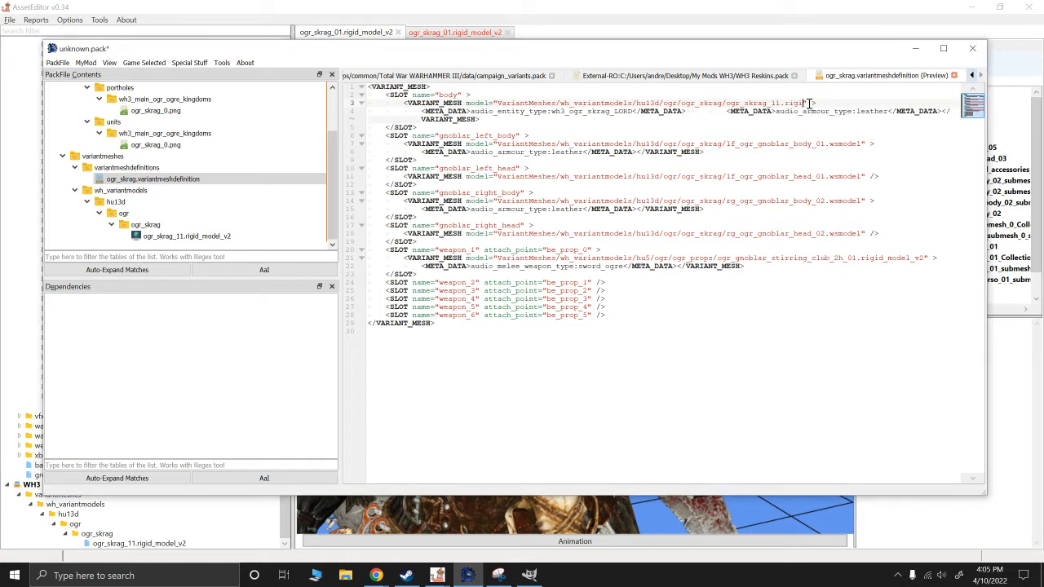
type("d")
key("Tab")
left_click(728, 162)
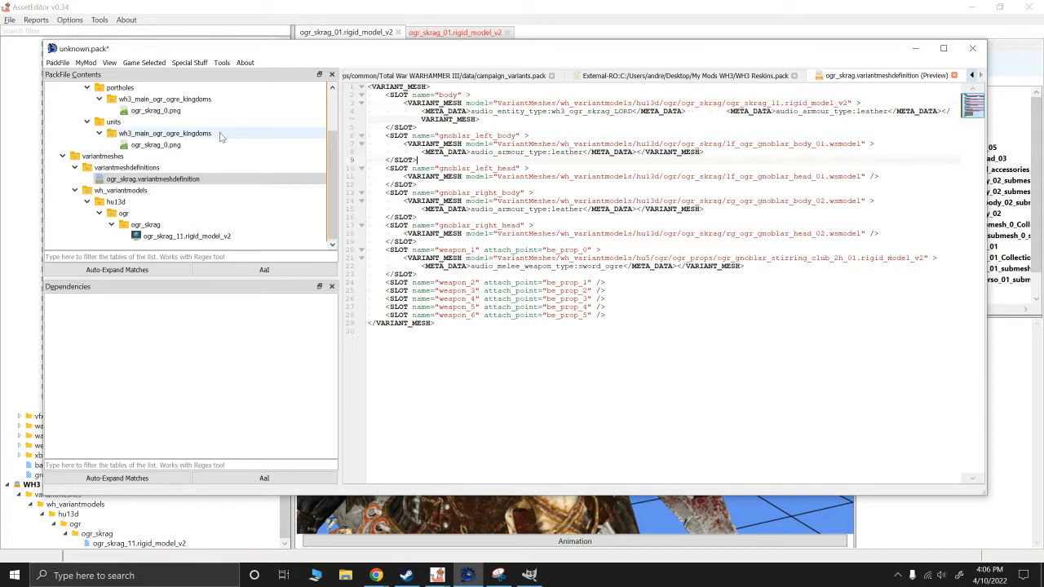
Step: Examine the faction leader, porthole and unit portrait images of ogr_skrag in unknown.pack
scroll(146, 230, "up", 3)
scroll(147, 230, "down", 2)
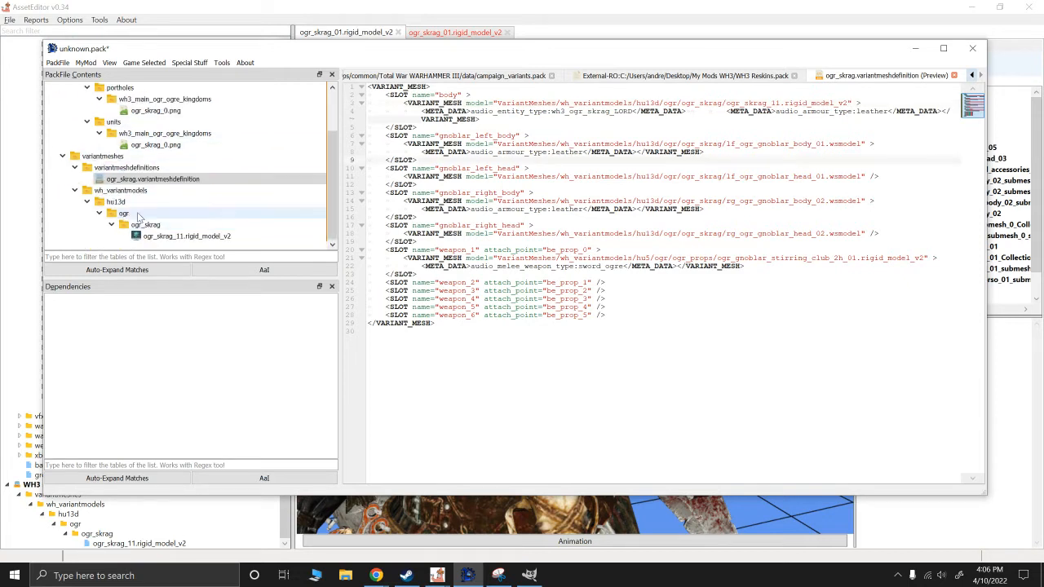
scroll(147, 230, "up", 2)
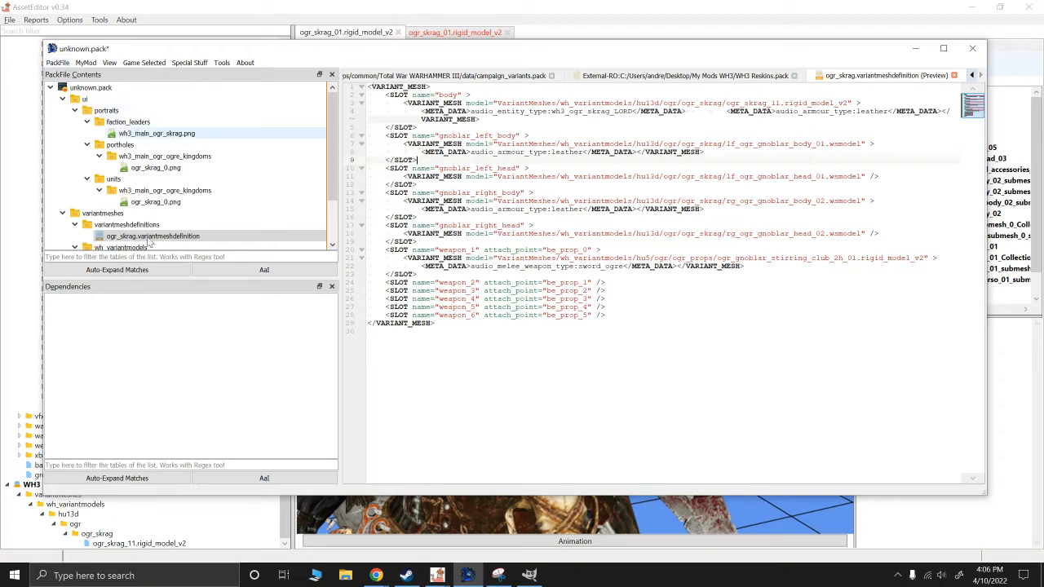
left_click(163, 133)
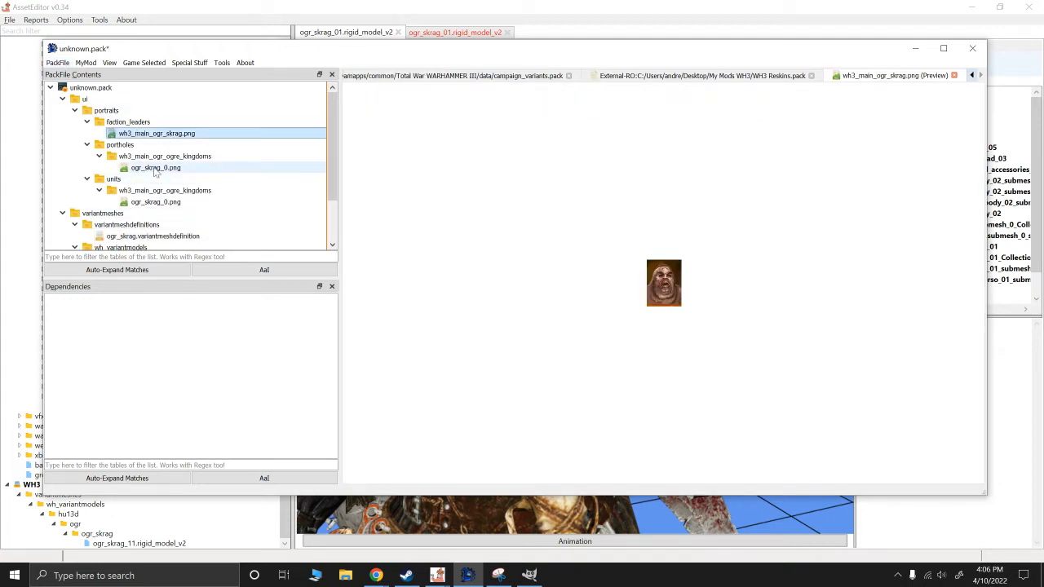
left_click(156, 168)
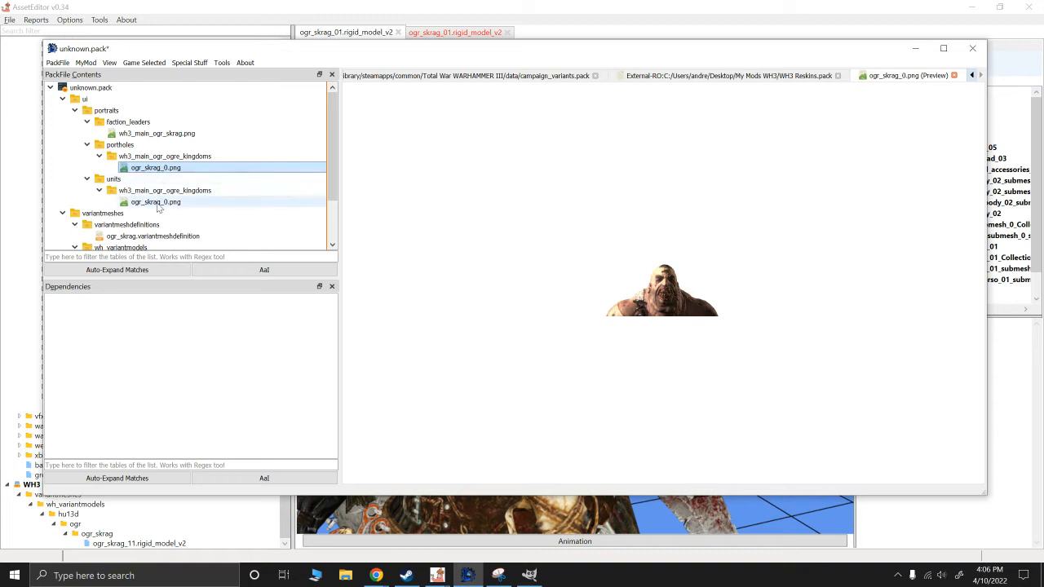
left_click(158, 203)
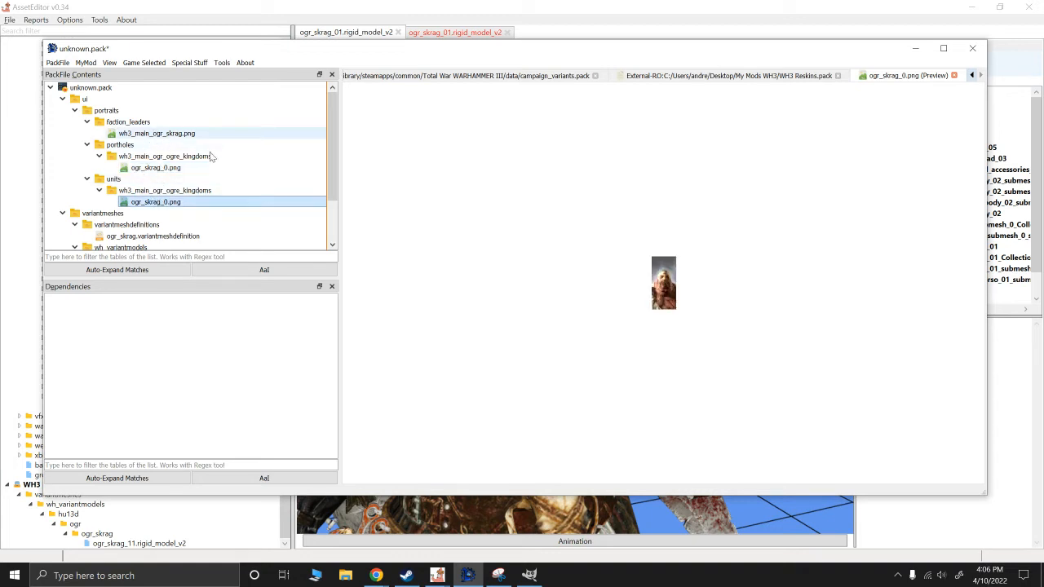
left_click(161, 134)
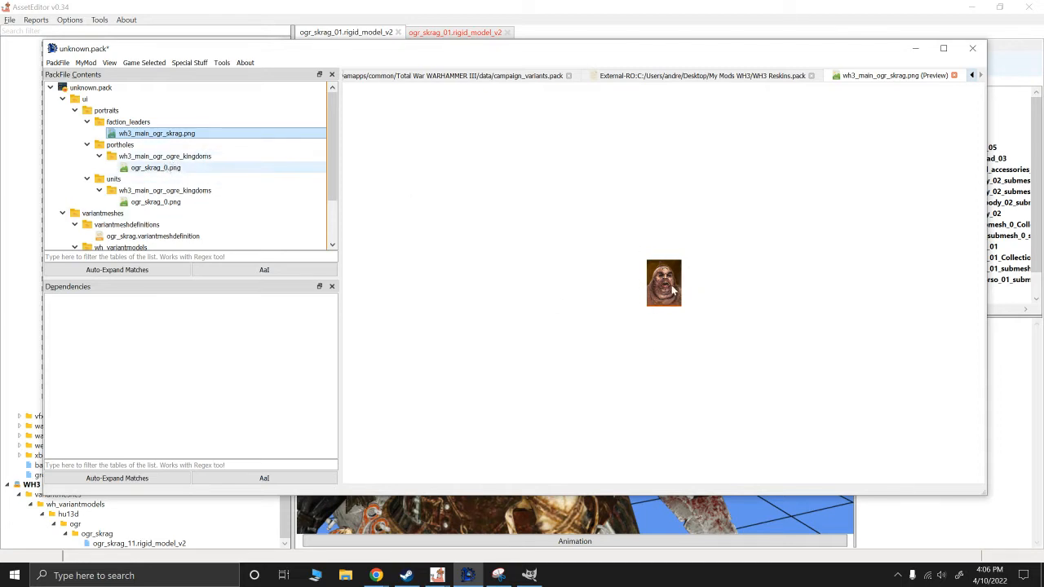
left_click(161, 168)
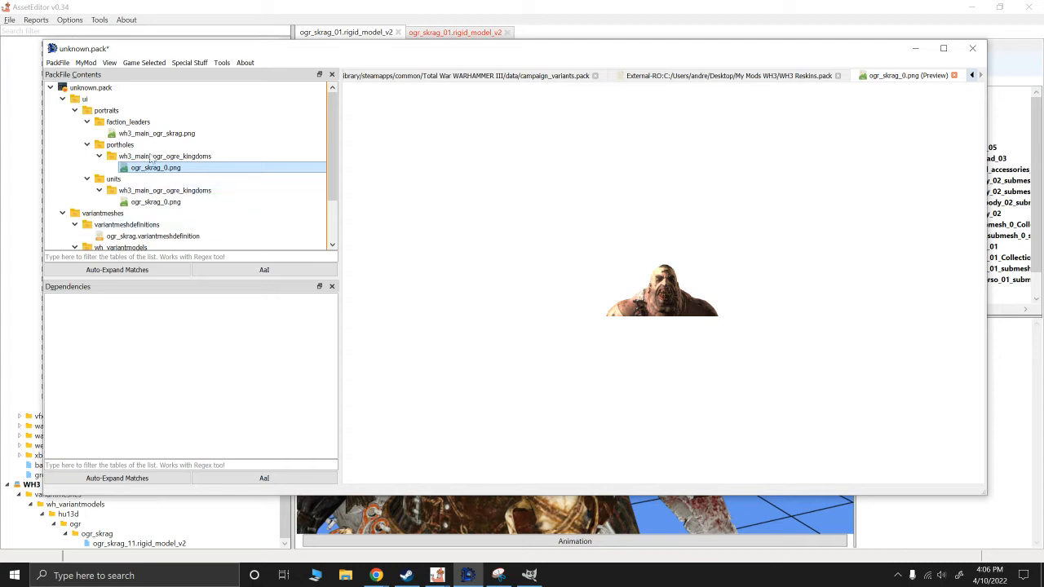
left_click(151, 135)
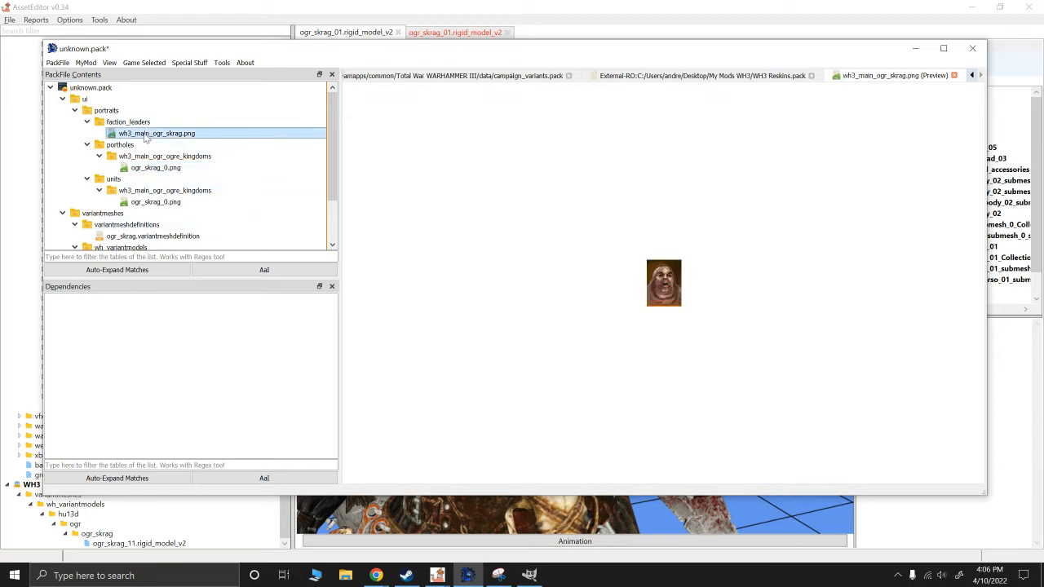
right_click(145, 135)
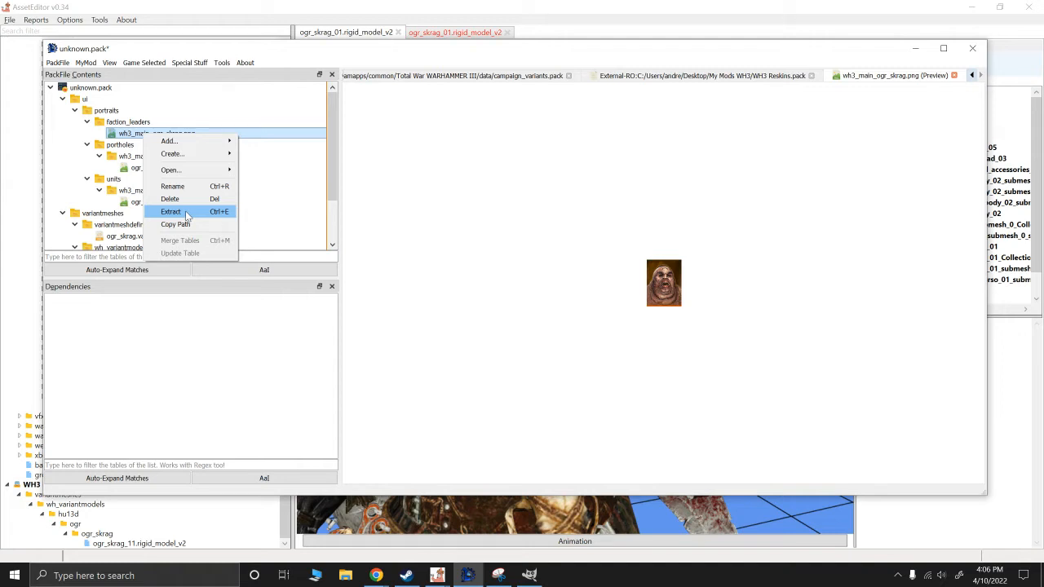
left_click(135, 174)
left_click(152, 169)
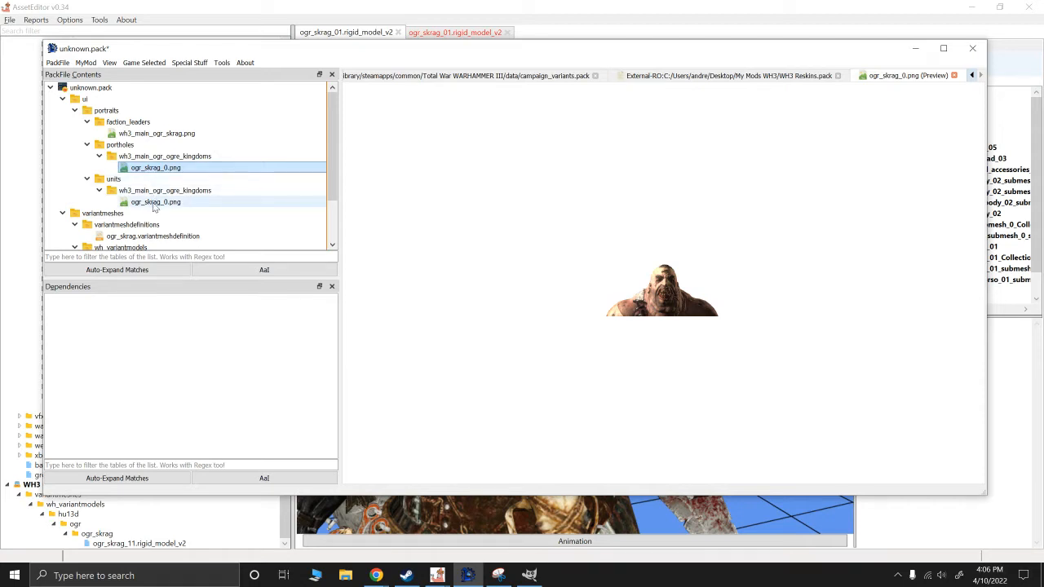
left_click(155, 202)
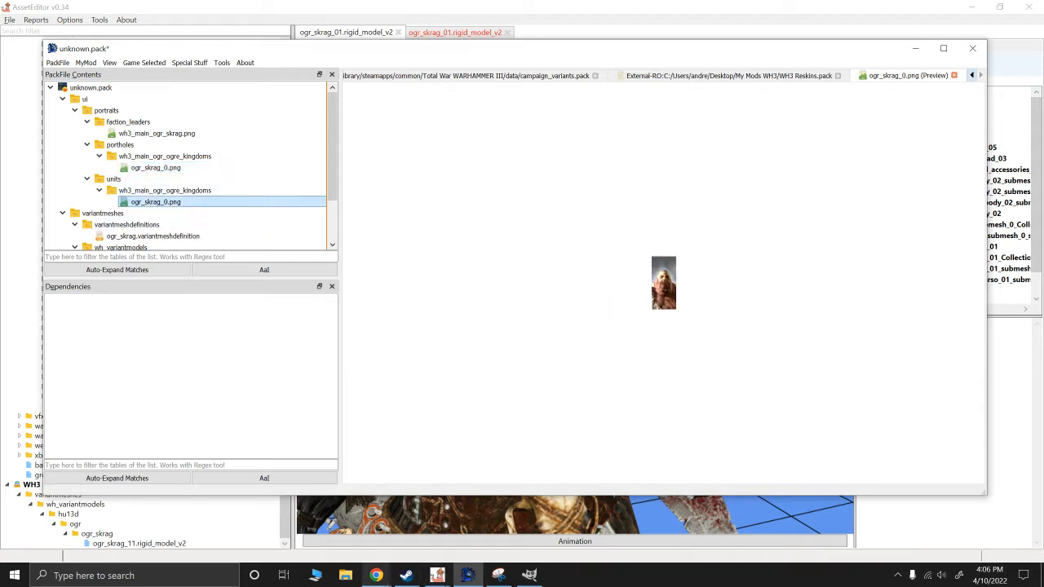
Step: Switch to File Explorer and open the Screwing Around folder inside the Total War WARHAMMER III directory
left_click(345, 575)
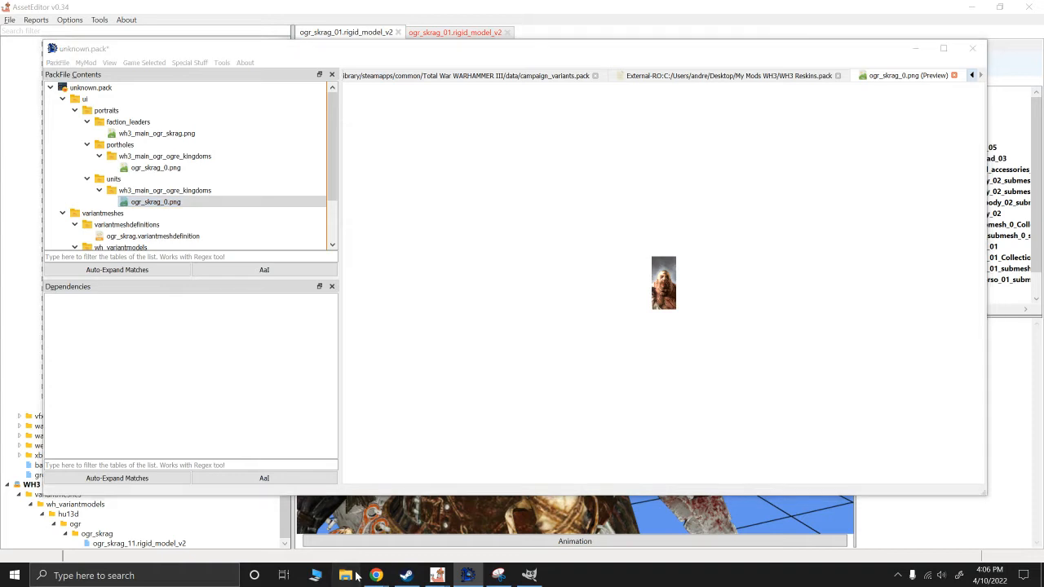
scroll(681, 244, "down", 2)
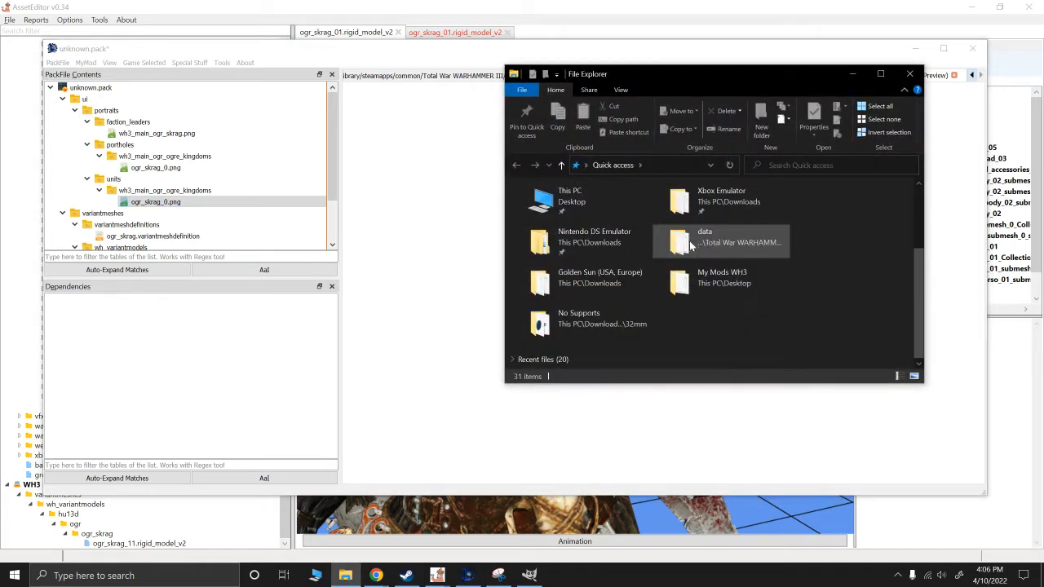
double_click(684, 236)
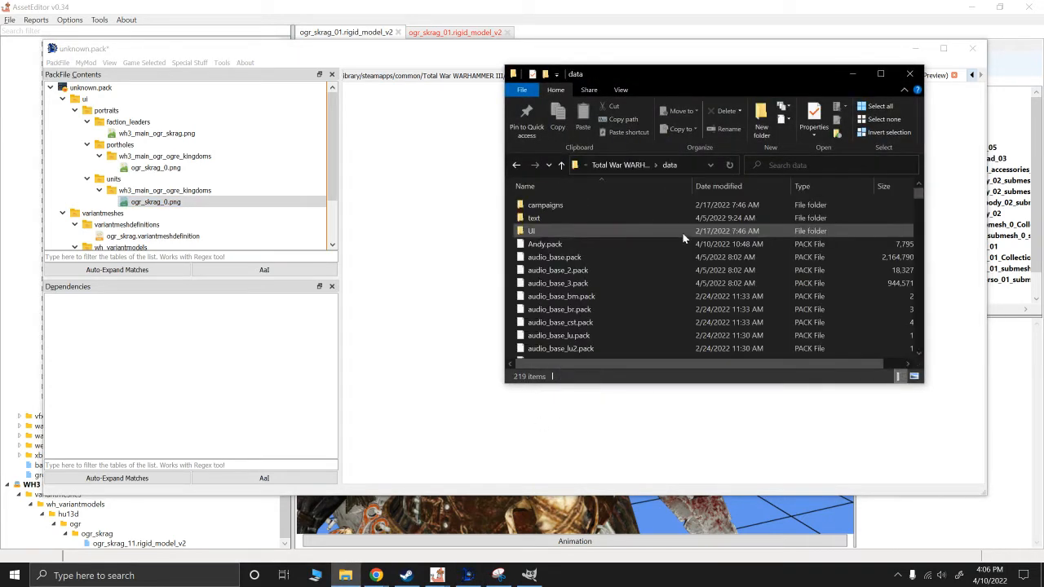
left_click(619, 165)
double_click(552, 231)
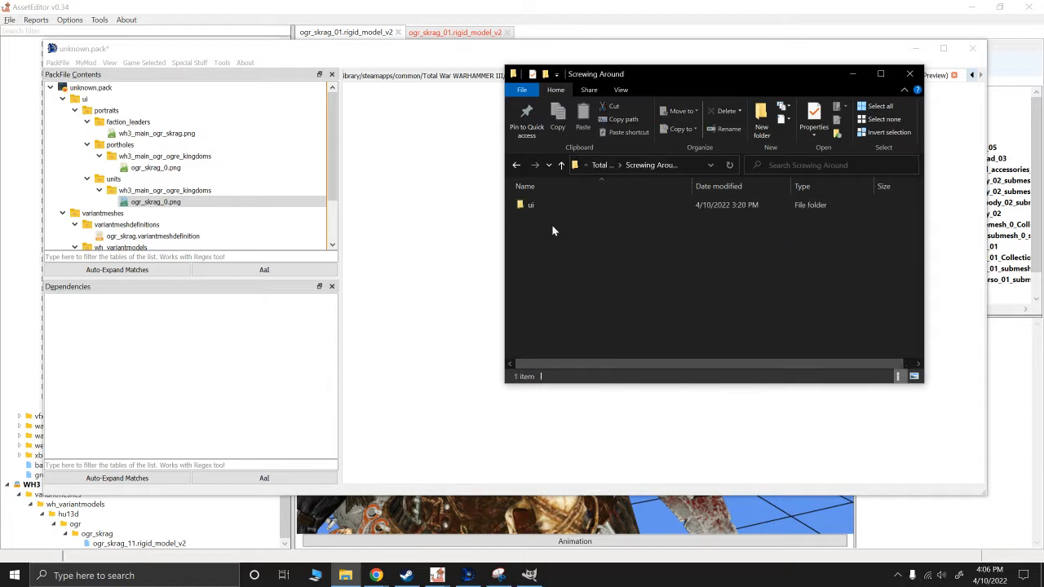
Step: Open the portraits folder inside the ui folder
double_click(544, 208)
double_click(546, 204)
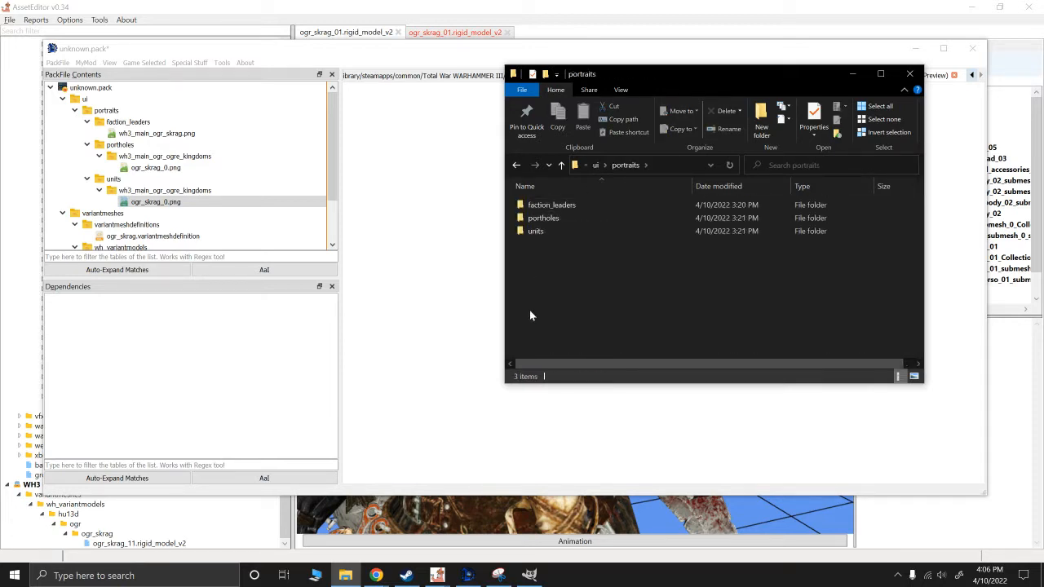
left_click(529, 575)
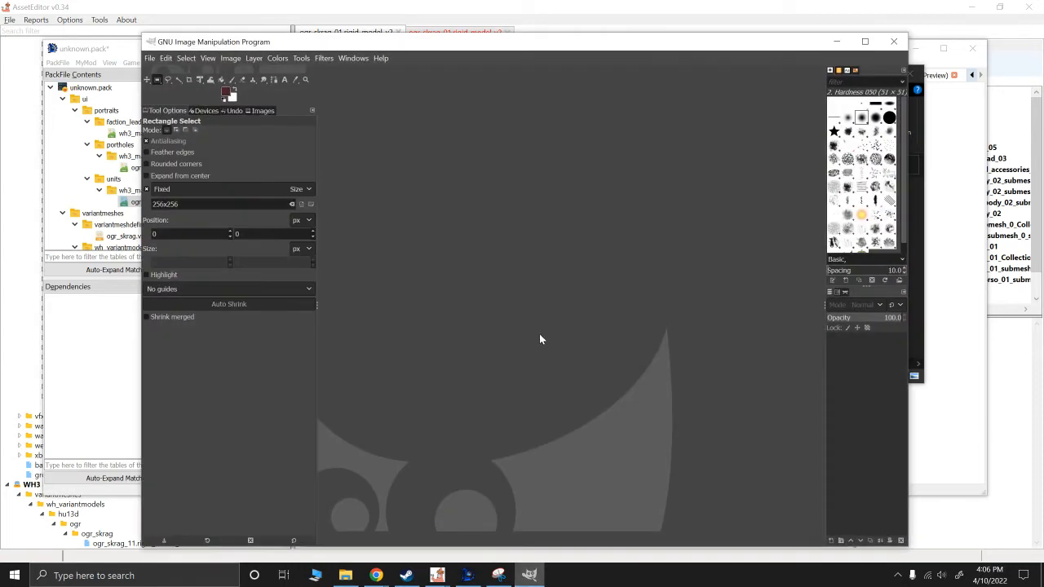
left_click(835, 42)
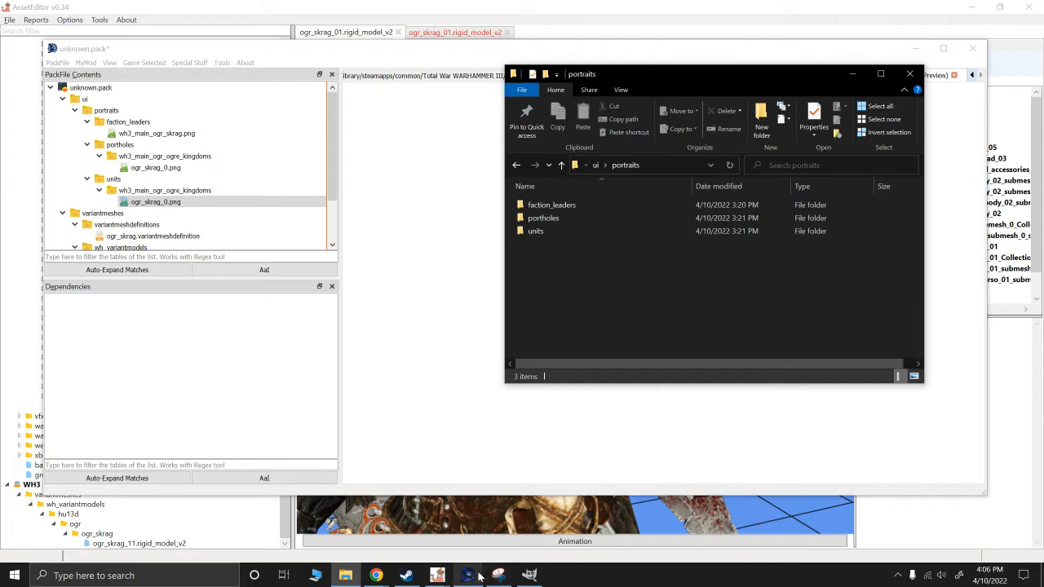
Step: Examine the Skrag snip in Snipping Tool and the head and shoulders of the reskinned model in AssetEditor
mouse_move(480, 576)
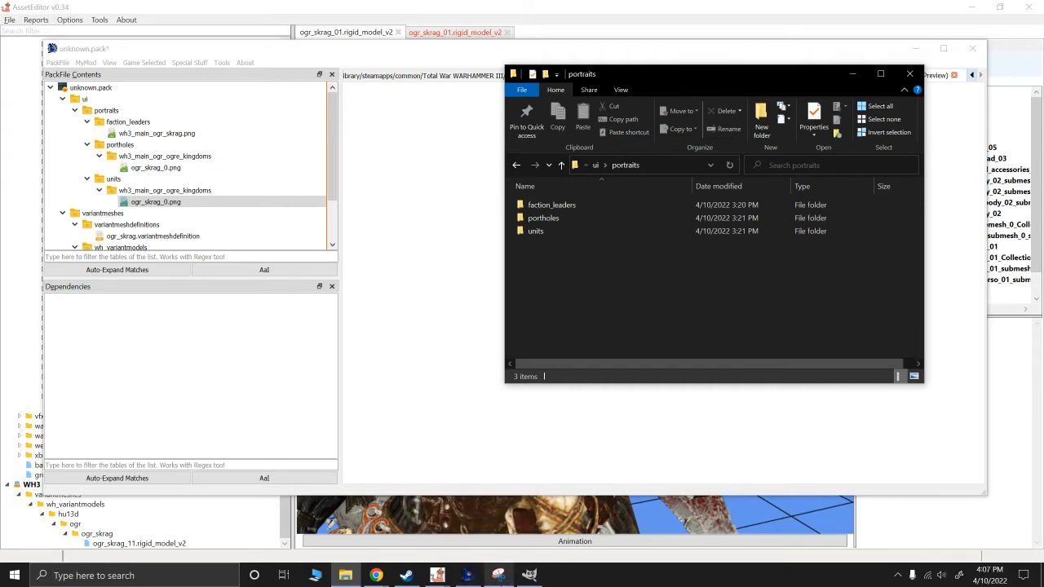
left_click(498, 574)
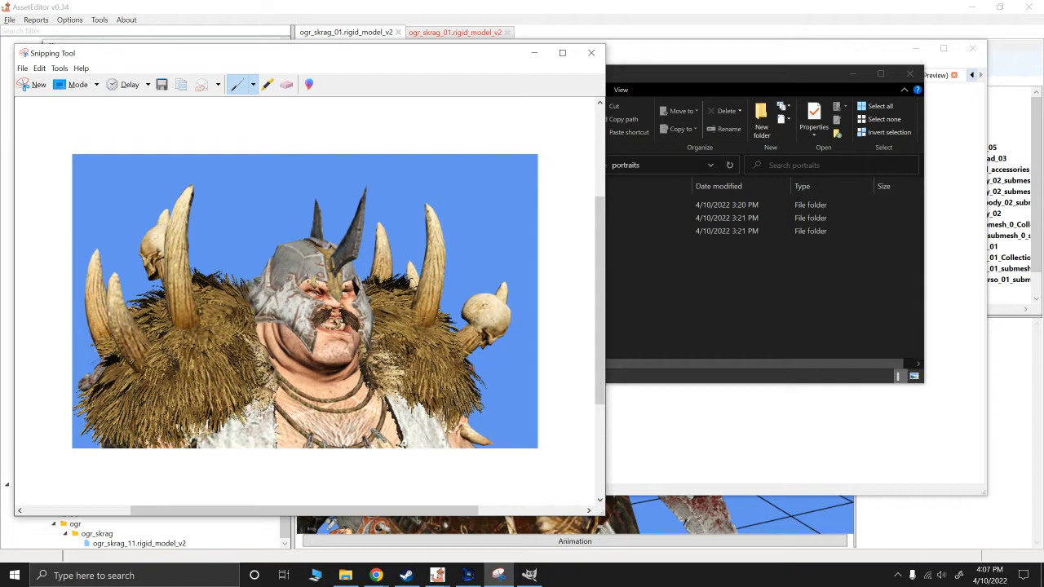
left_click(891, 515)
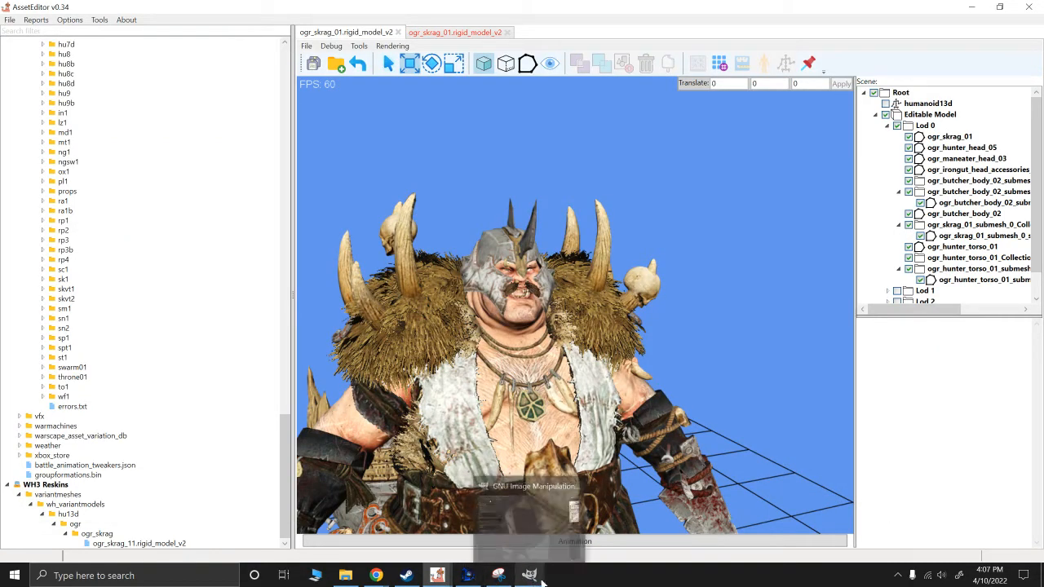
scroll(692, 328, "up", 5)
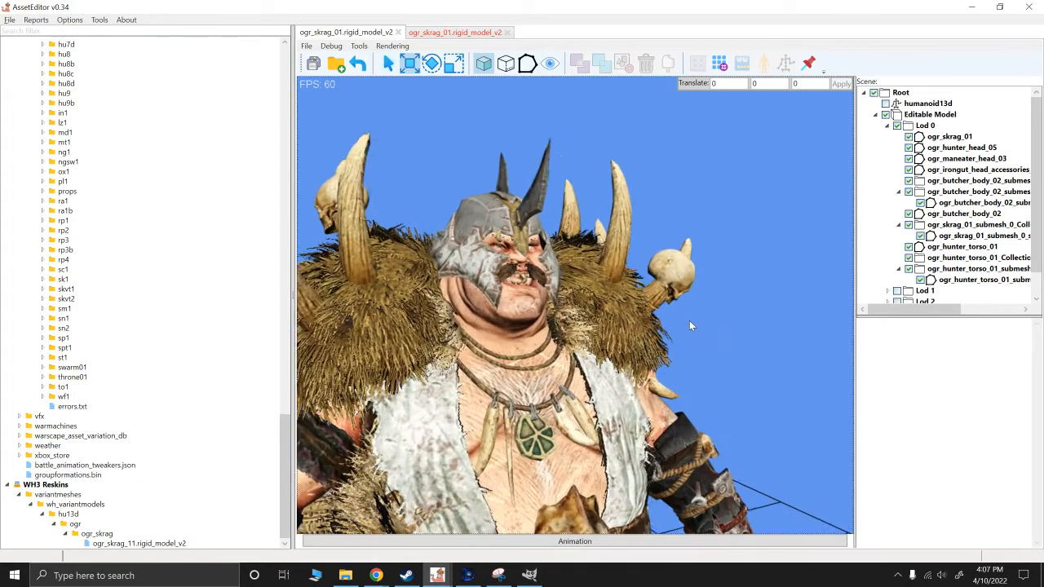
mouse_move(738, 346)
left_mouse_down("alt")
mouse_move(755, 345)
mouse_move(749, 354)
left_mouse_up("alt")
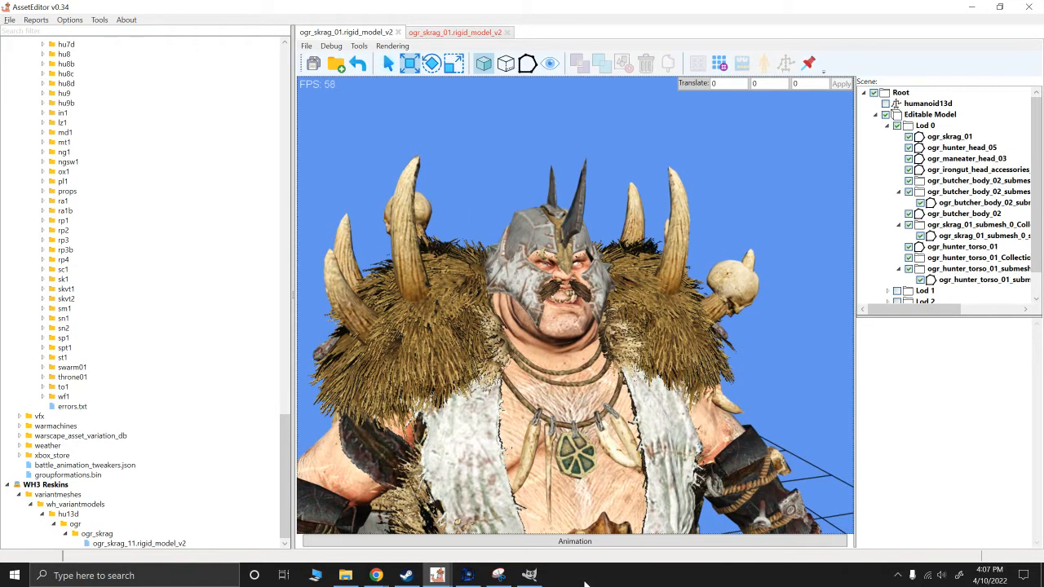
mouse_move(530, 577)
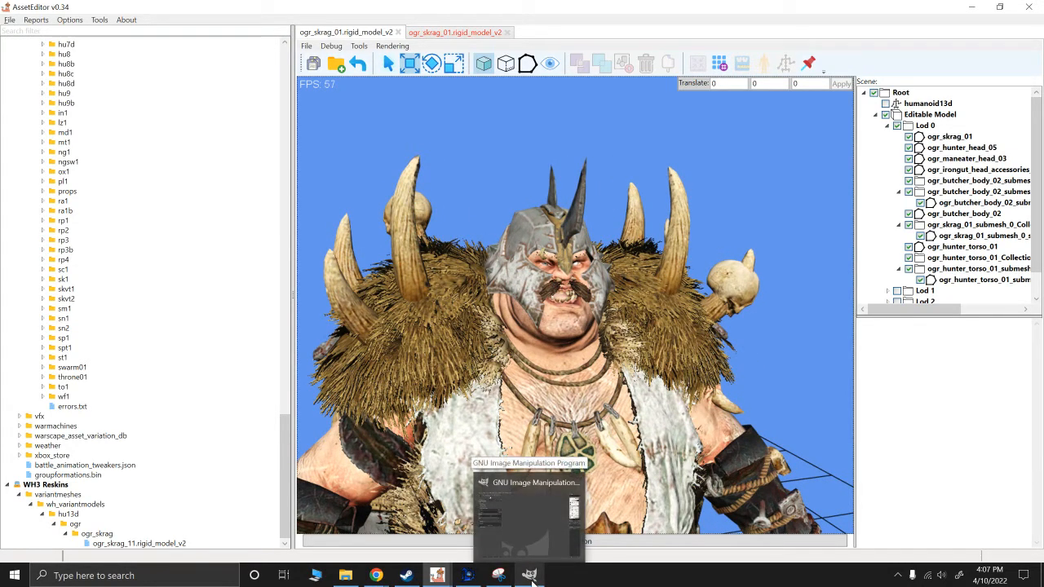
left_click(529, 574)
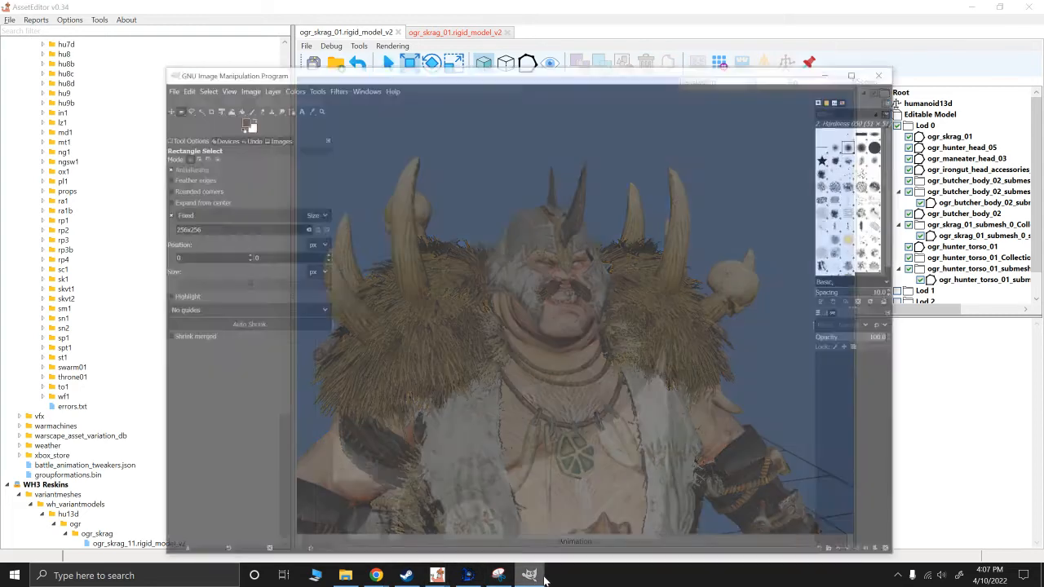
right_click(401, 216)
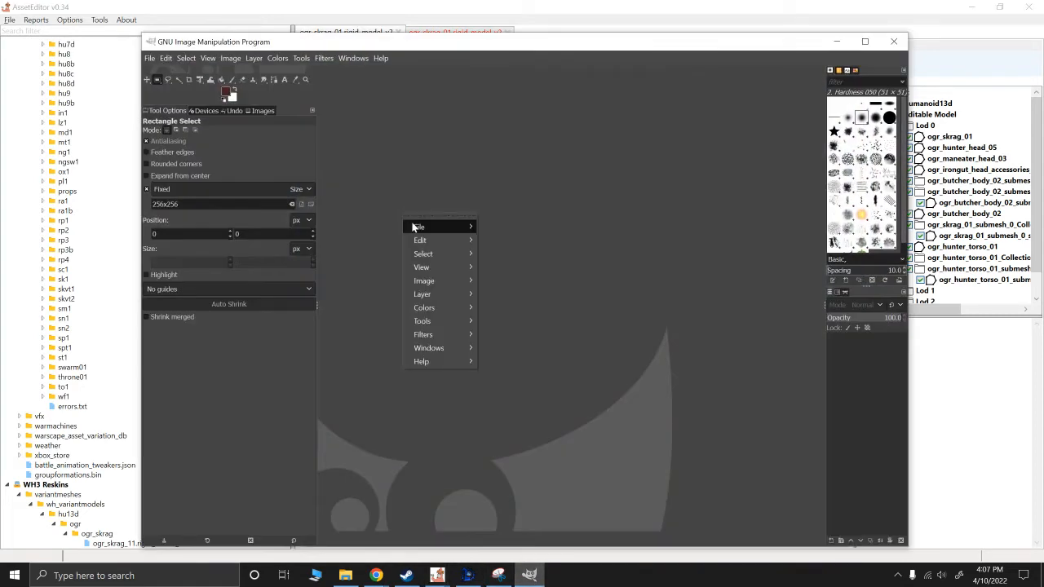
left_click(154, 57)
left_click(150, 58)
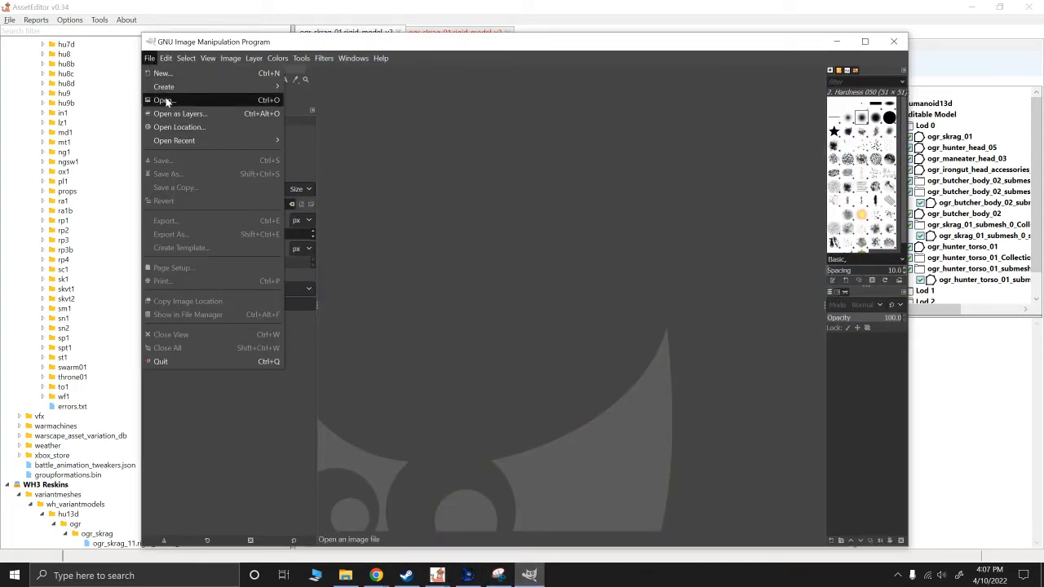
left_click(163, 99)
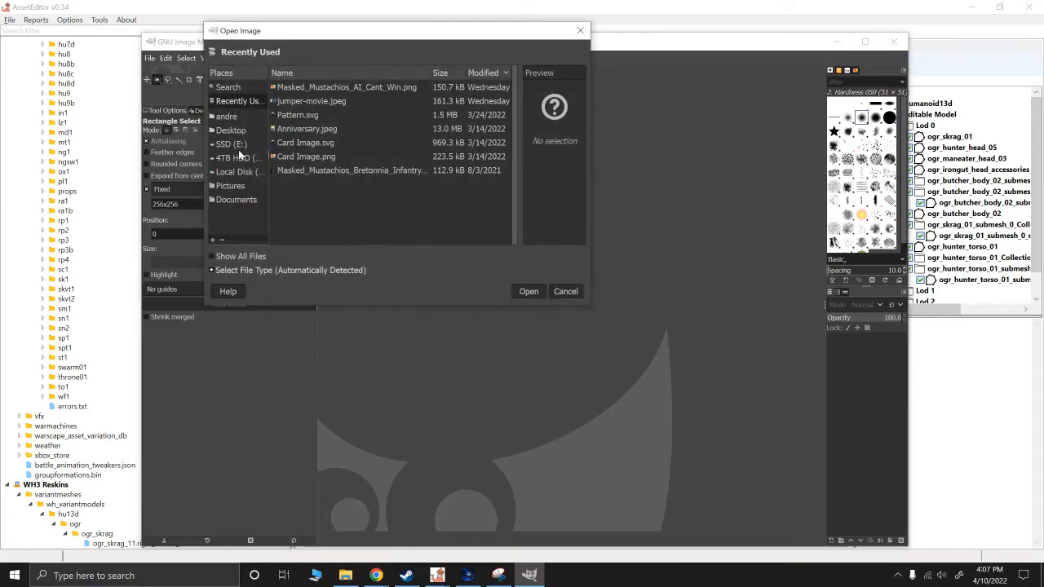
left_click(579, 31)
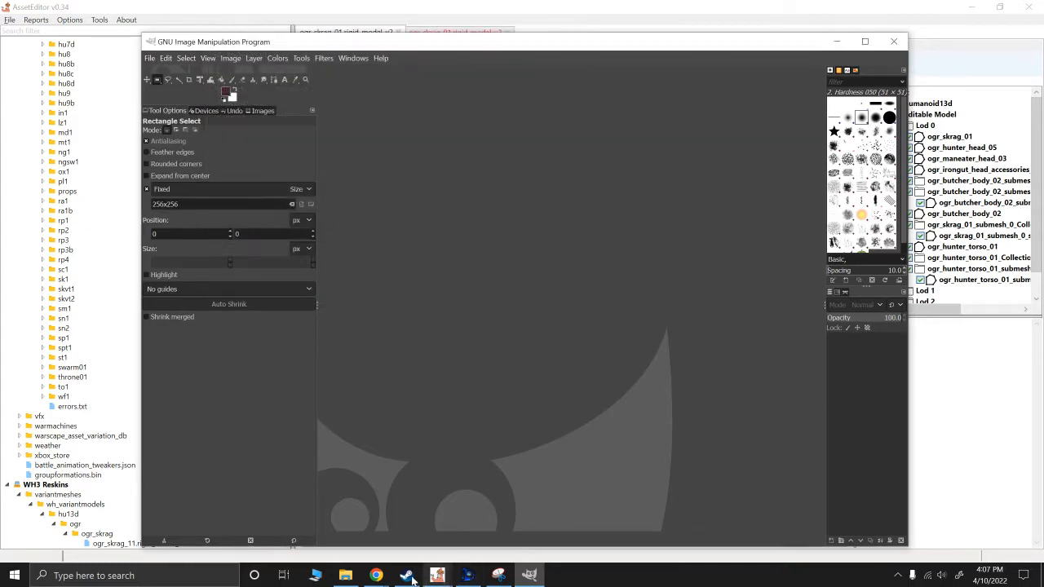
Step: Switch to File Explorer and open wh3_main_ogr_skrag from the faction_leaders folder in GIMP
left_click(345, 574)
double_click(570, 205)
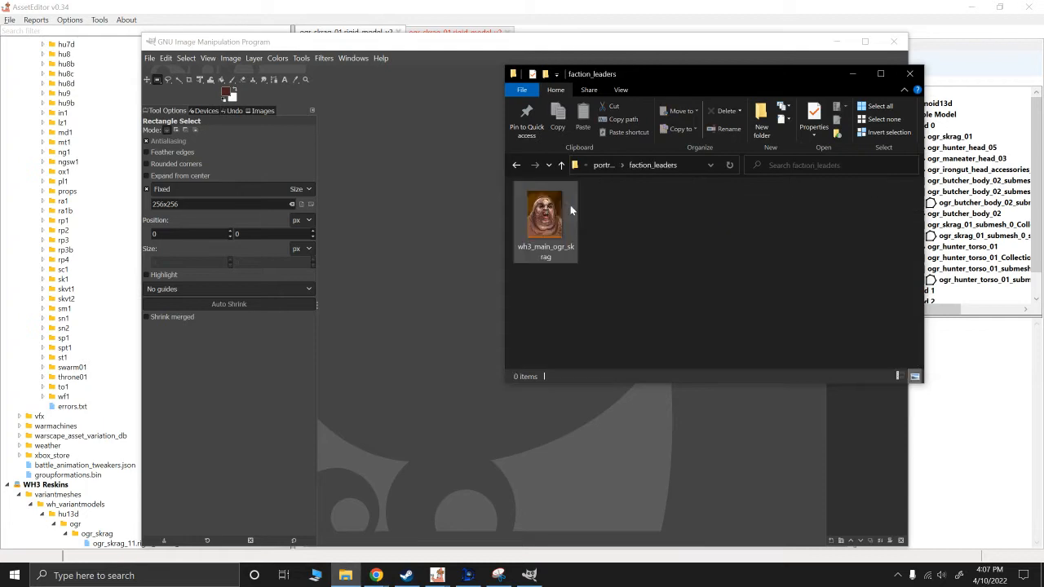
right_click(549, 213)
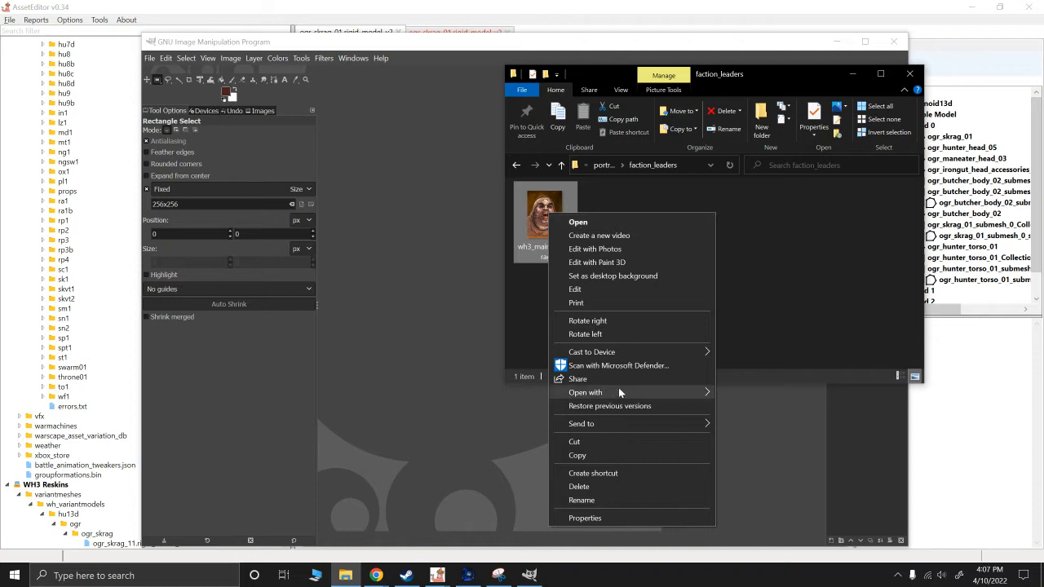
mouse_move(620, 392)
left_click(739, 394)
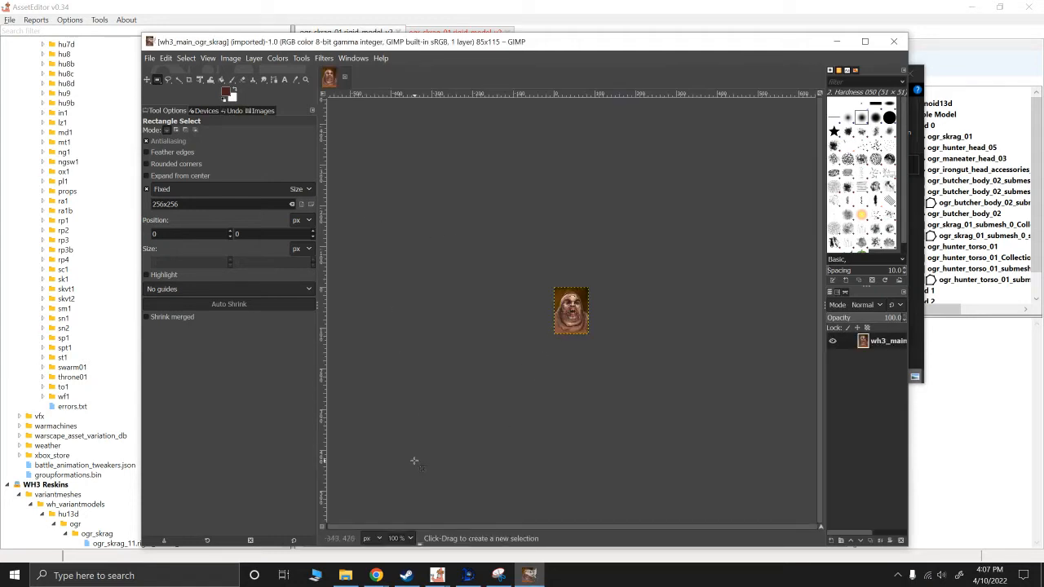
Step: Open the ogr_skrag_0 image from the portholes folder's wh3_main_ogr_ogre_kingdoms subfolder in GIMP
left_click(345, 575)
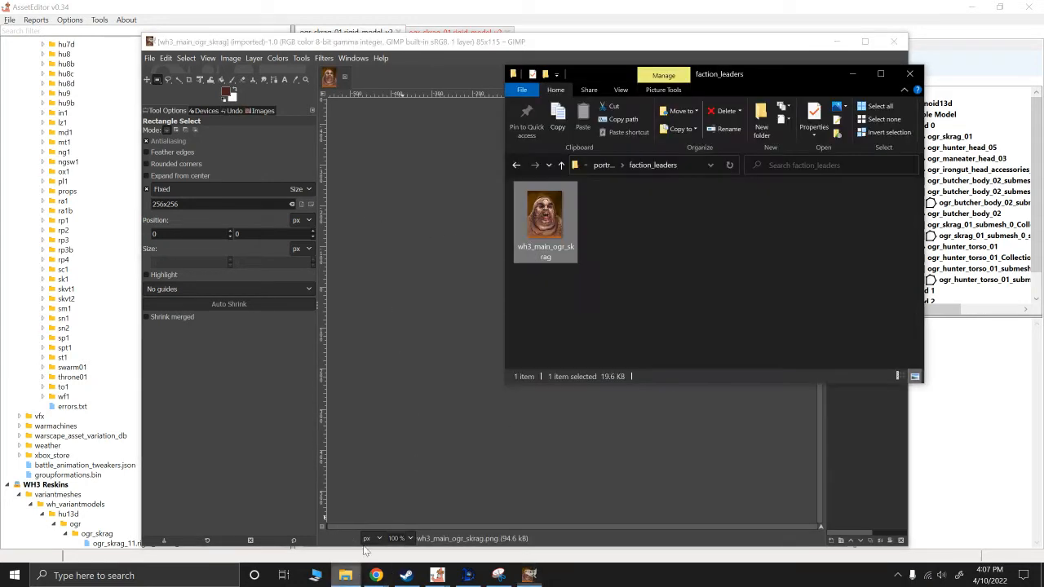
left_click(601, 165)
double_click(548, 214)
double_click(574, 209)
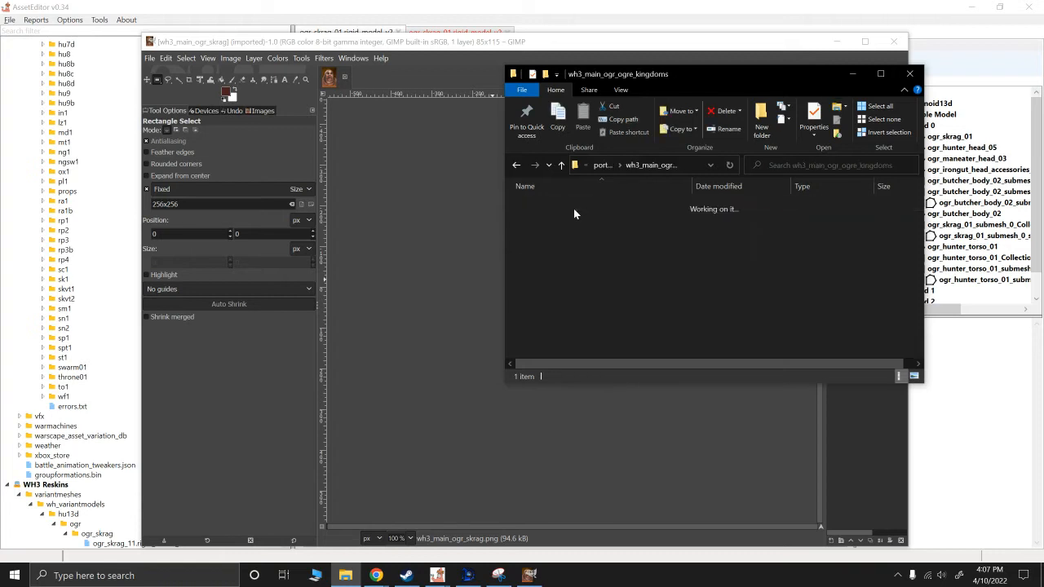
right_click(552, 228)
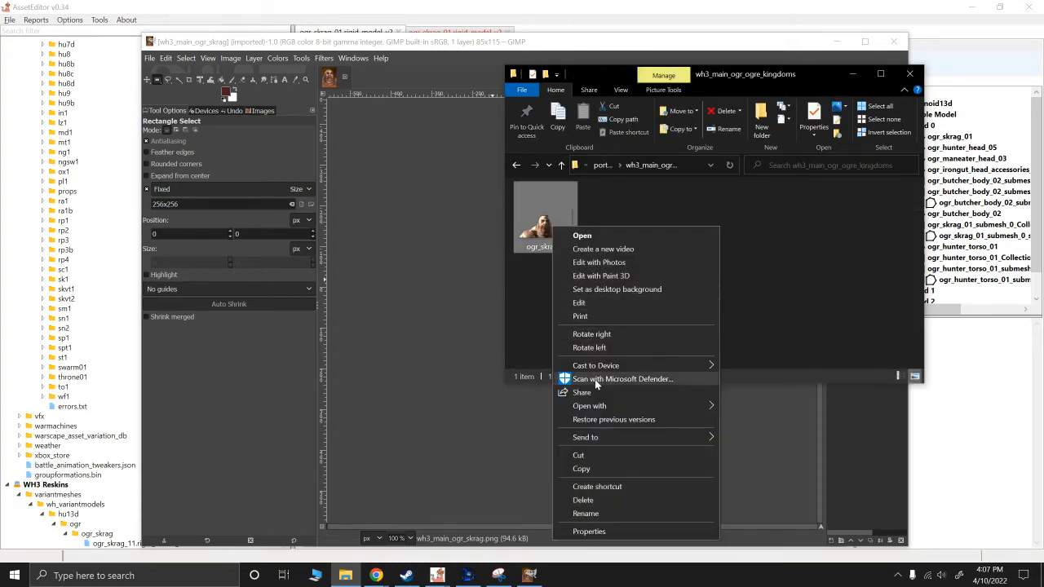
mouse_move(632, 404)
left_click(762, 406)
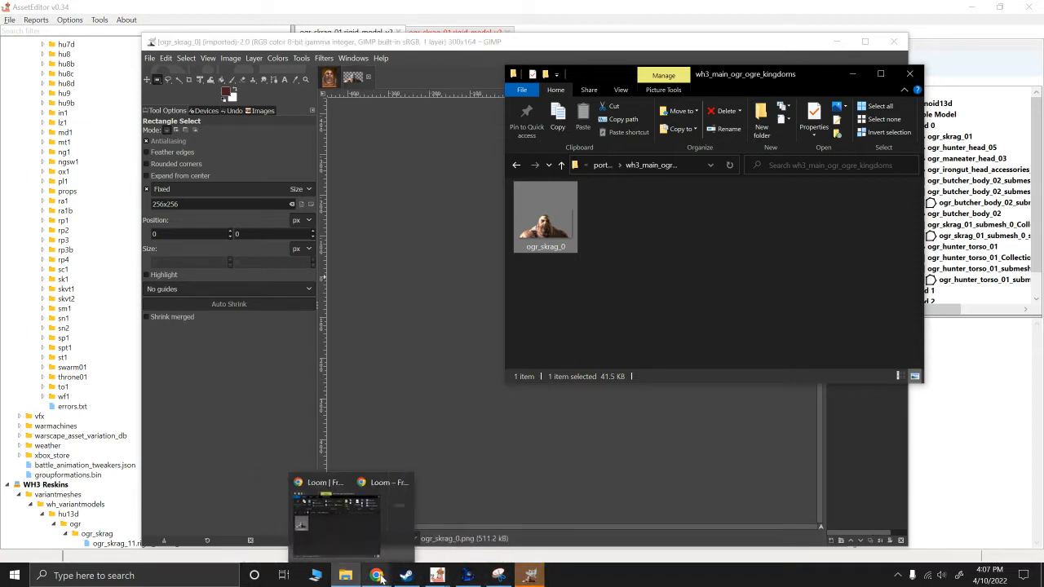
Step: Open the ogr_skrag_0 image from the units folder's wh3_main_ogr_ogre_kingdoms subfolder in GIMP
mouse_move(353, 581)
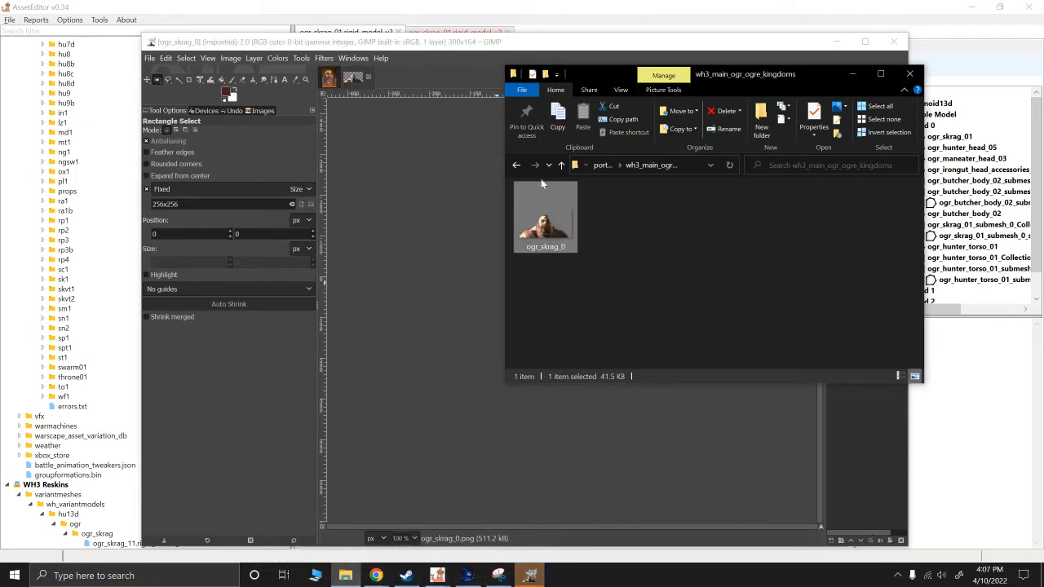
left_click(515, 165)
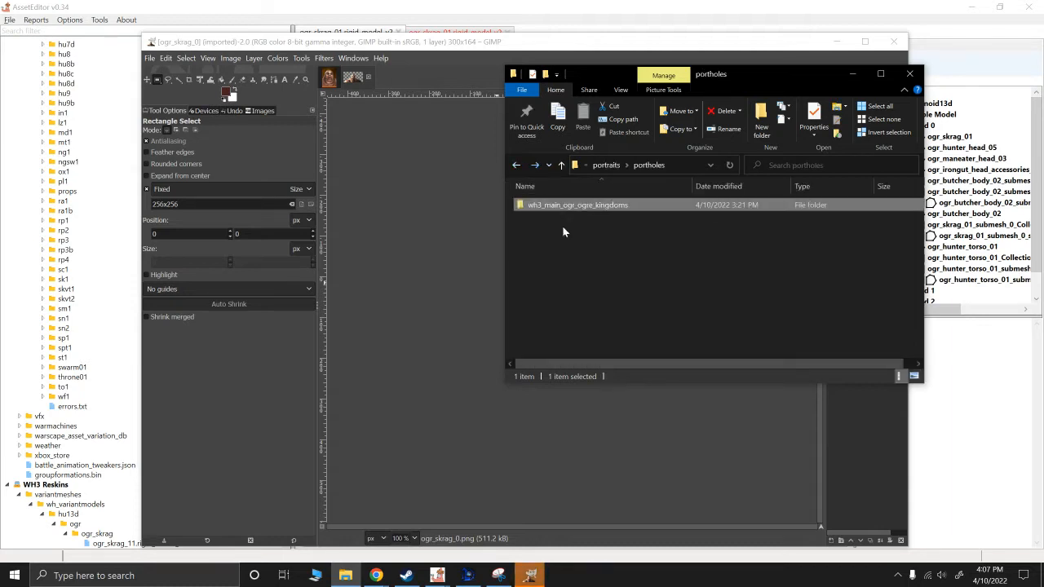
left_click(515, 166)
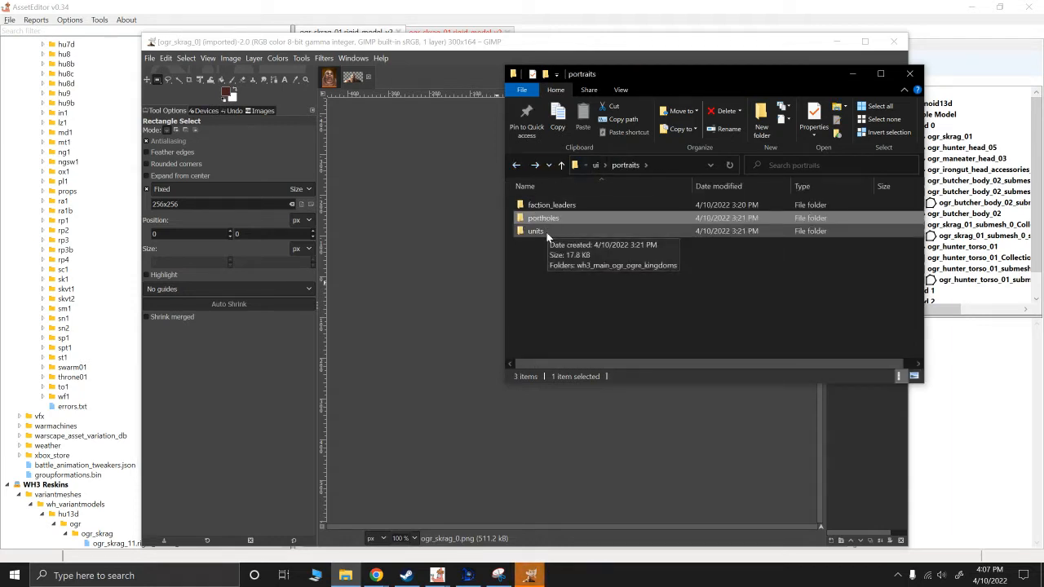
double_click(546, 232)
double_click(543, 205)
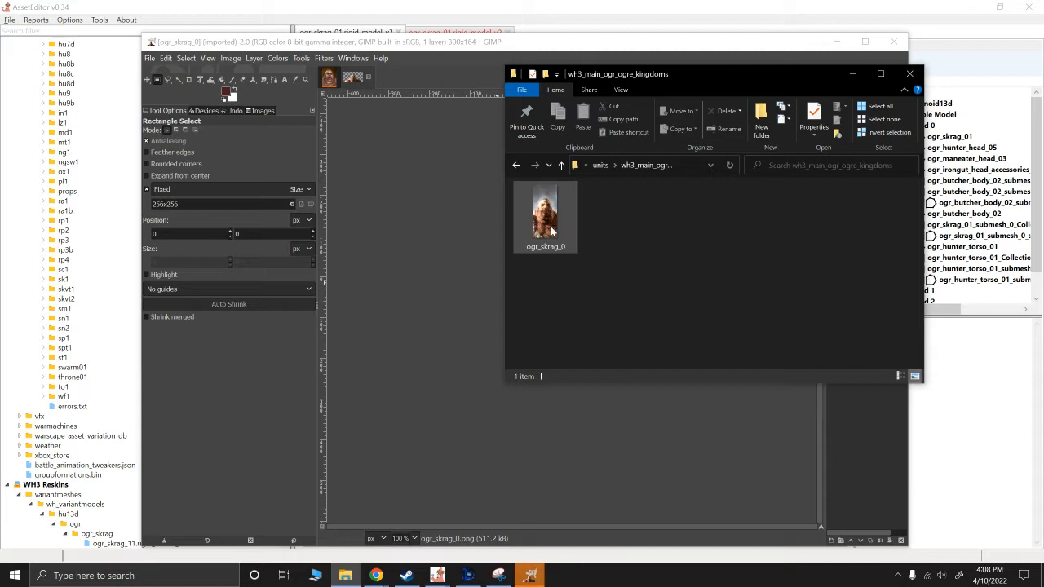
right_click(551, 232)
mouse_move(609, 405)
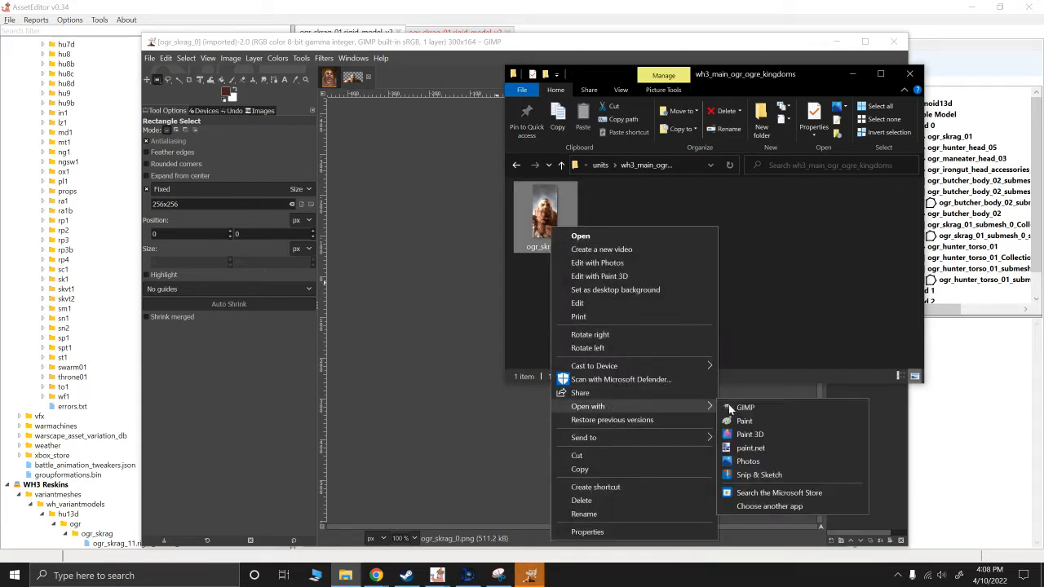
left_click(730, 409)
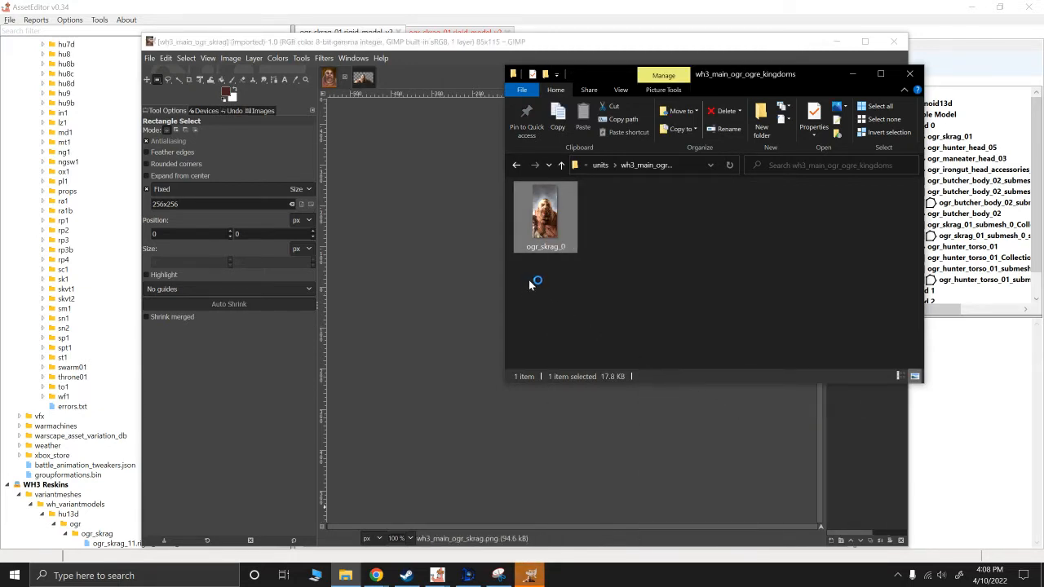
left_click(538, 583)
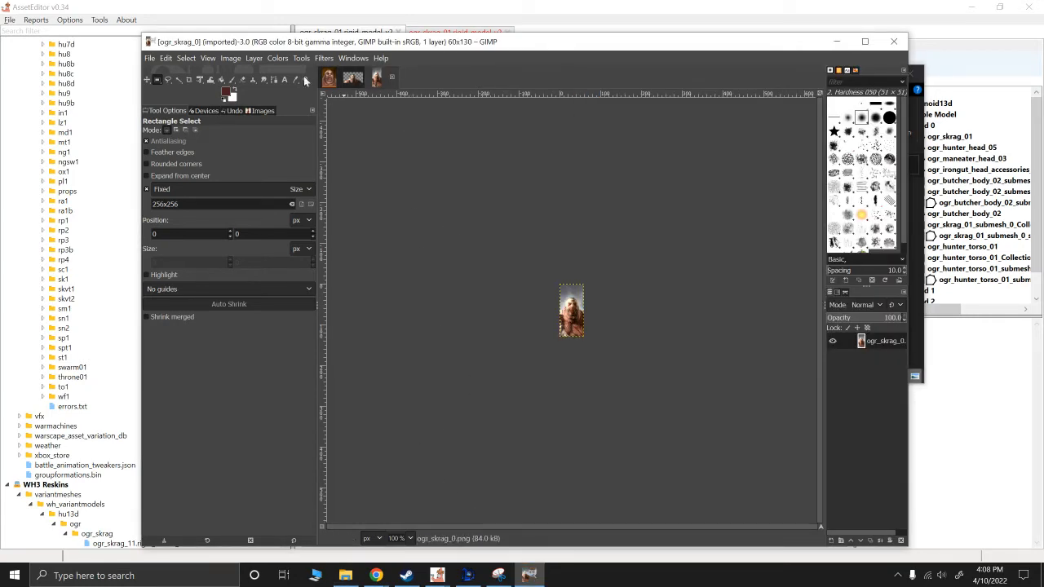
Step: Review the Skrag snip, then open the Skrag PNG from the Downloads folder in GIMP
left_click(499, 576)
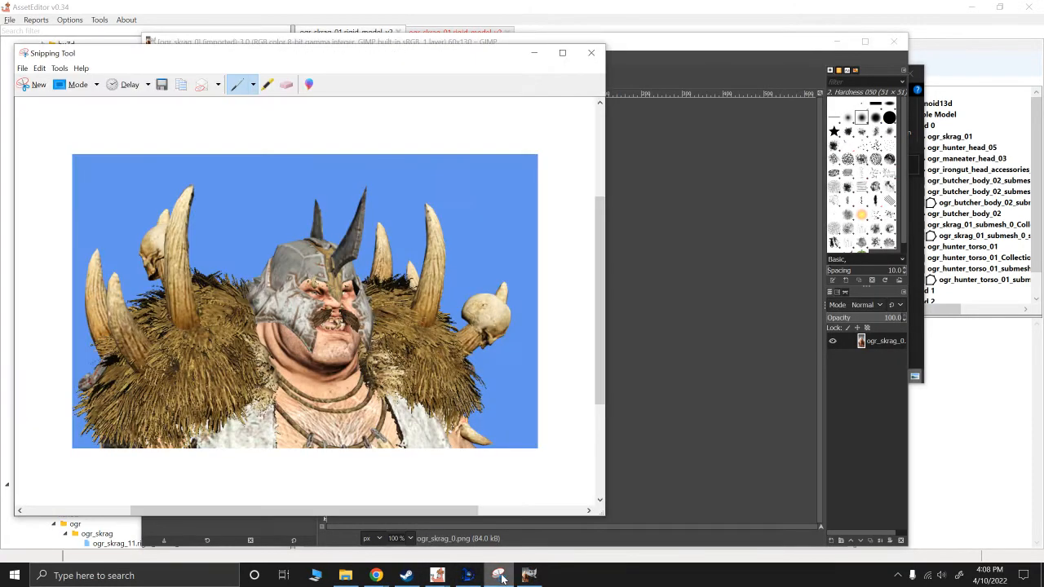
left_click(700, 347)
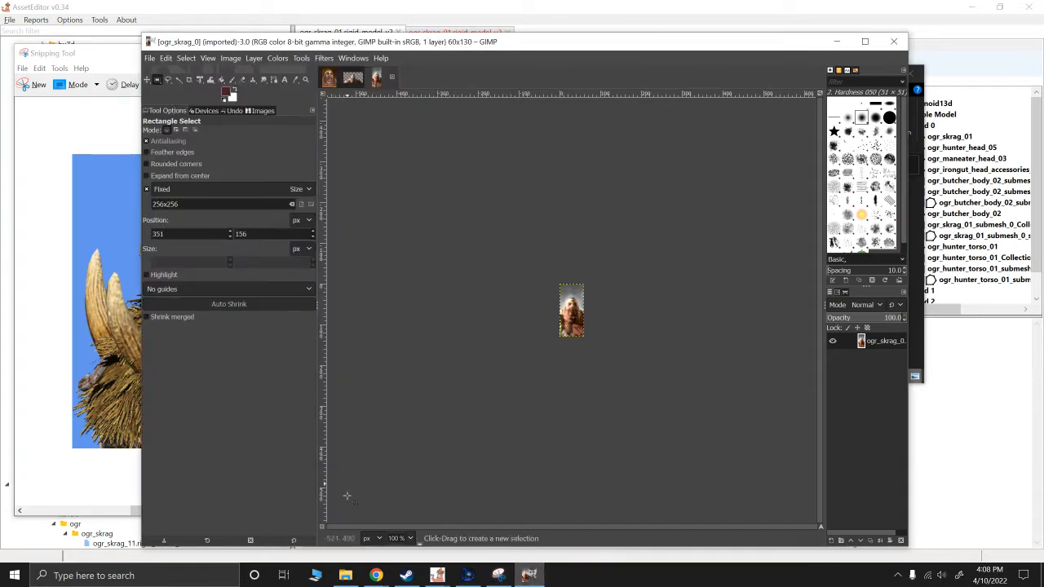
left_click(348, 578)
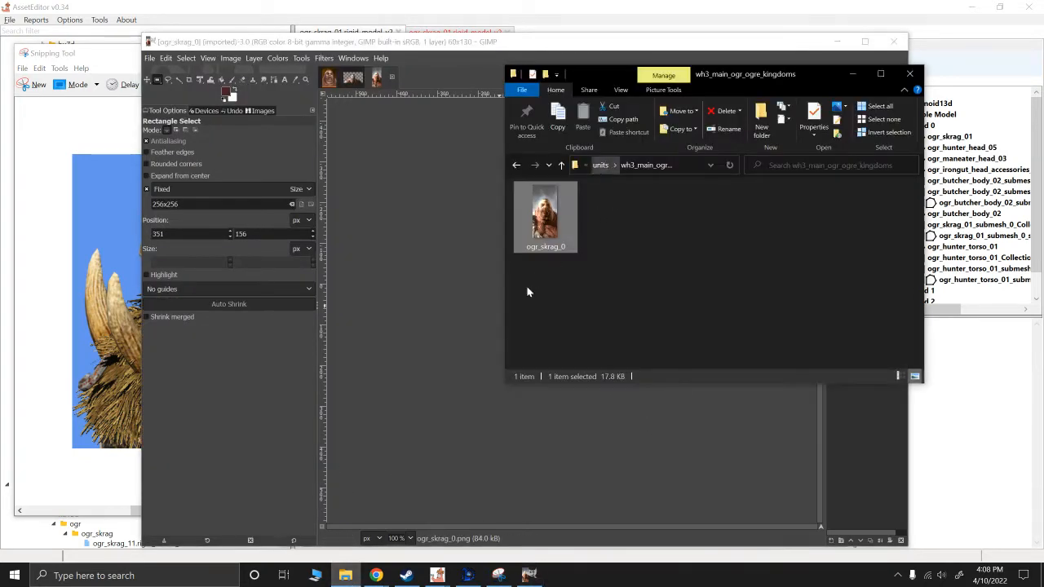
right_click(346, 575)
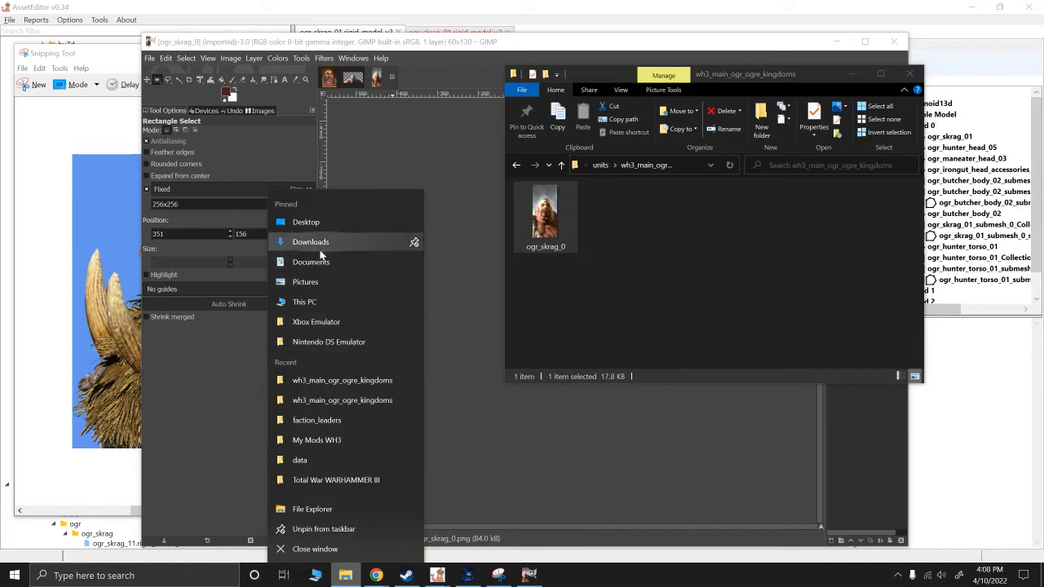
left_click(310, 242)
left_click(552, 236)
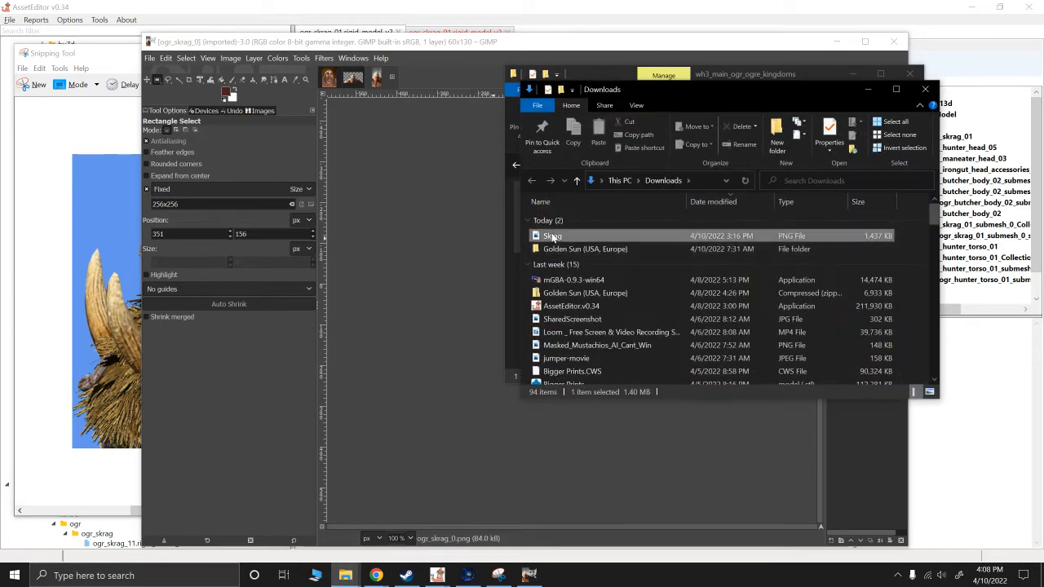
double_click(553, 237)
left_click(1029, 9)
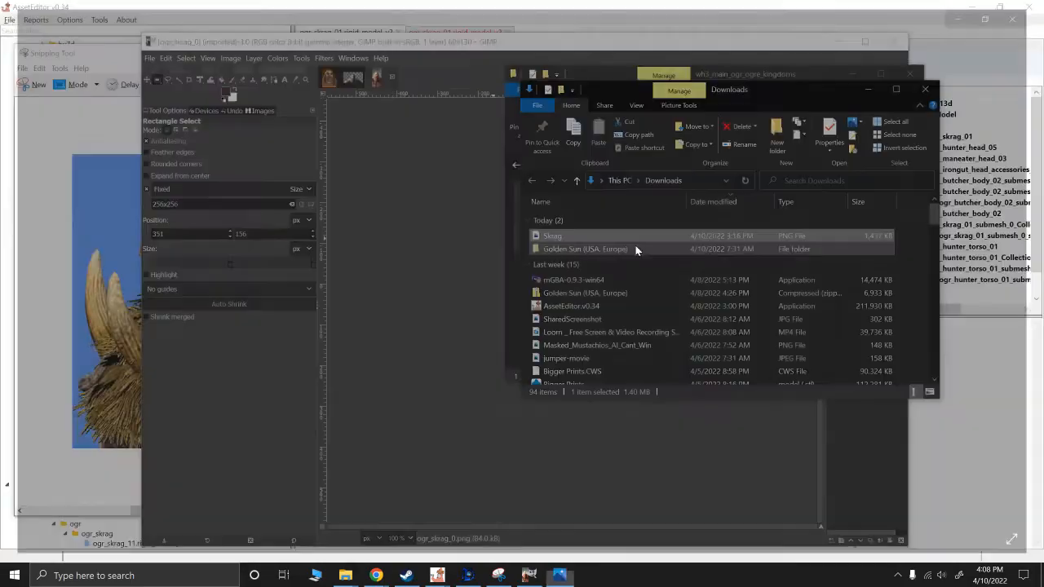
right_click(544, 236)
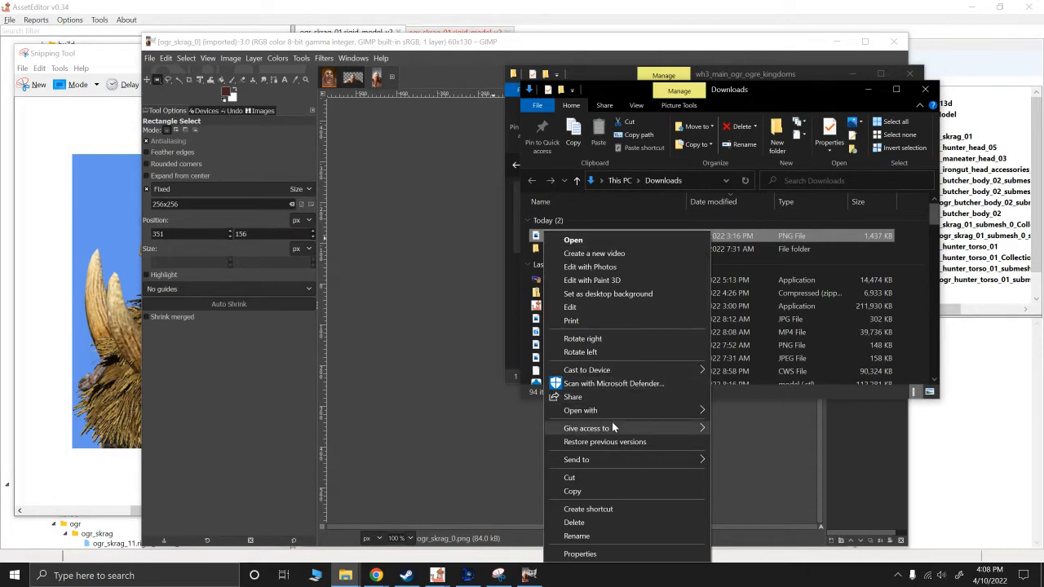
mouse_move(613, 412)
left_click(757, 412)
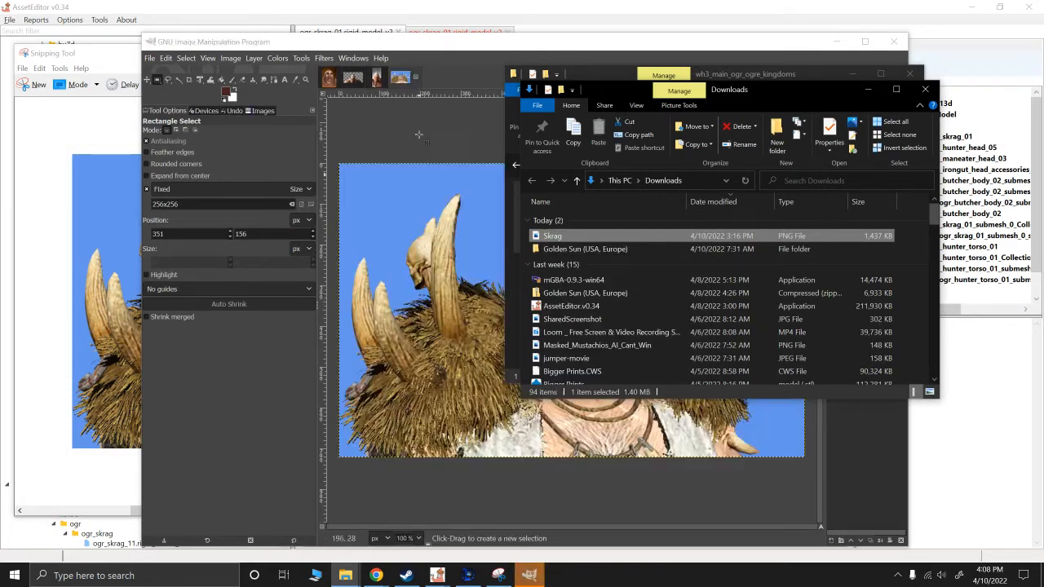
left_click(437, 130)
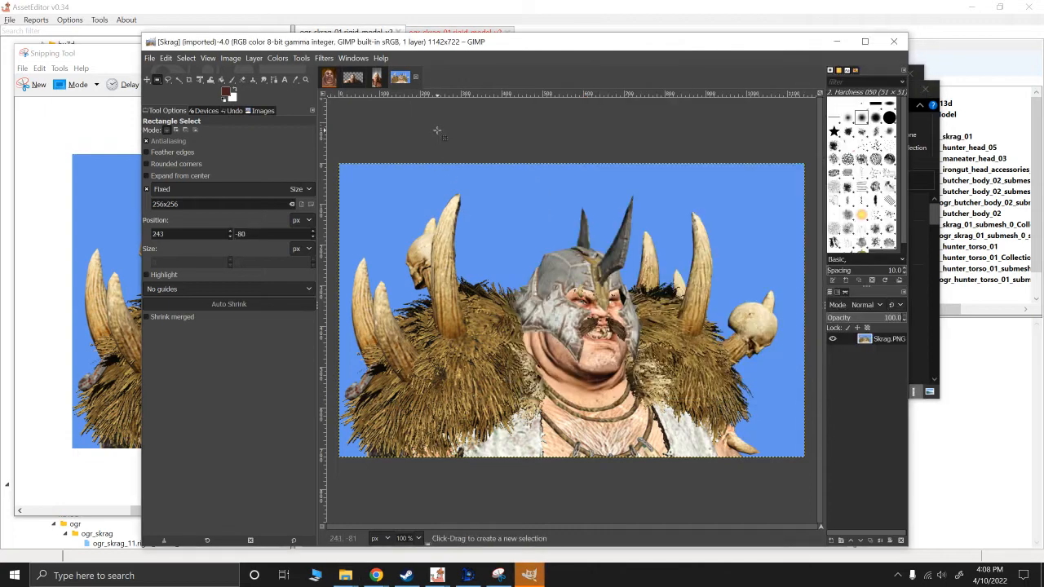
Step: Check the pixel dimensions of the tall ogr_skrag_0 units portrait with Scale Image, without scaling it
left_click(376, 75)
right_click(580, 317)
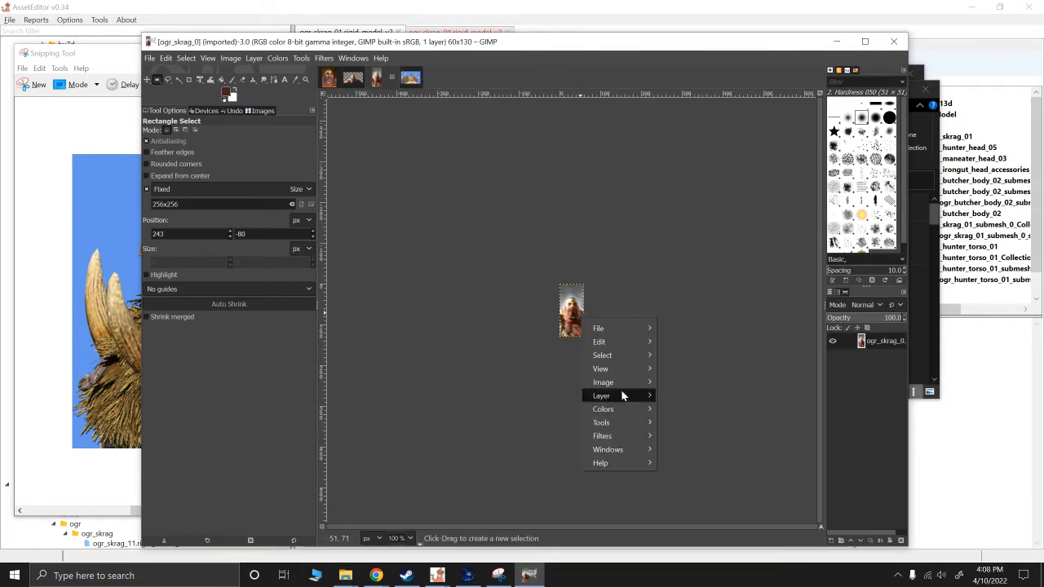
mouse_move(618, 383)
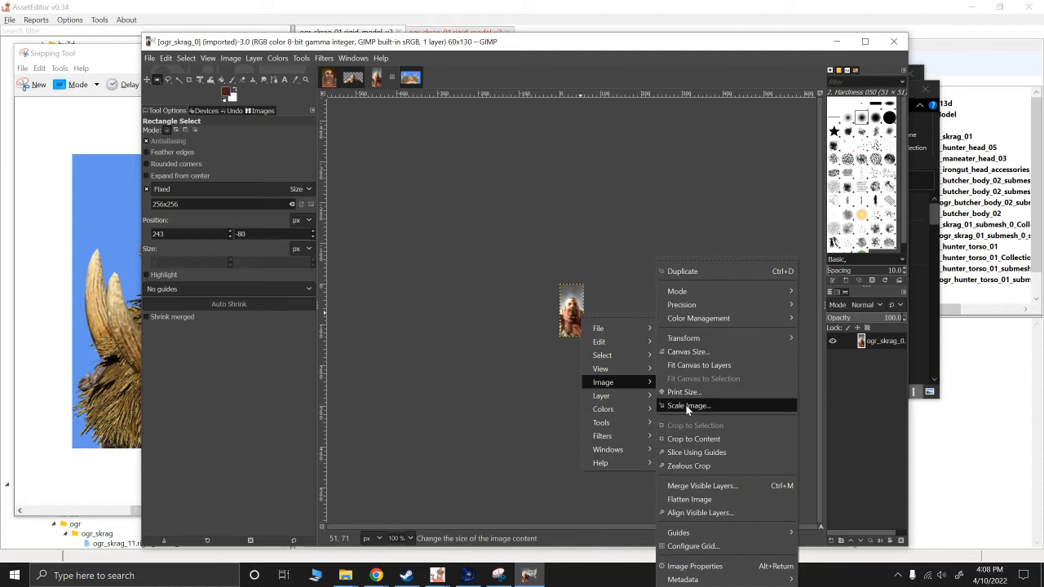
left_click(692, 408)
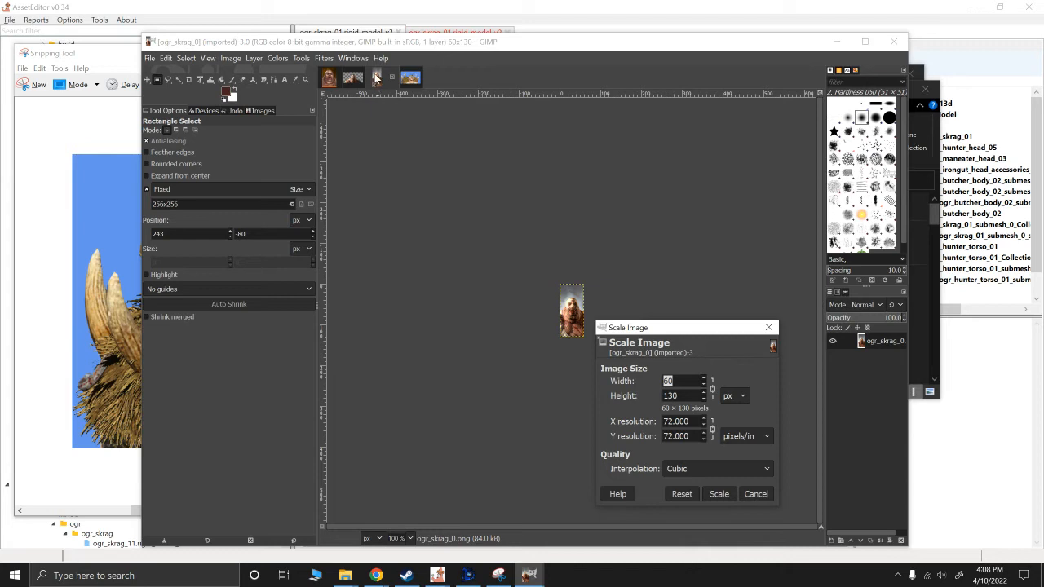
left_click(768, 327)
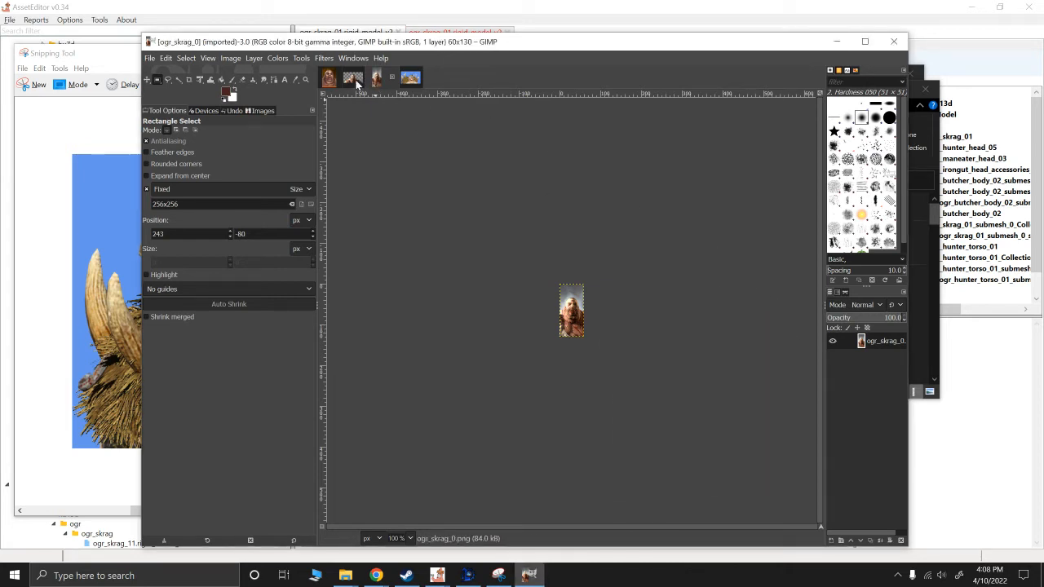
Step: Check the width and height of the transparent ogr_skrag_0 porthole image with Scale Image, without scaling it
left_click(353, 81)
right_click(575, 311)
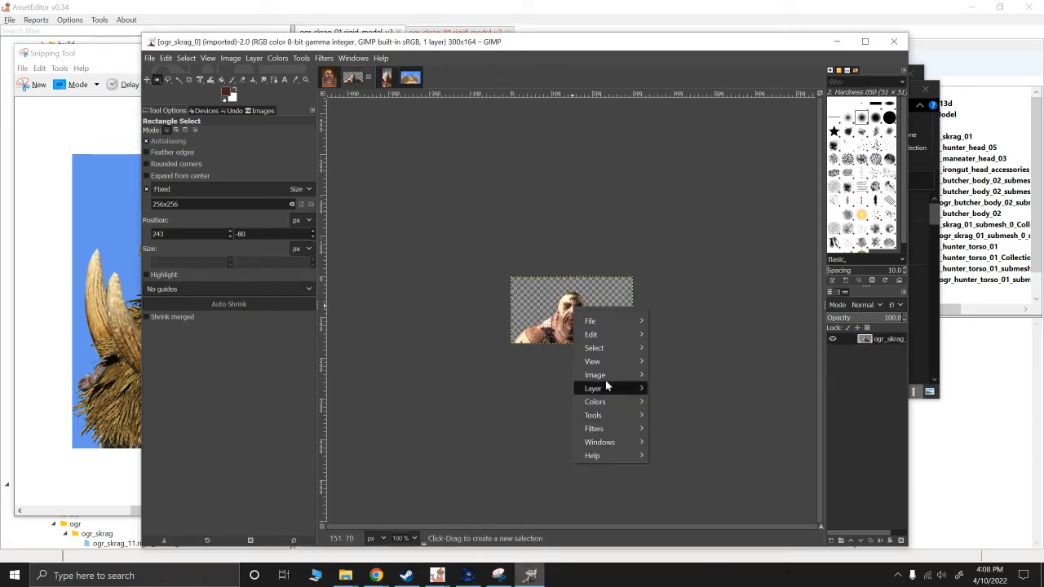
mouse_move(603, 374)
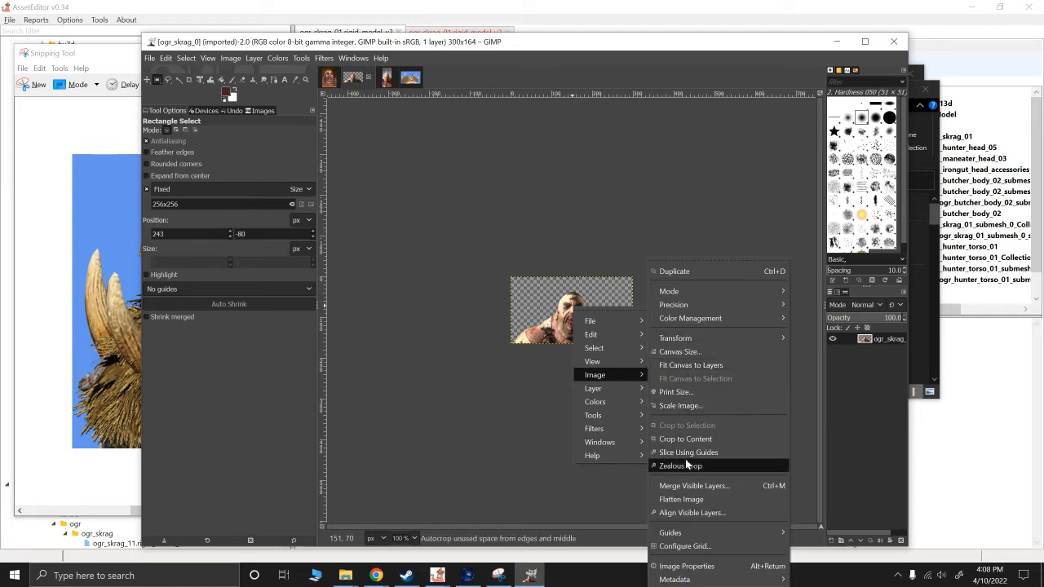
left_click(679, 405)
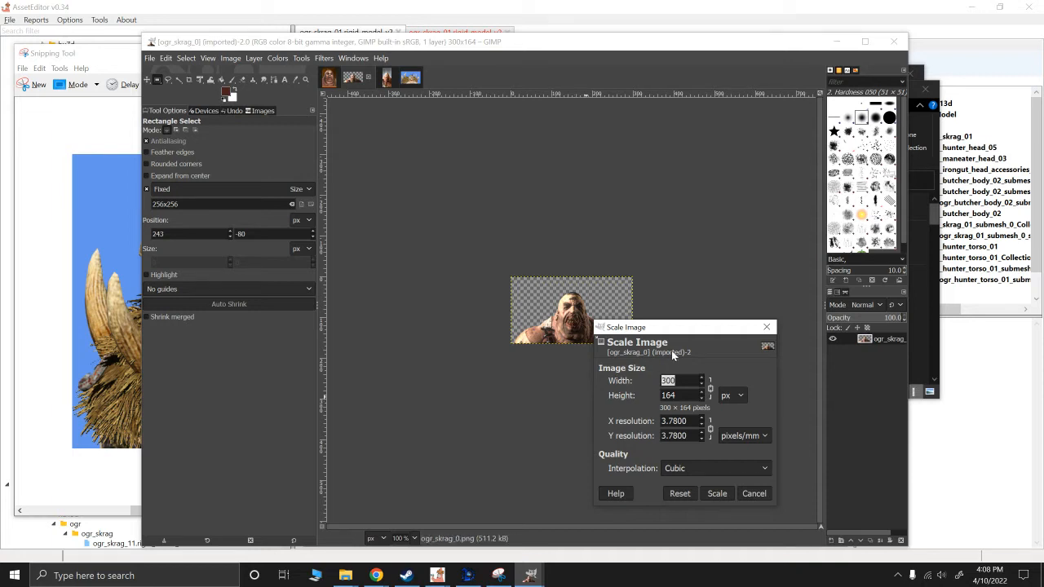
left_click_drag(660, 334, 716, 328)
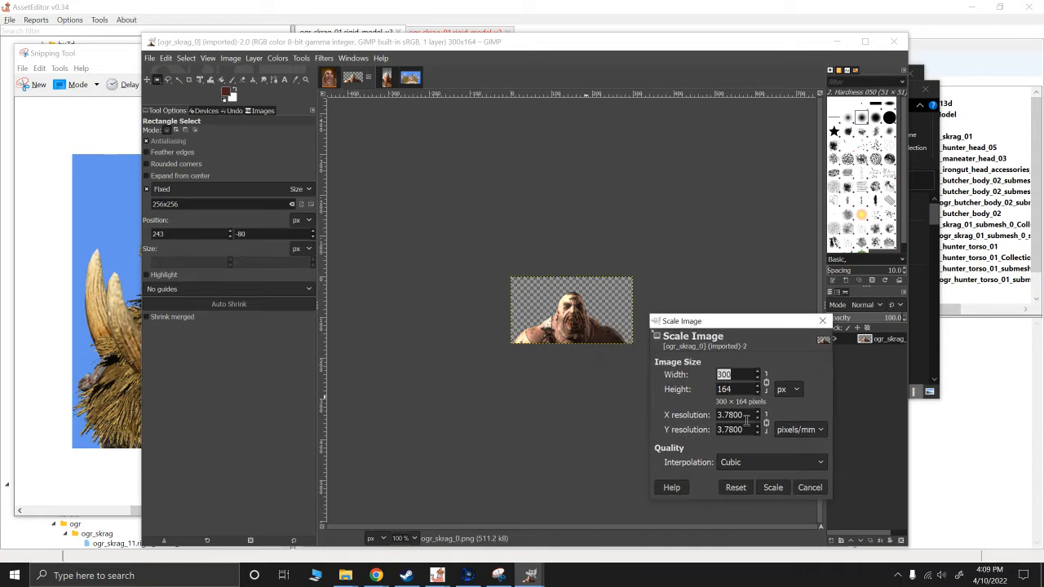
left_click(809, 487)
Step: Check the width and height of the wh3_main_ogr_skrag faction leader portrait with Scale Image, without scaling it
left_click(335, 81)
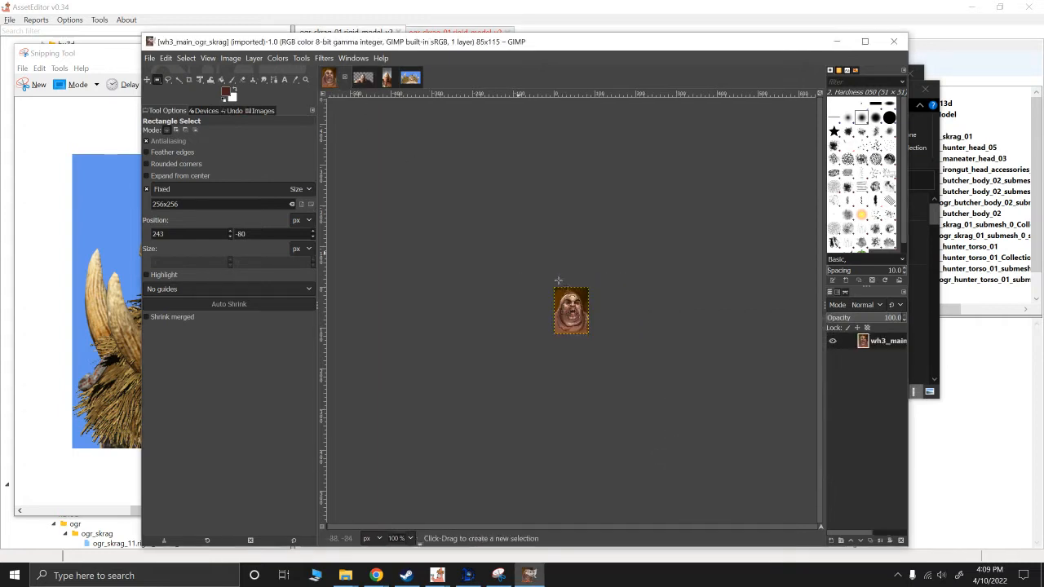
right_click(577, 306)
mouse_move(625, 382)
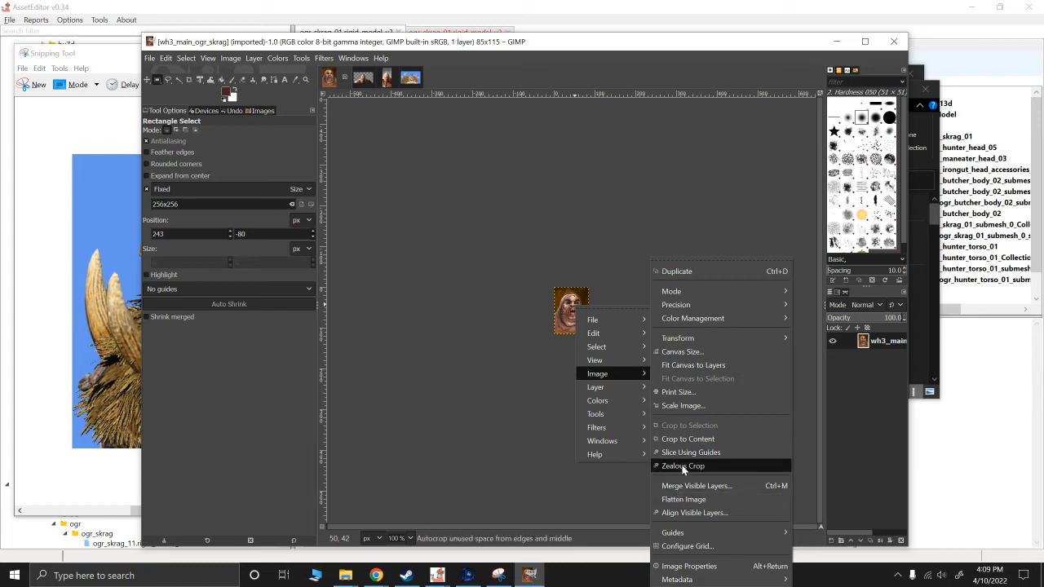
left_click(680, 406)
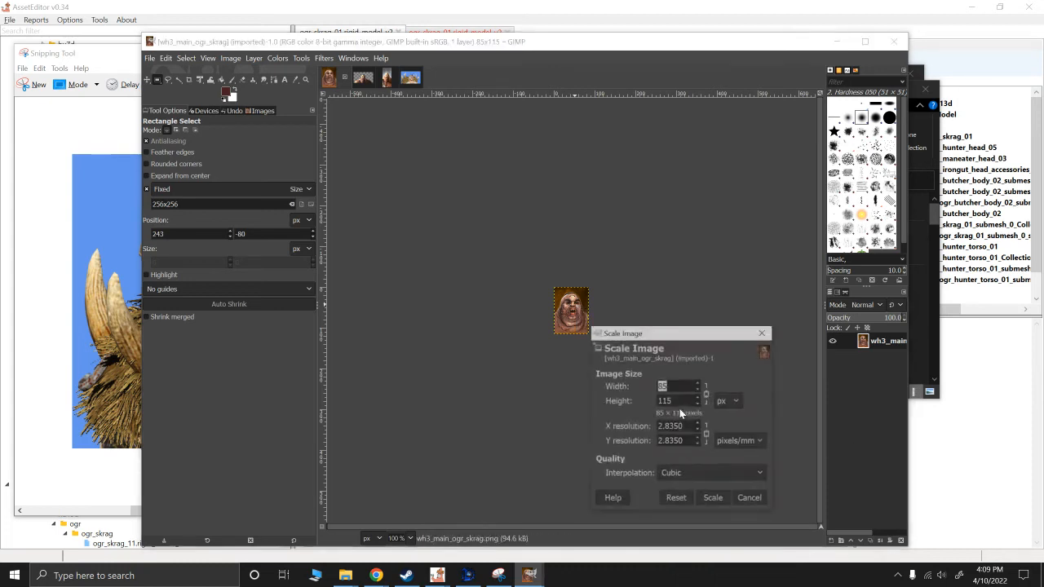
left_click(748, 499)
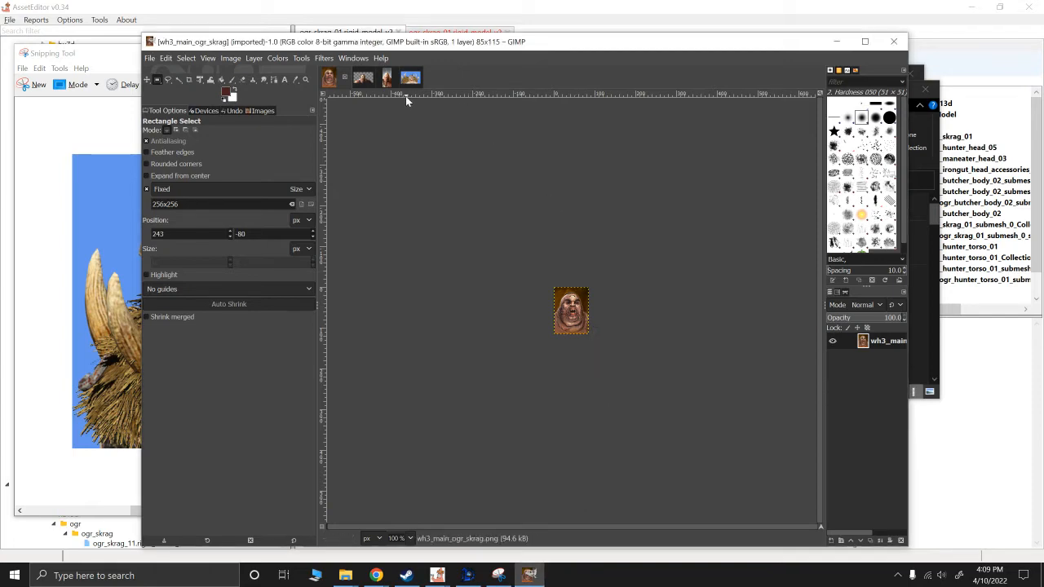
Step: Compare the Skrag screenshot with the units portrait and recheck the porthole image's dimensions with Scale Image
left_click(408, 80)
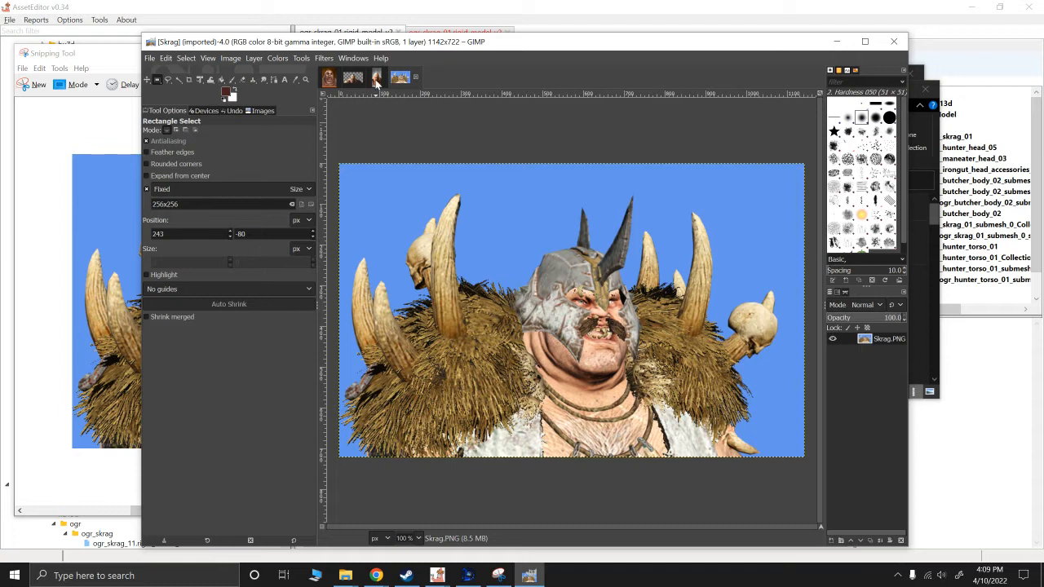
left_click(376, 78)
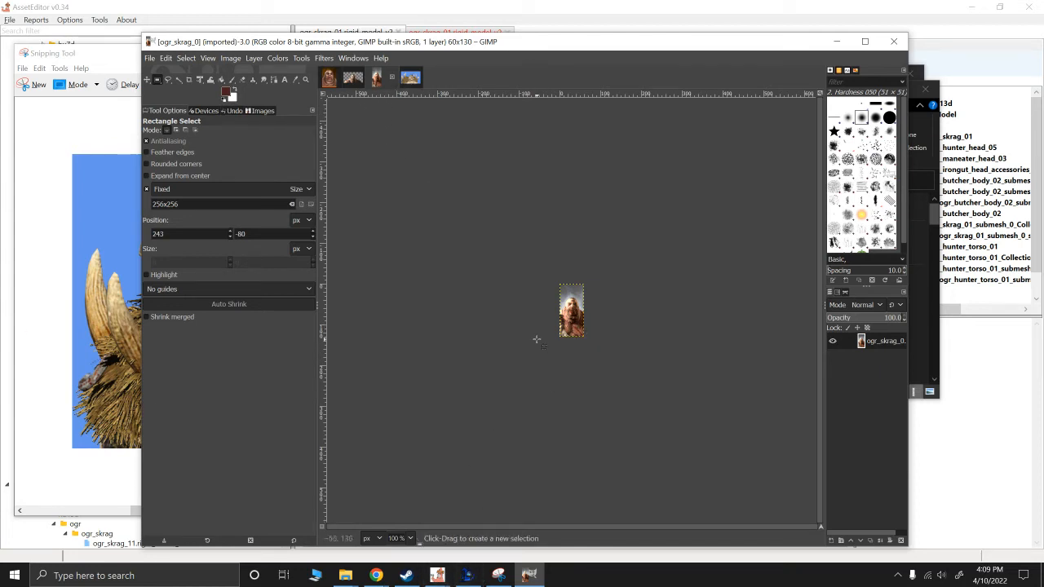
left_click(410, 77)
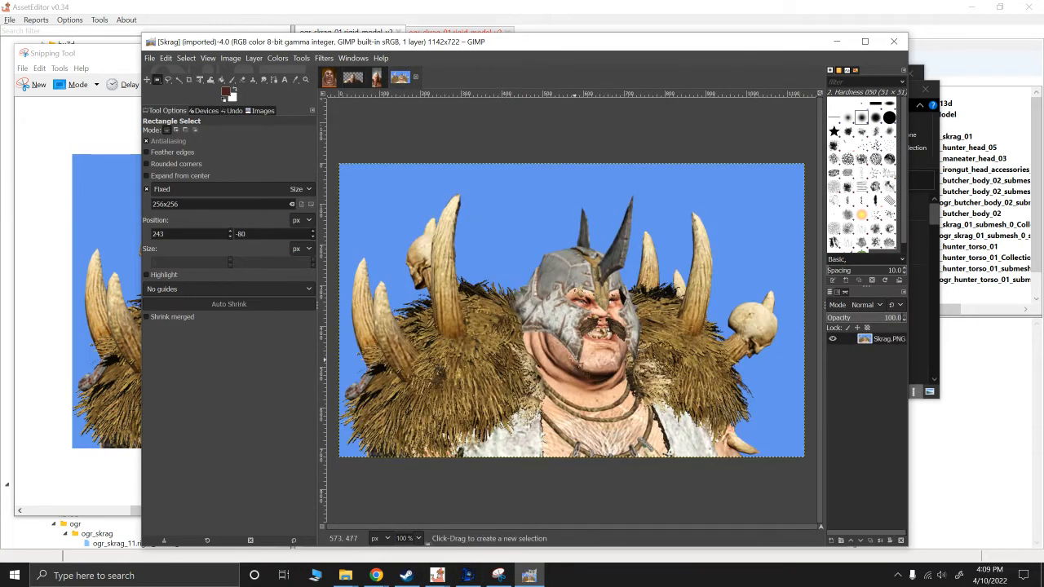
left_click(352, 79)
right_click(561, 332)
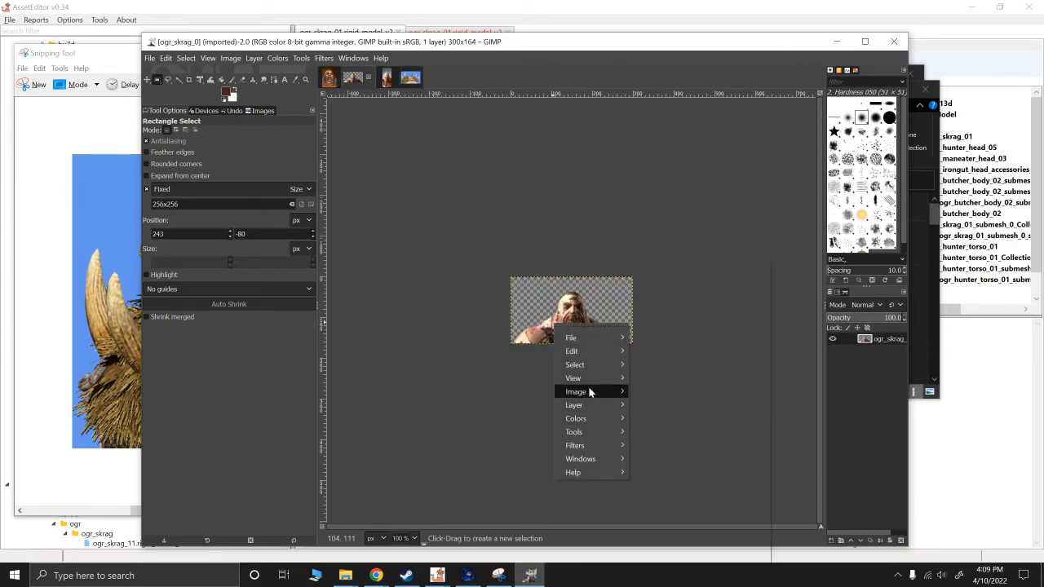
mouse_move(590, 393)
left_click(664, 404)
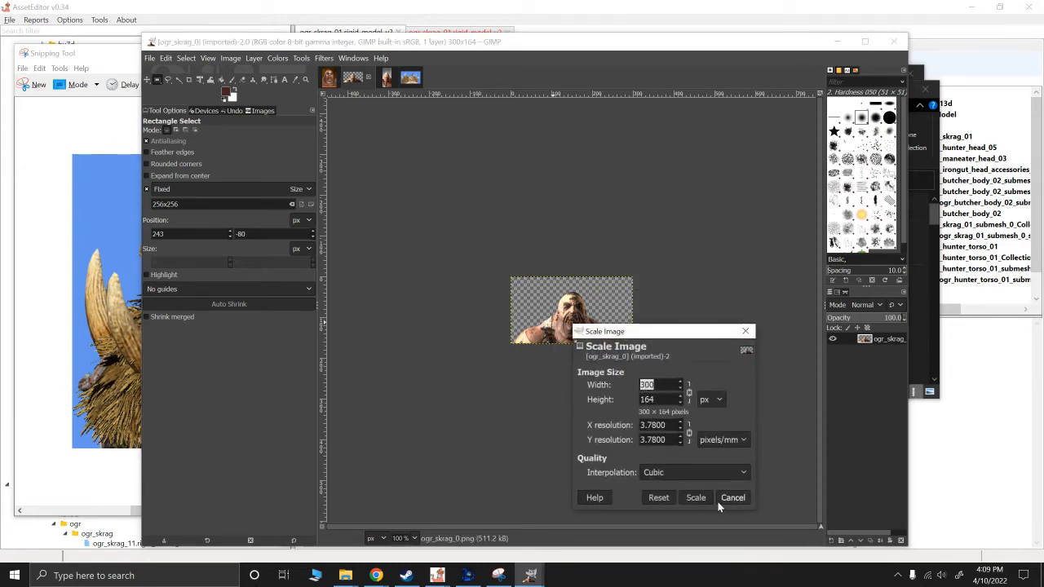
left_click(722, 500)
left_click(410, 78)
right_click(550, 308)
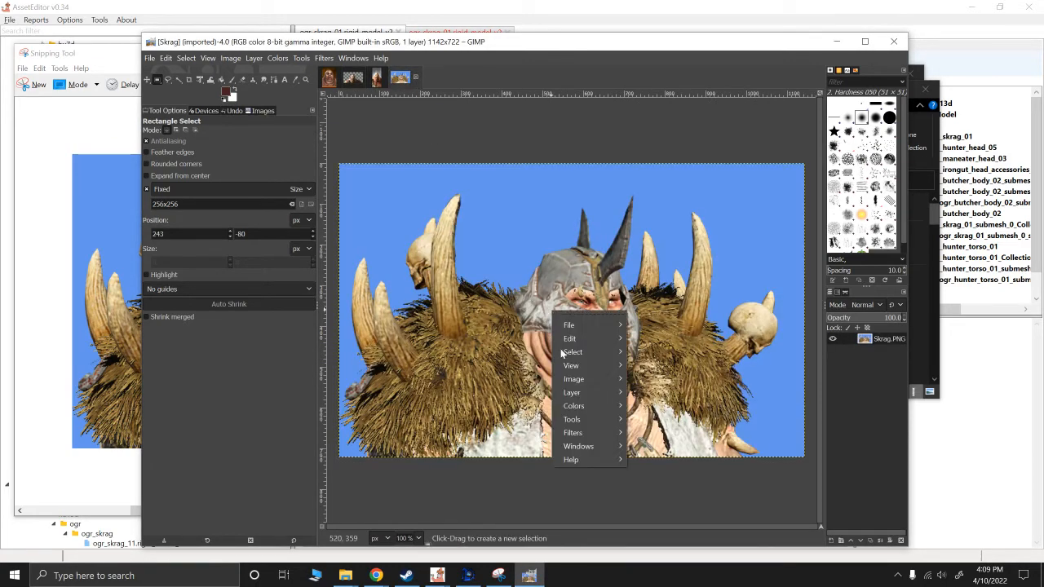
mouse_move(582, 379)
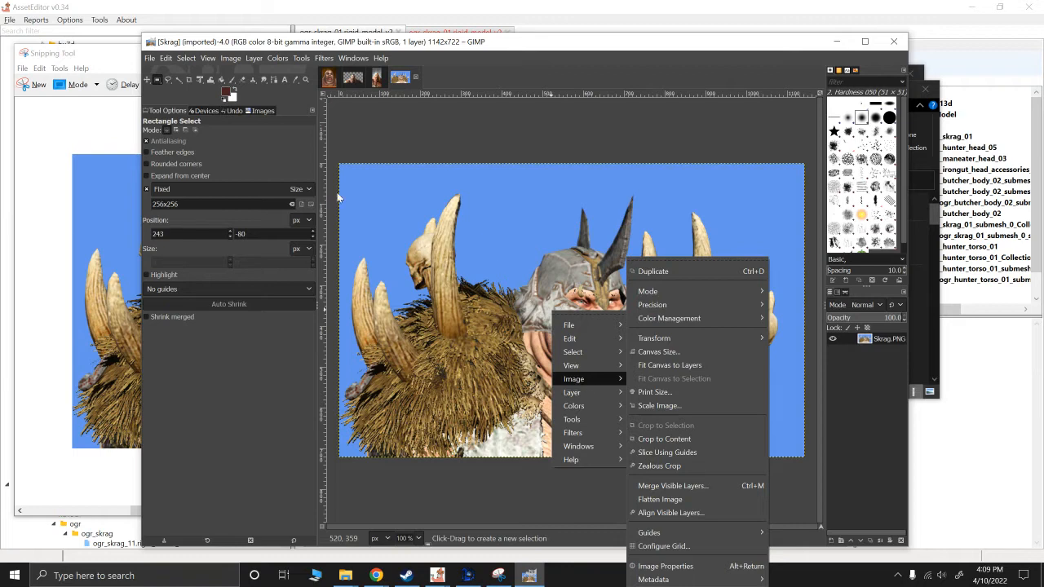
left_click(367, 137)
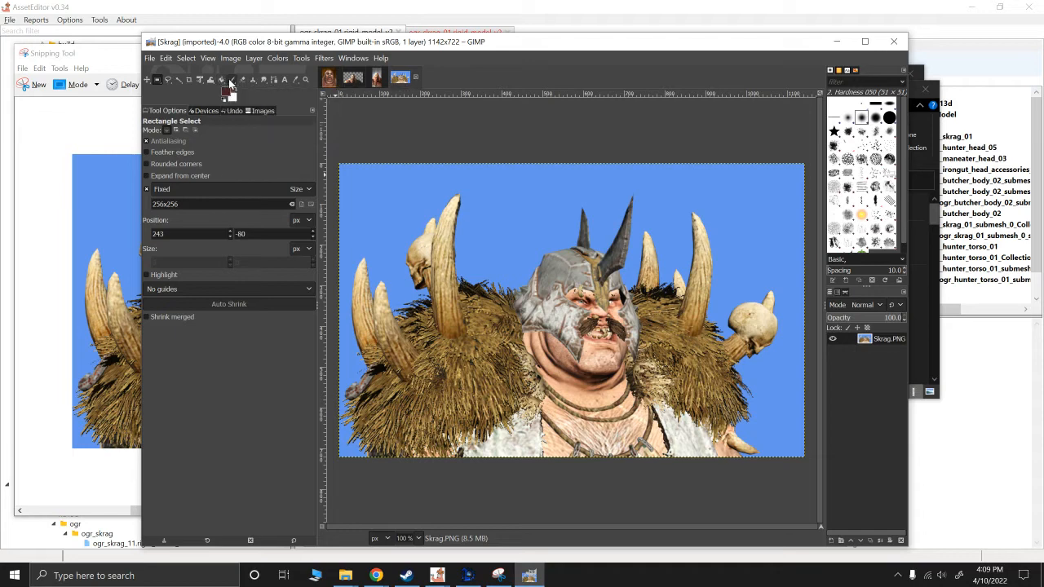
Step: Select the blue background of the Skrag screenshot with Fuzzy Select at threshold 15
left_click(177, 79)
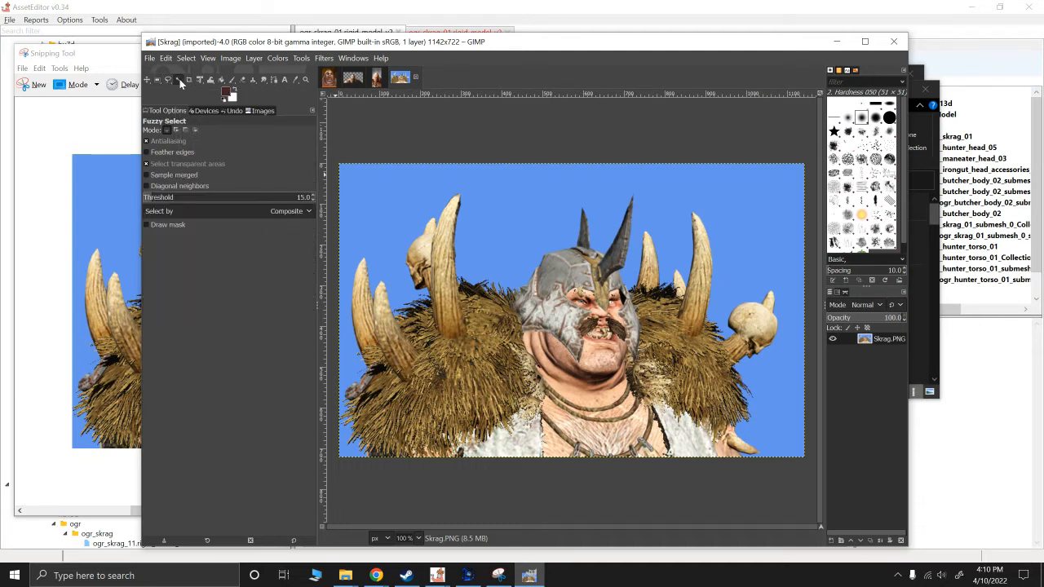
left_click(507, 185)
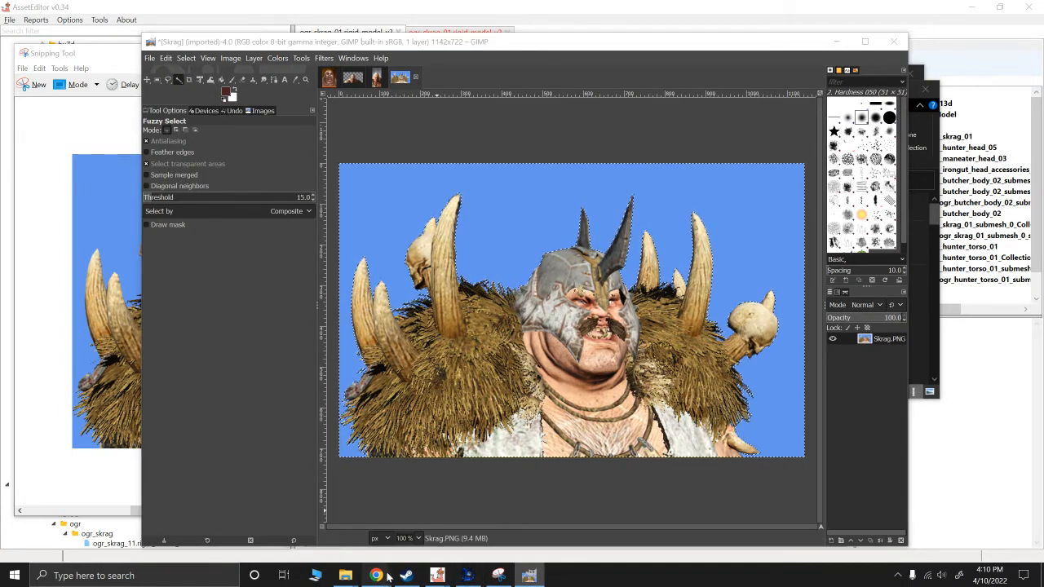
mouse_move(376, 574)
left_click(317, 504)
left_click(139, 528)
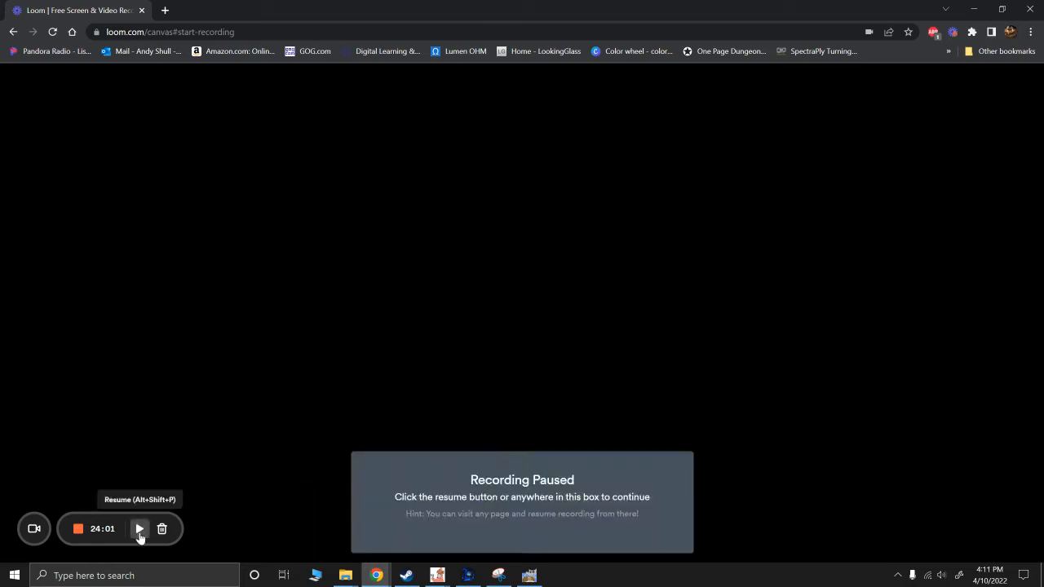
left_click(139, 528)
Step: Switch back to GIMP and select all the blue background of the Skrag screenshot with Select by Color at threshold 15
left_click(534, 574)
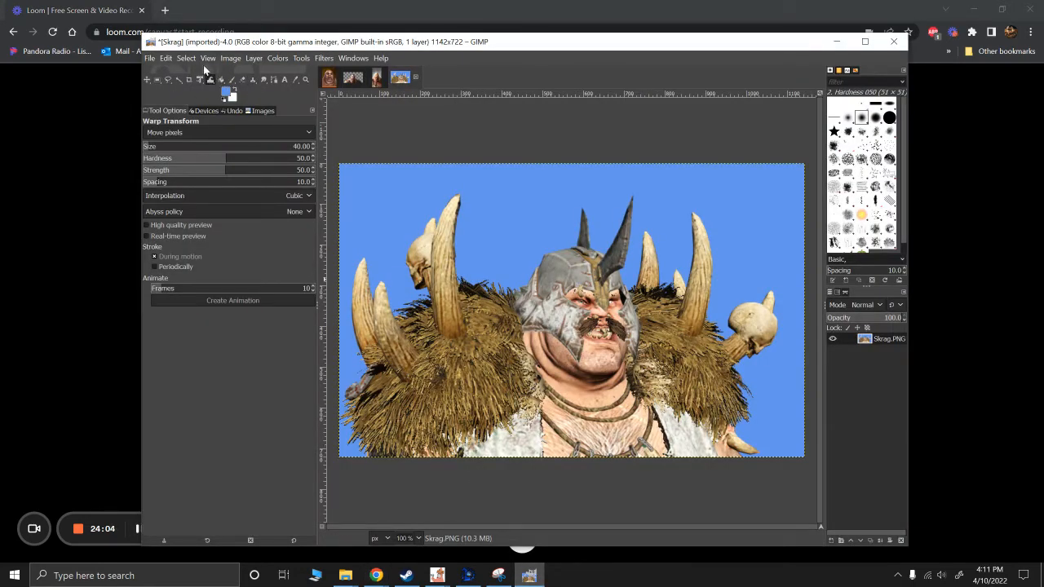
left_click(167, 58)
left_click(172, 58)
left_click(186, 59)
left_click(200, 127)
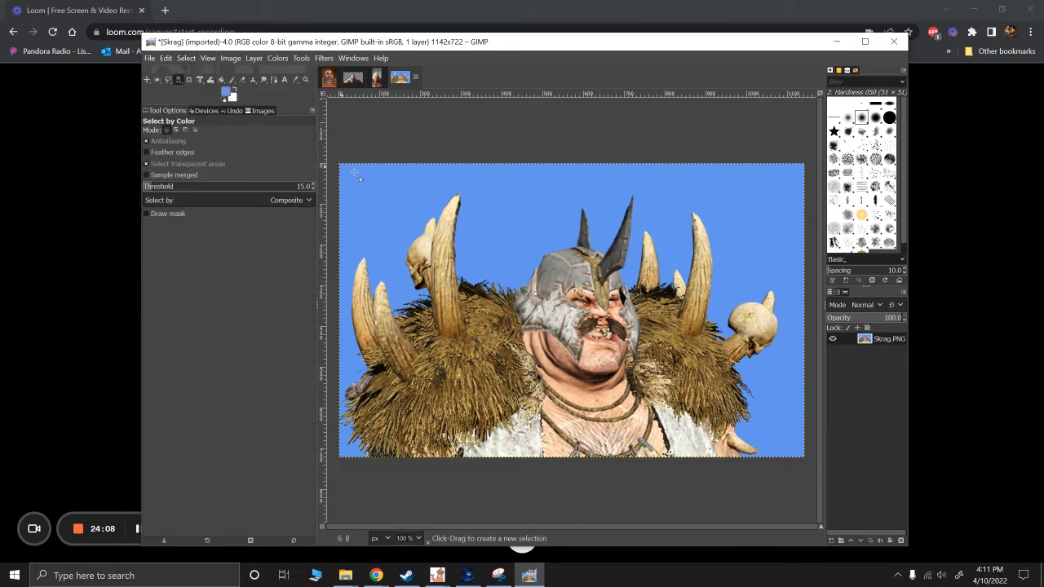
left_click(517, 219)
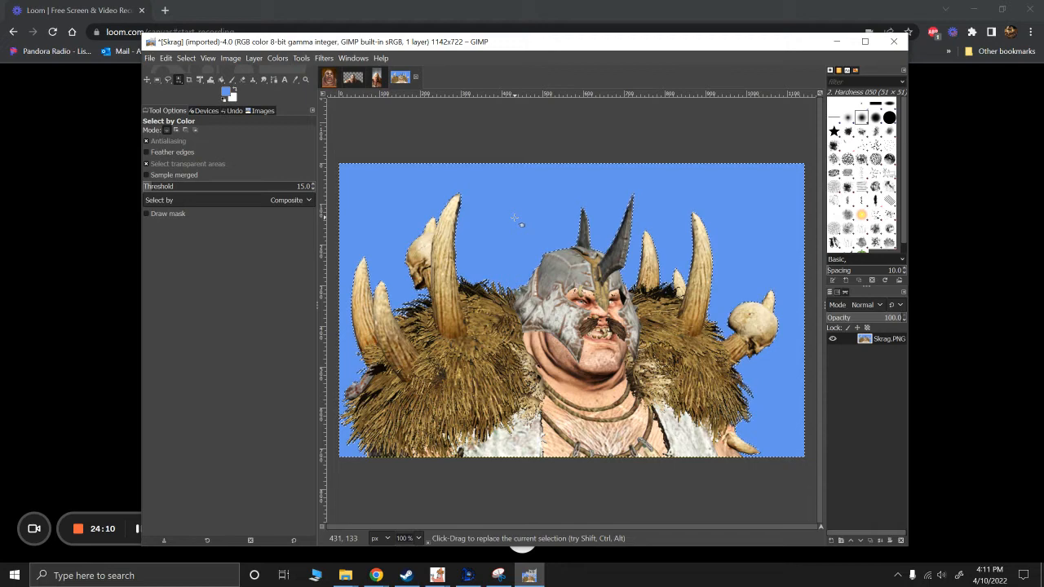
Step: Delete the selected blue background from the Skrag screenshot
key("Delete")
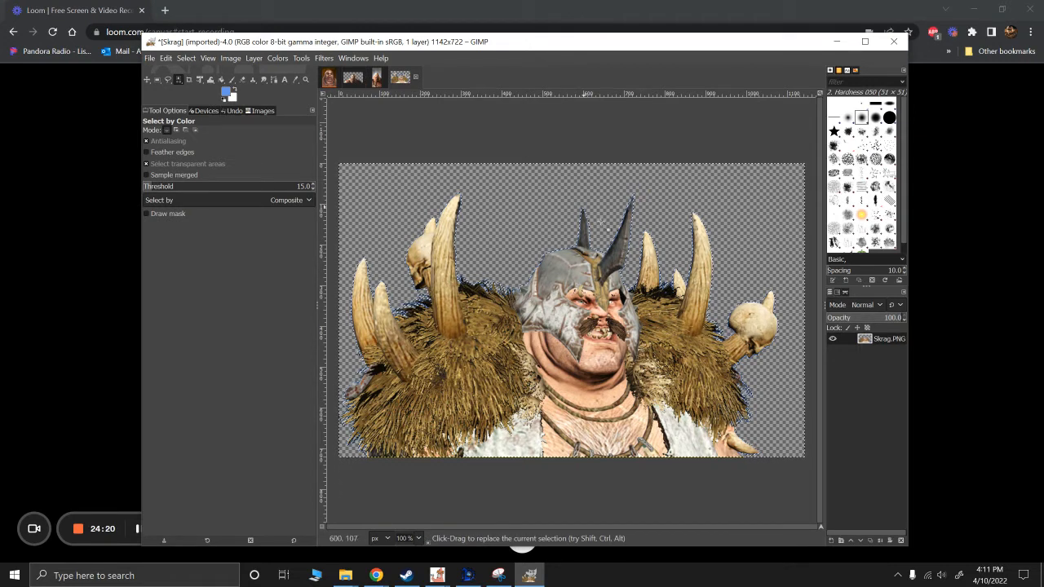
right_click(485, 494)
Step: Compare the porthole image with the Skrag screenshot and check its dimensions with Scale Image, without scaling it
left_click(357, 78)
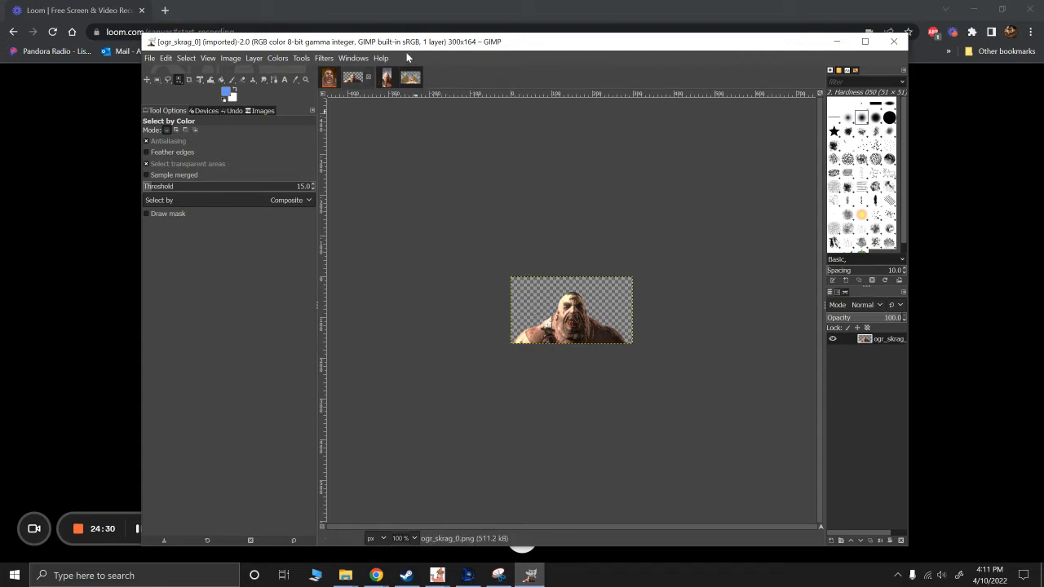
left_click(388, 78)
left_click(409, 77)
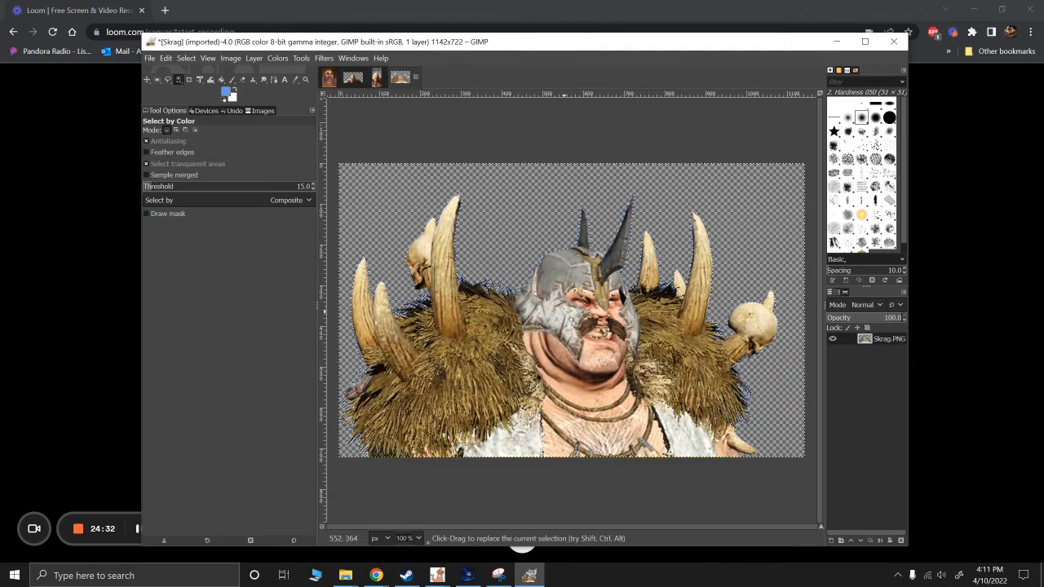
left_click(352, 78)
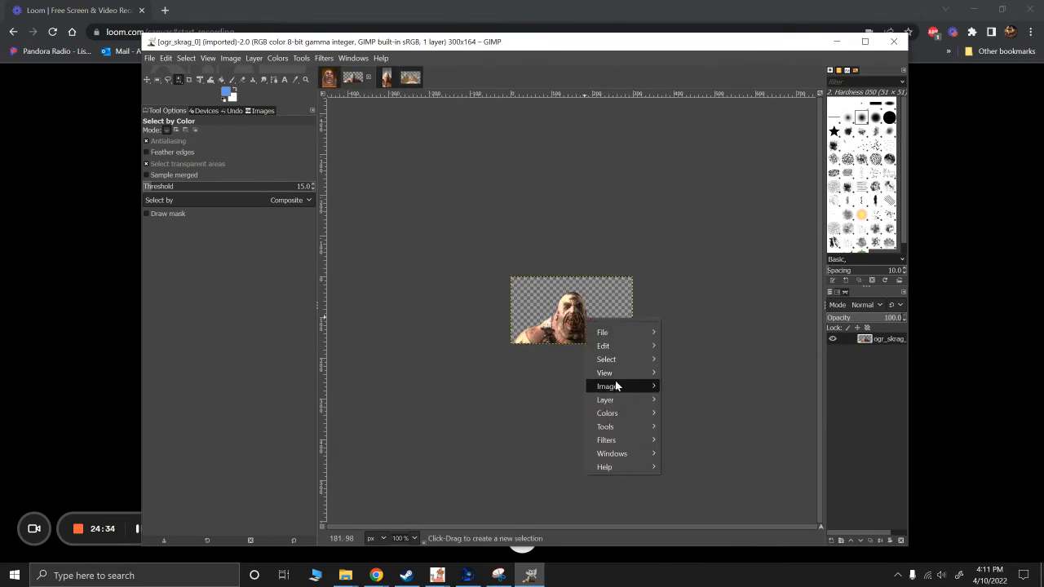
mouse_move(614, 384)
left_click(689, 405)
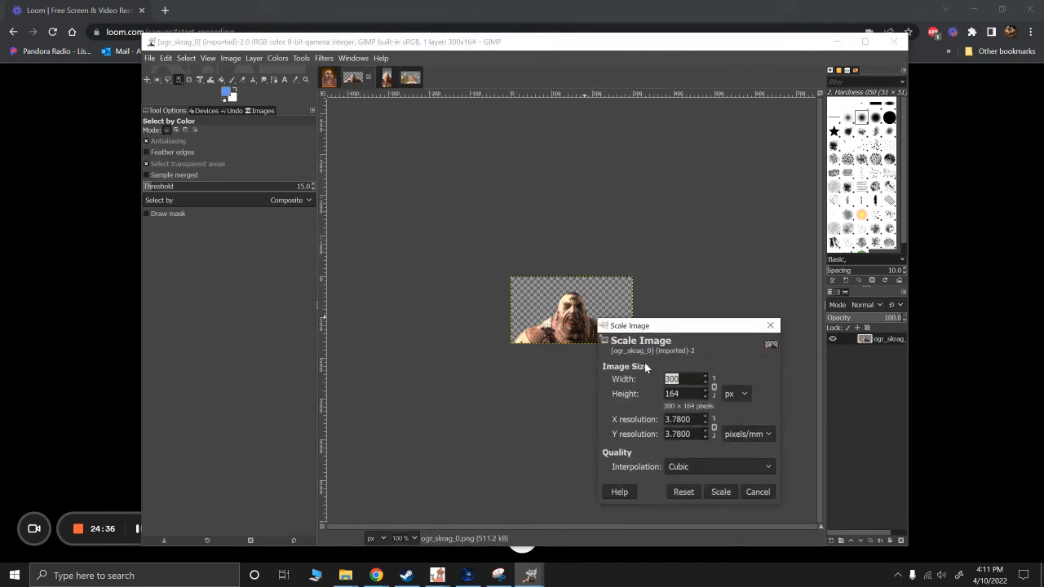
left_click(757, 493)
Step: Scale the Skrag screenshot to a width of 350 px with its aspect ratio linked
left_click(412, 77)
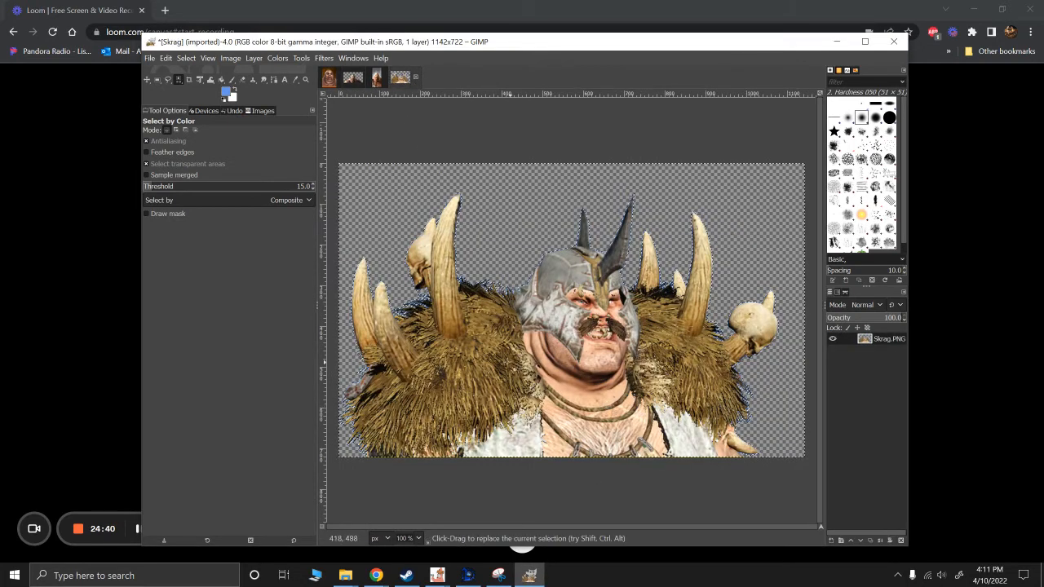
right_click(505, 242)
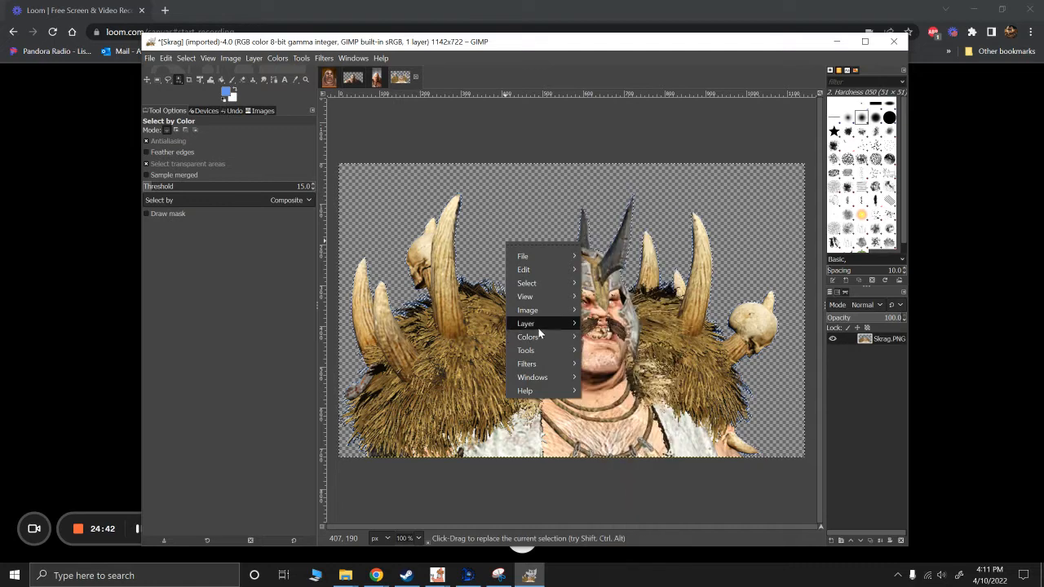
key("Escape")
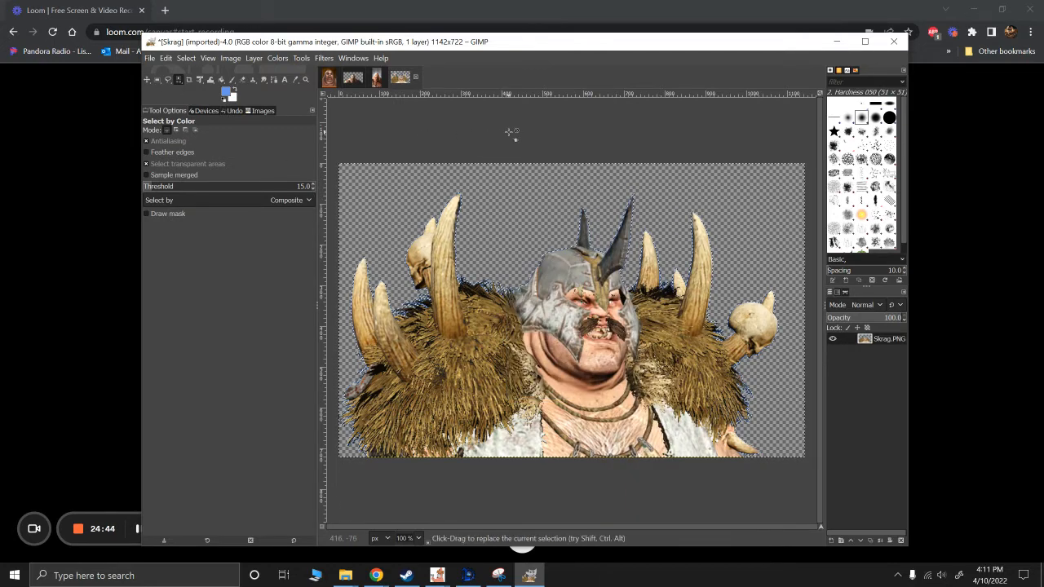
right_click(506, 213)
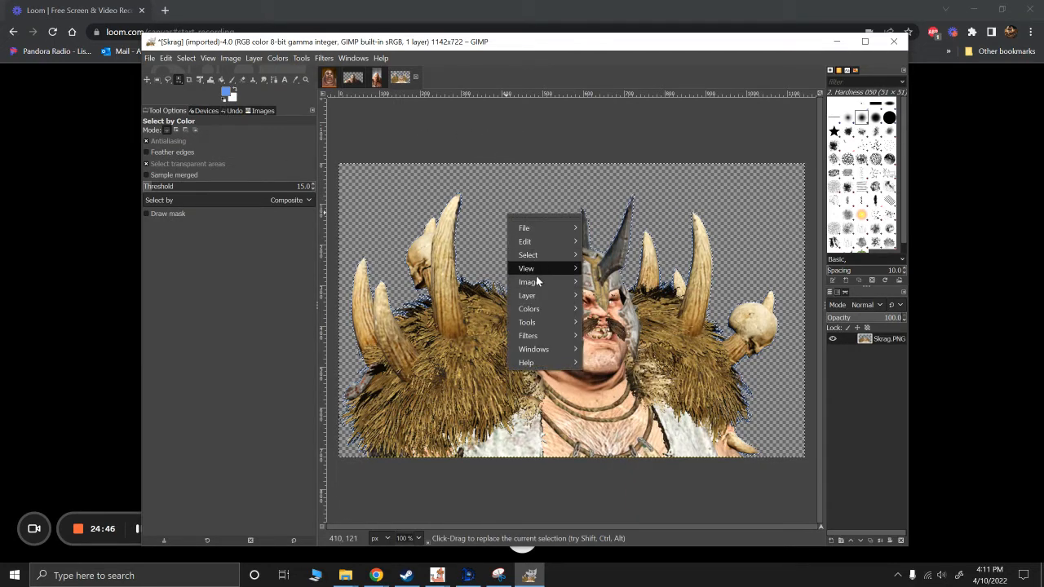
mouse_move(534, 282)
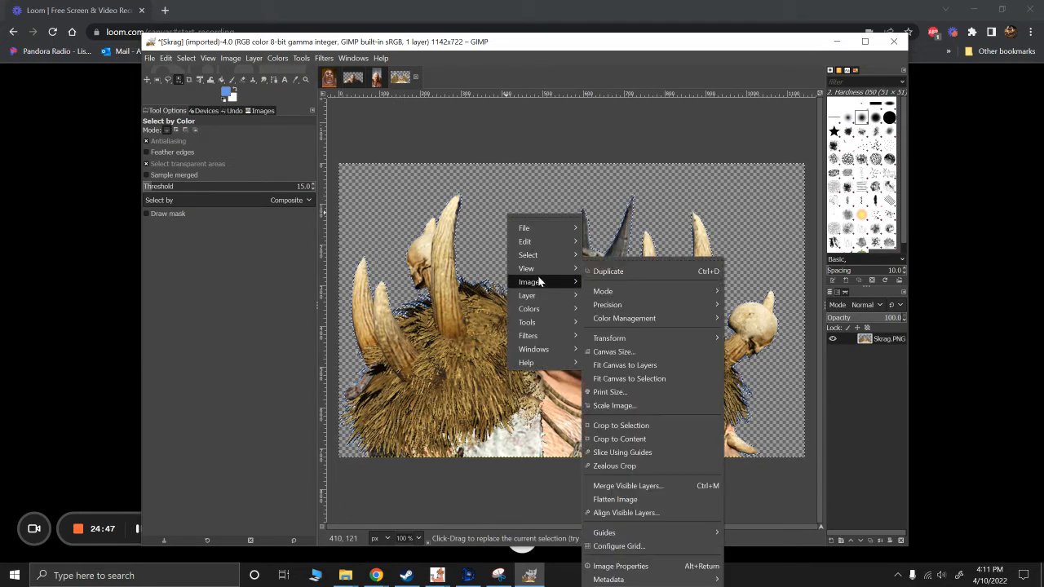
left_click(620, 405)
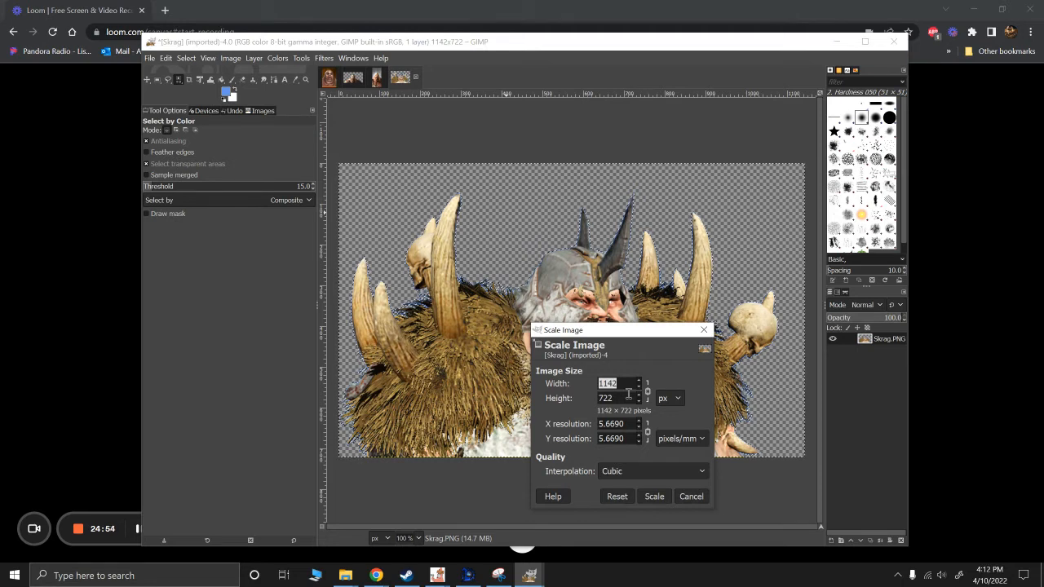
type("350")
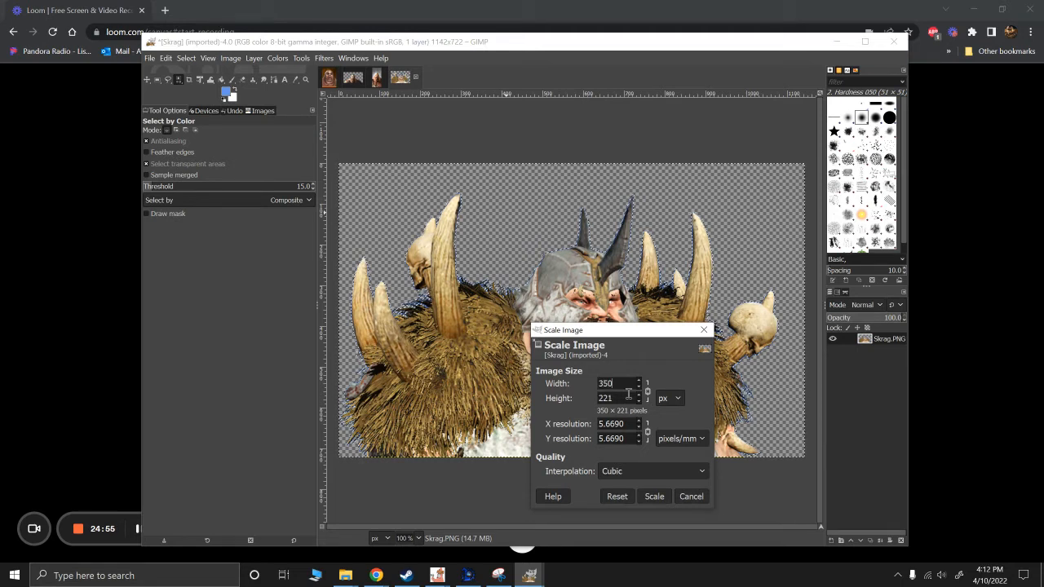
left_click(654, 496)
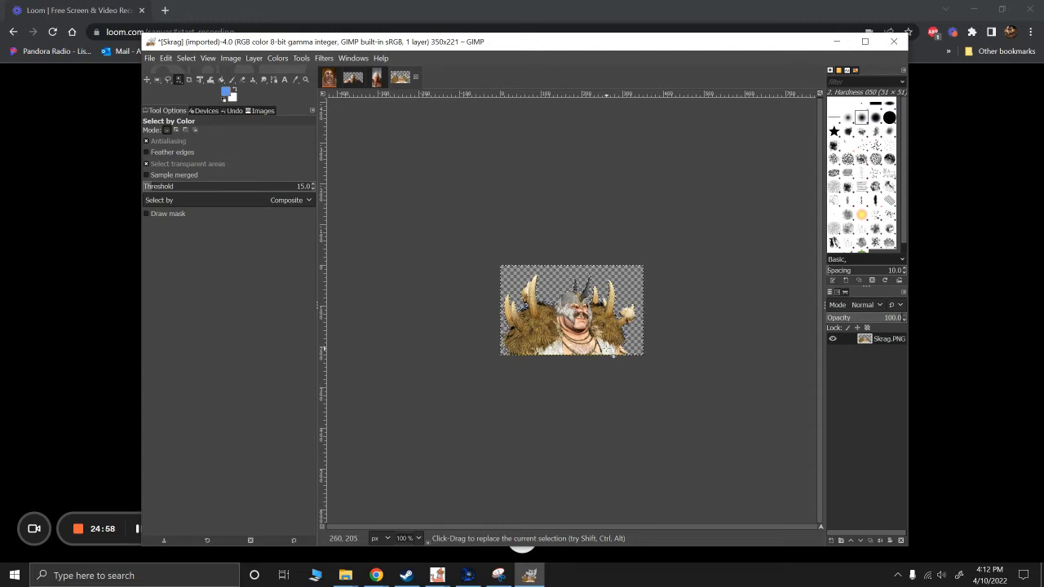
Step: Invert the selection on the scaled Skrag screenshot and copy the cut-out figure
scroll(603, 359, "up", 2, "ctrl")
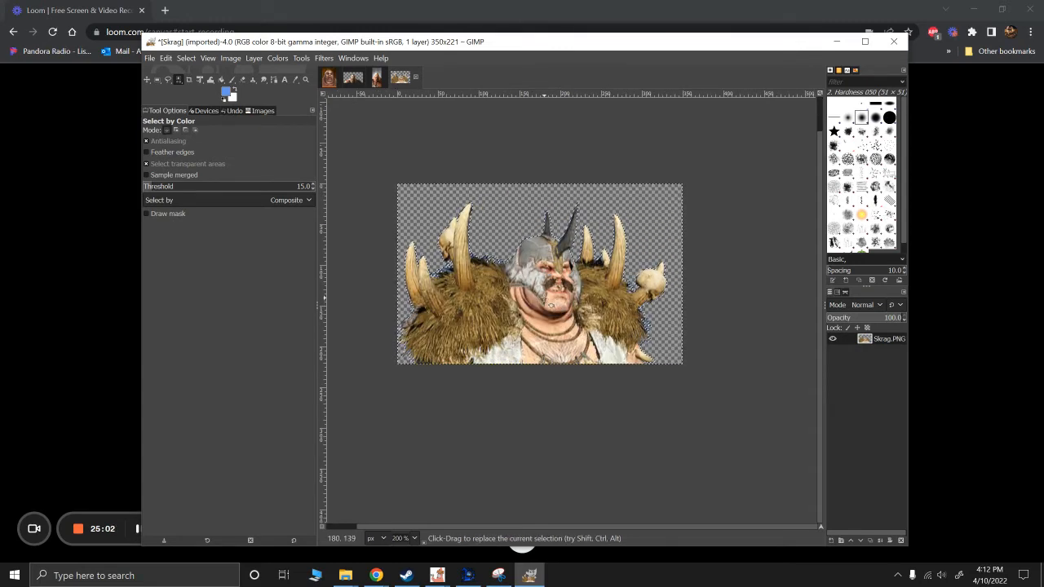
left_click(544, 298)
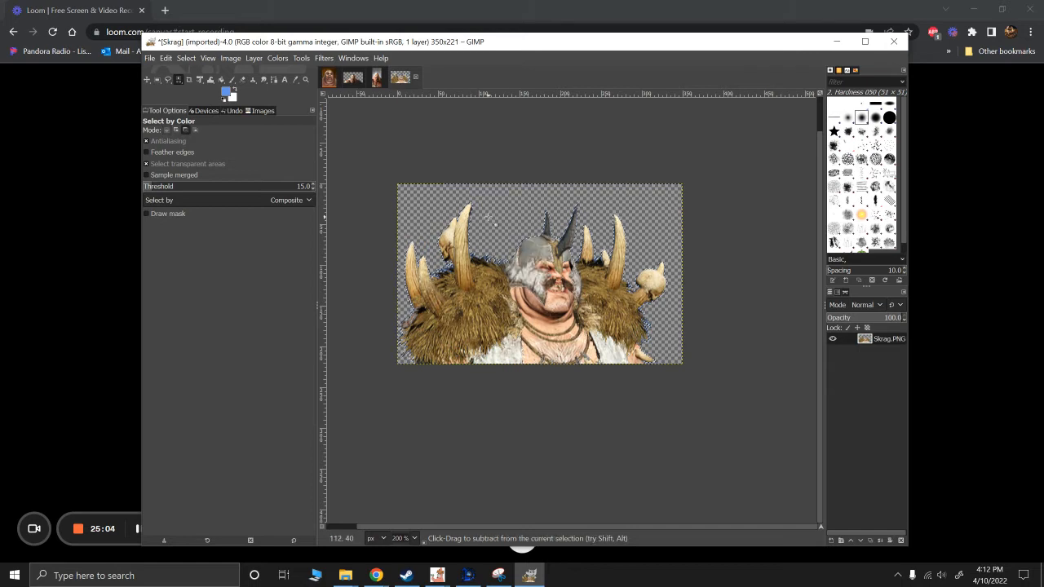
right_click(502, 233)
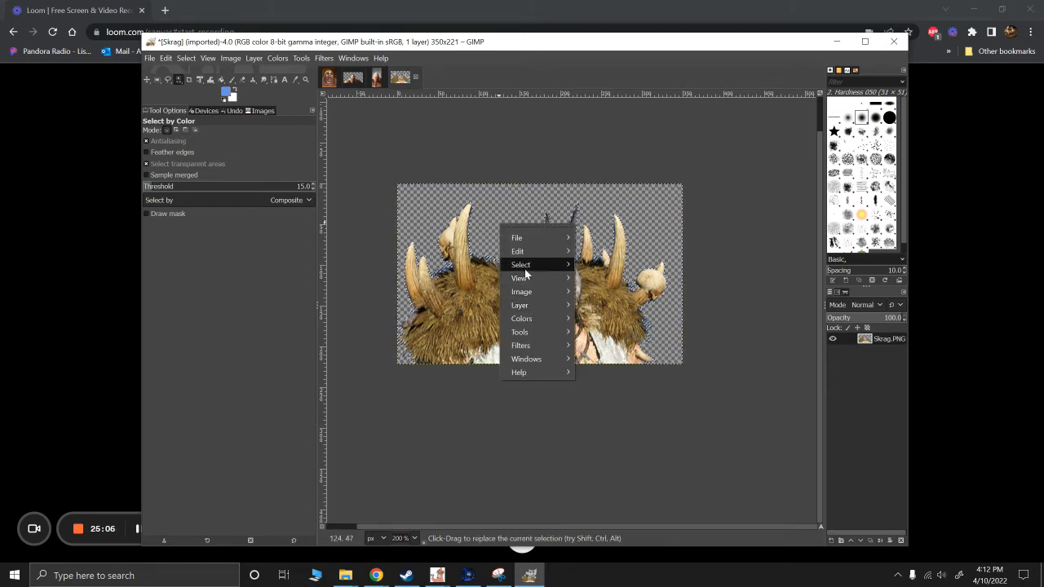
mouse_move(524, 268)
left_click(595, 297)
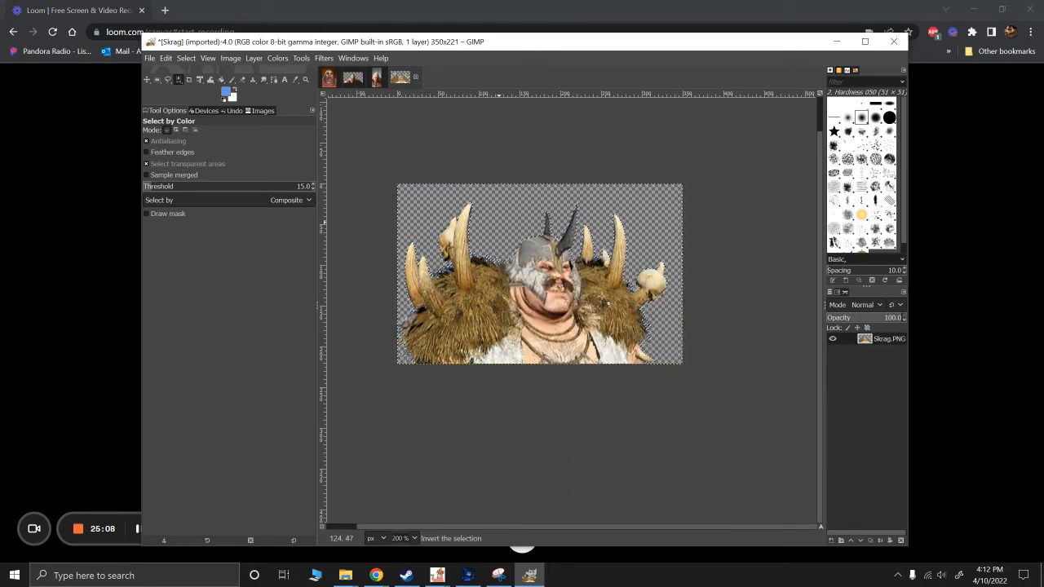
key("ctrl+c")
Step: Paste the cut-out figure into the ogr_skrag_0 porthole image, position it over the old portrait and anchor it
left_click(352, 77)
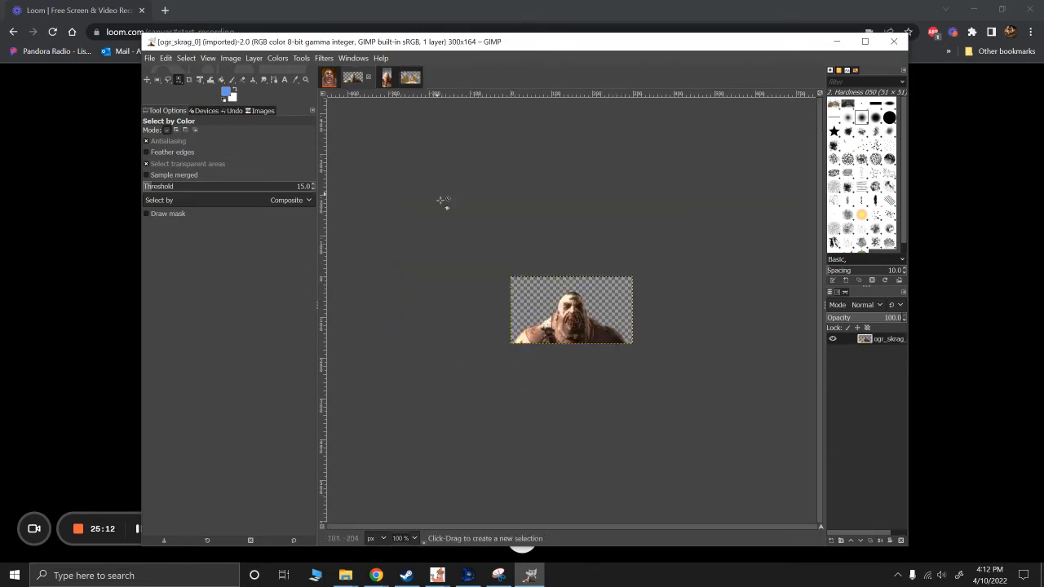
key("ctrl+v")
scroll(602, 363, "up", 2, "ctrl")
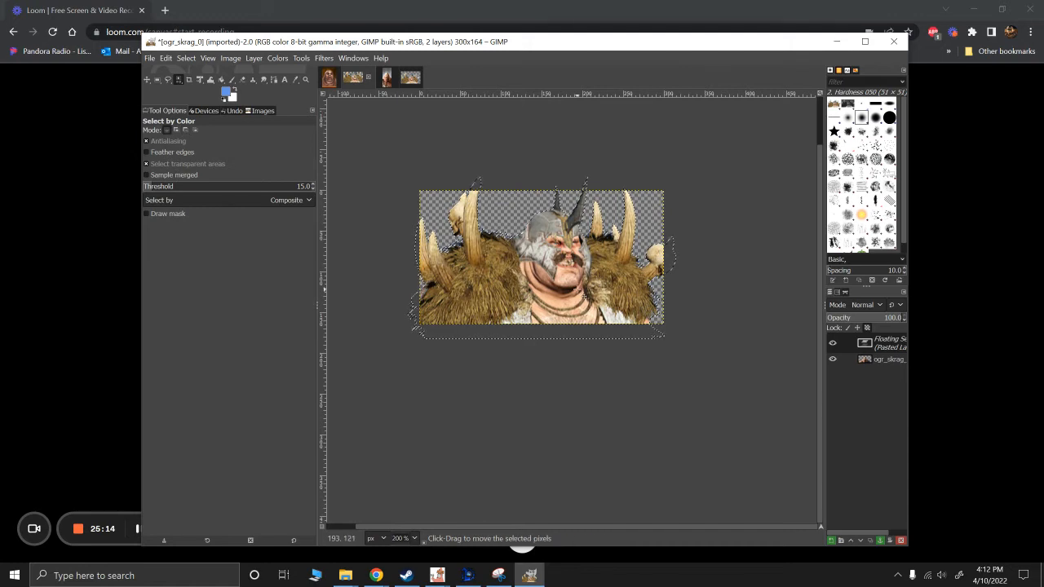
mouse_move(576, 283)
left_mouse_down()
mouse_move(593, 348)
mouse_move(575, 284)
left_mouse_up()
left_click(639, 372)
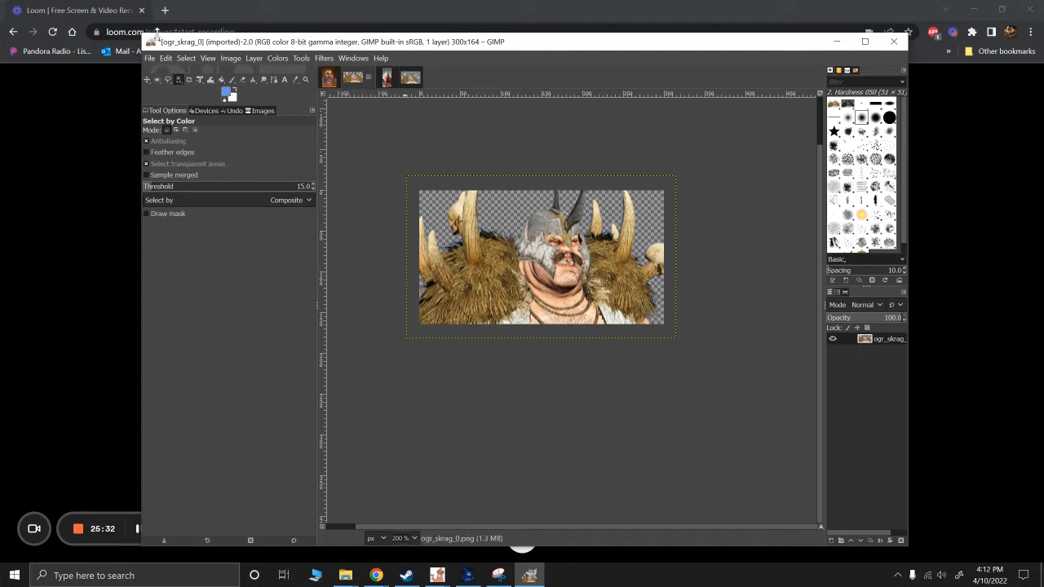
Step: Overwrite ogr_skrag_0.png with the edited porthole image
left_click(150, 59)
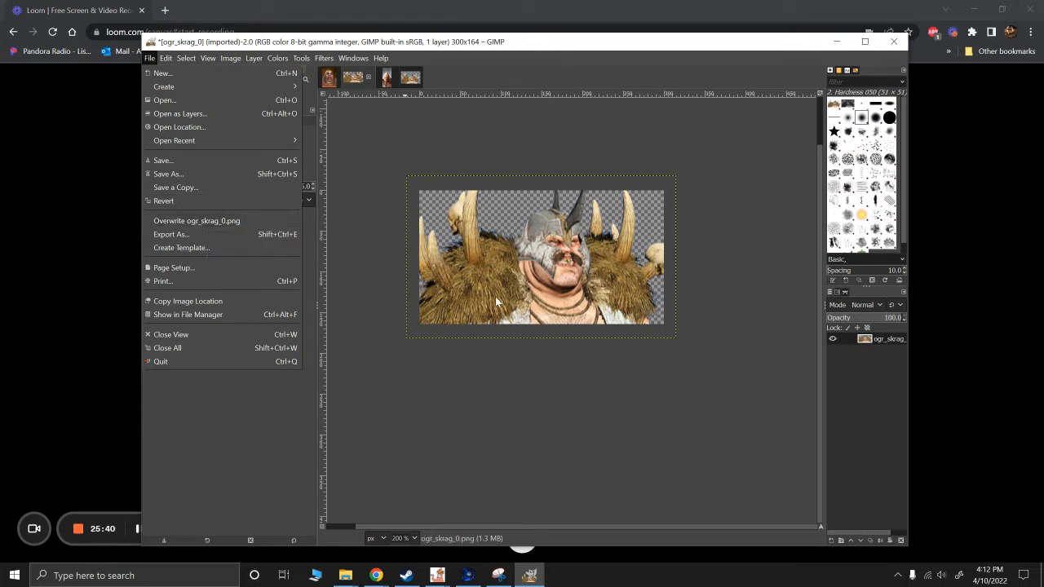
left_click(183, 223)
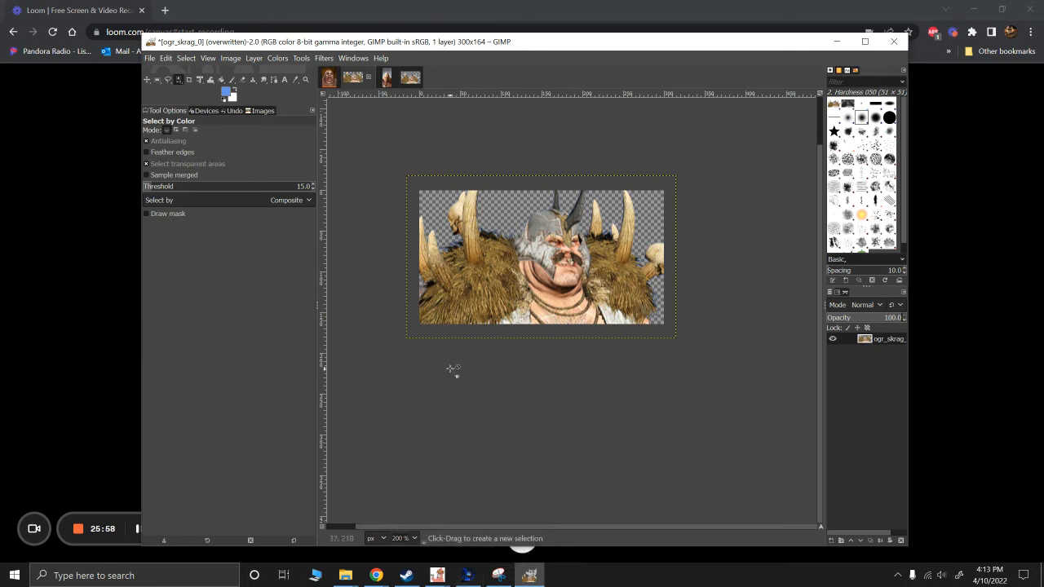
left_click(136, 530)
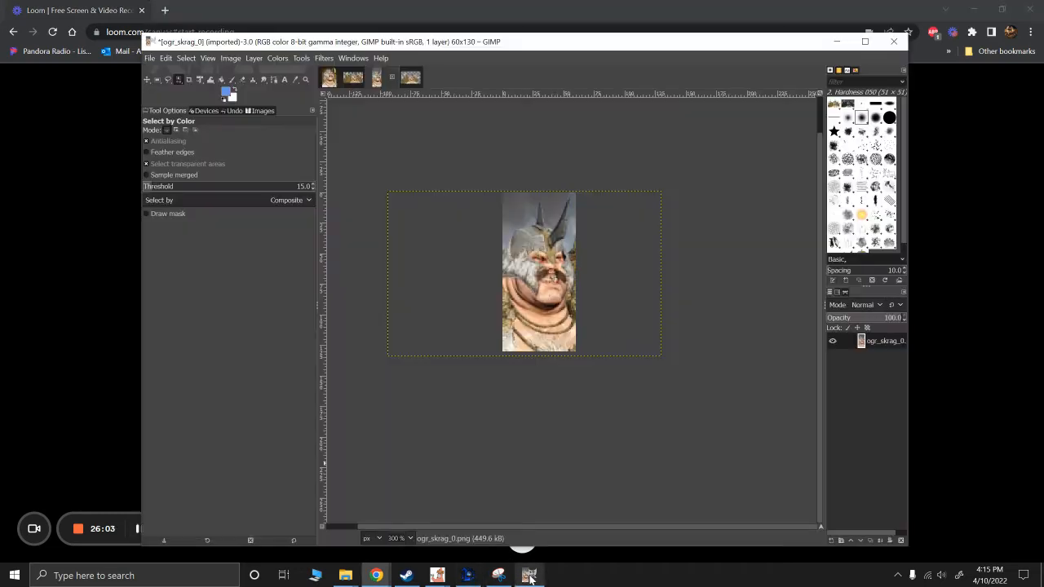
Step: Review the edited wh3_main_ogr_skrag faction leader portrait and the ogr_skrag_0 units portrait
left_click(529, 576)
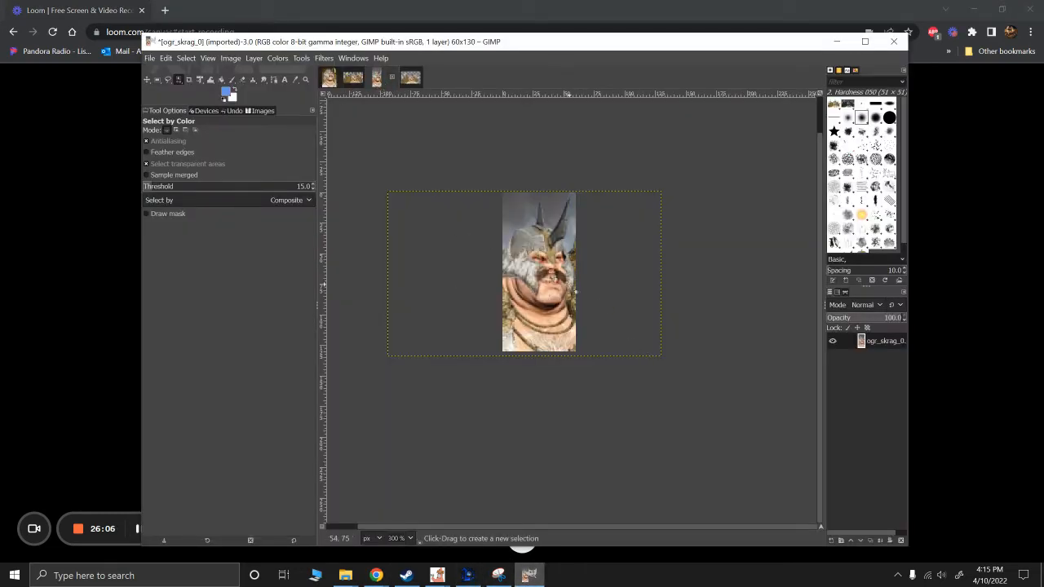
left_click(329, 76)
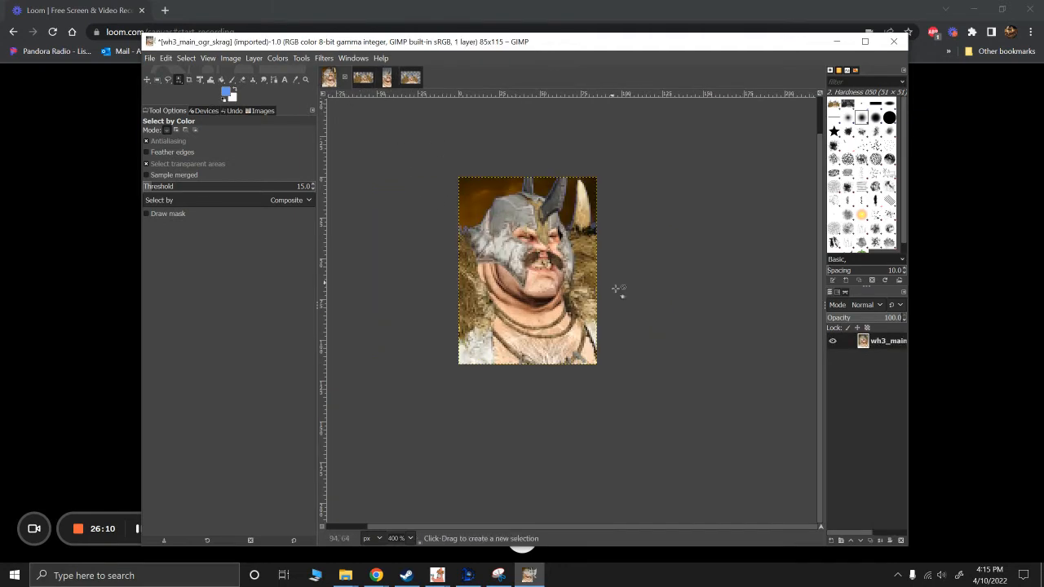
left_click(386, 77)
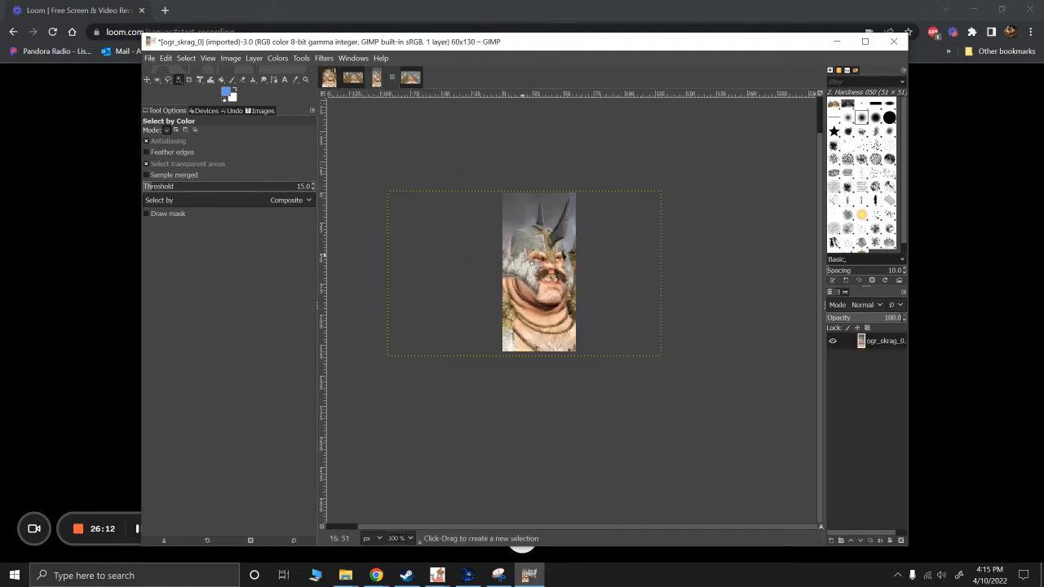
left_click(531, 256)
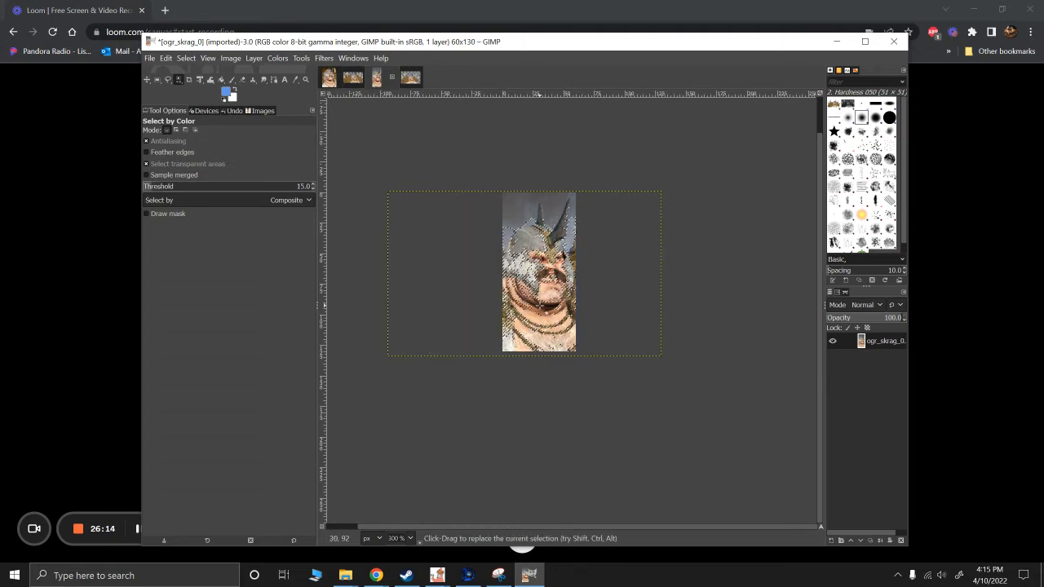
key("ctrl+z")
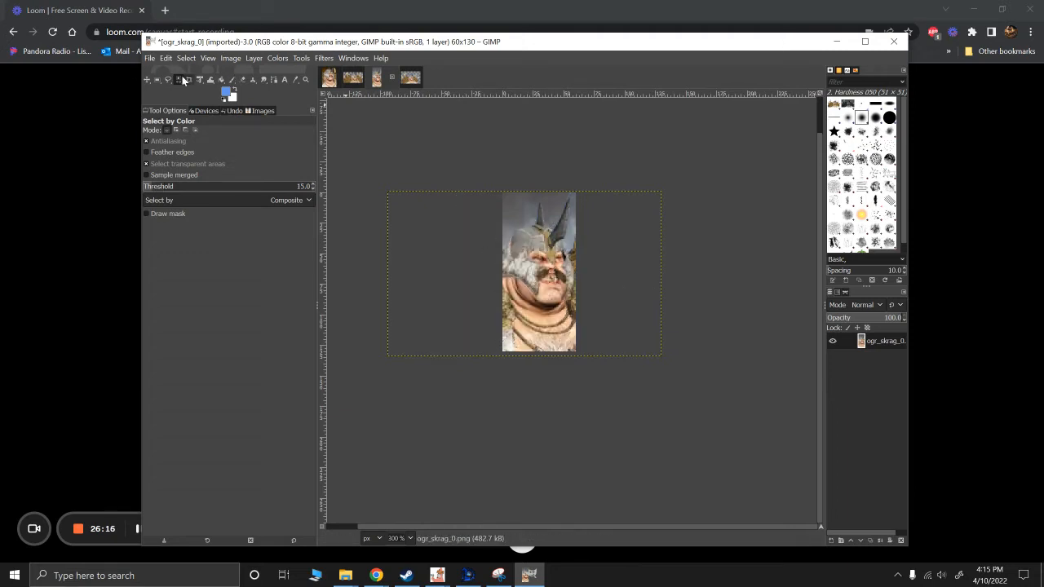
Step: Undo the anchoring of the pasted figure in the units portrait and reposition the floating selection with the Move tool
left_click(148, 80)
left_click_drag(552, 243, 546, 281)
key("ctrl+z")
key("ctrl+z")
key("ctrl+z")
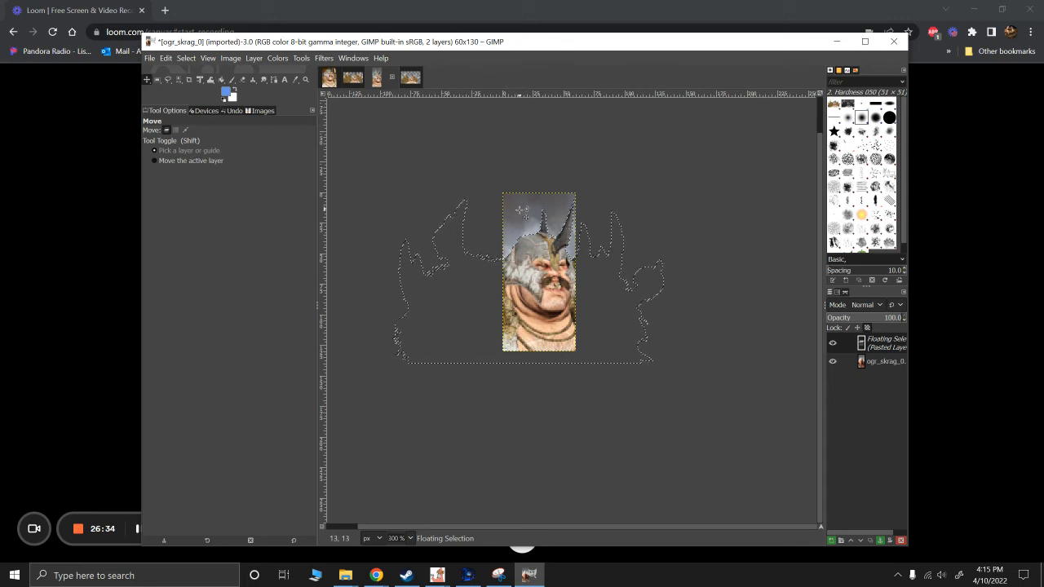
mouse_move(542, 264)
left_mouse_down()
mouse_move(537, 338)
mouse_move(545, 257)
left_mouse_up()
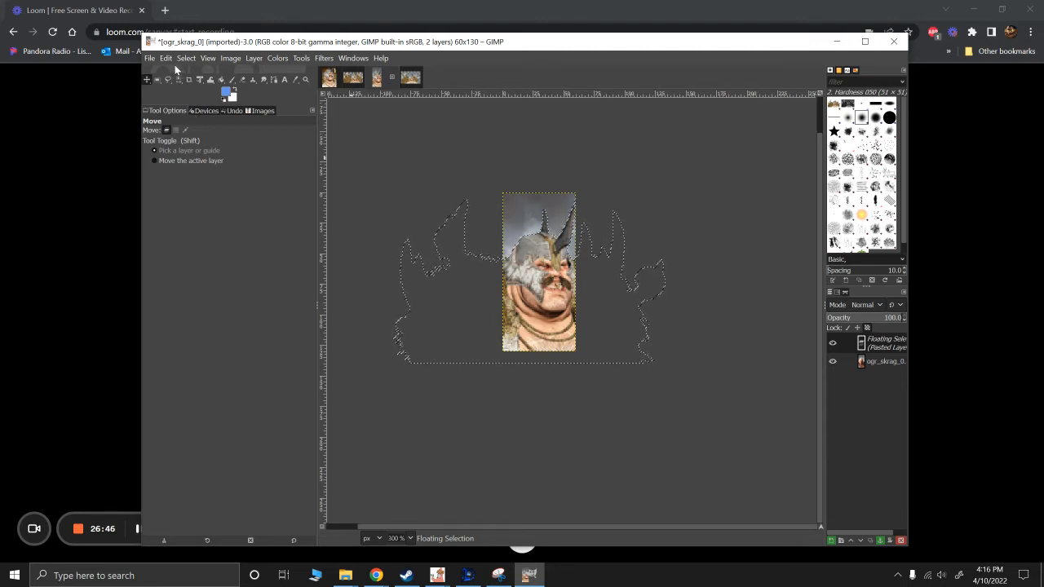
Step: Look through the Skrag screenshot and the three edited portraits, returning to the ogr_skrag_0 units portrait
left_click(151, 62)
left_click(151, 62)
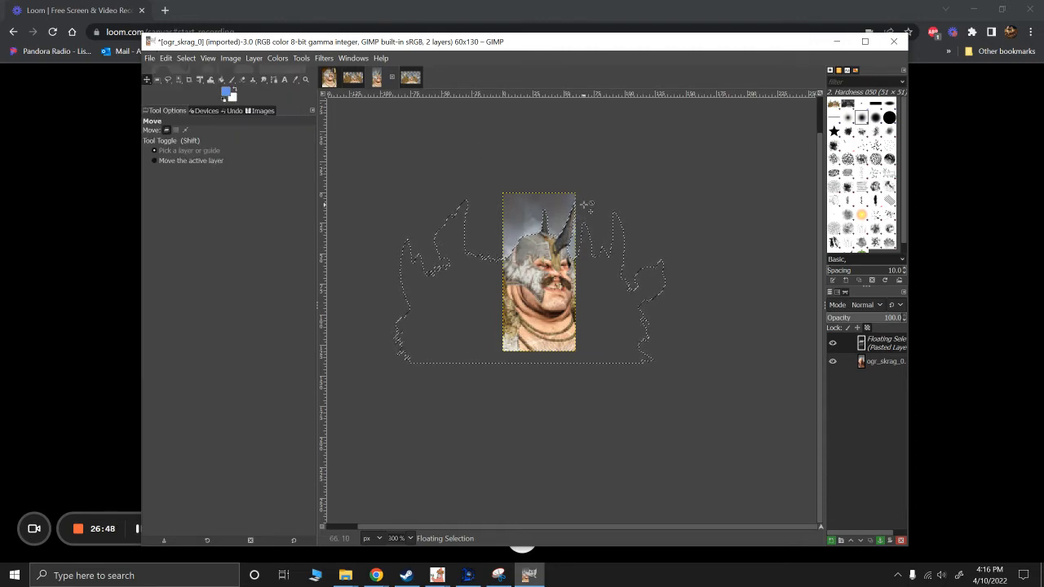
left_click(410, 78)
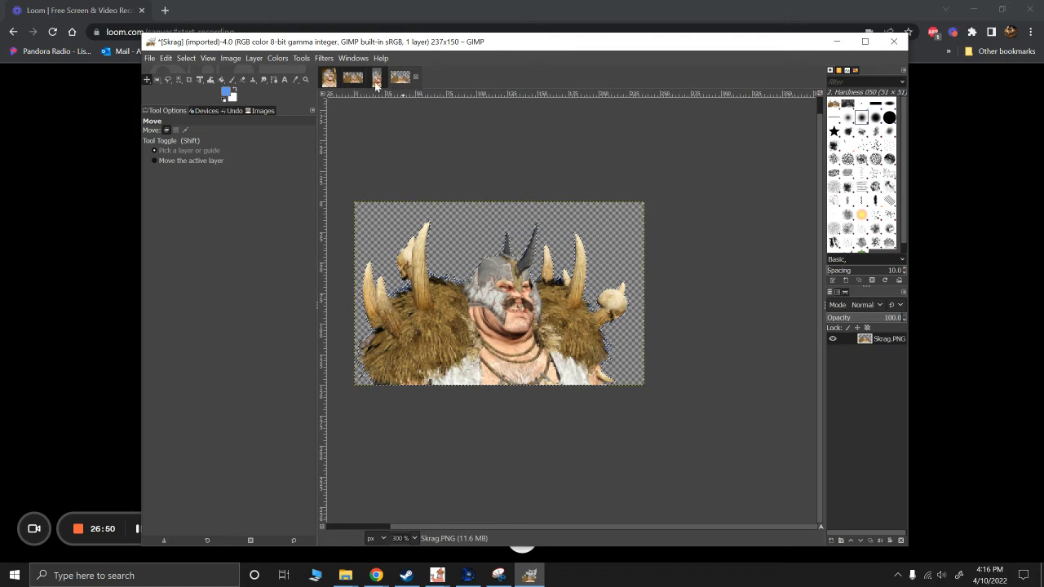
left_click(375, 78)
left_click(333, 82)
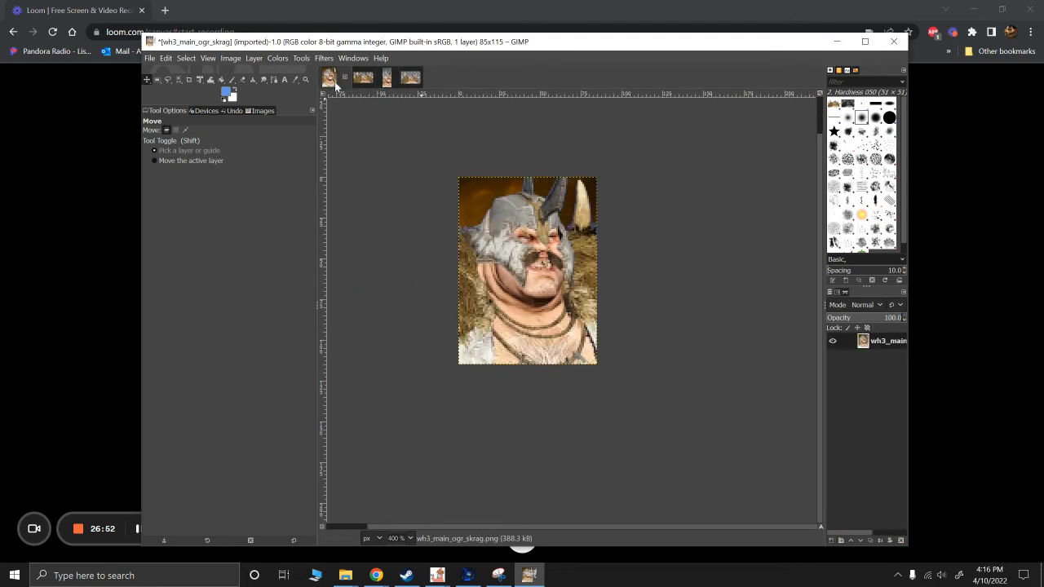
left_click(361, 79)
left_click(387, 79)
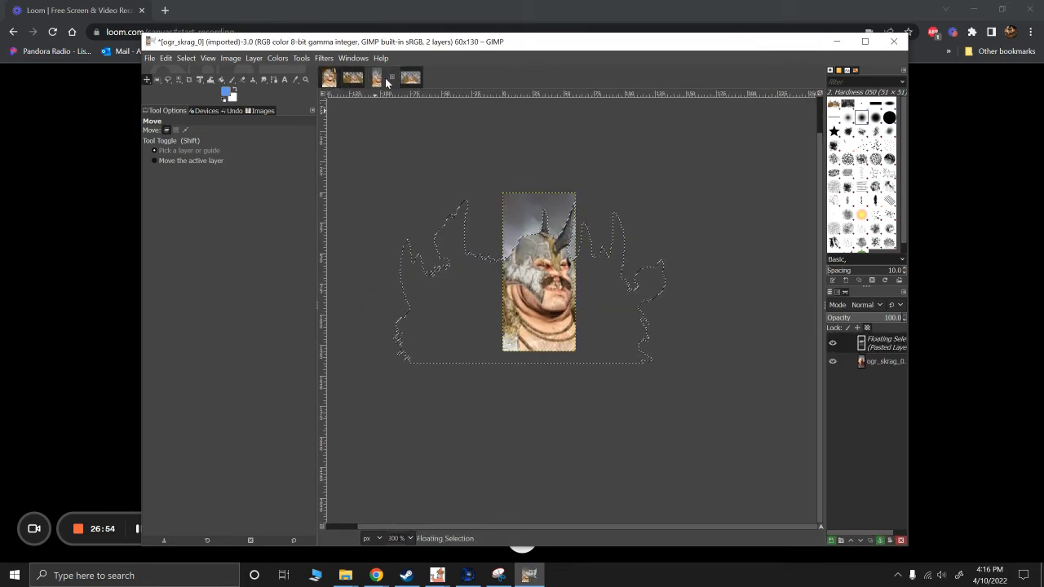
Step: Overwrite ogr_skrag_0.png with the edited units portrait and wh3_main_ogr_skrag.png with the edited faction leader portrait
left_click(149, 58)
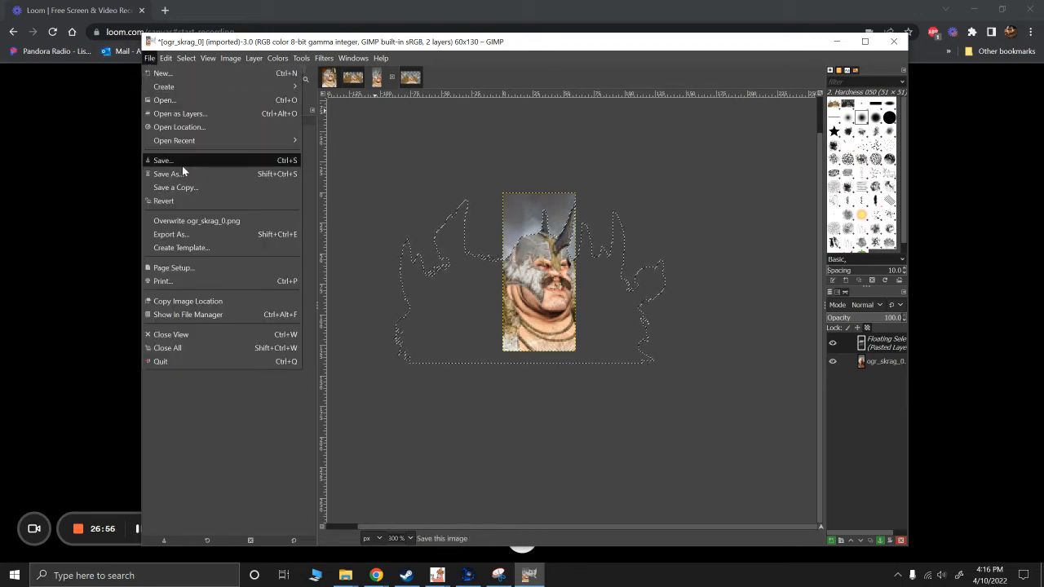
left_click(173, 221)
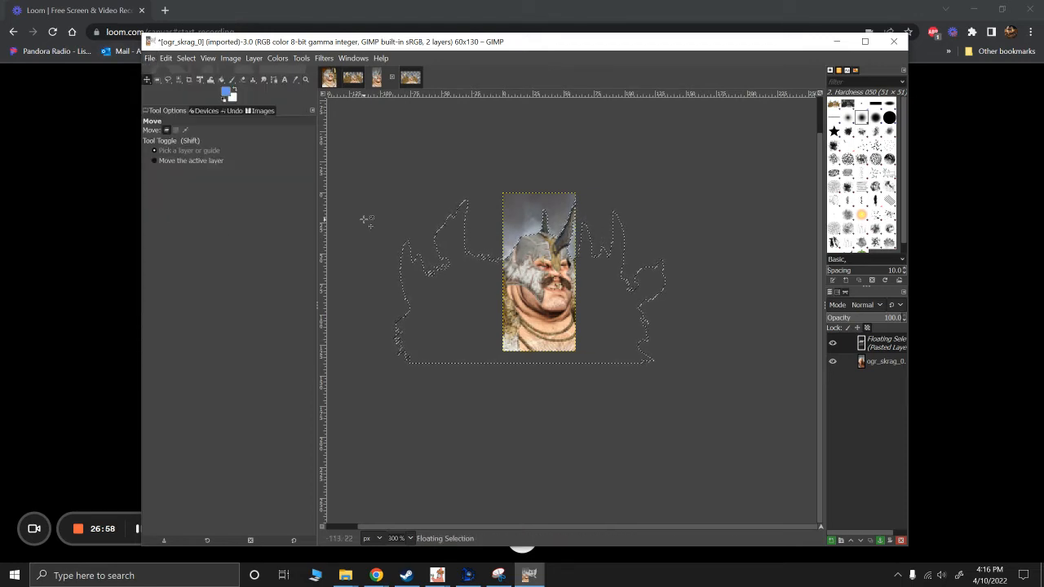
left_click(329, 84)
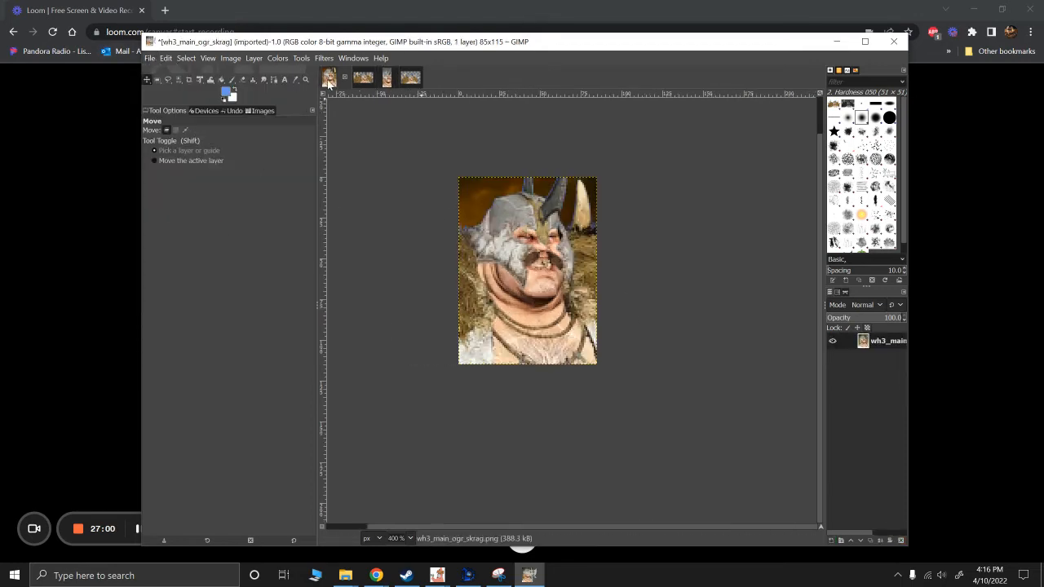
left_click(149, 58)
left_click(313, 219)
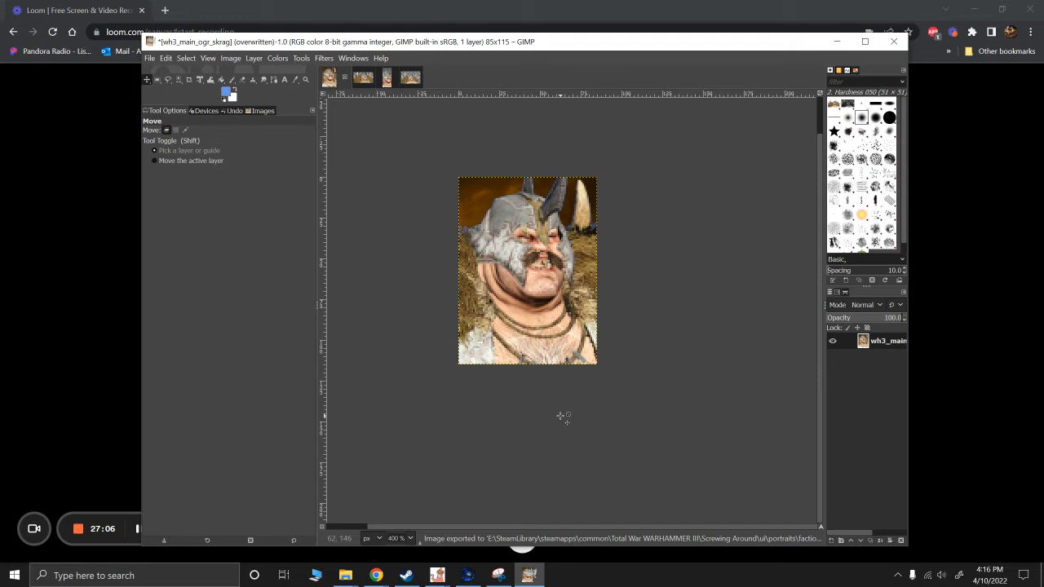
Step: Switch to RPFM and rename the original faction leader portrait in the pack to wh3_main_ogr_skrag1.png
left_click(467, 575)
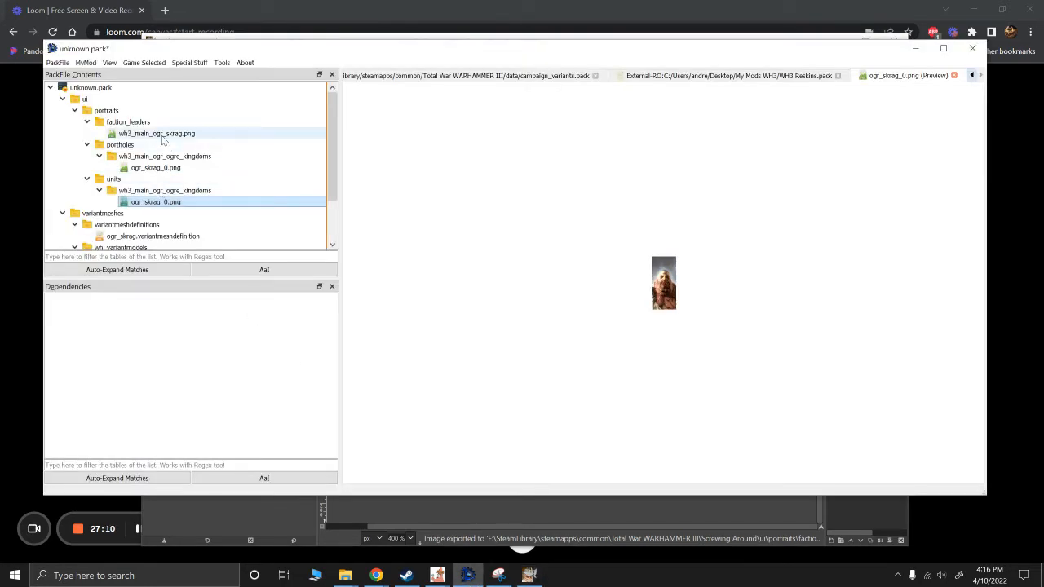
left_click(147, 133)
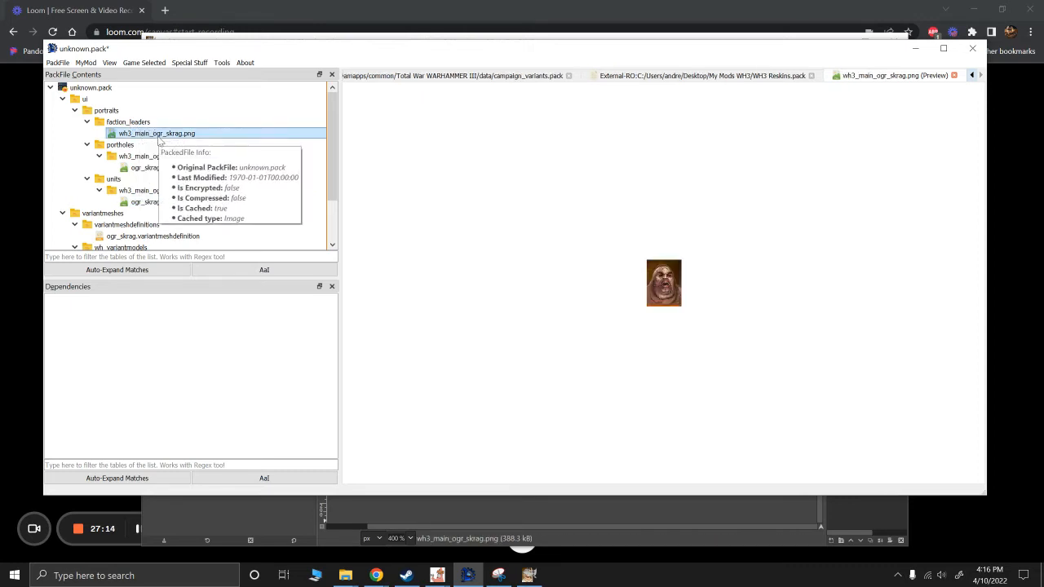
right_click(157, 136)
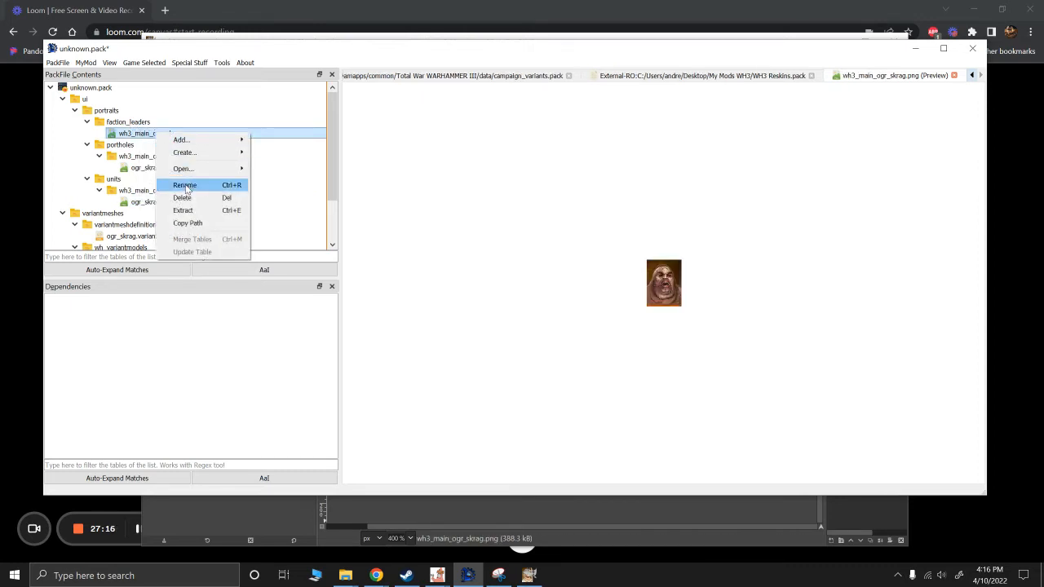
left_click(187, 186)
left_click(429, 312)
type("1")
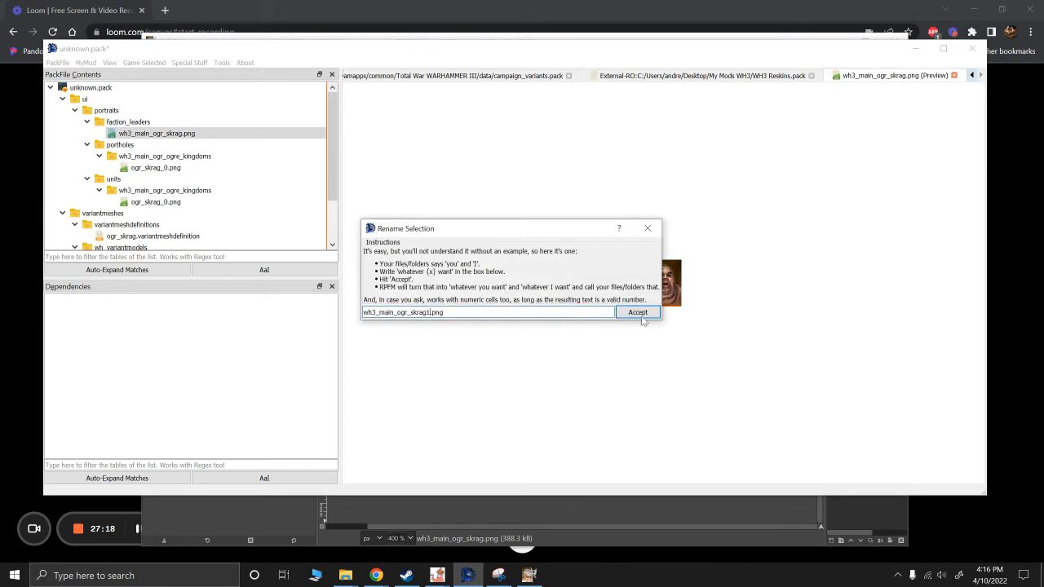
left_click(638, 313)
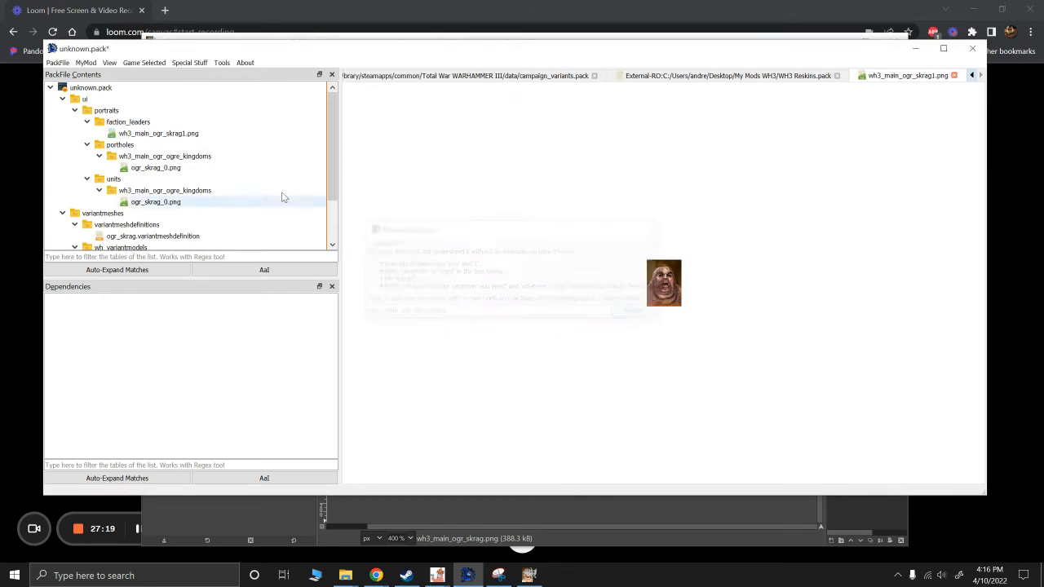
Step: Rename the original porthole image in the pack to ogr_skrag_01.png
right_click(167, 168)
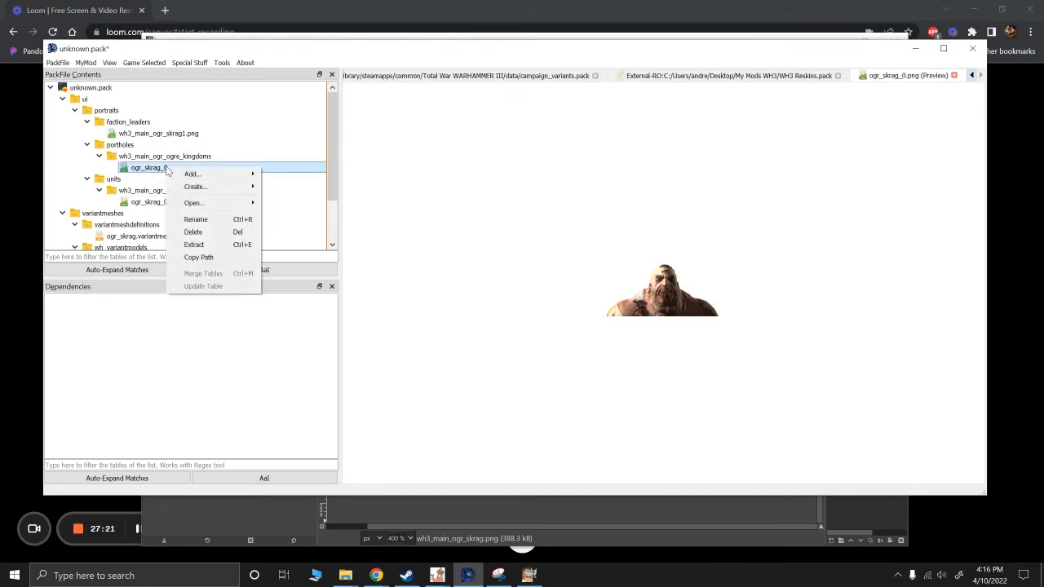
left_click(196, 219)
left_click(398, 315)
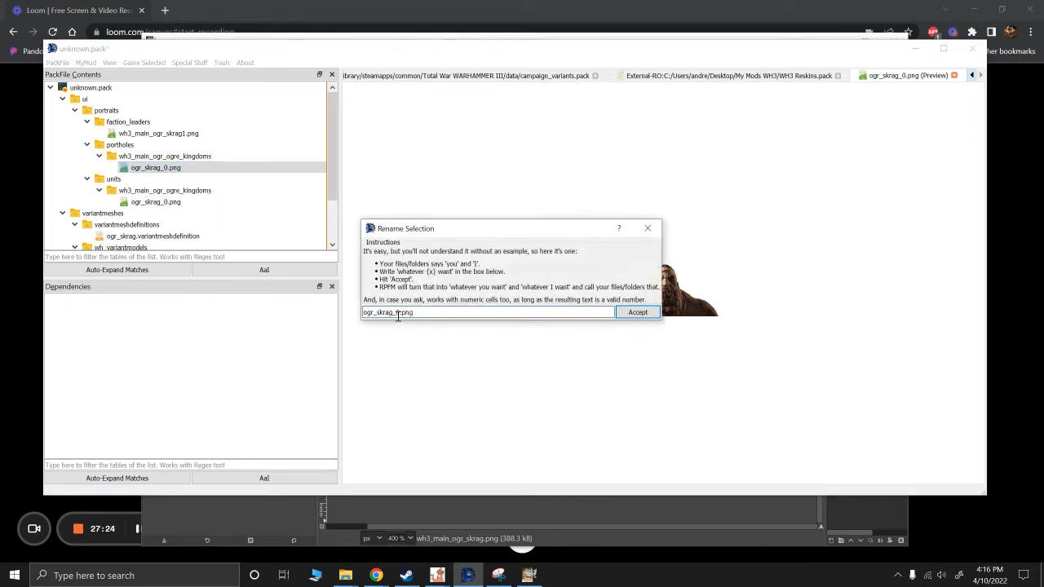
type("1")
left_click(637, 313)
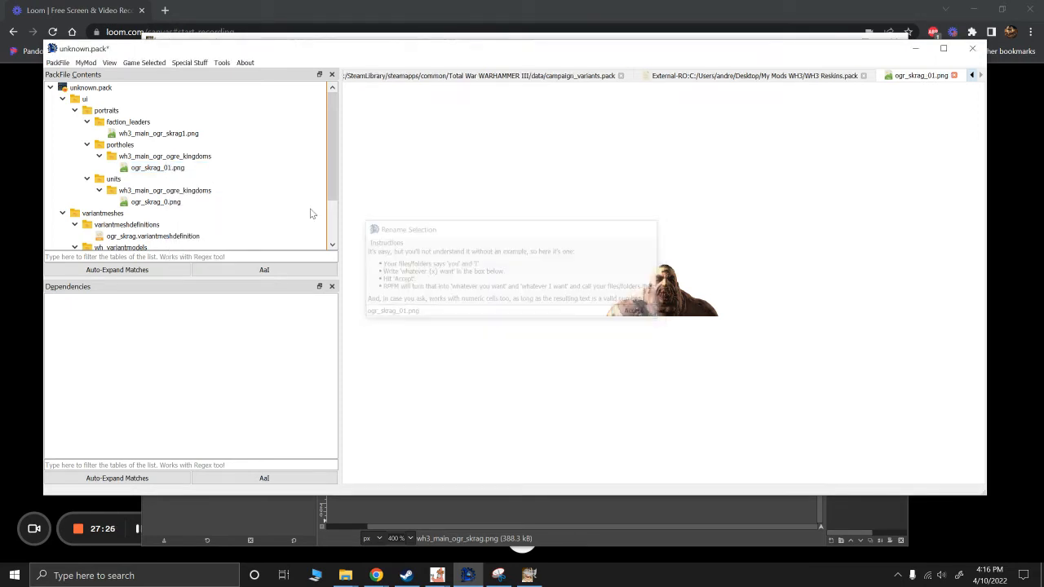
Step: Rename the original units portrait in the pack to ogr_skrag_10.png
right_click(163, 203)
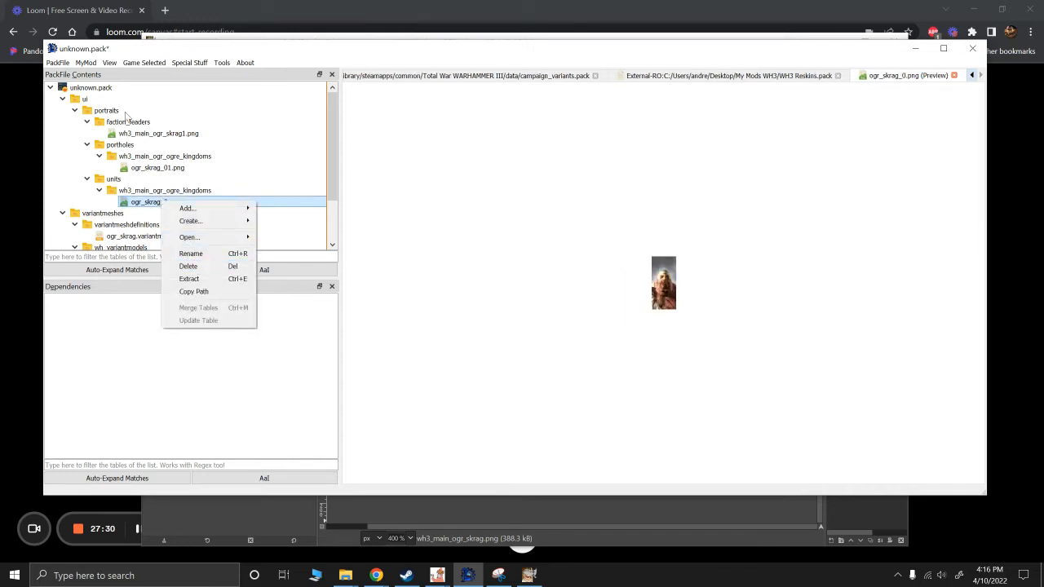
left_click(195, 254)
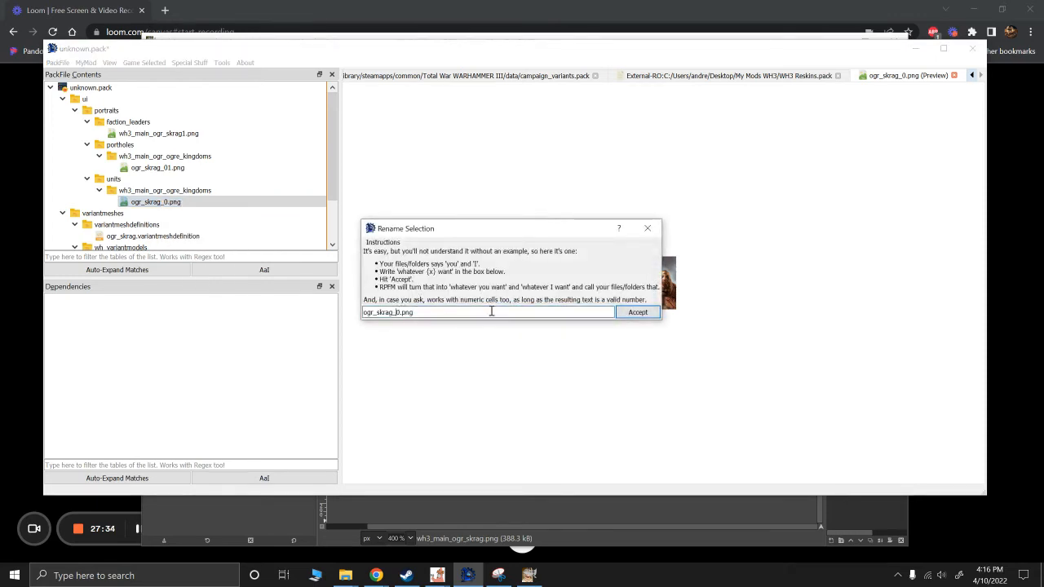
type("1")
key("Return")
Step: Add the edited wh3_main_ogr_skrag image from Screwing Around/ui/portraits/faction_leaders to the pack's faction_leaders folder
left_click(128, 123)
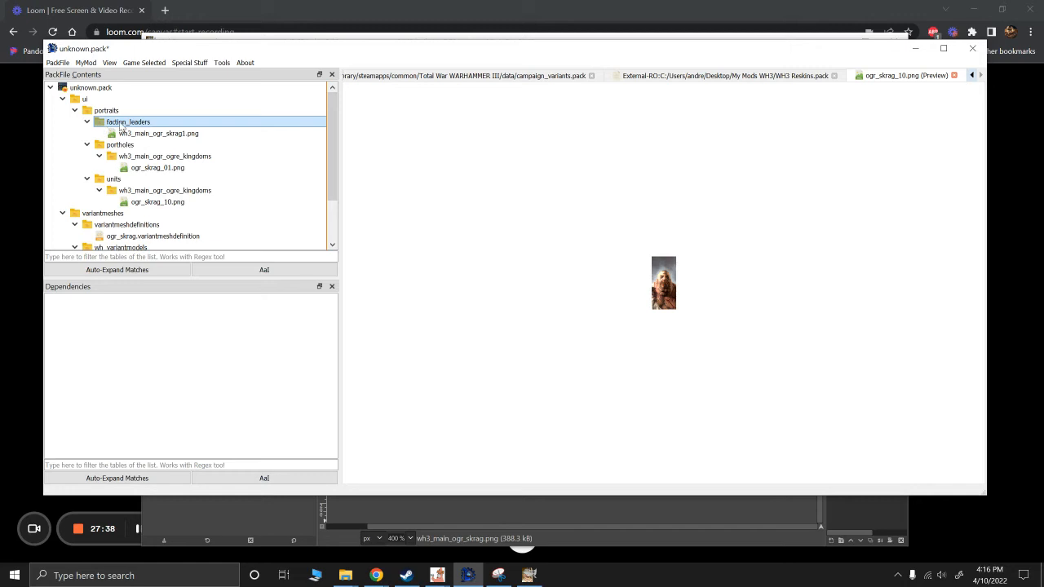
right_click(125, 128)
mouse_move(150, 132)
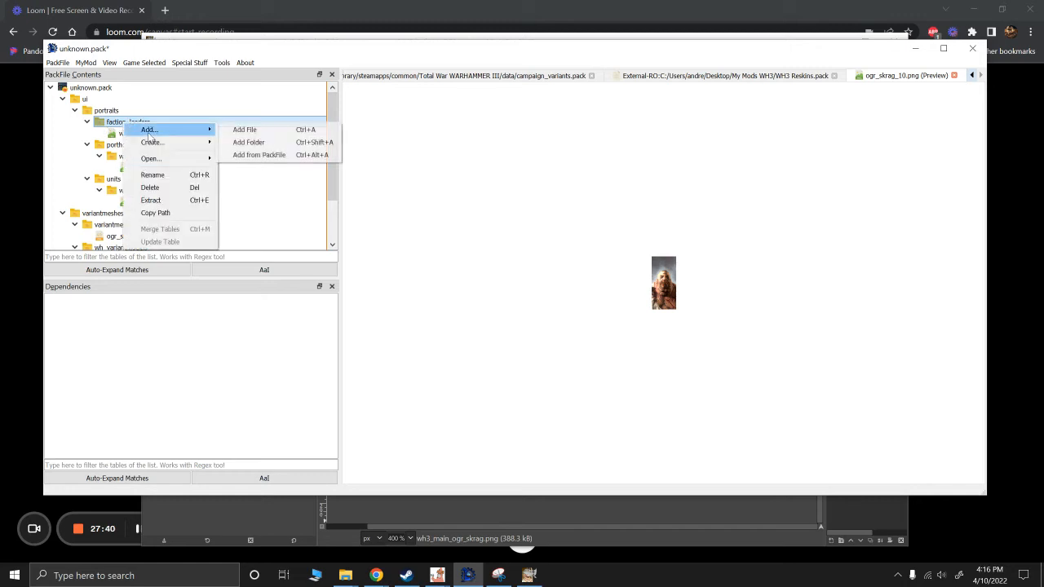
left_click(245, 129)
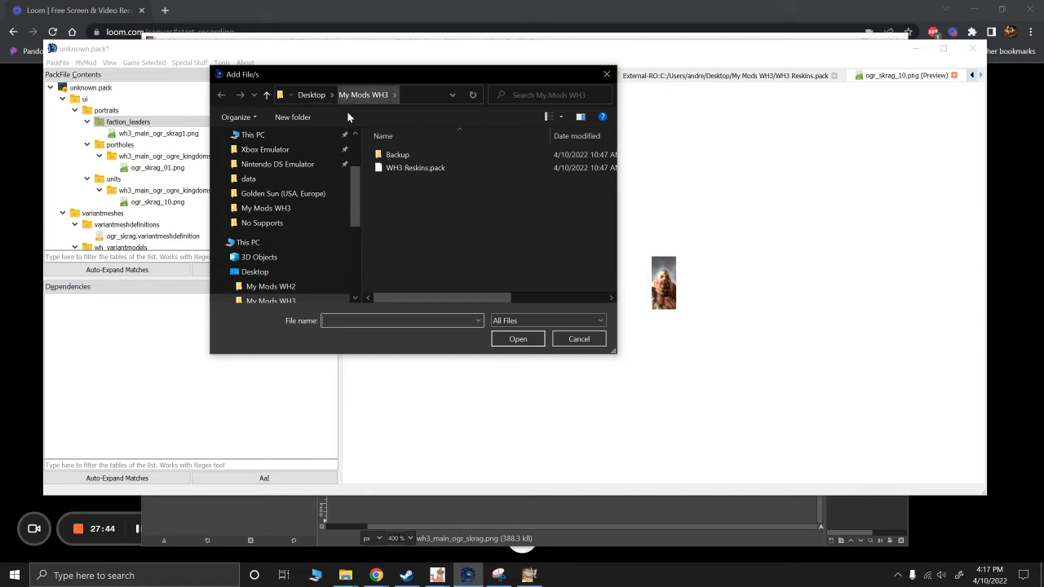
mouse_move(355, 188)
left_mouse_down()
mouse_move(355, 244)
mouse_move(351, 181)
left_mouse_up()
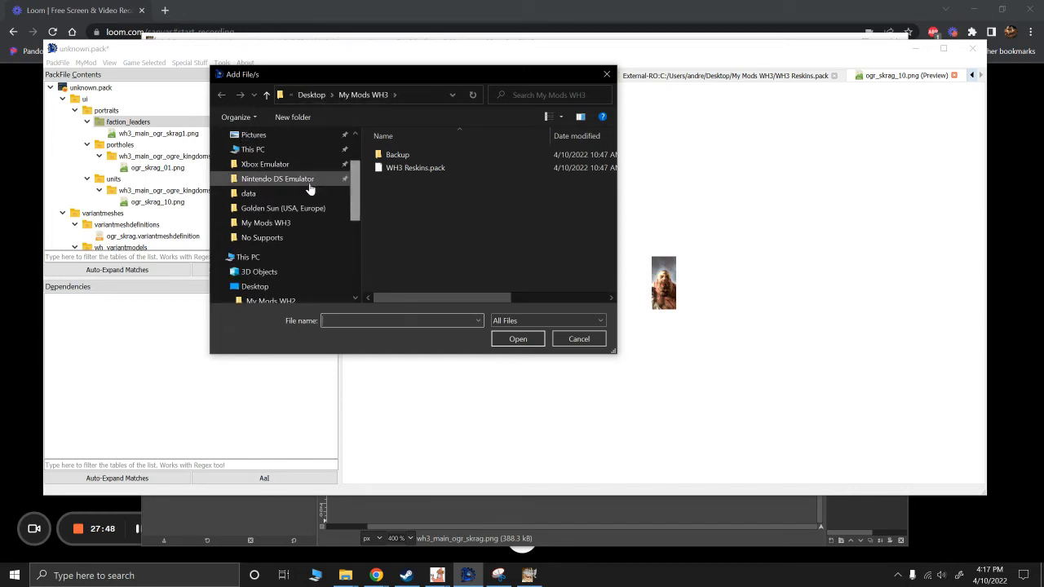
left_click(300, 194)
left_click(336, 94)
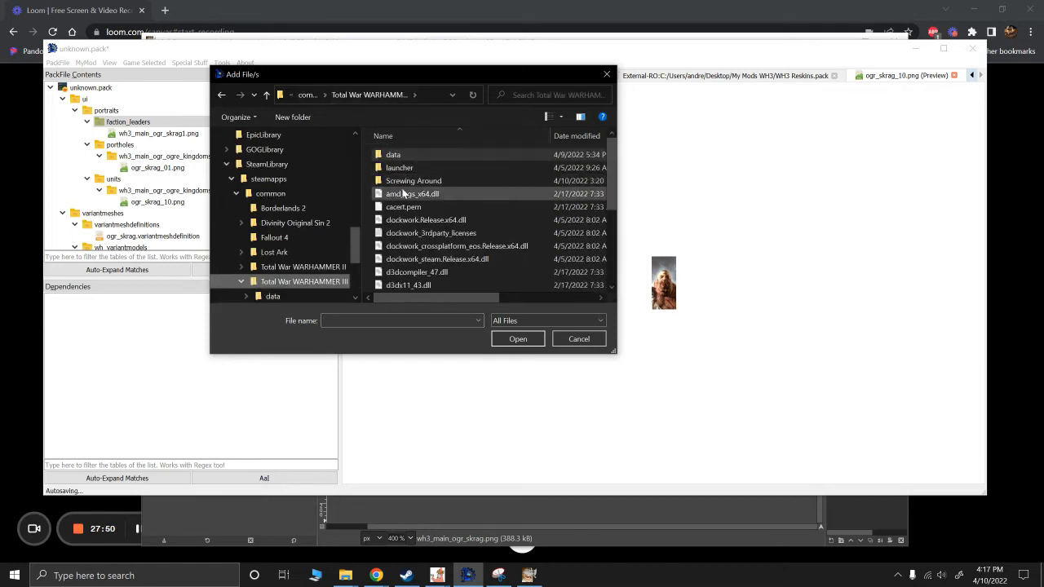
double_click(400, 181)
double_click(391, 154)
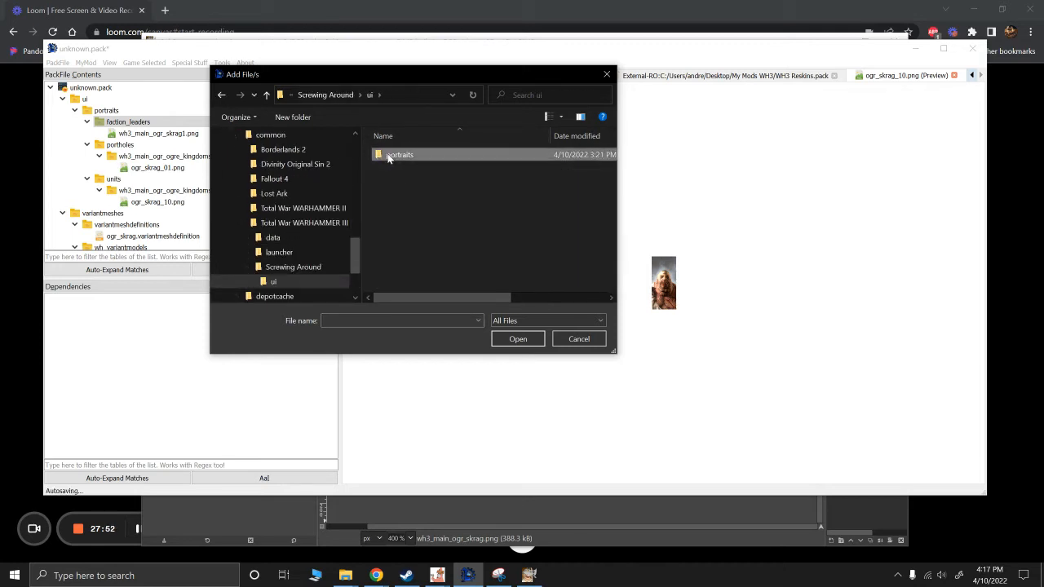
double_click(392, 155)
double_click(400, 155)
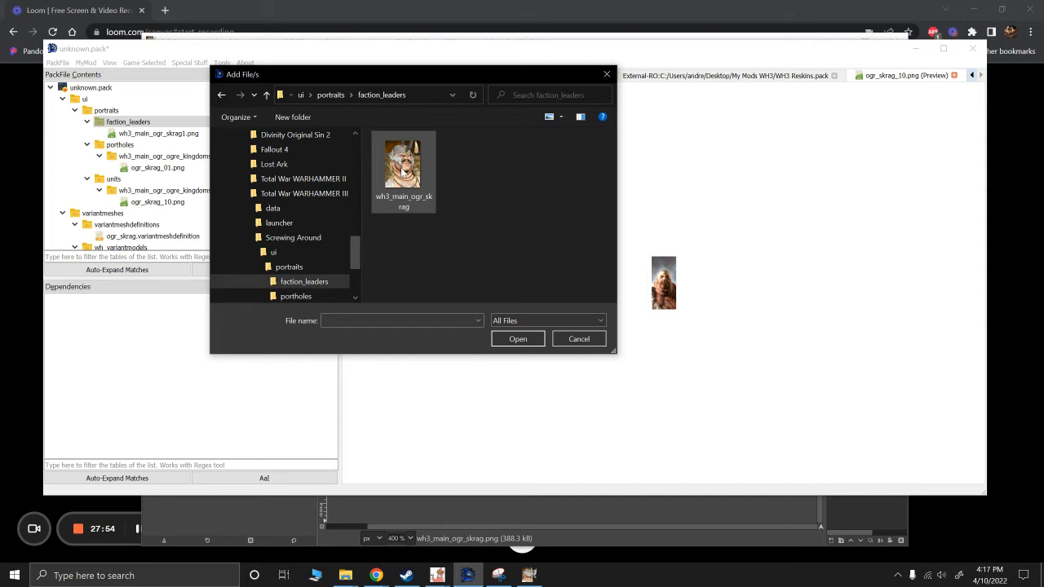
double_click(402, 171)
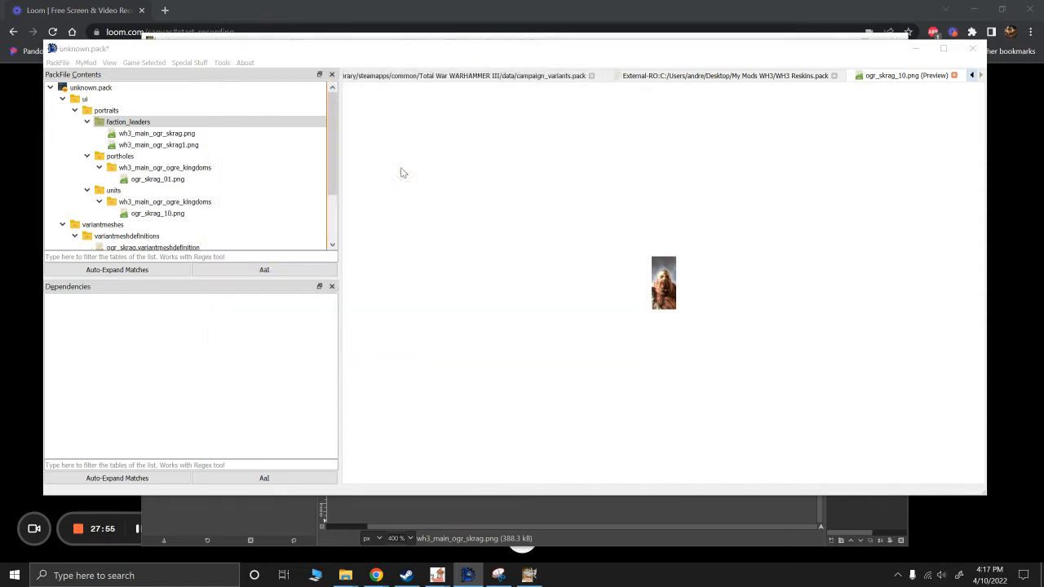
Step: Compare the previews of the new and original faction leader portraits, and preview the original porthole image
left_click(150, 138)
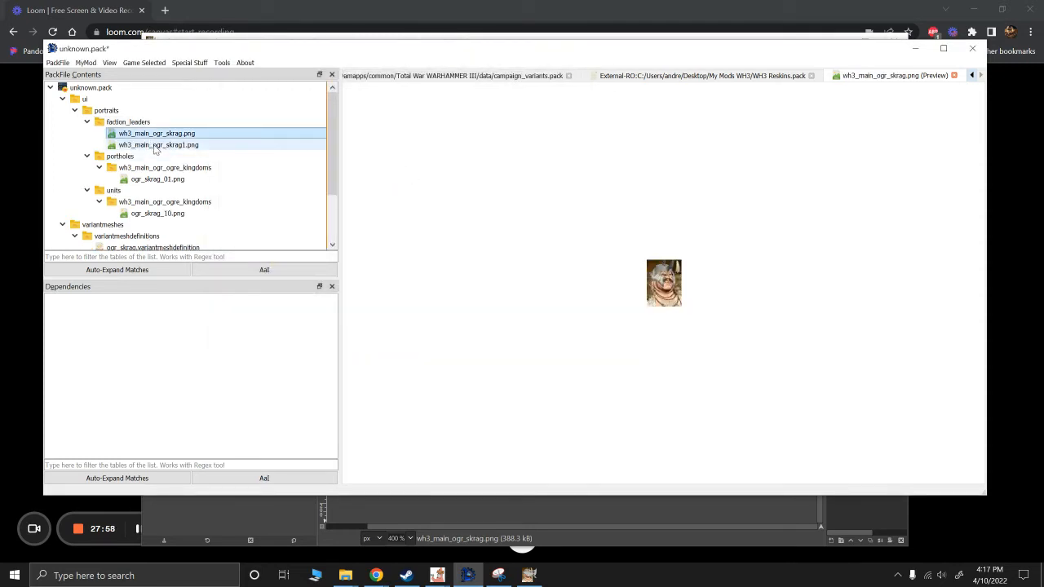
left_click(154, 145)
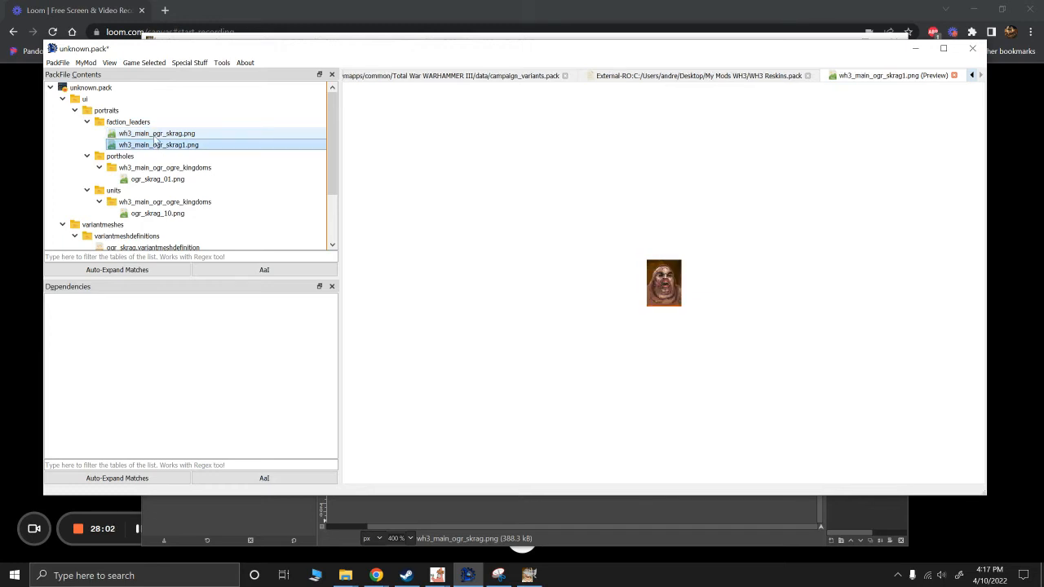
left_click(153, 137)
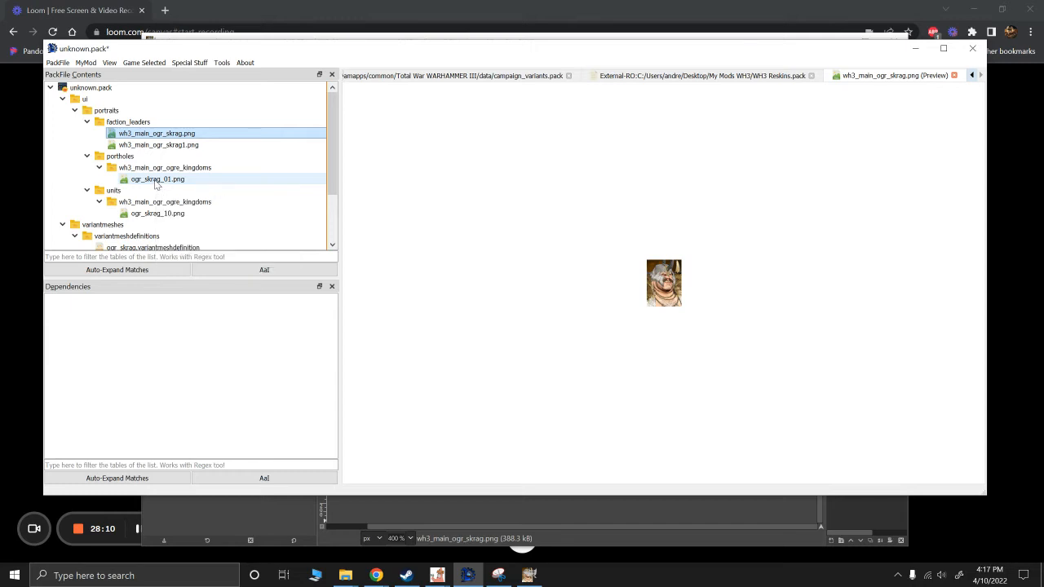
left_click(156, 180)
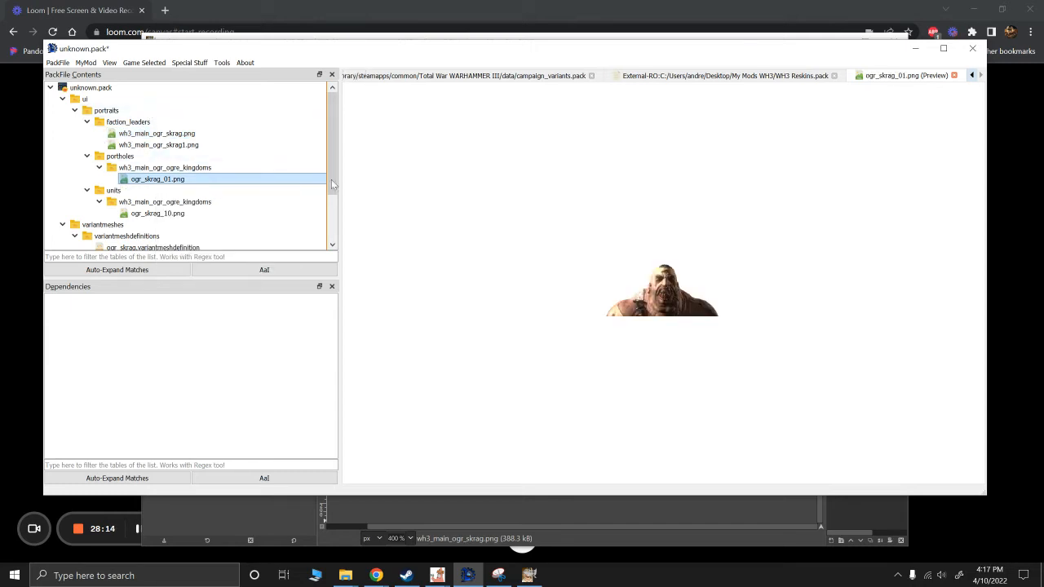
Step: Add the edited ogr_skrag_0 porthole image to the pack's wh3_main_ogr_ogre_kingdoms folder under portholes
right_click(153, 167)
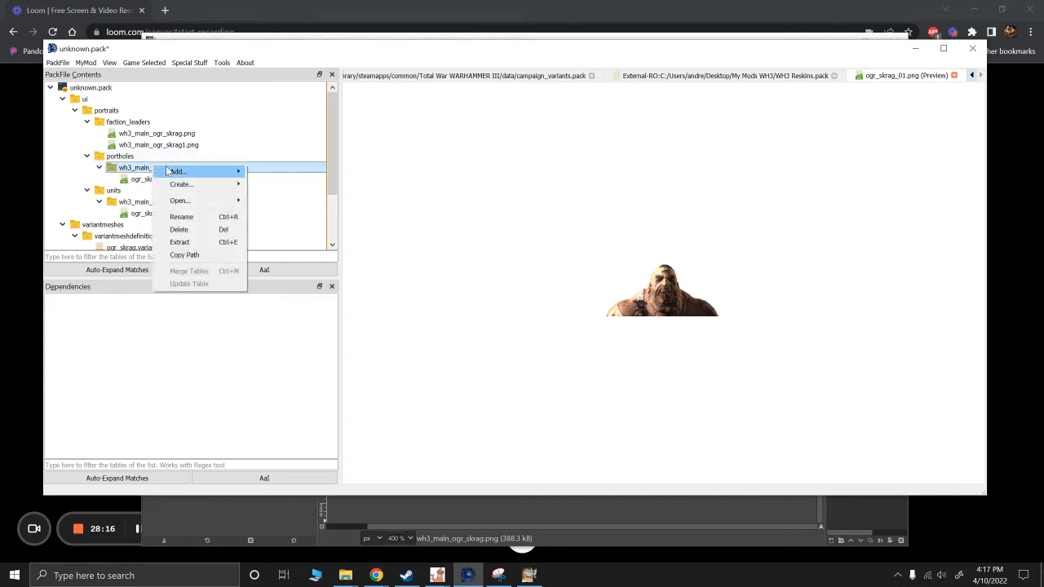
mouse_move(193, 171)
left_click(292, 173)
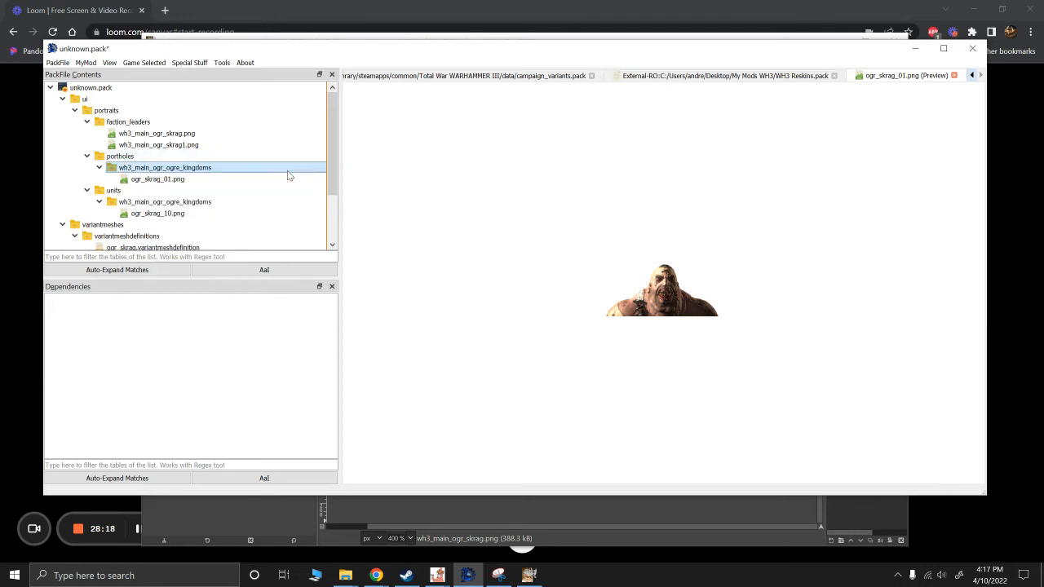
left_click(330, 96)
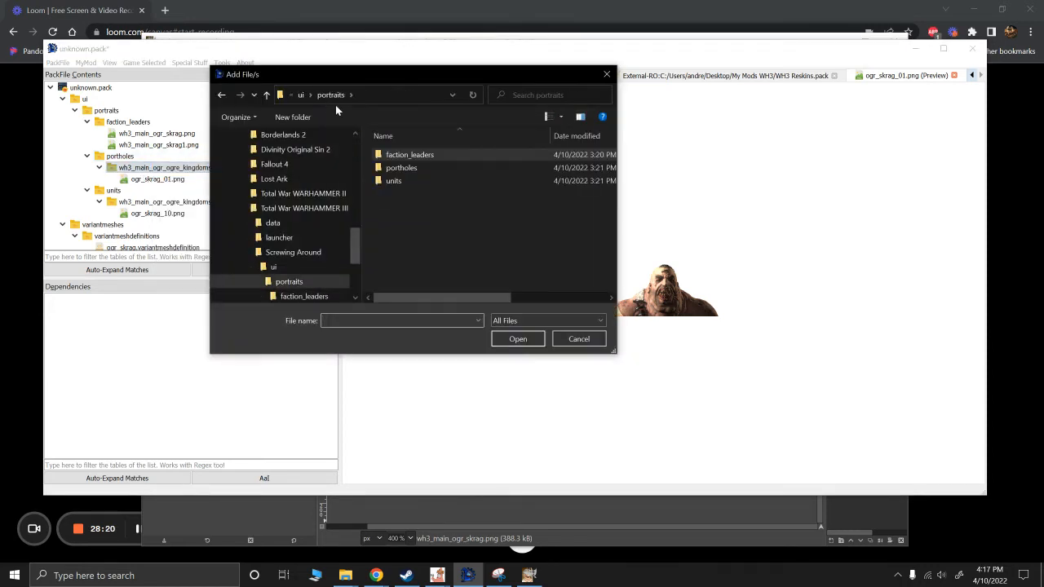
double_click(396, 168)
double_click(396, 161)
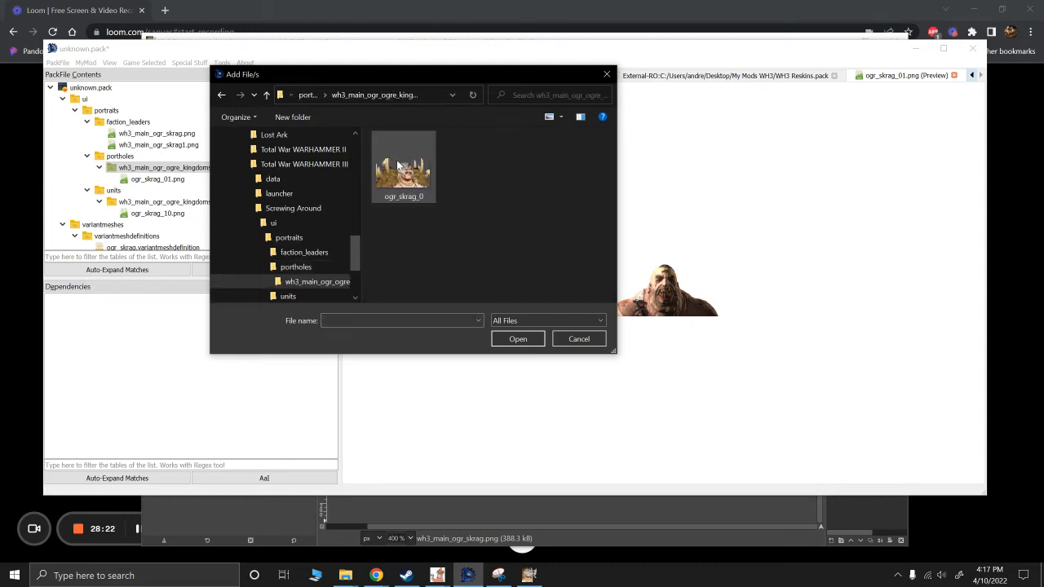
double_click(397, 172)
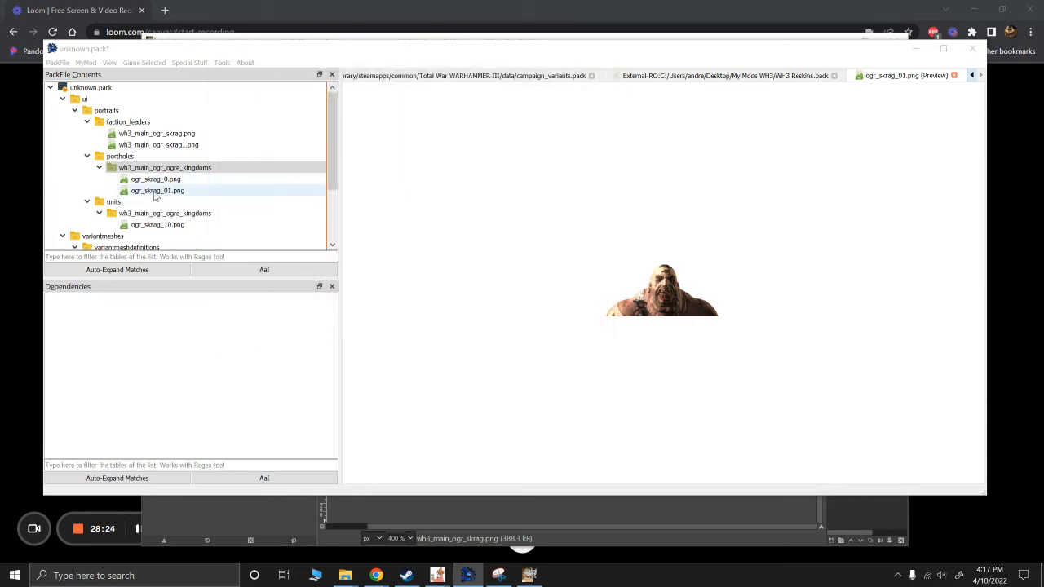
Step: Add the edited ogr_skrag_0 portrait from Screwing Around/ui/portraits/units to the pack's wh3_main_ogr_ogre_kingdoms folder under units
right_click(140, 216)
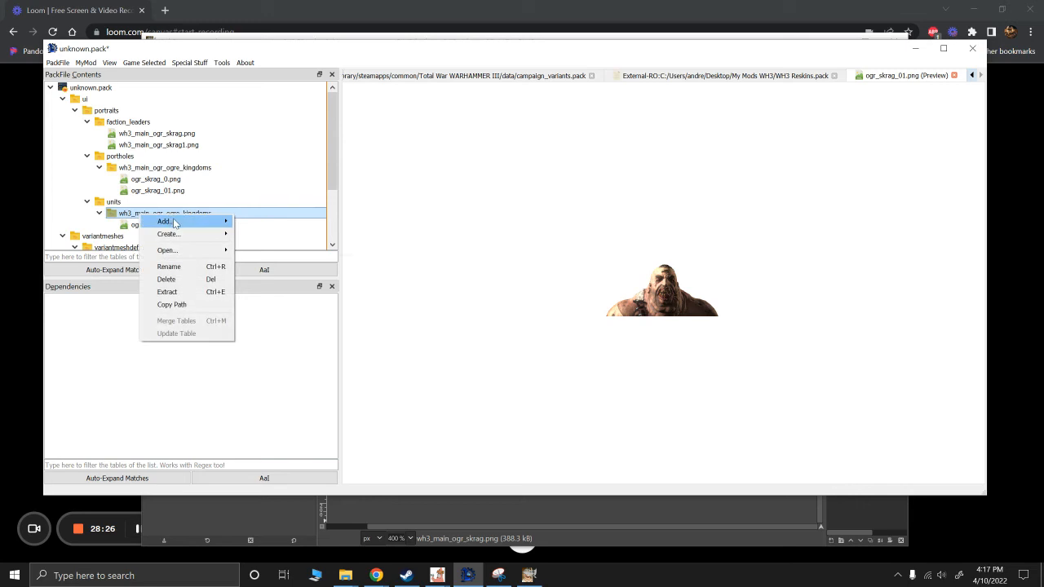
mouse_move(168, 221)
left_click(265, 221)
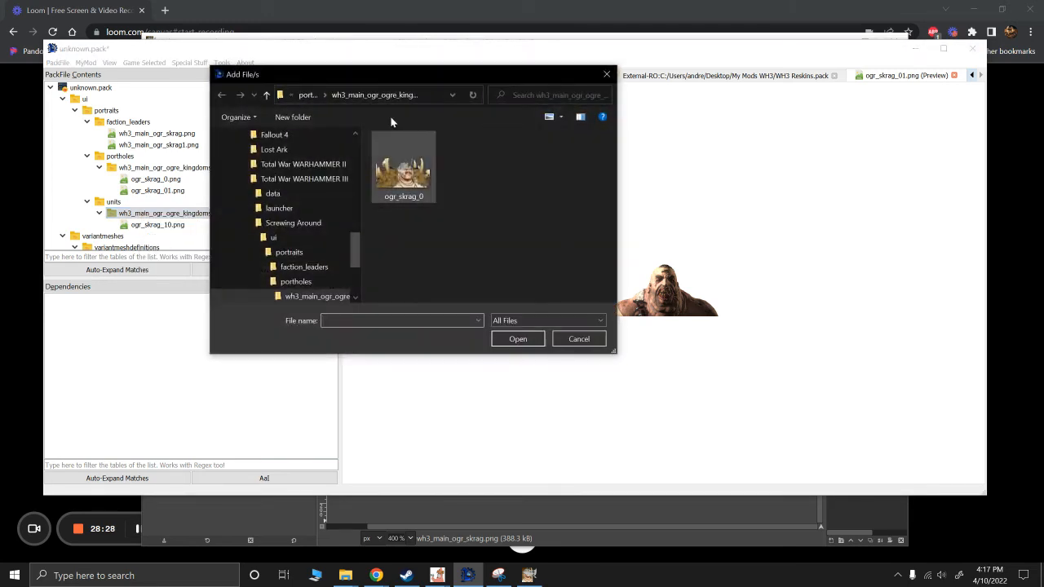
left_click(307, 94)
left_click(311, 96)
left_click(351, 95)
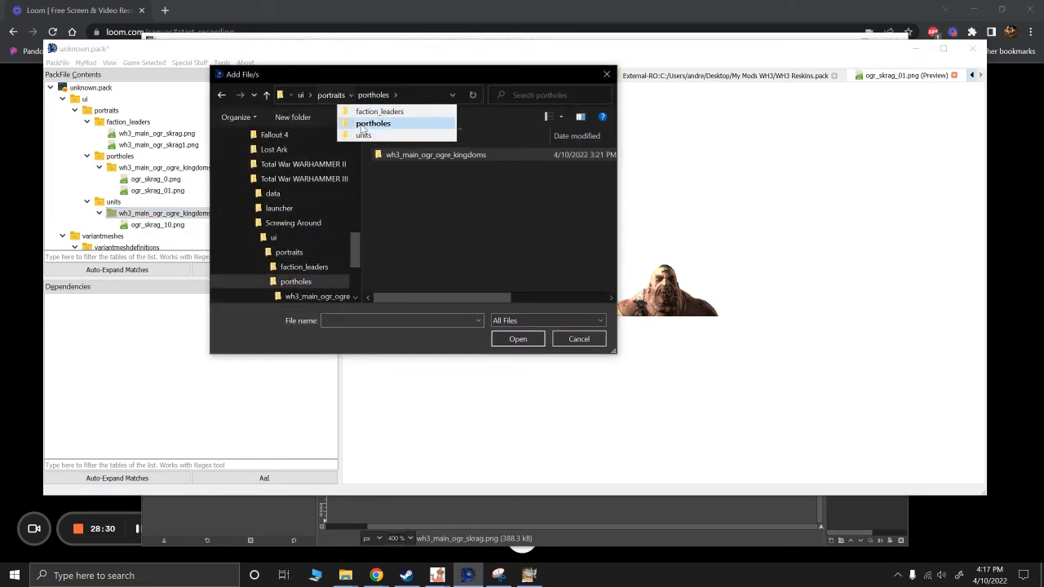
left_click(368, 124)
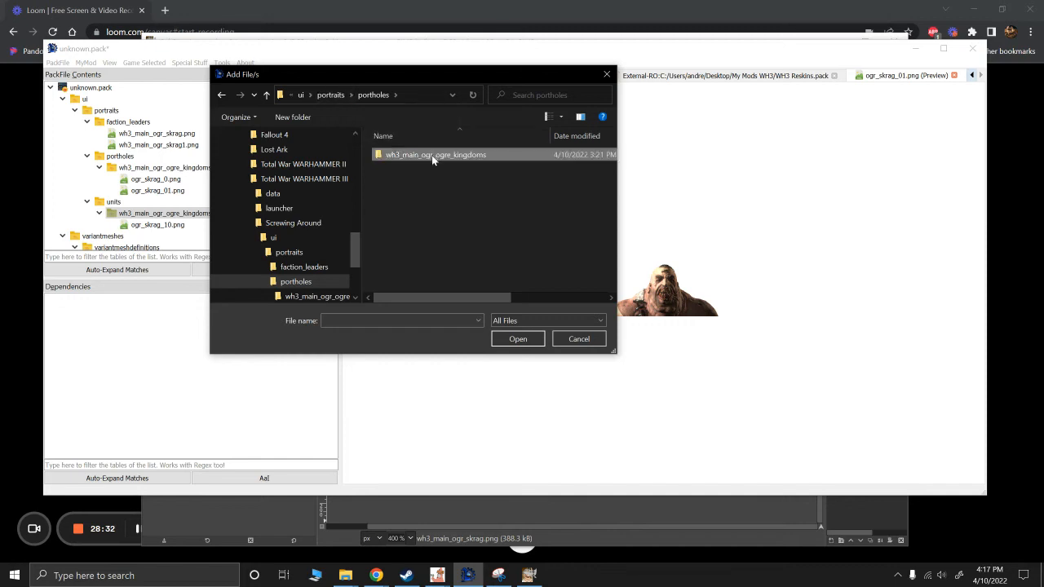
left_click(310, 95)
left_click(330, 112)
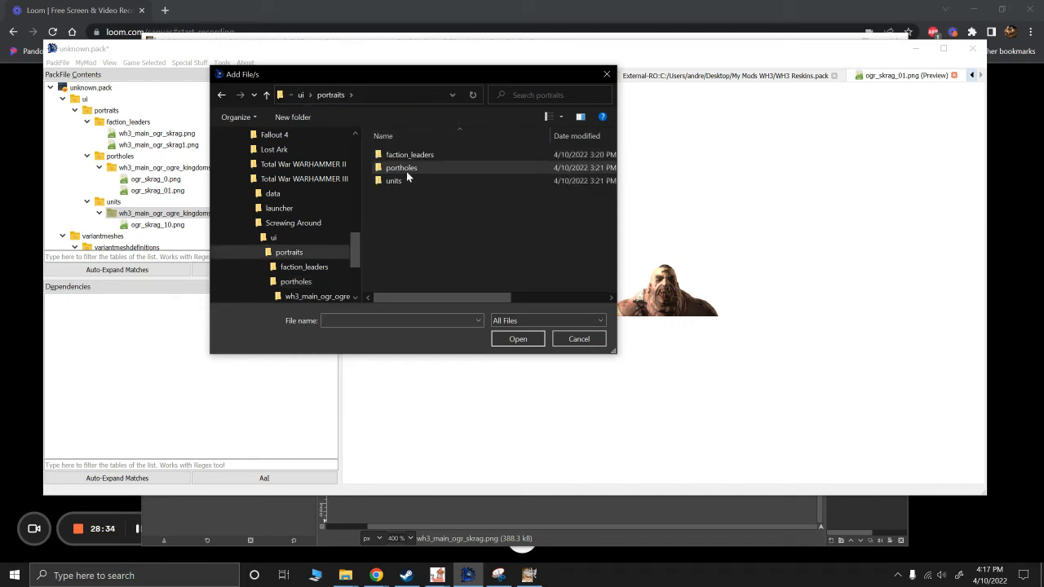
double_click(397, 181)
double_click(398, 157)
double_click(399, 163)
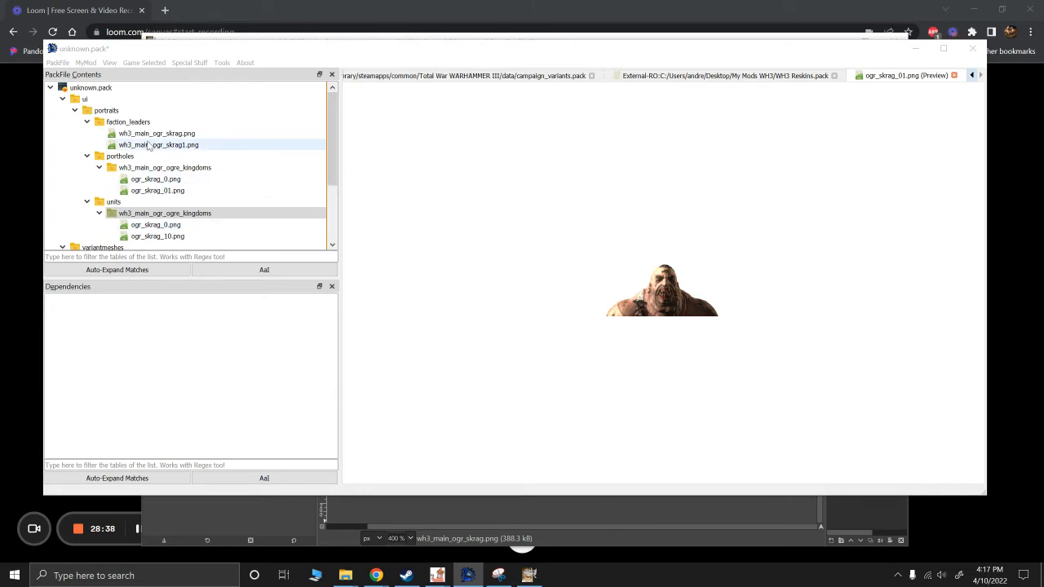
Step: Delete the renamed original portraits wh3_main_ogr_skrag1.png, ogr_skrag_01.png and ogr_skrag_10.png from the pack
left_click(148, 145)
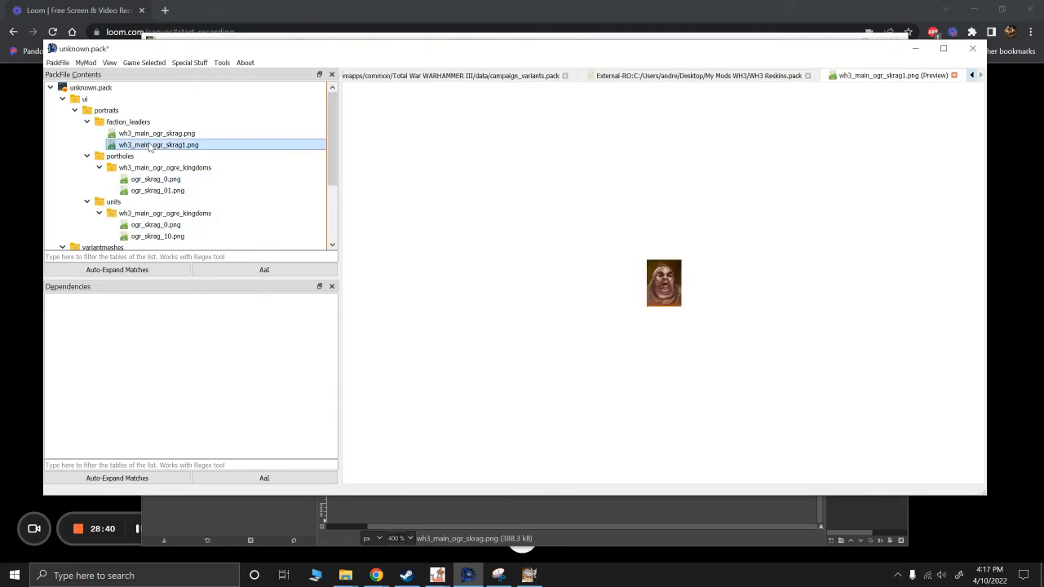
key("Delete")
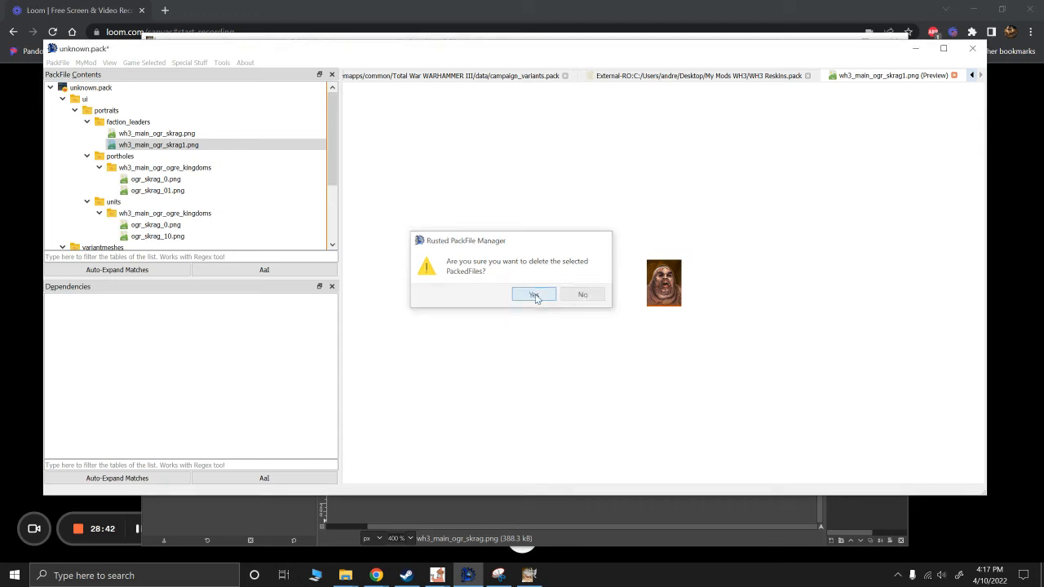
left_click(533, 295)
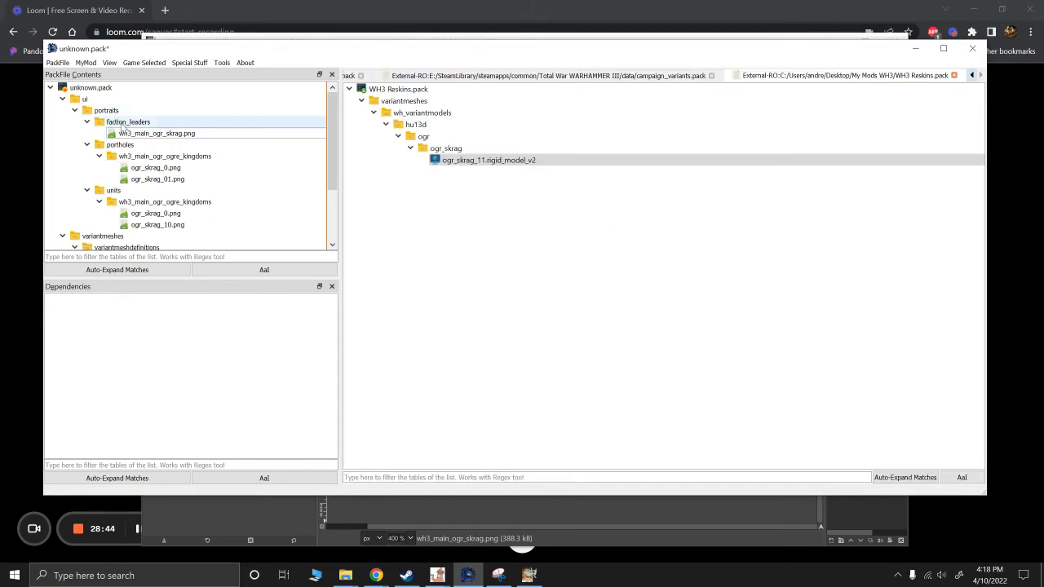
left_click(156, 180)
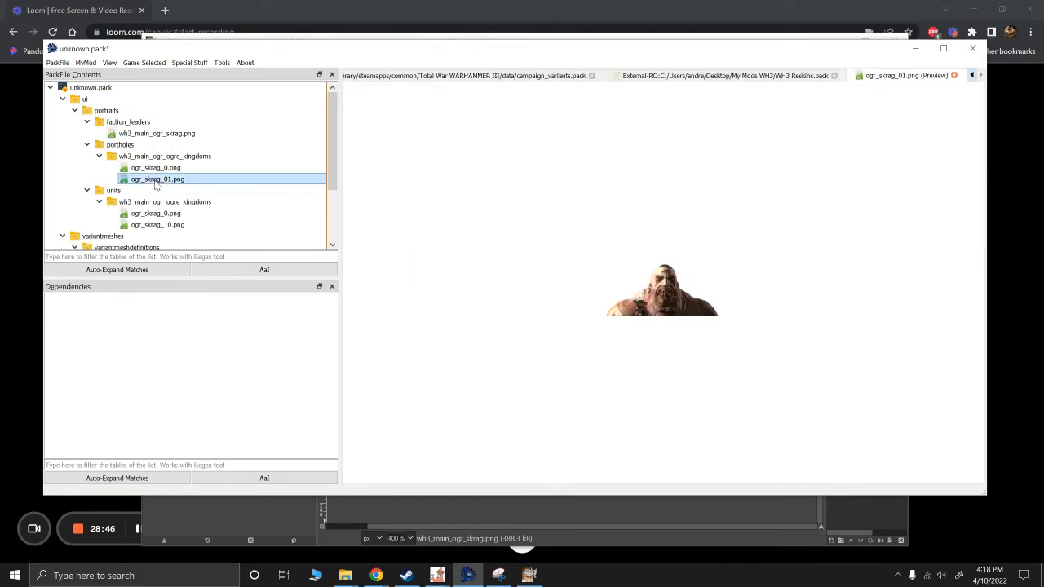
key("Delete")
left_click(531, 295)
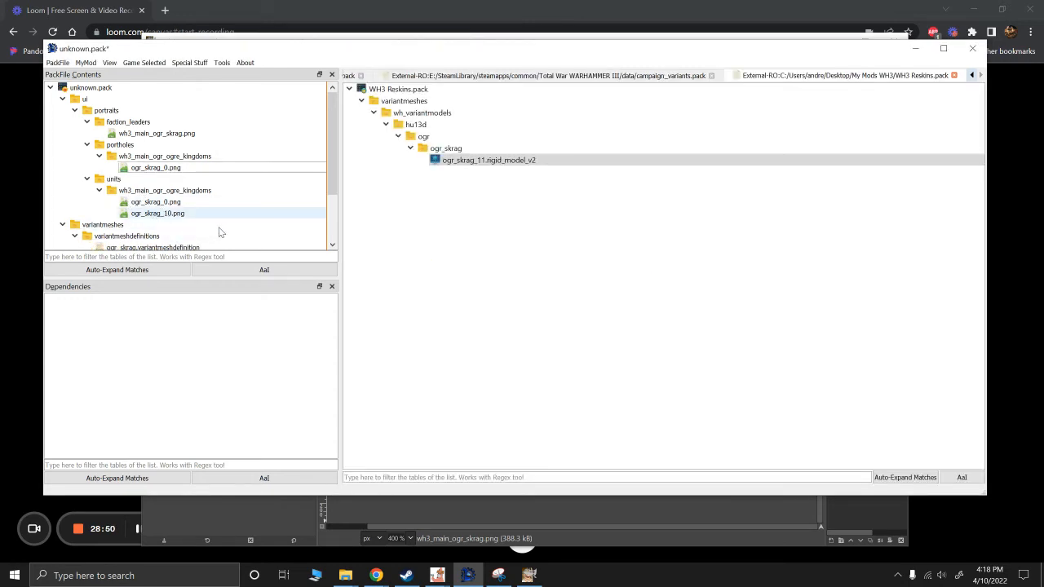
left_click(157, 213)
key("Delete")
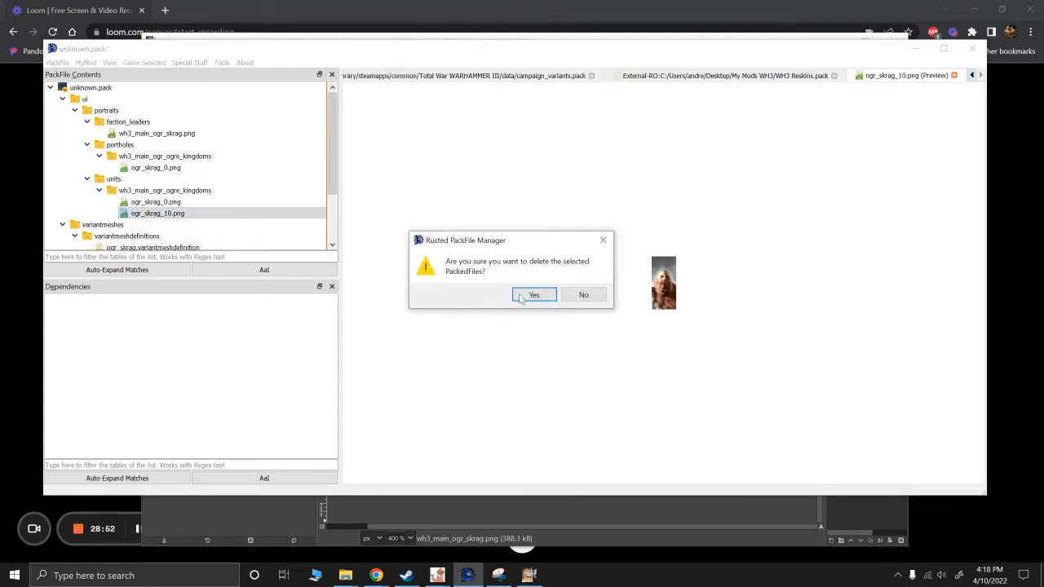
left_click(532, 295)
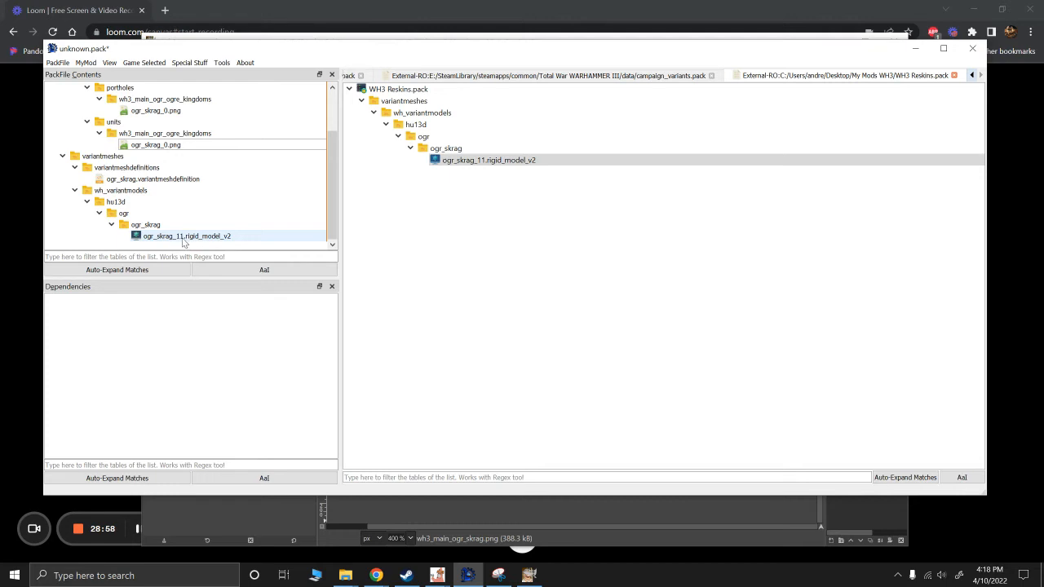
Step: Review the ogr_skrag variant mesh definition and preview the new faction leader and units portraits
left_click(155, 179)
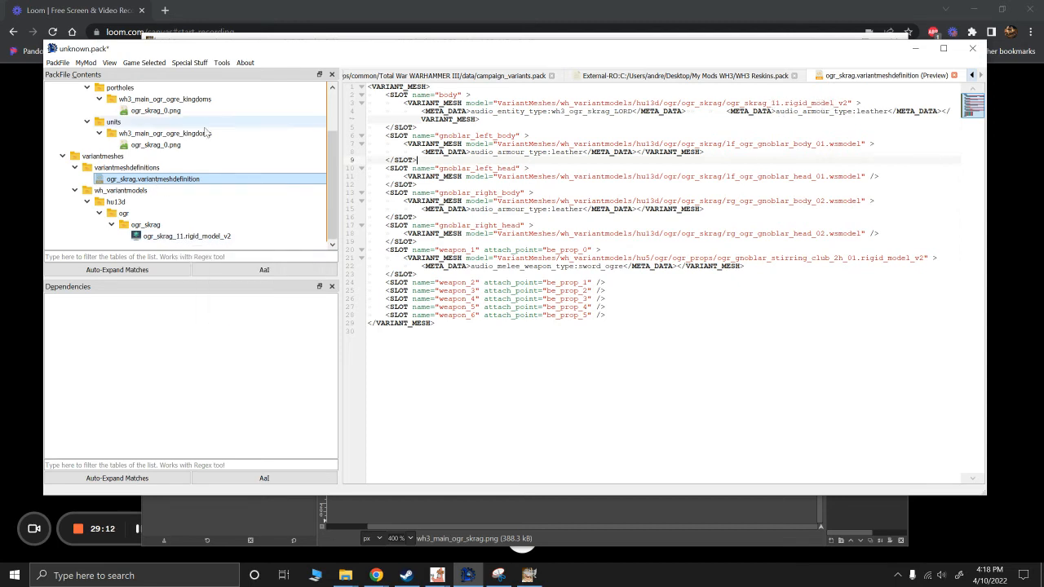
scroll(147, 137, "up", 3)
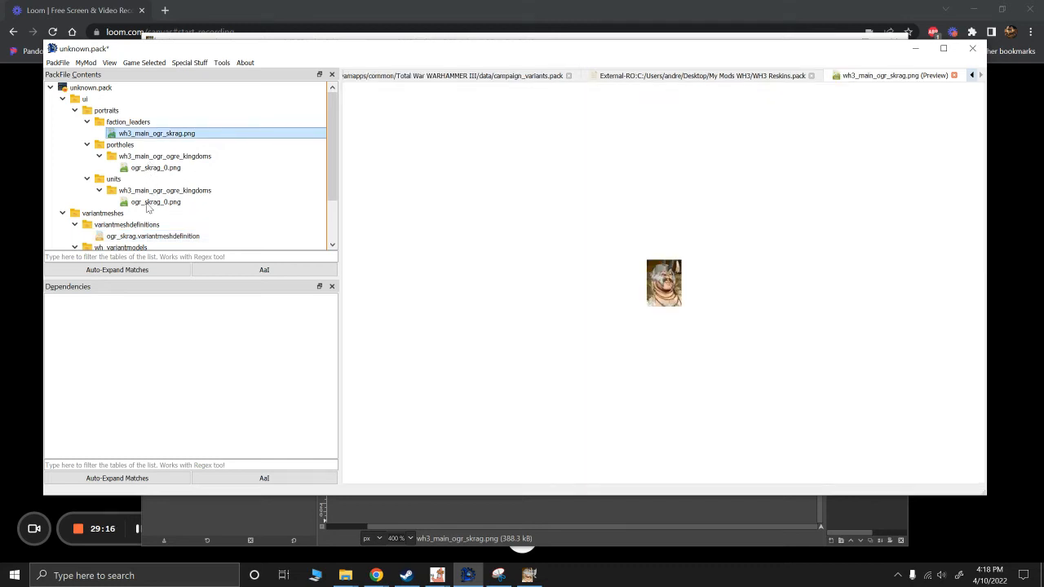
left_click(148, 203)
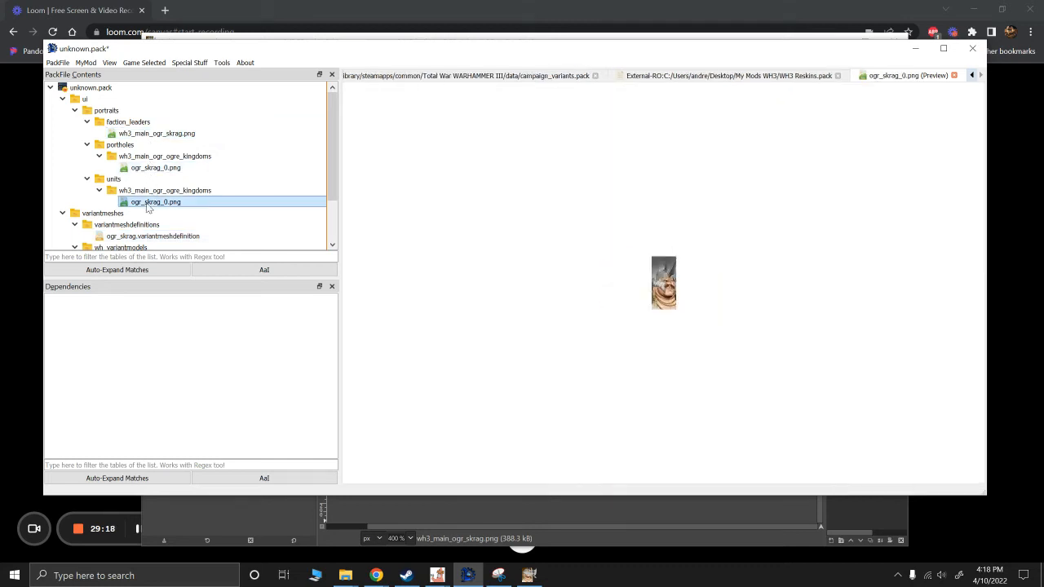
Step: Save the pack in the Total War WARHAMMER III data folder as Masked_Mustachios_Skrag_Reskin
left_click(57, 63)
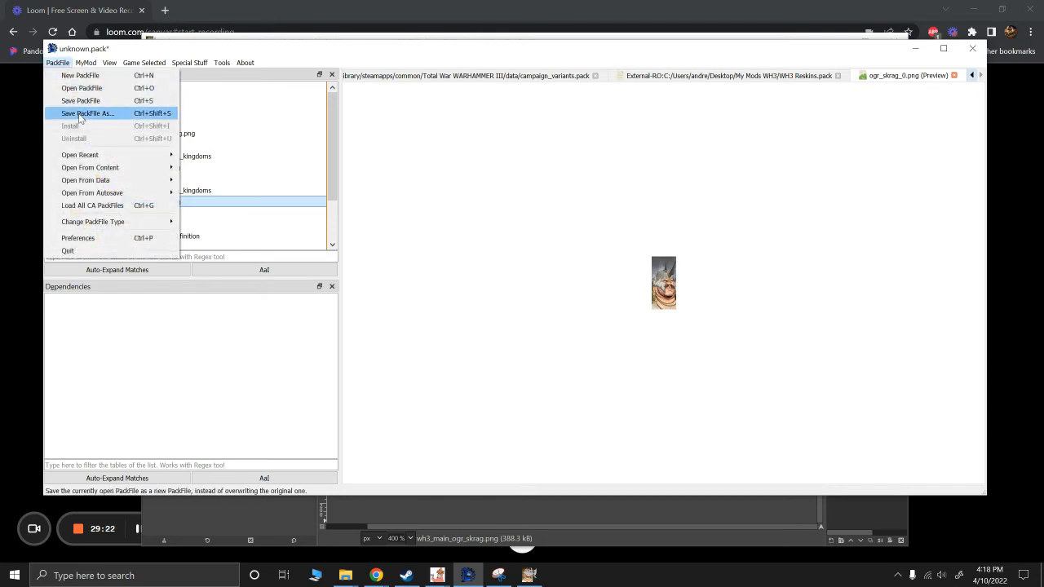
left_click(80, 114)
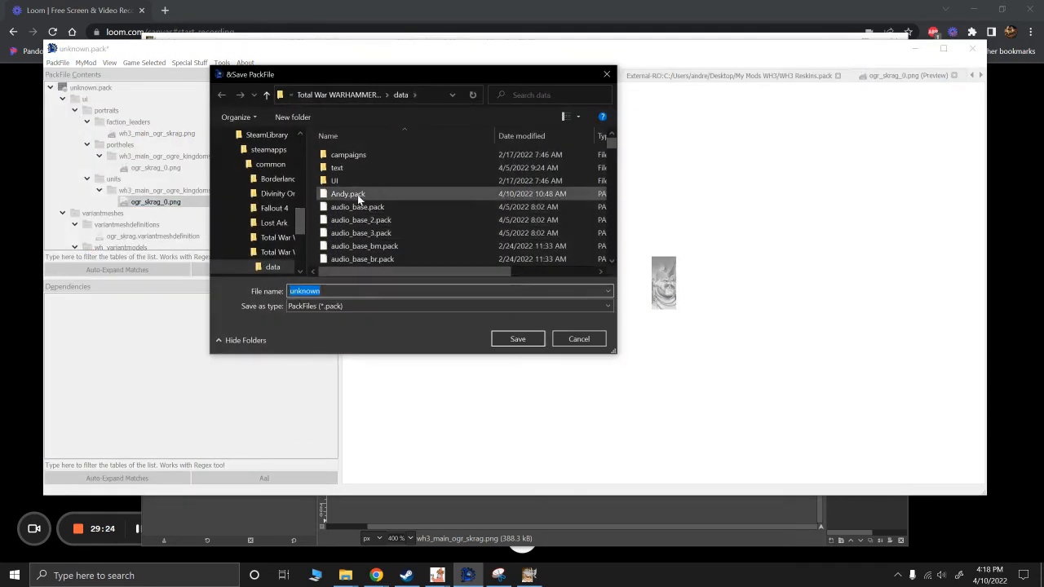
left_click(361, 194)
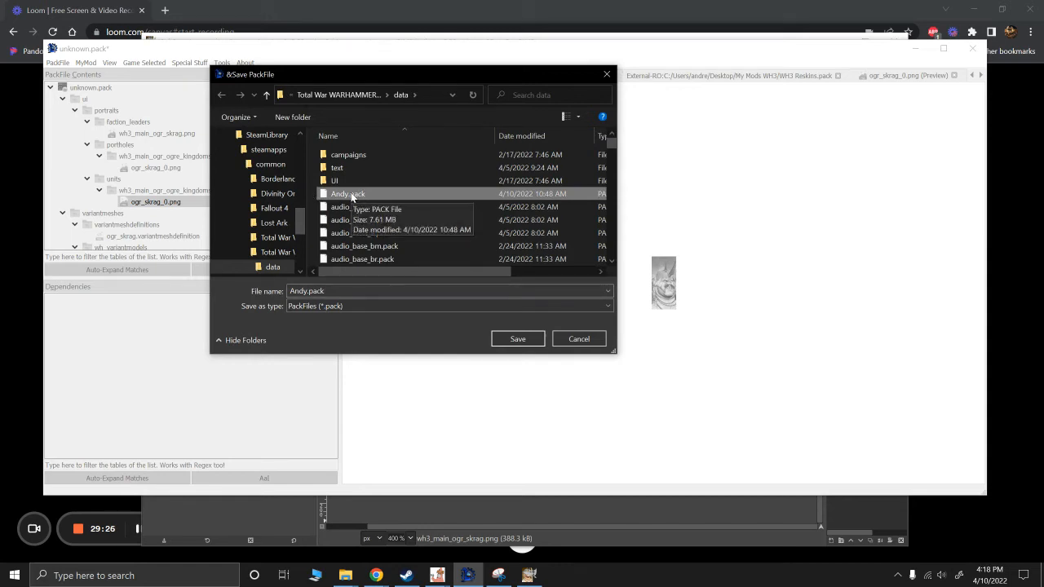
scroll(385, 222, "down", 5)
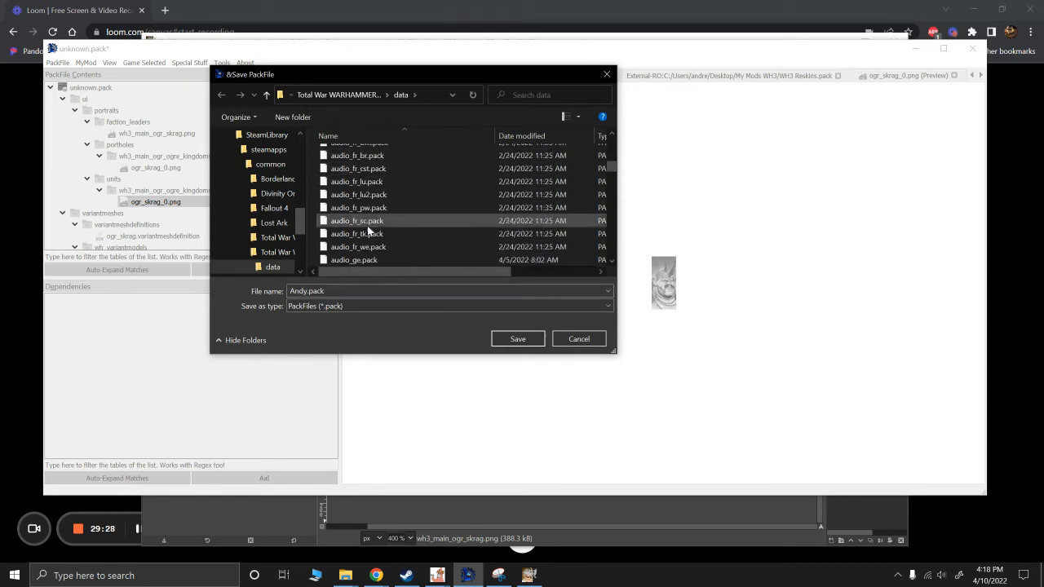
scroll(368, 231, "up", 5)
left_click(366, 290)
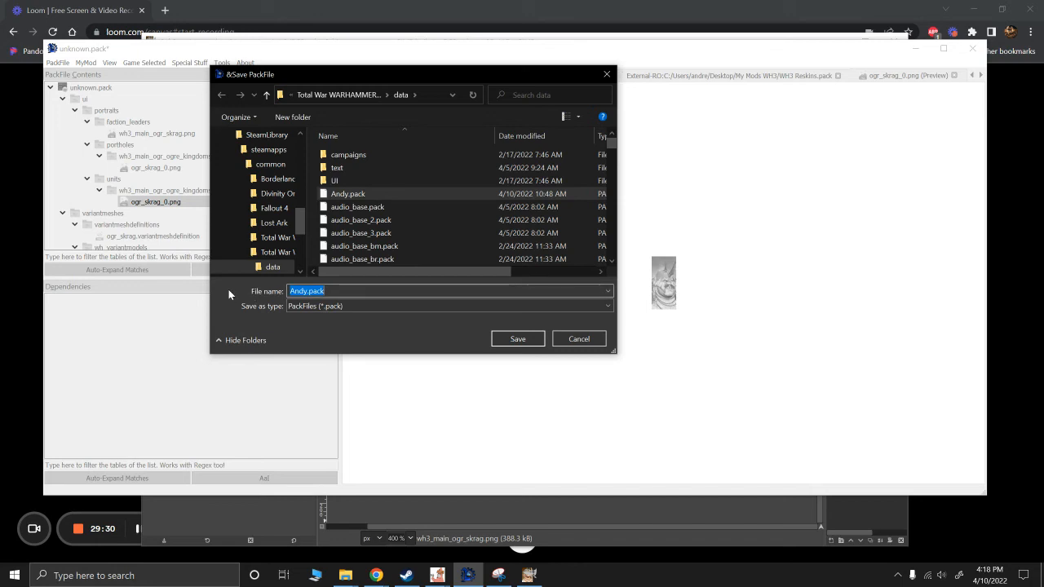
type("Mask")
key("Down")
key("BackSpace")
key("BackSpace")
key("BackSpace")
key("BackSpace")
key("BackSpace")
key("BackSpace")
key("BackSpace")
key("BackSpace")
key("BackSpace")
key("BackSpace")
key("BackSpace")
key("BackSpace")
key("BackSpace")
key("BackSpace")
key("BackSpace")
key("BackSpace")
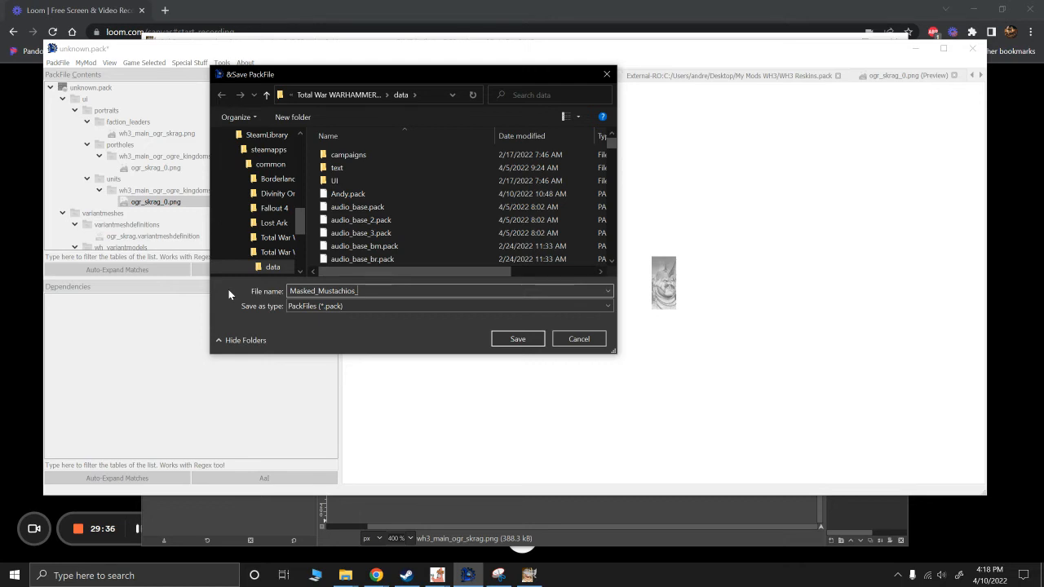
type("Skrag_Reskin")
left_click(517, 339)
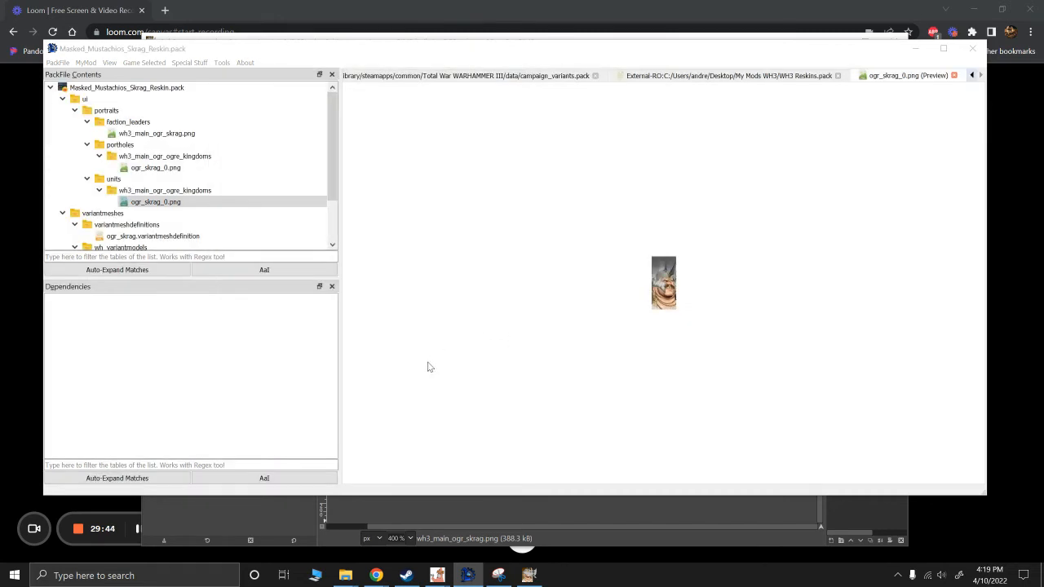
Step: Switch to File Explorer and go from the units portraits folder to the Total War WARHAMMER III data folder
left_click(528, 575)
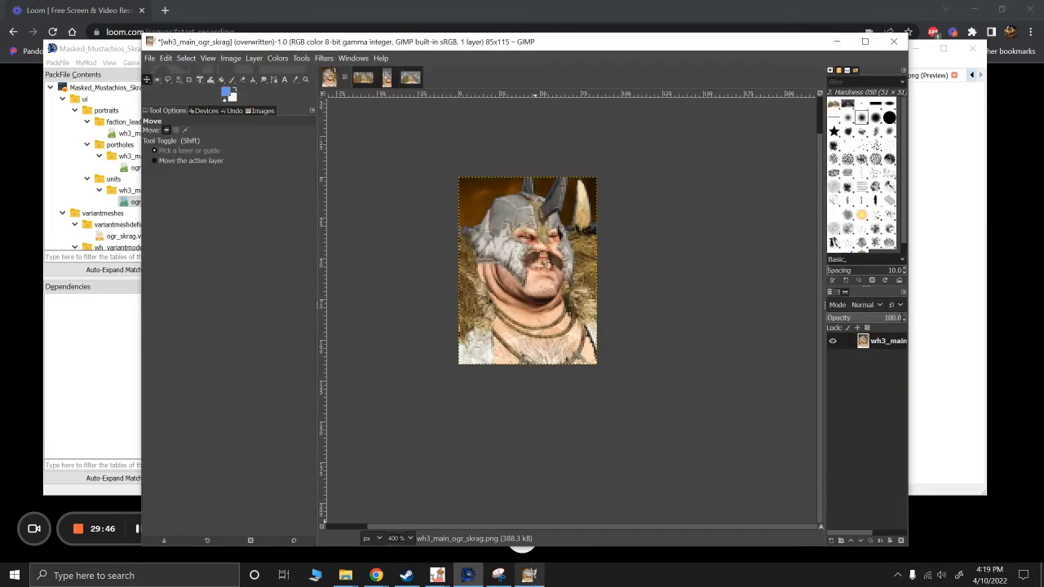
mouse_move(468, 579)
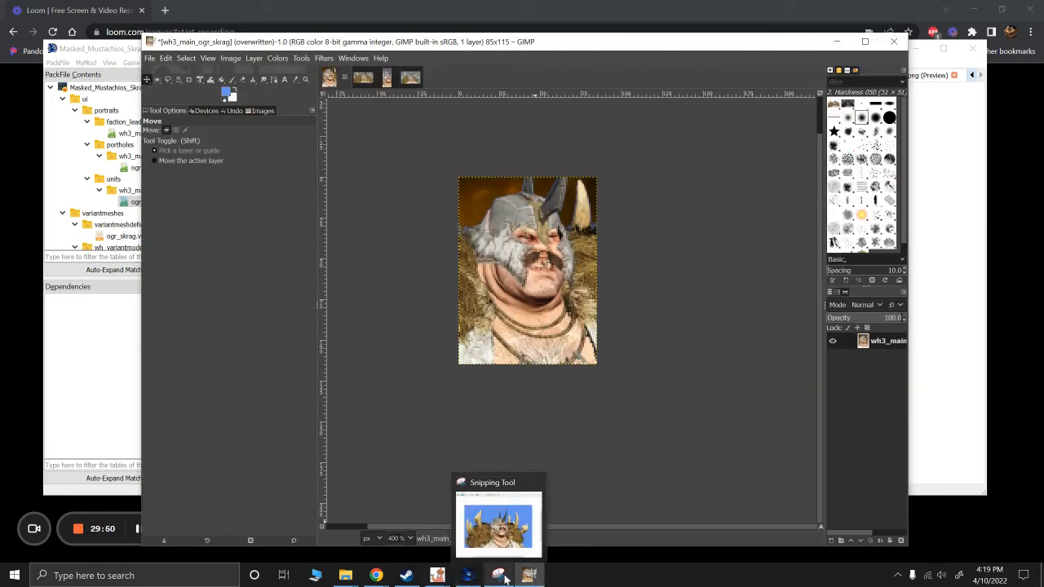
left_click(345, 575)
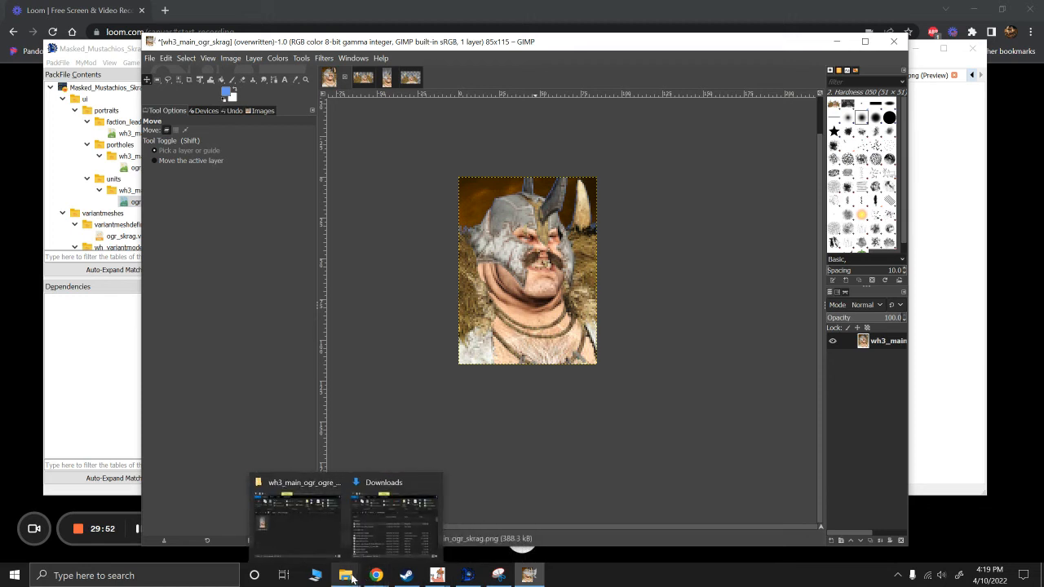
left_click(315, 534)
left_click(601, 167)
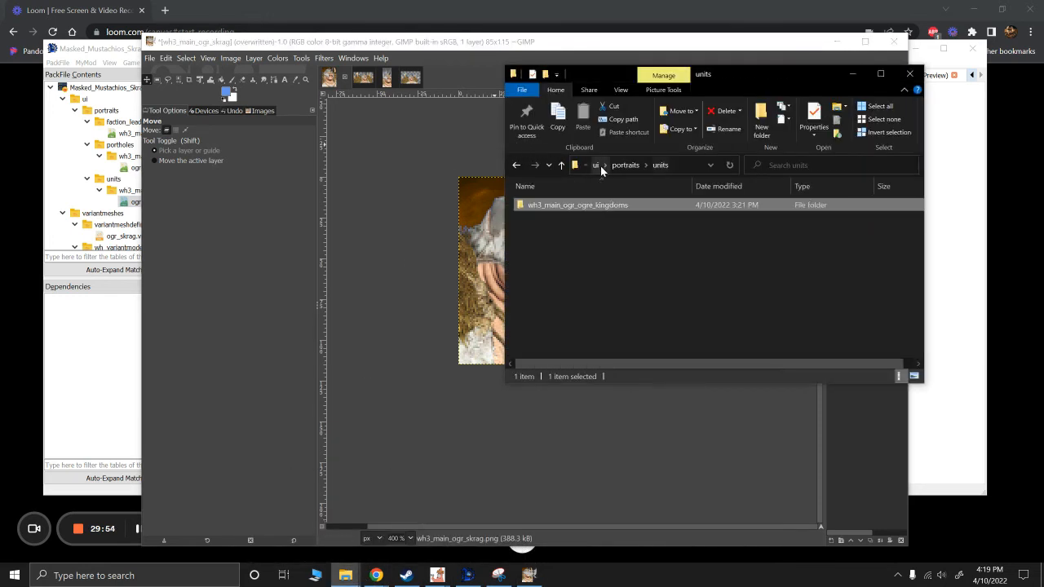
left_click(601, 168)
left_click(602, 168)
left_click(598, 165)
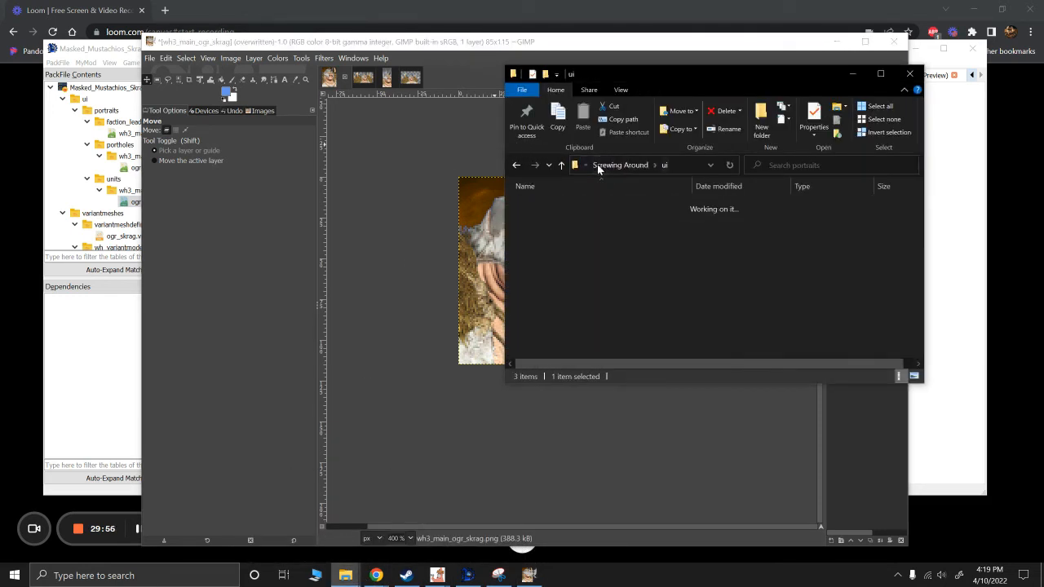
left_click(608, 166)
left_click(608, 165)
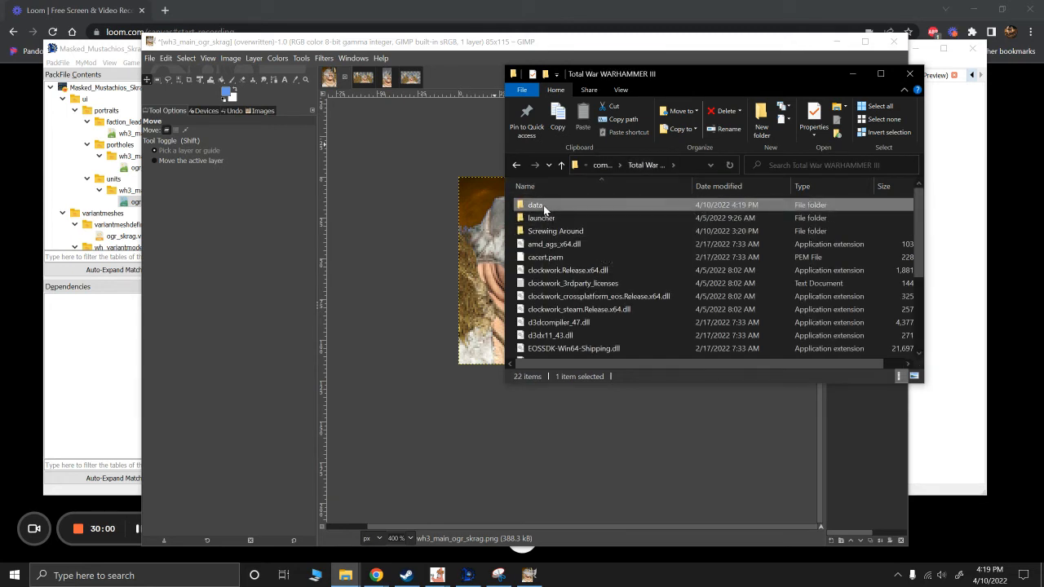
double_click(535, 205)
Step: Find the Masked_Mustachios_AI_Cant_Win PNG in the data folder and open it in GIMP
scroll(595, 309, "down", 10)
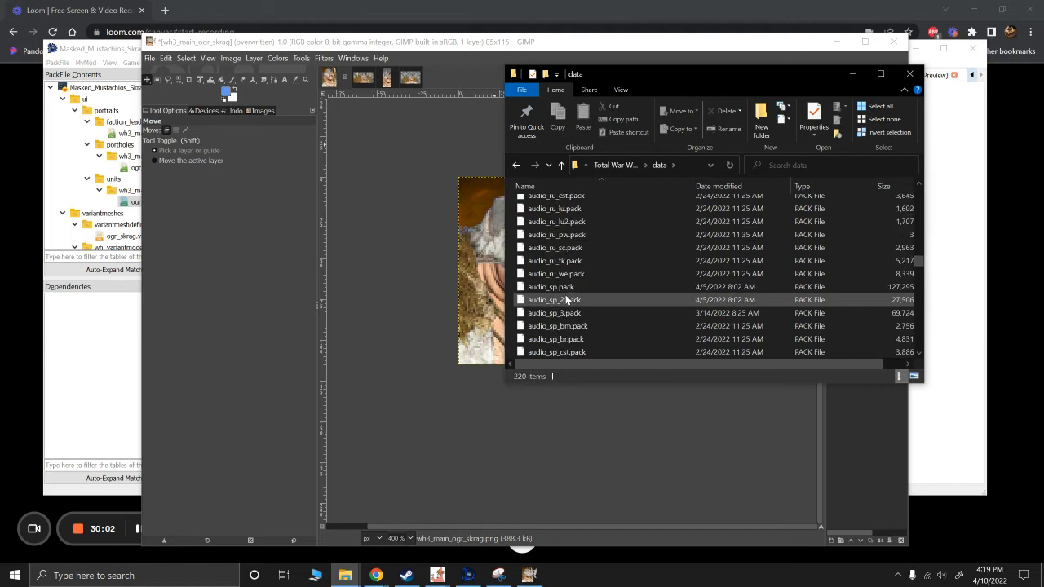
scroll(565, 298, "down", 10)
scroll(565, 298, "up", 3)
scroll(593, 326, "down", 2)
scroll(594, 326, "down", 15)
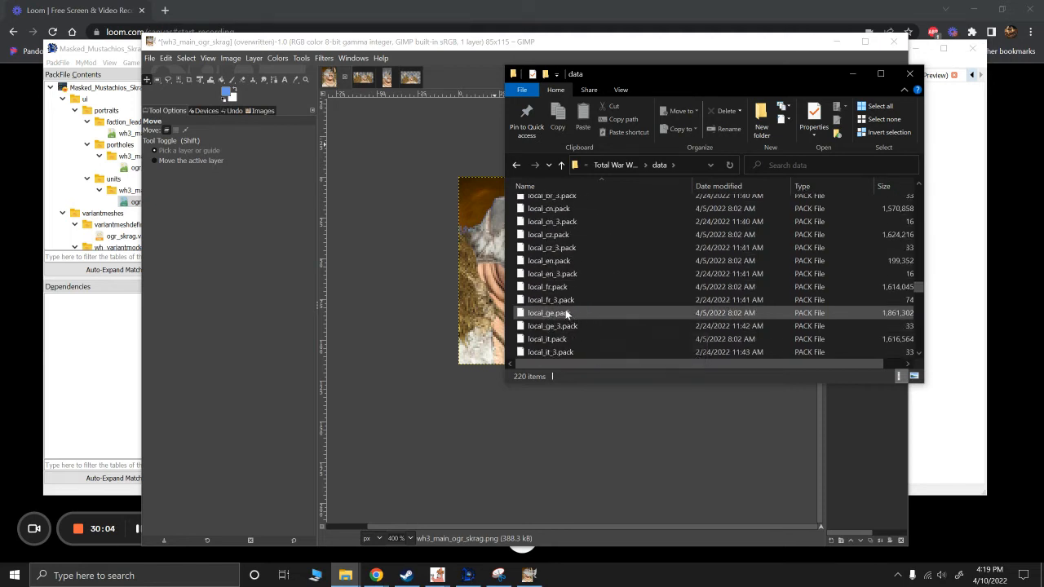
left_click(571, 235)
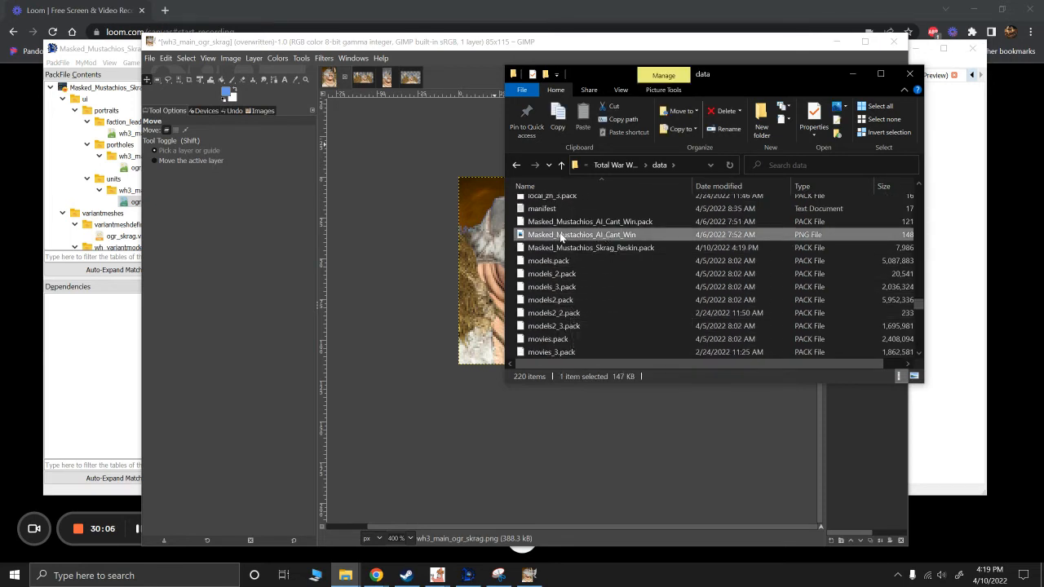
right_click(559, 233)
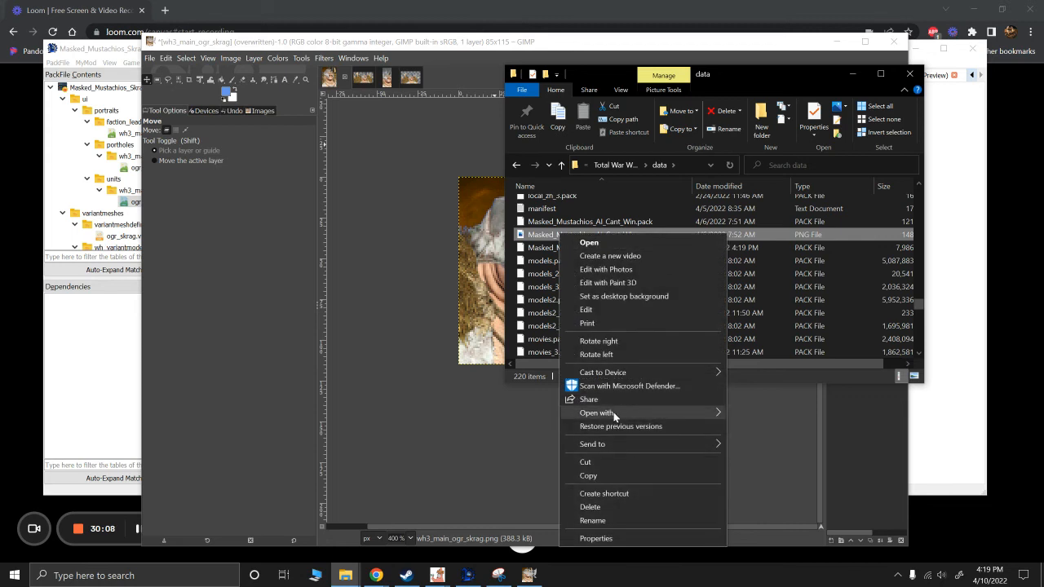
mouse_move(613, 412)
left_click(754, 415)
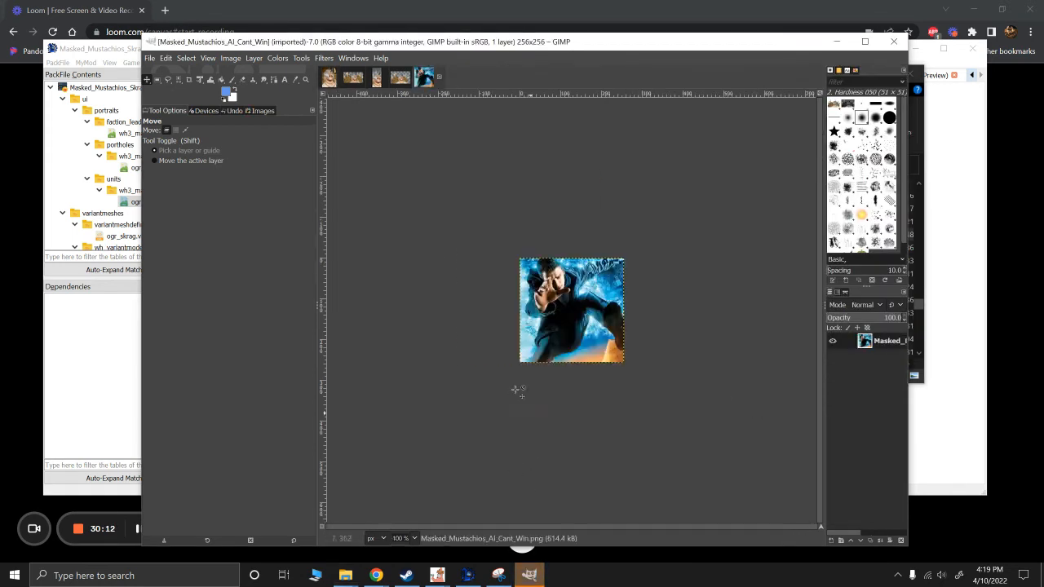
Step: Check the pixel dimensions of the existing Masked_Mustachios_AI_Cant_Win thumbnail in Scale Image without rescaling it
right_click(571, 330)
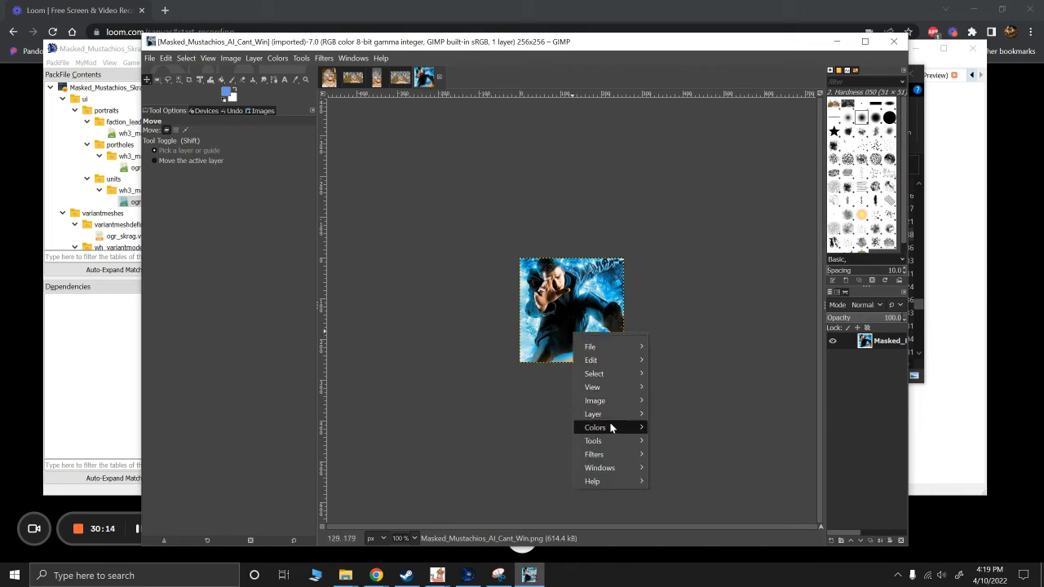
mouse_move(619, 402)
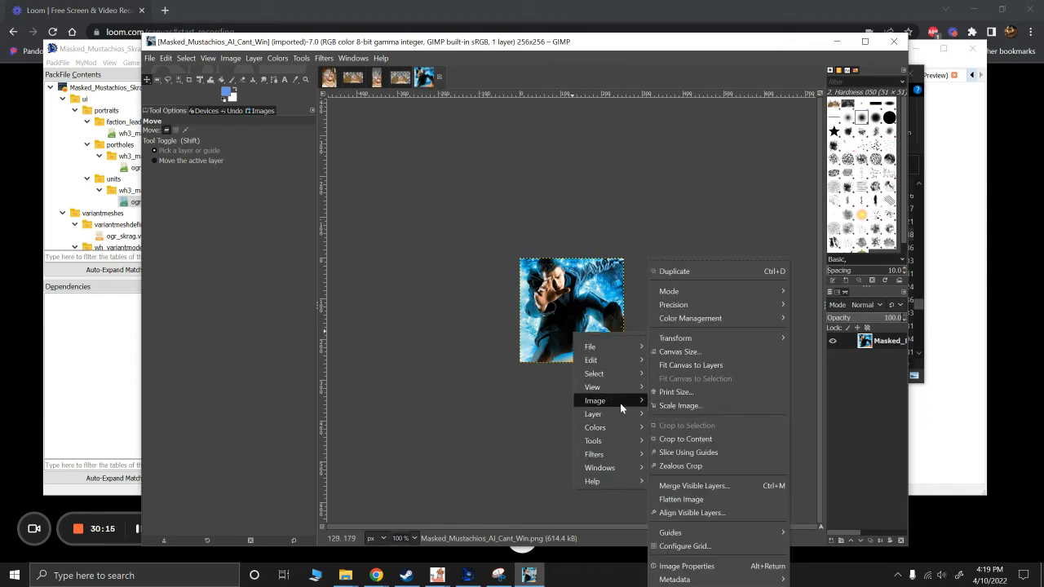
left_click(683, 406)
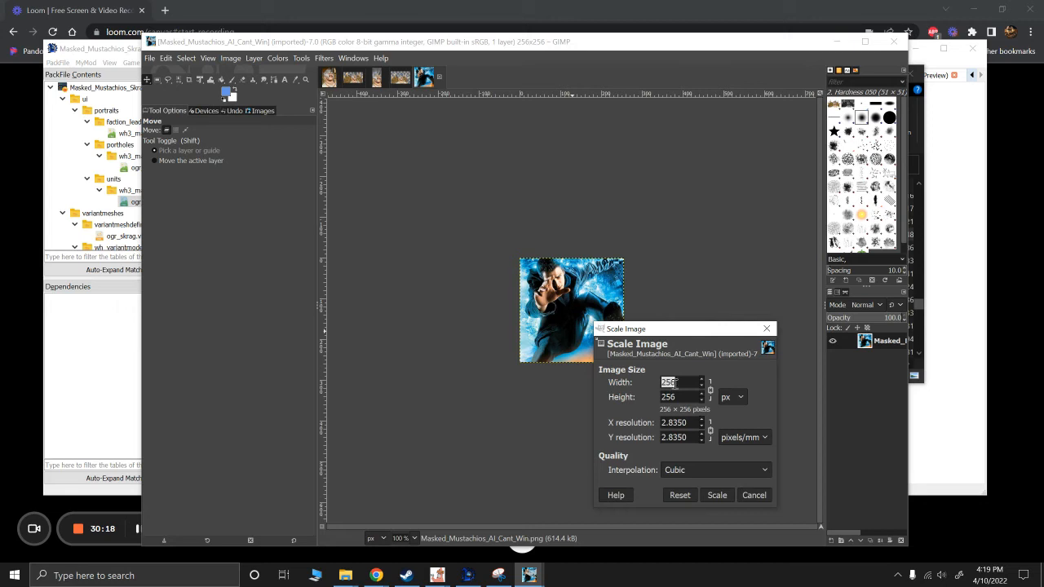
left_click(753, 494)
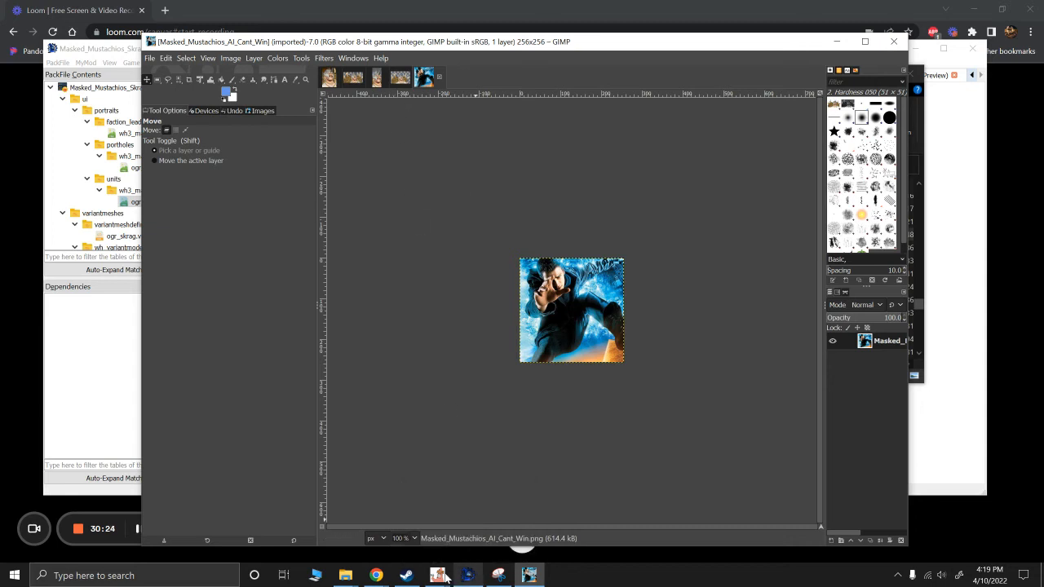
Step: Switch to AssetEditor, frame Skrag's whole body at an angle, and capture the model with a rectangular Snipping Tool snip
mouse_move(444, 578)
left_click(494, 538)
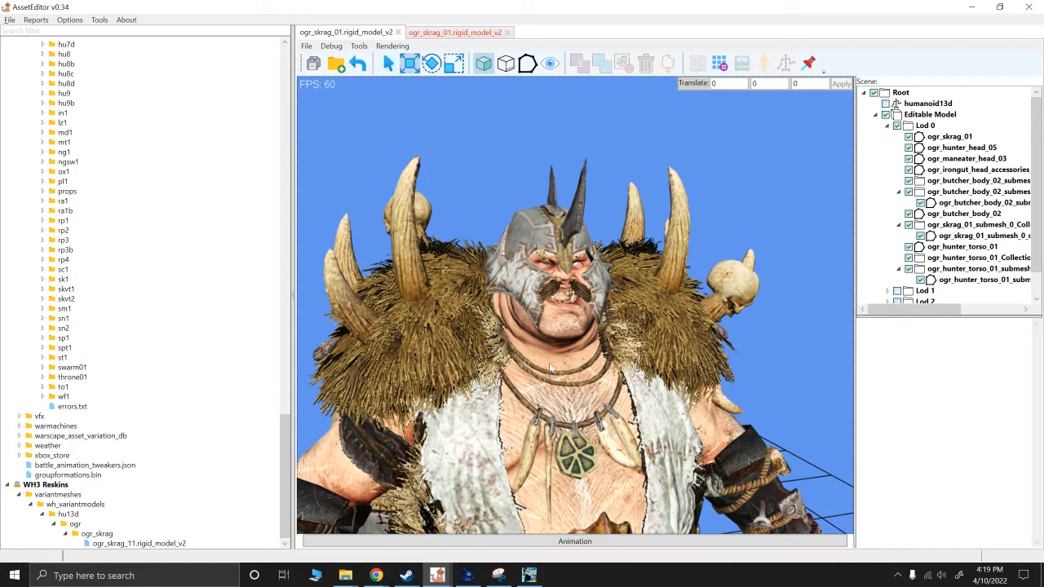
left_click_drag(456, 155, 413, 284, "alt")
scroll(521, 165, "down", 5, "alt")
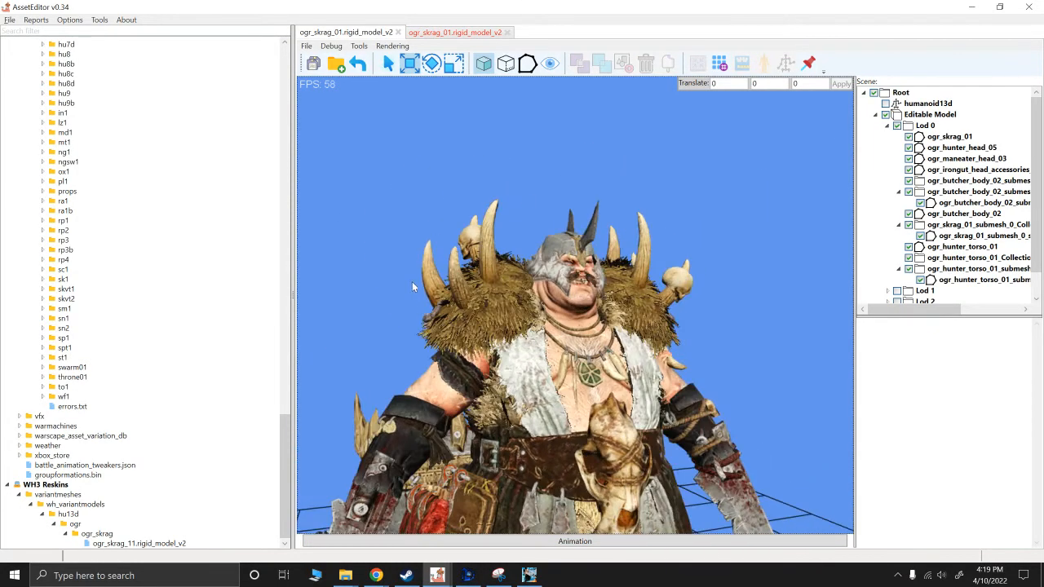
left_click_drag(435, 321, 387, 224, "alt")
scroll(486, 219, "down", 5, "alt")
left_click(499, 576)
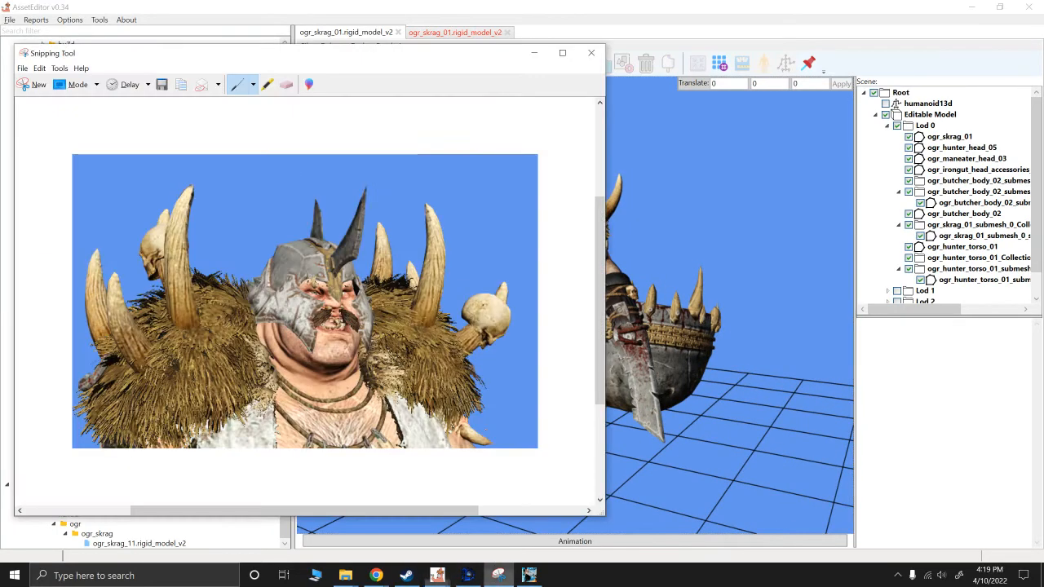
left_click(35, 87)
left_click_drag(783, 510, 371, 136)
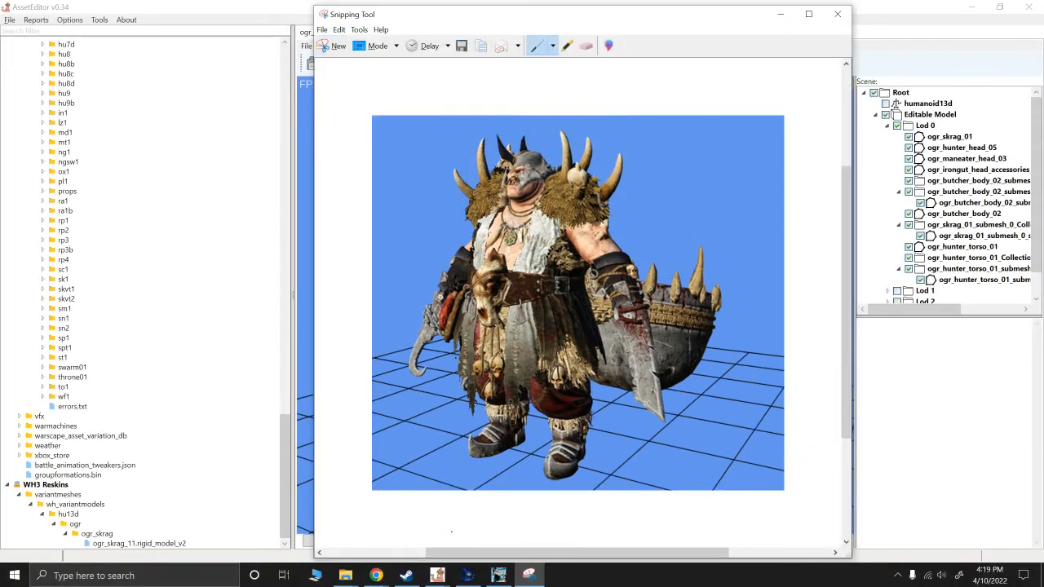
Step: Save the snip as the PNG file Skrag in Downloads, replacing the existing file
left_click(322, 29)
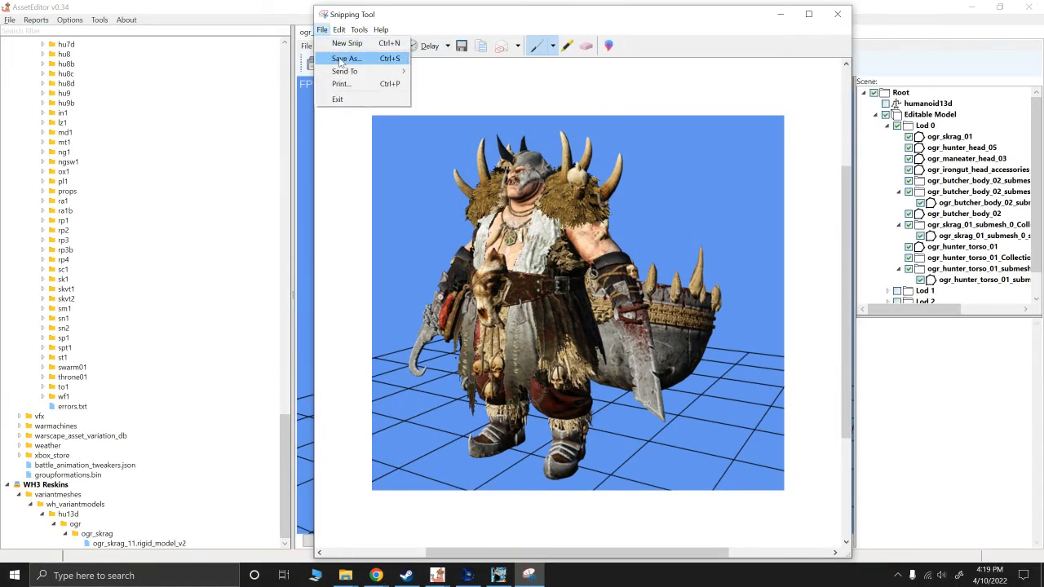
left_click(342, 58)
left_click(448, 140)
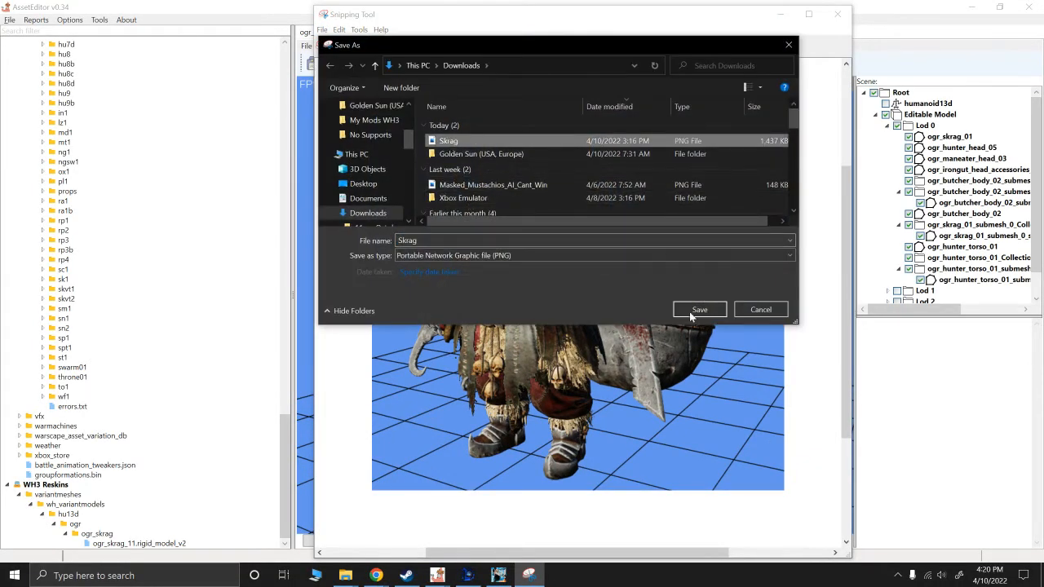
left_click(697, 310)
left_click(554, 290)
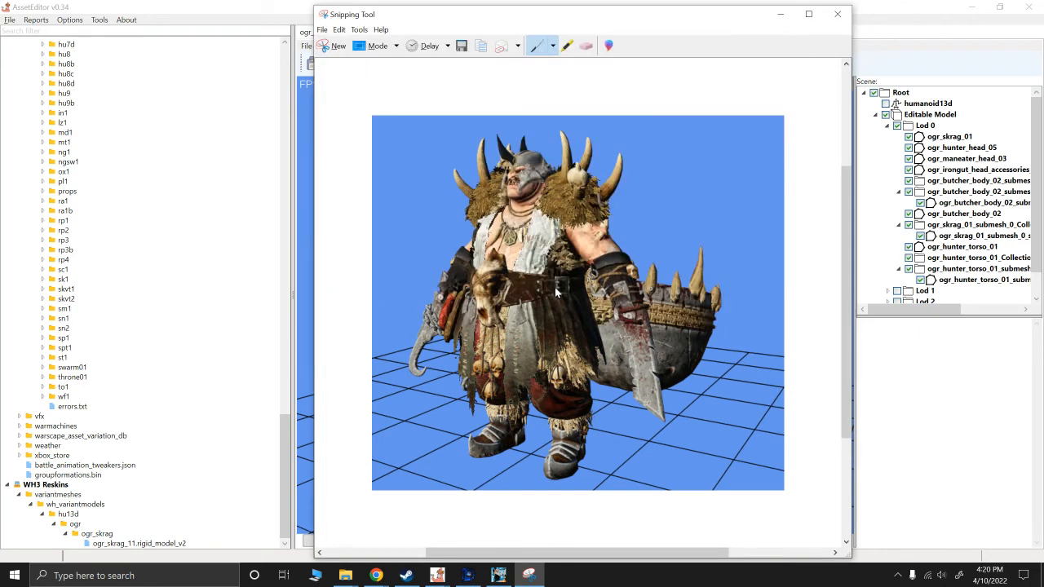
Step: Open the newly saved Skrag PNG from the Downloads folder in GIMP and close File Explorer
left_click(477, 577)
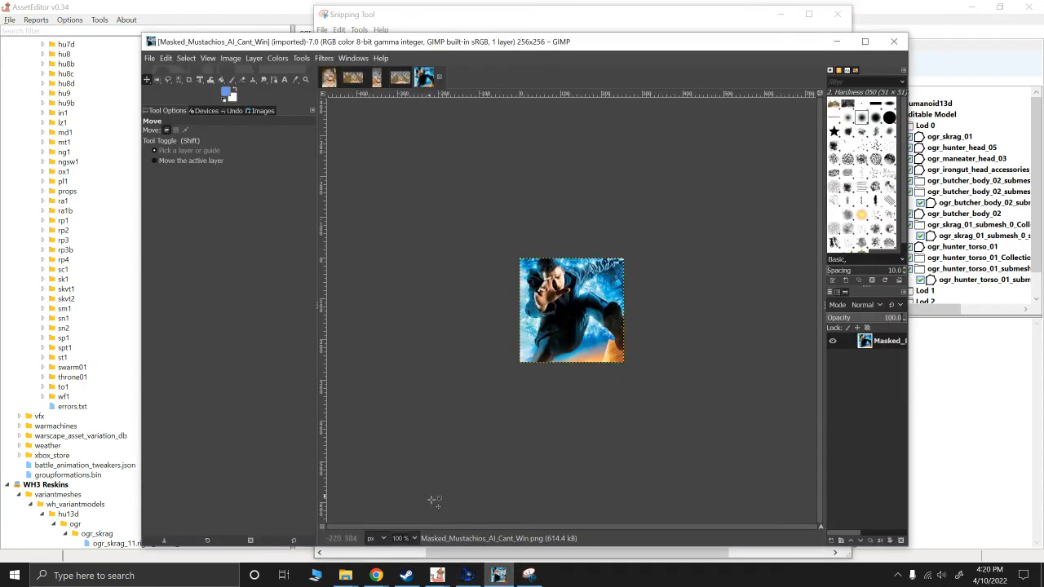
left_click(344, 574)
left_click(376, 533)
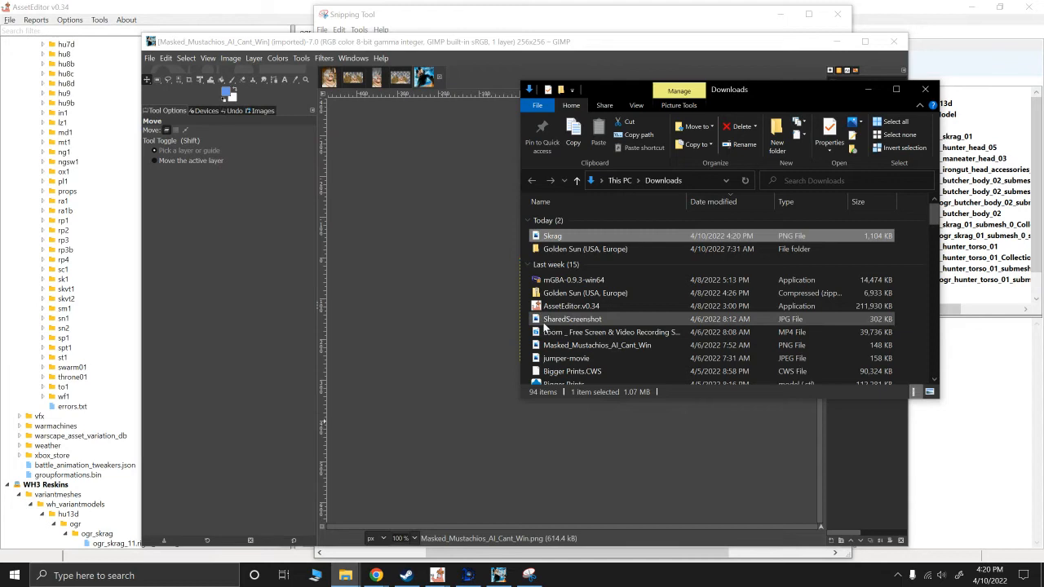
right_click(552, 236)
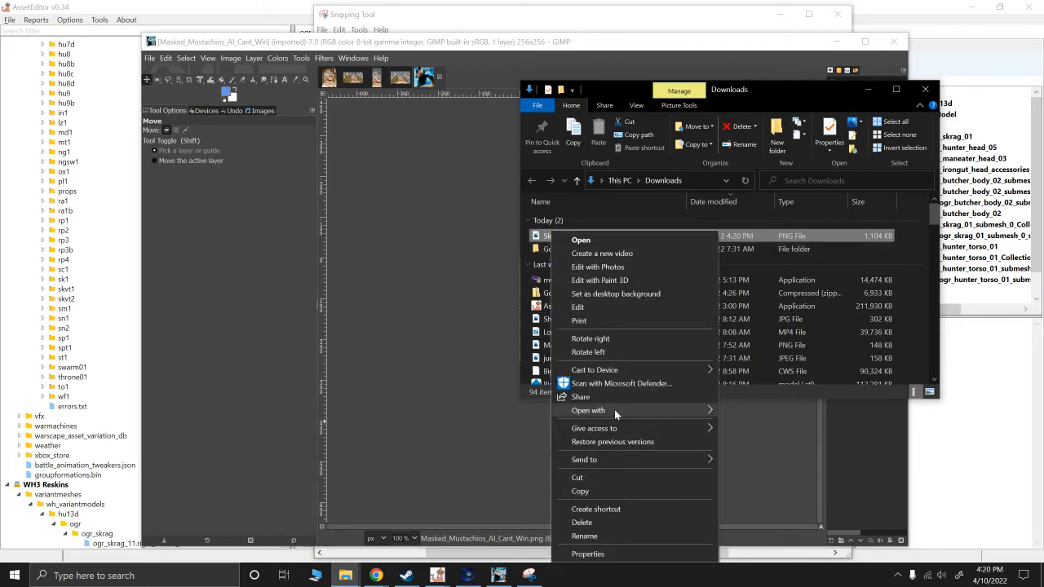
mouse_move(615, 414)
left_click(746, 410)
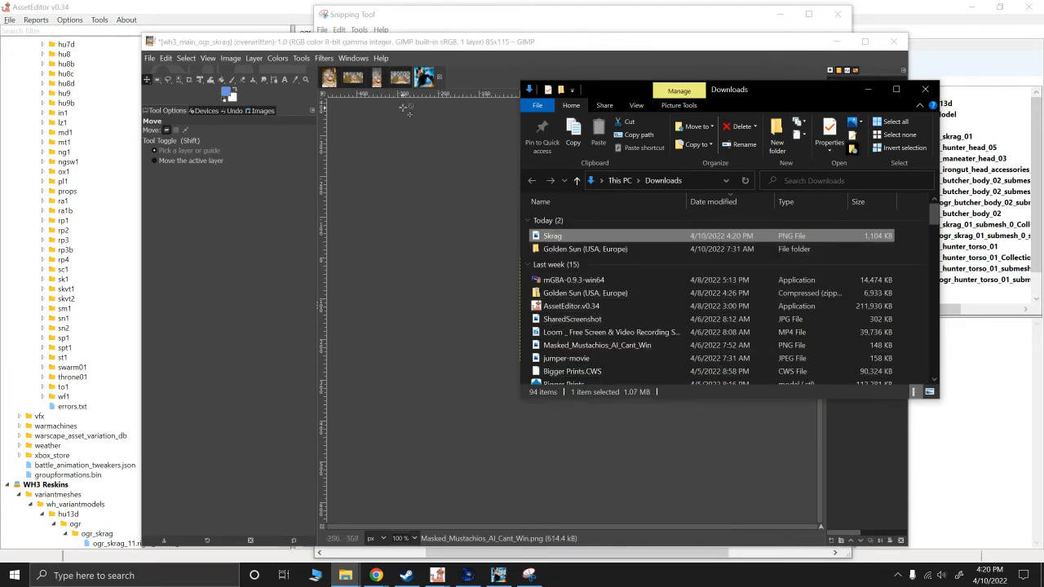
left_click(925, 89)
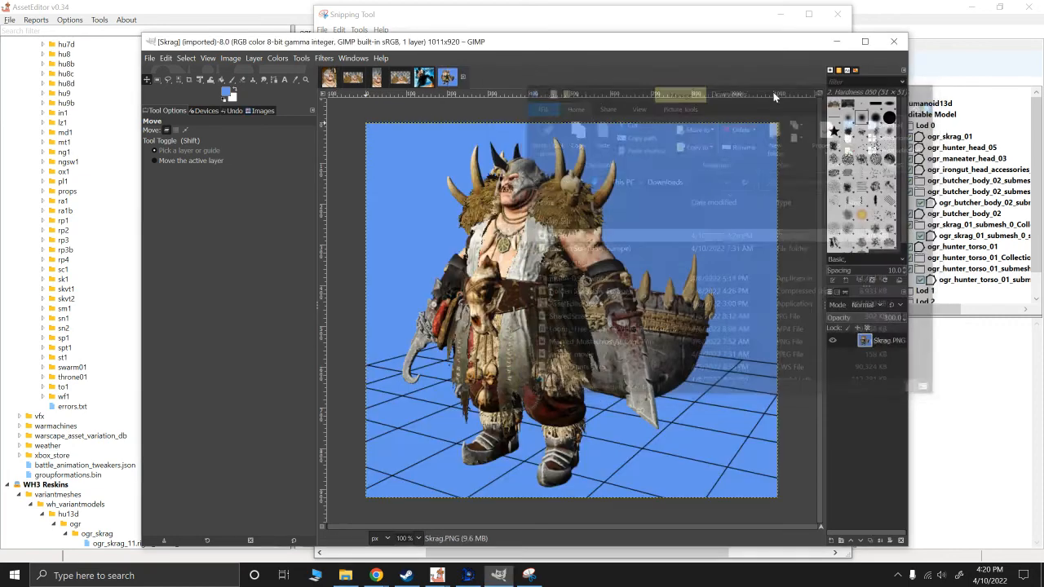
right_click(509, 230)
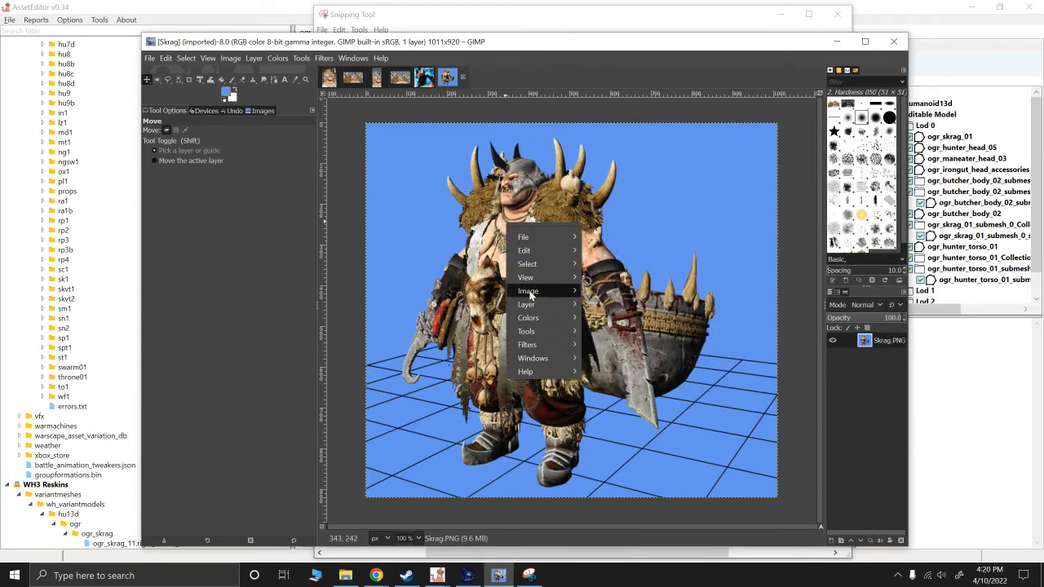
mouse_move(530, 295)
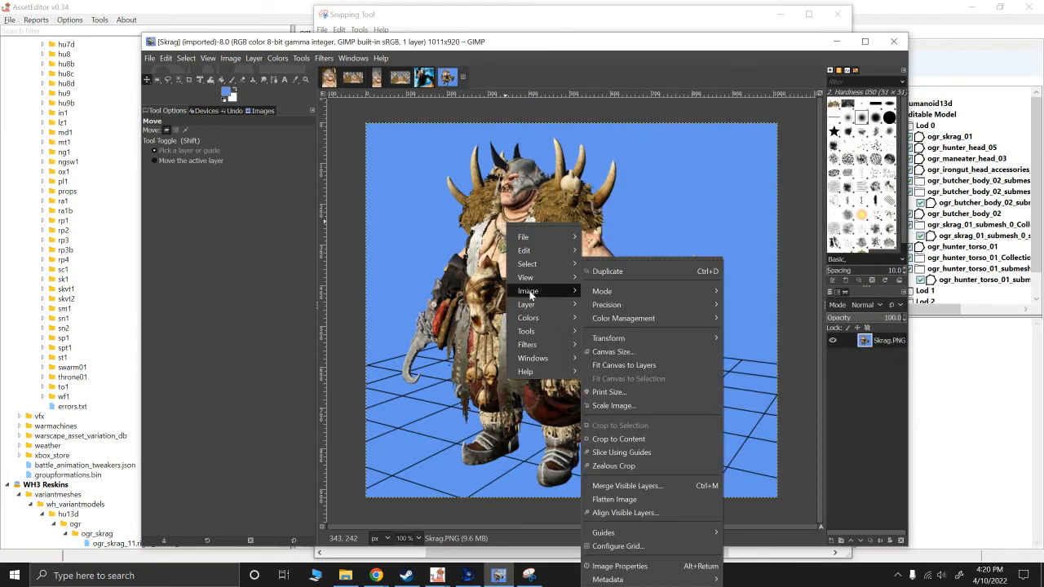
left_click(613, 405)
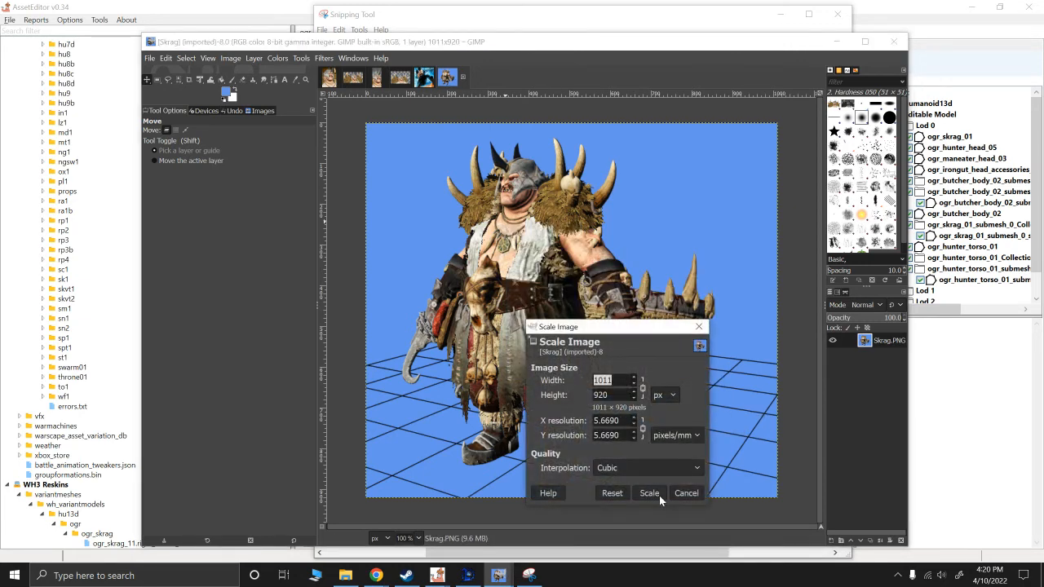
left_click(686, 494)
Step: Activate Rectangle Select with its fixed 256x256 size, test a selection on Skrag, and undo that selection
left_click(158, 81)
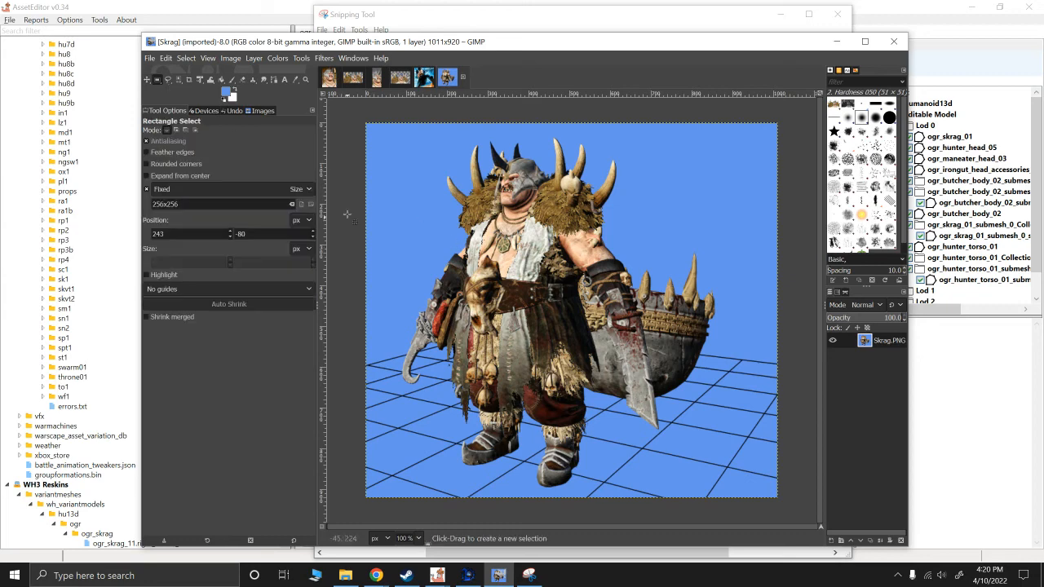
left_click_drag(421, 186, 523, 263)
key("ctrl+z")
Step: Scale the Skrag image proportionally to a width of 350 px
right_click(532, 230)
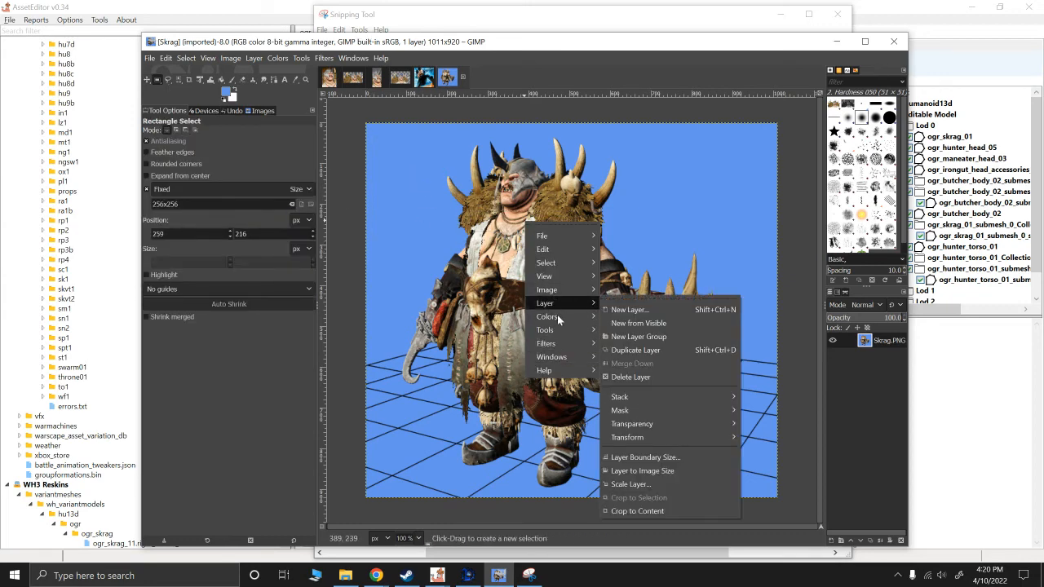
mouse_move(554, 290)
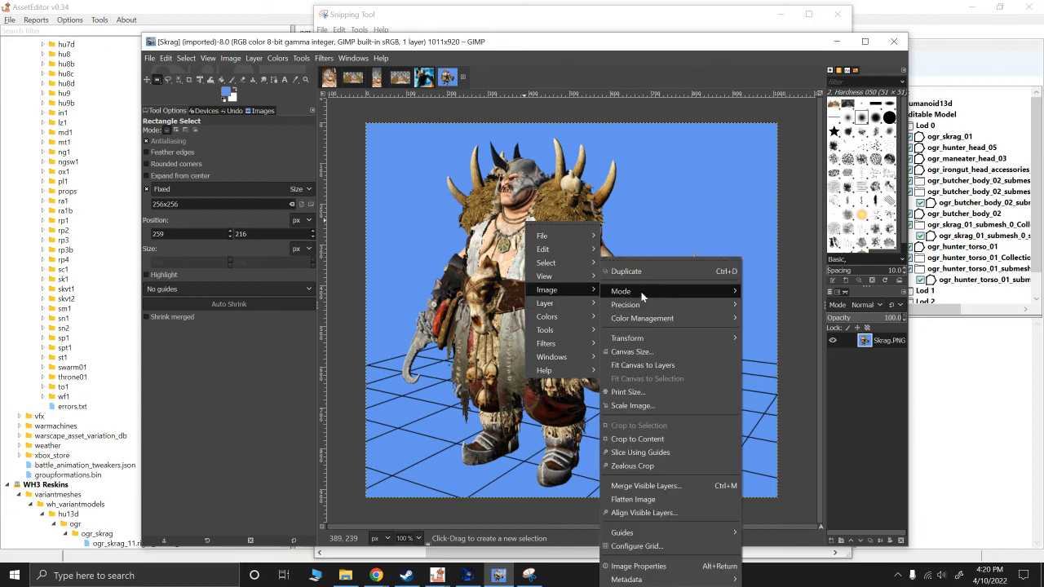
left_click(645, 410)
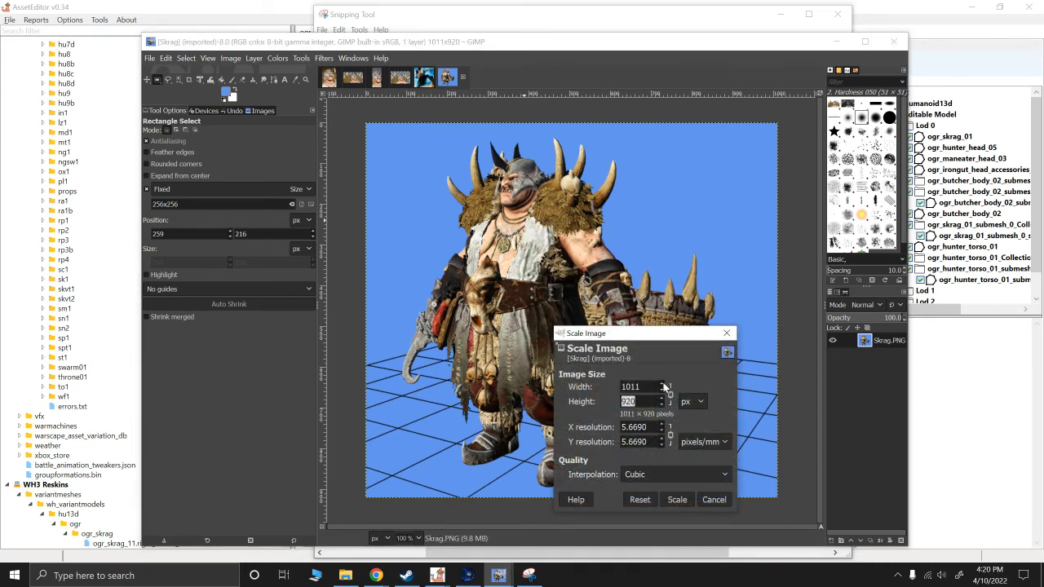
left_click_drag(650, 386, 575, 395)
left_click_drag(641, 386, 605, 386)
type("350")
left_click(677, 499)
Step: Try a 256x256 selection around Skrag at position 31, 11, and undo it
left_click_drag(524, 289, 565, 301)
right_click(569, 306)
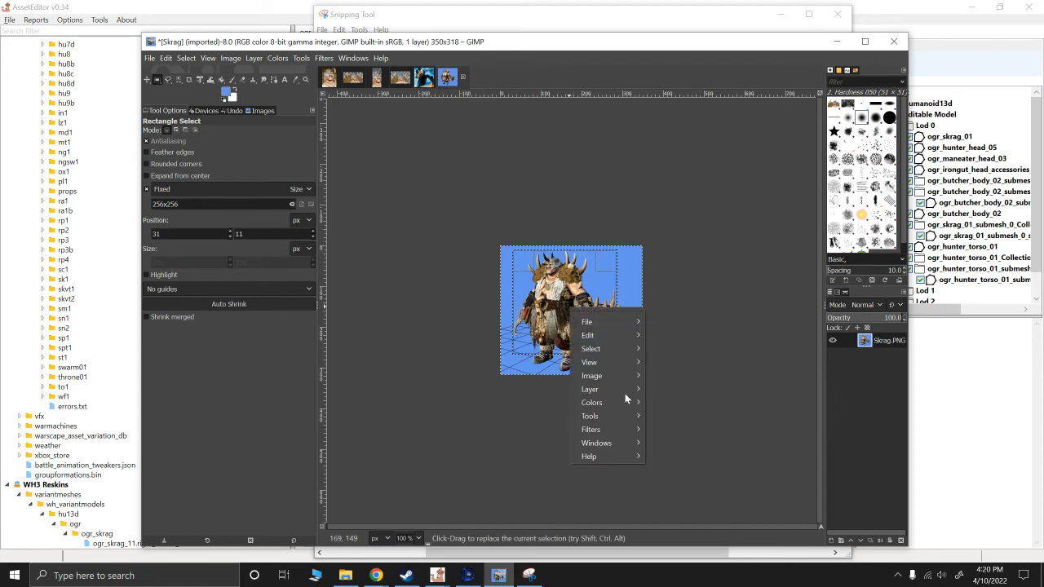
left_click(563, 303)
key("ctrl+z")
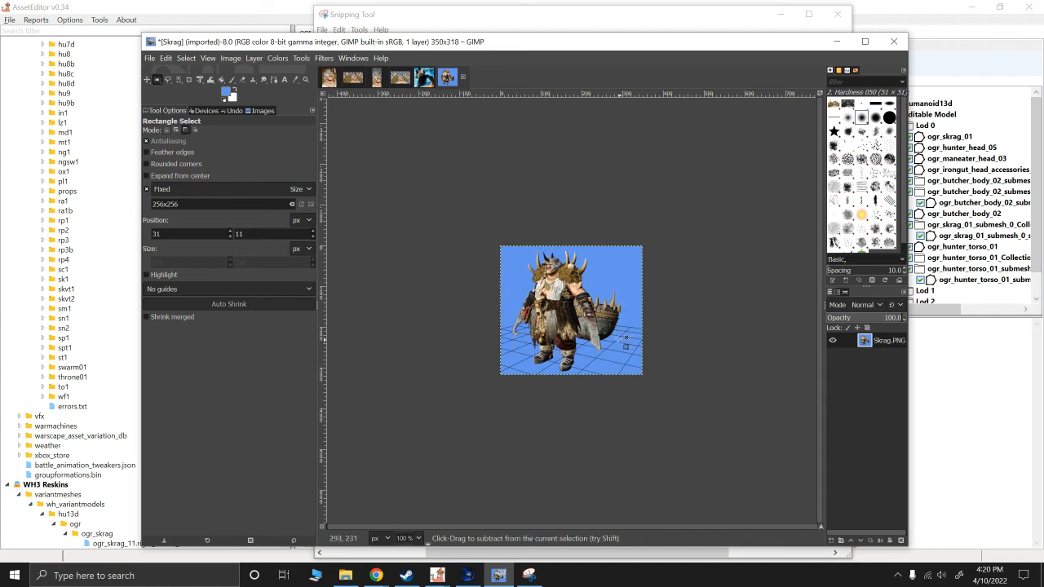
Step: Scale the Skrag image proportionally to a width of 325 px and try a 256x256 selection at position 18, 6
right_click(611, 338)
mouse_move(650, 409)
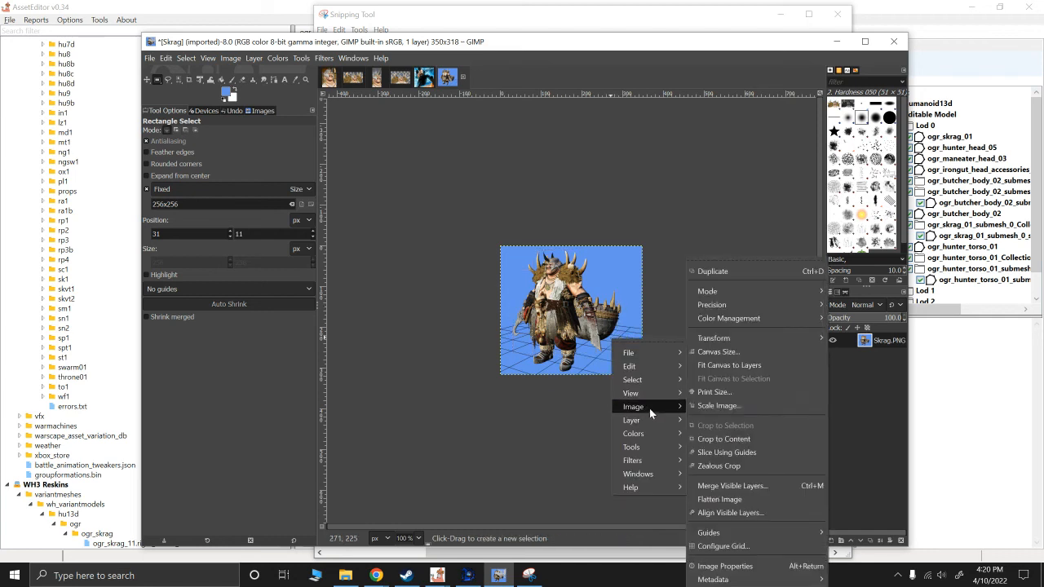
left_click(718, 405)
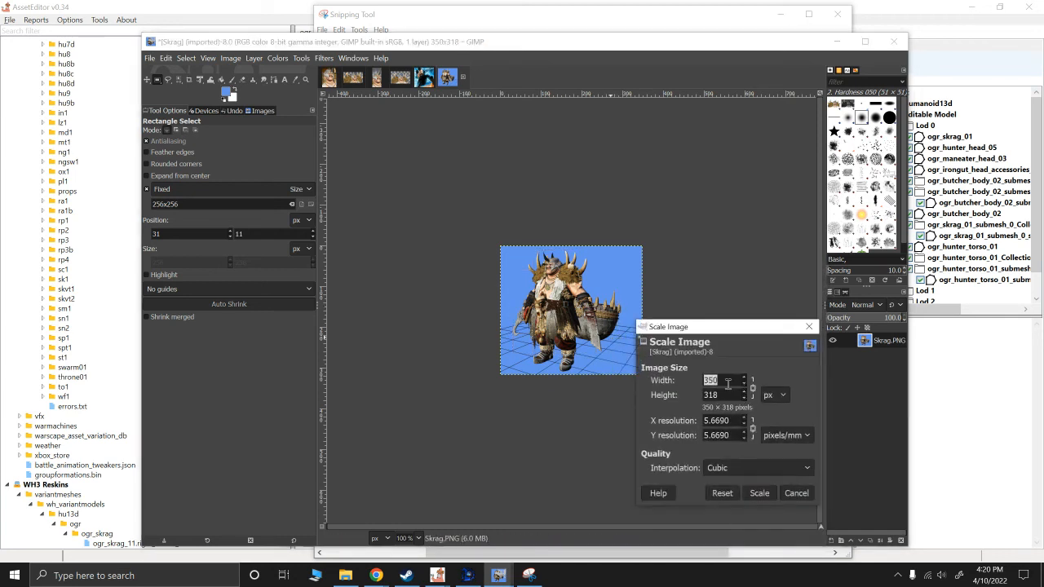
type("32")
left_click(761, 496)
left_click_drag(558, 306, 563, 303)
Step: Scale the Skrag image proportionally to a width of 300 px
right_click(615, 343)
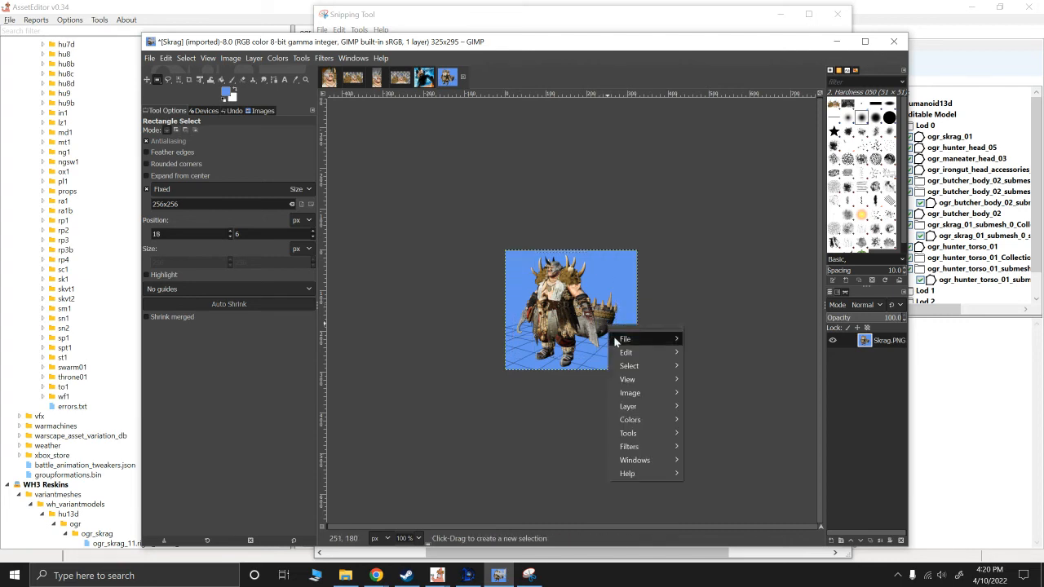
mouse_move(641, 392)
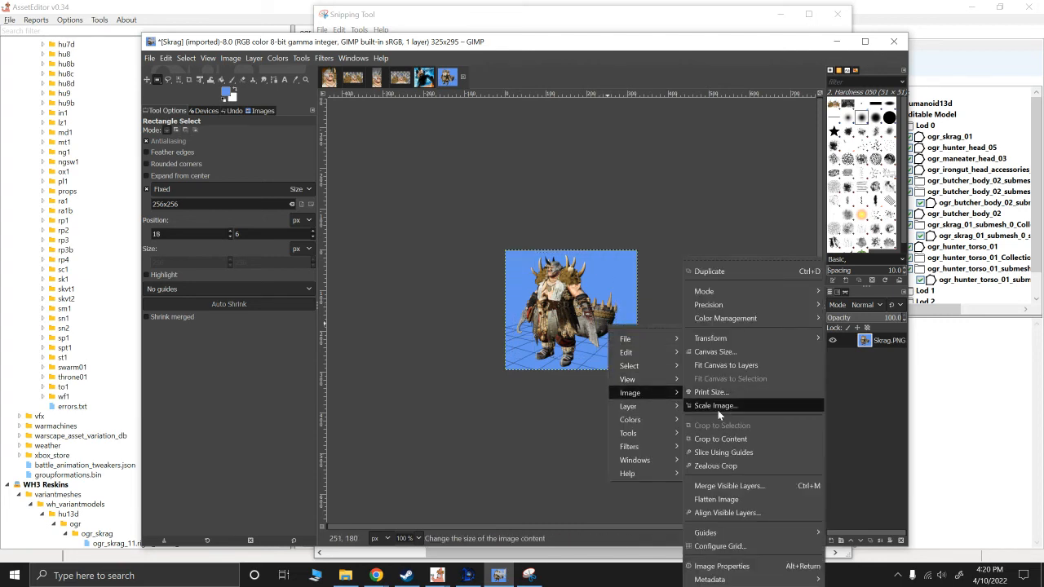
left_click(718, 407)
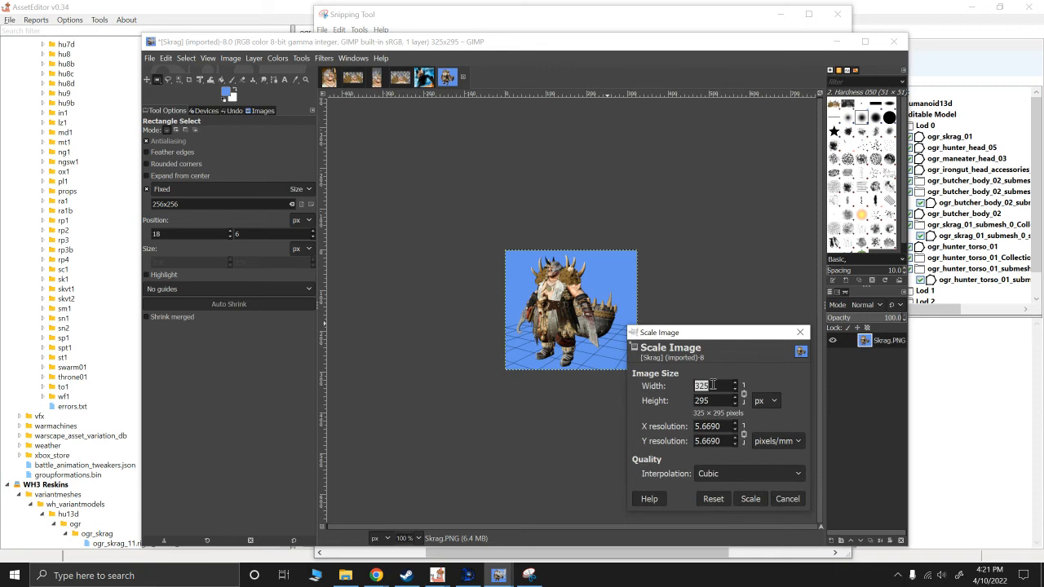
left_click(750, 498)
Step: Select a 256x256 area around Skrag at position 13, 8 and crop the image to that selection
left_click_drag(571, 307, 566, 311)
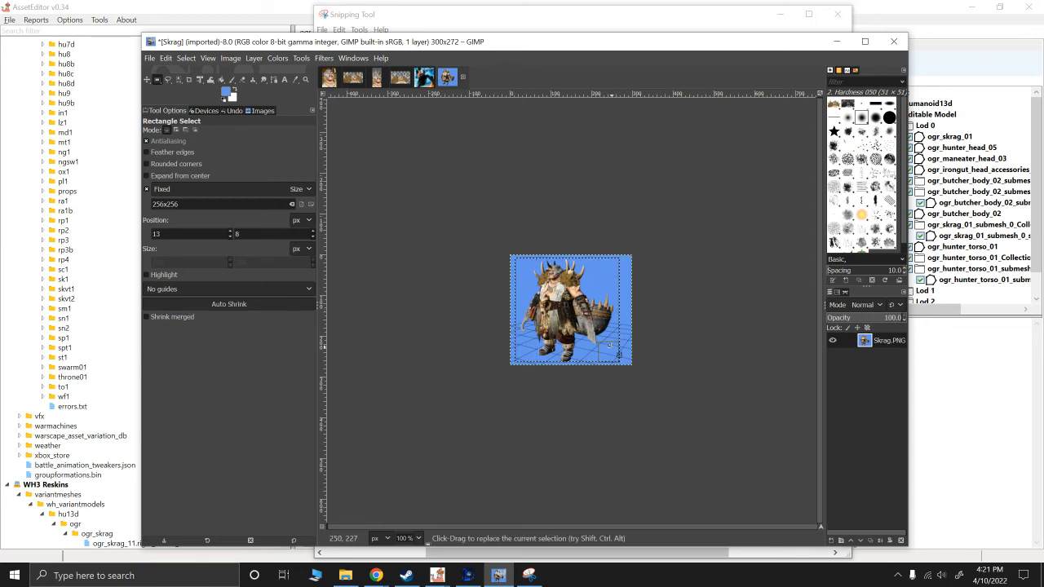
right_click(584, 326)
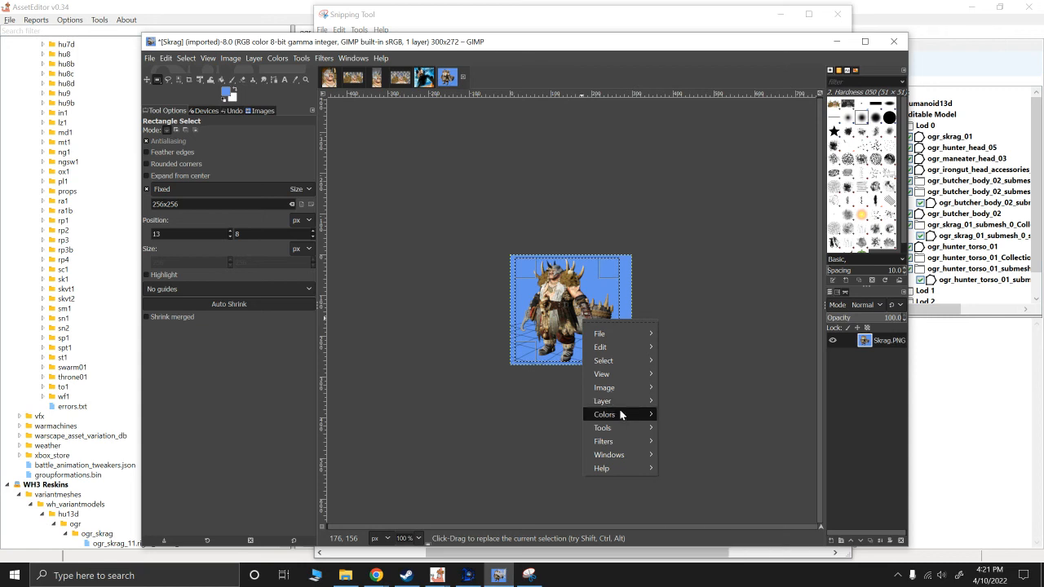
mouse_move(619, 389)
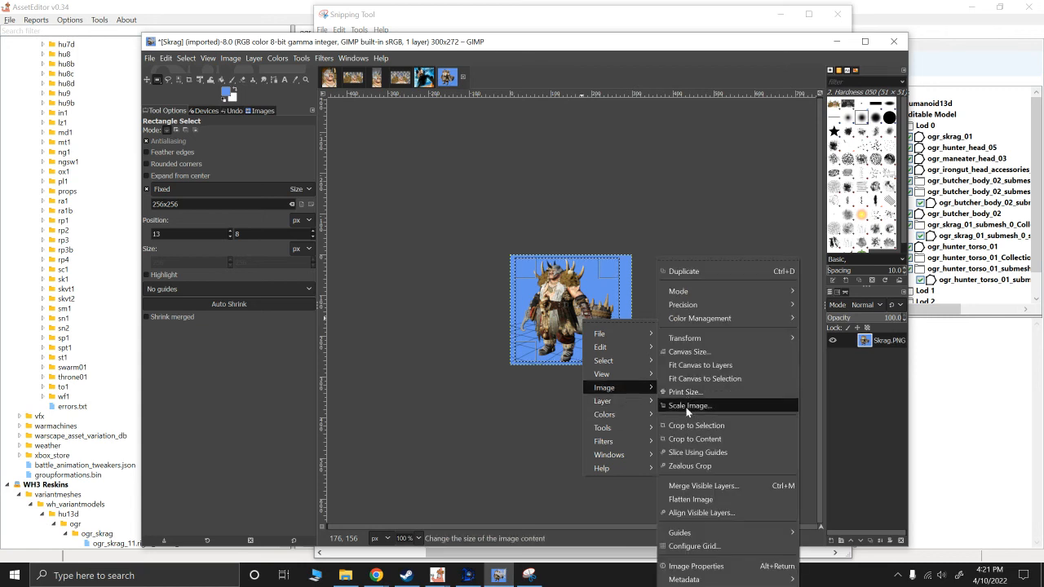
left_click(689, 425)
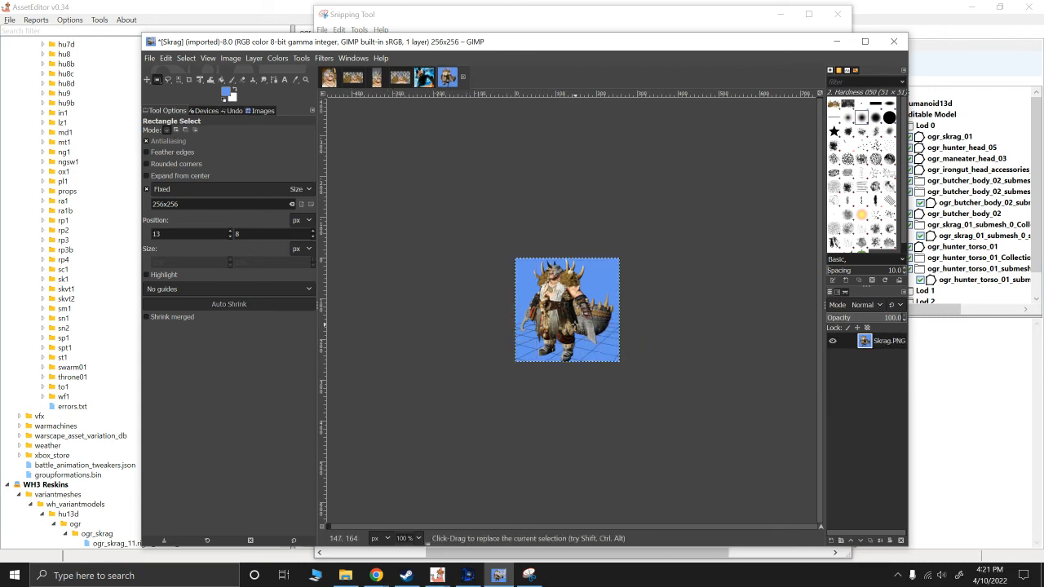
left_click(150, 58)
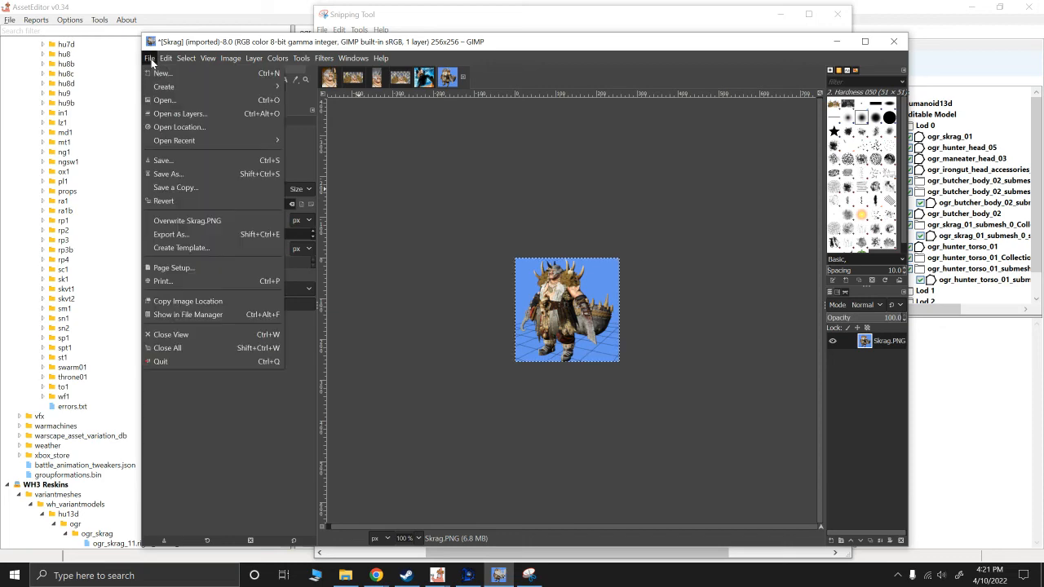
left_click(169, 175)
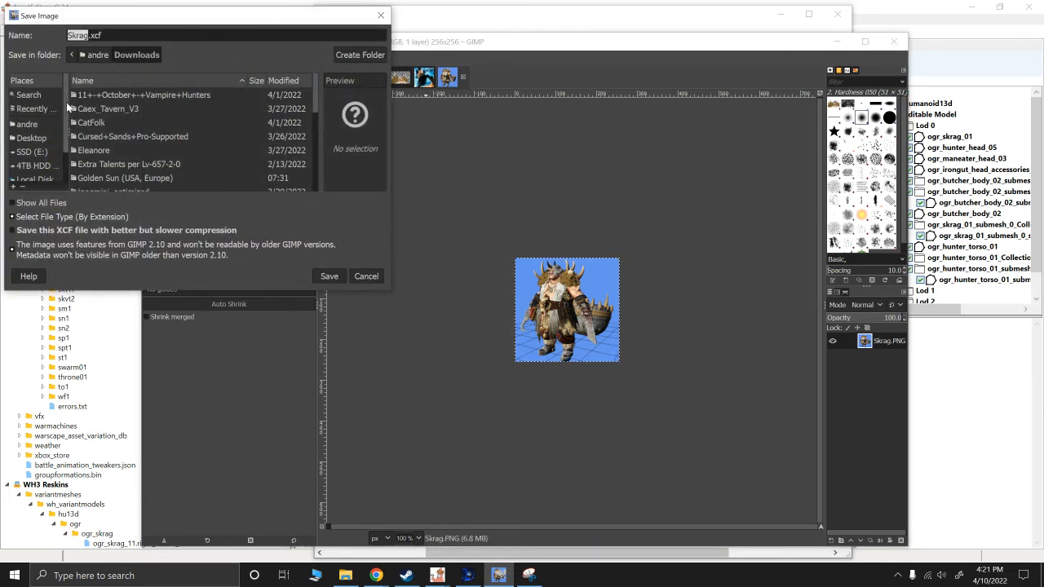
left_click(380, 15)
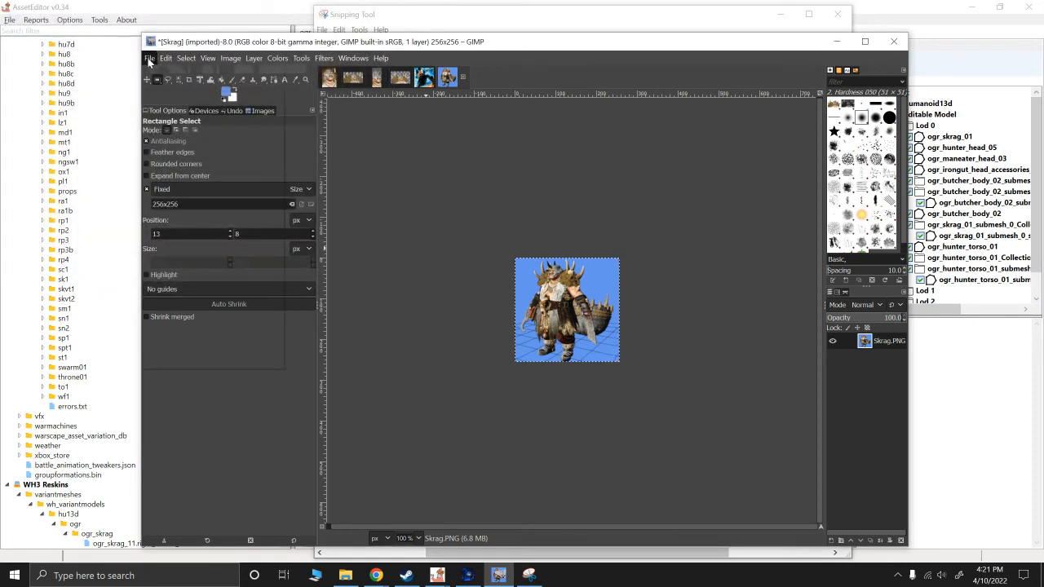
Step: Start exporting the cropped image and choose SteamLibrary\steamapps\common\Total War WARHAMMER III\data on the SSD (E:) as its destination
left_click(149, 58)
left_click(180, 233)
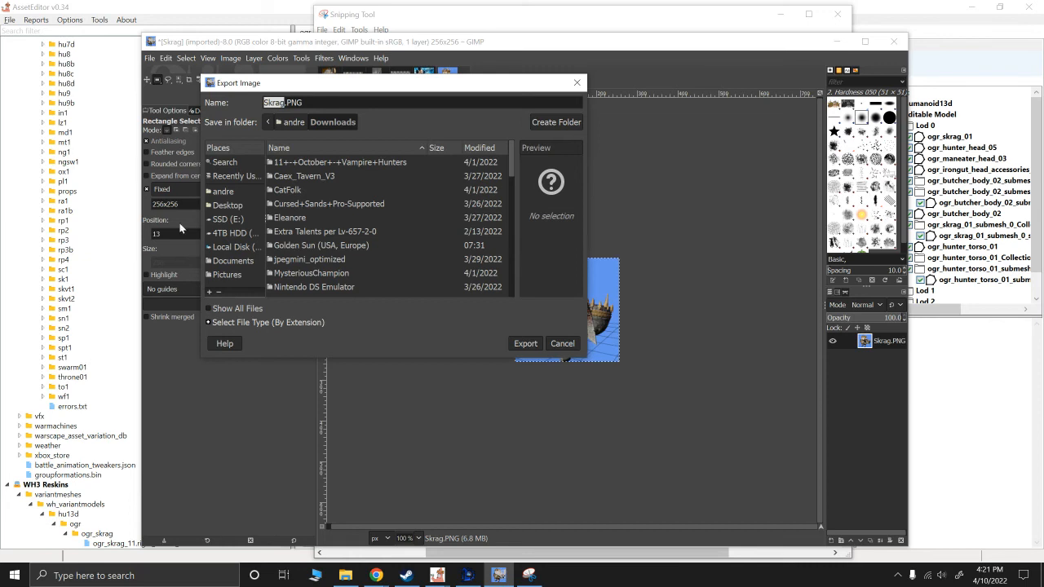
left_click(225, 220)
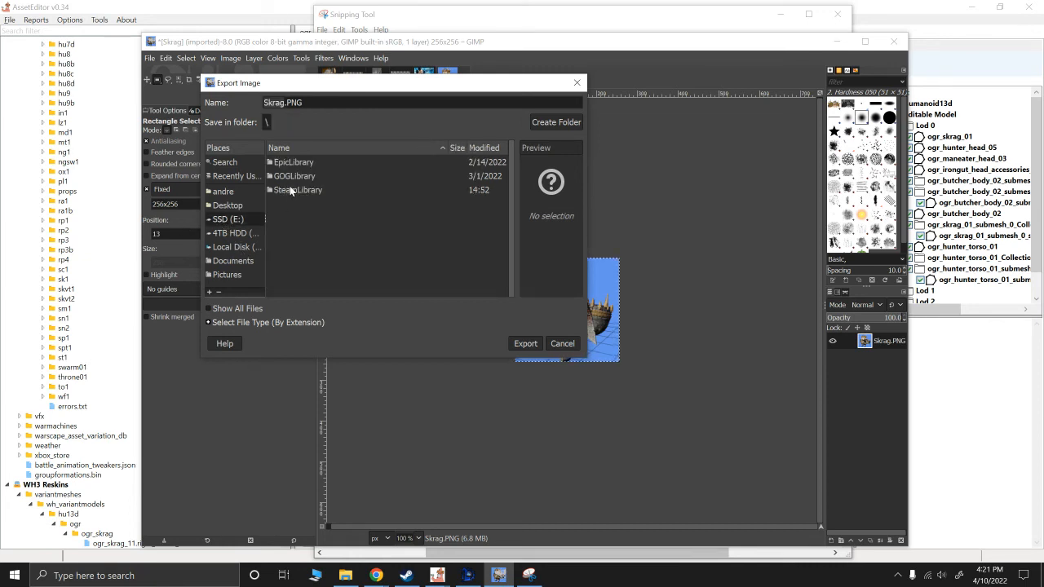
left_click(291, 191)
double_click(291, 190)
double_click(286, 163)
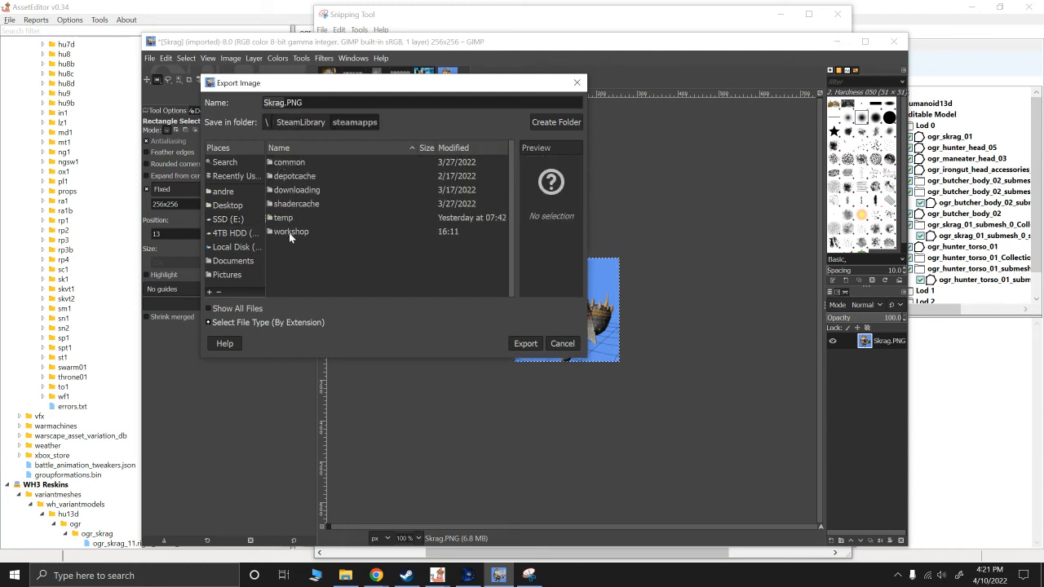
double_click(287, 163)
double_click(301, 231)
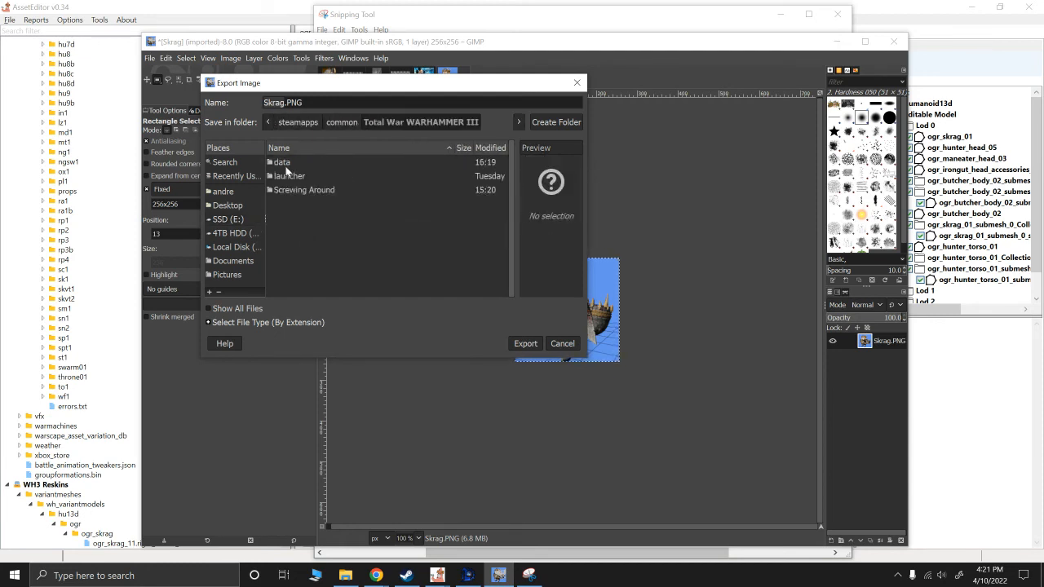
double_click(284, 163)
Step: Name the export file Masked_Mustachios_Skrag_Reskin.png to match the mod pack's file name
left_click(319, 205)
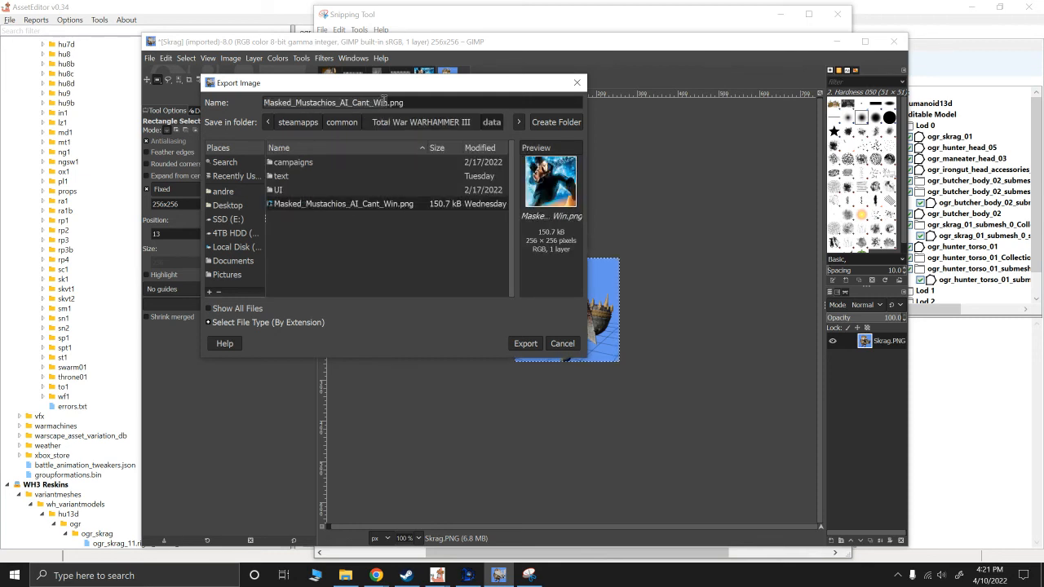
left_click(384, 102)
key("BackSpace")
key("BackSpace")
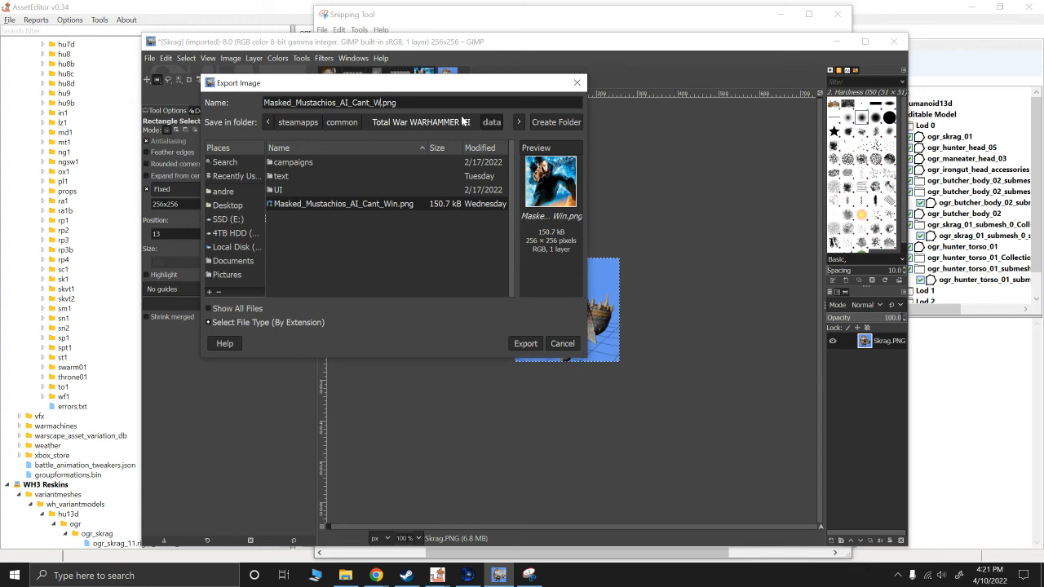
key("BackSpace")
key("BackSpace")
key("BackSpace")
key("BackSpace")
key("BackSpace")
key("BackSpace")
key("BackSpace")
key("BackSpace")
key("BackSpace")
type("S")
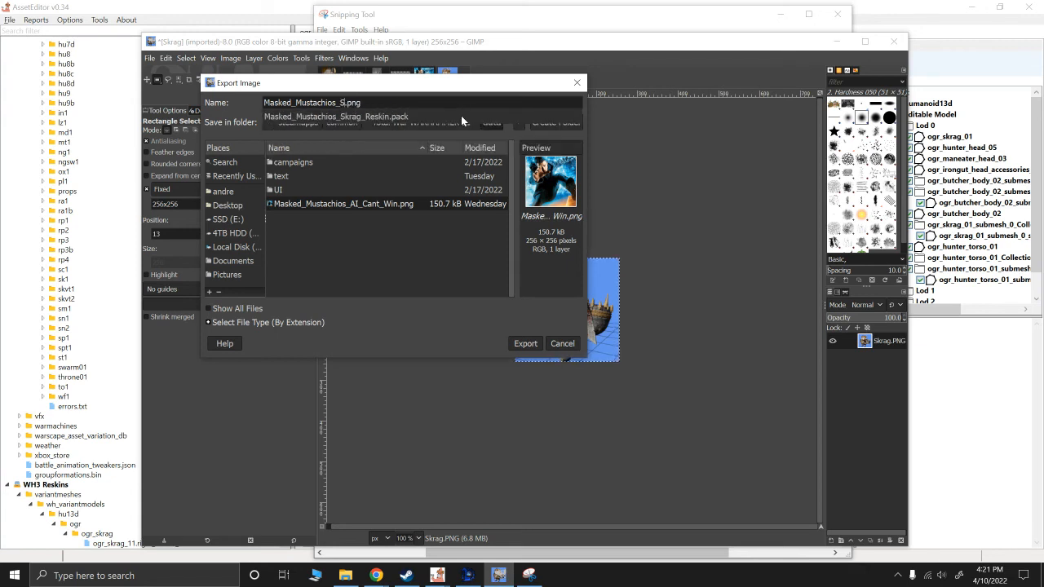
type("k")
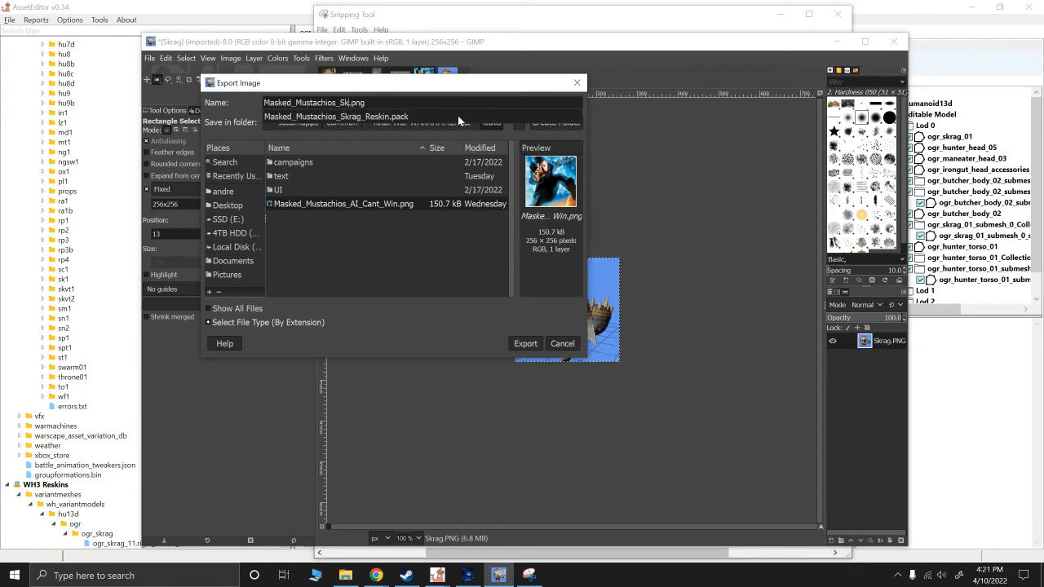
left_click(457, 115)
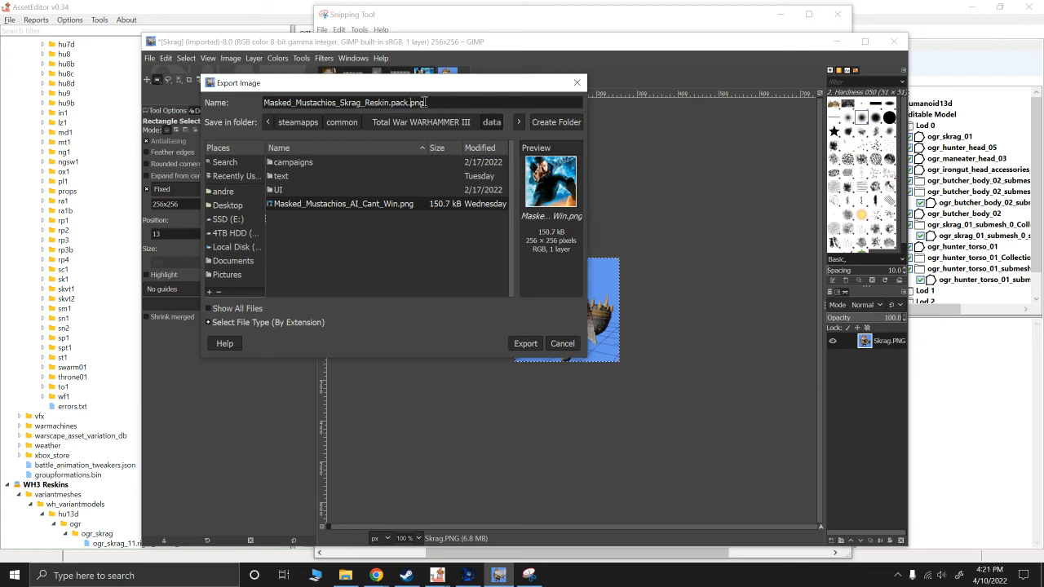
key("BackSpace")
key("BackSpace")
key("BackSpace")
key("BackSpace")
key("BackSpace")
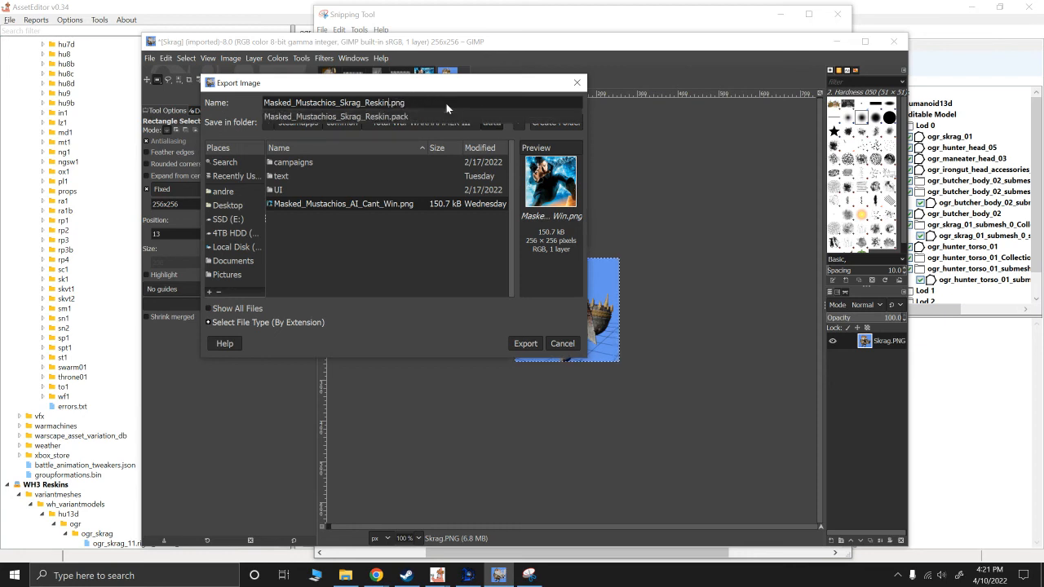
Step: Export the Skrag thumbnail as a PNG into the game's data folder
left_click(522, 344)
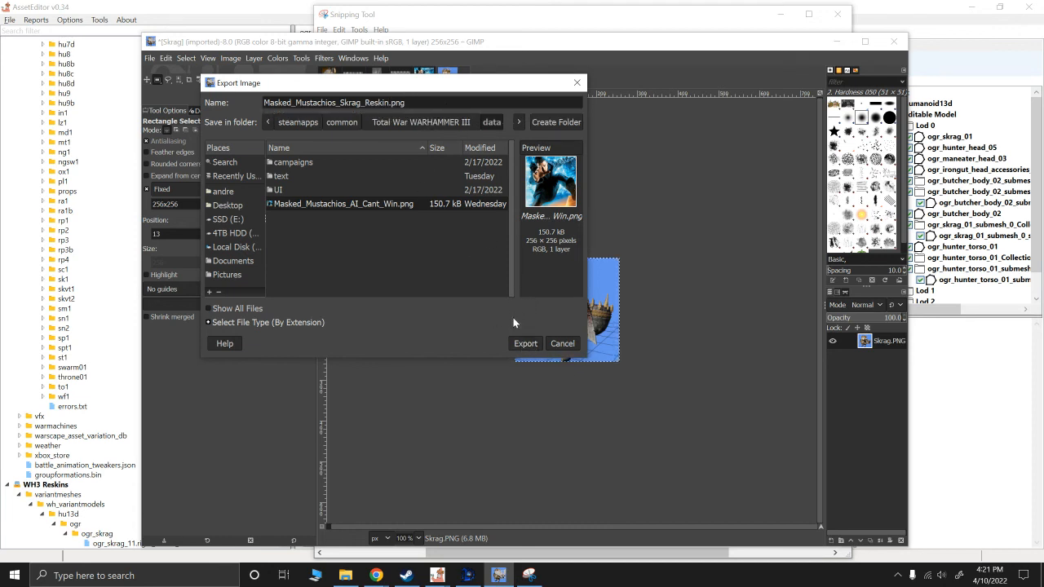
left_click(522, 343)
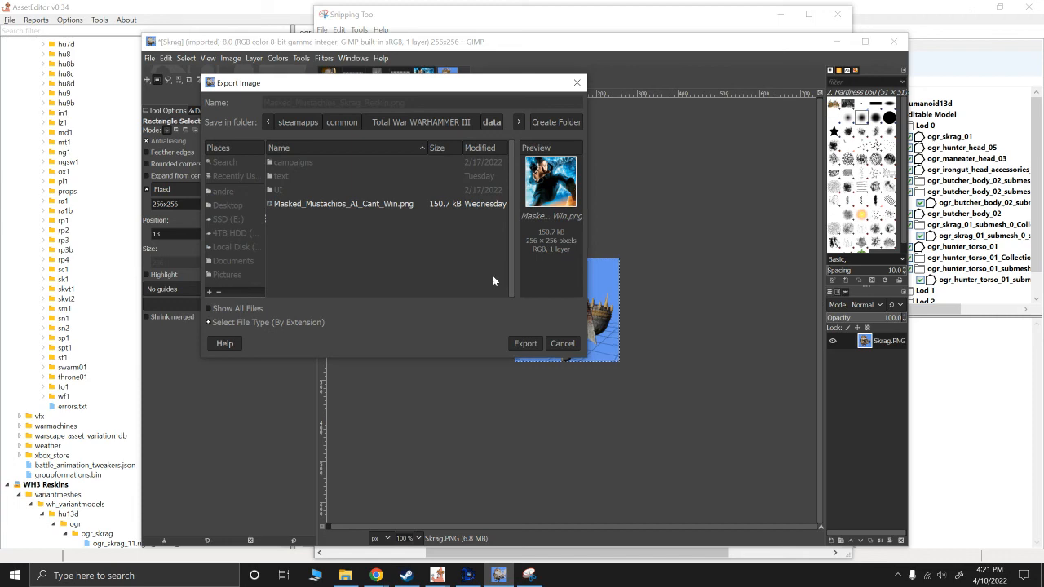
left_click(548, 426)
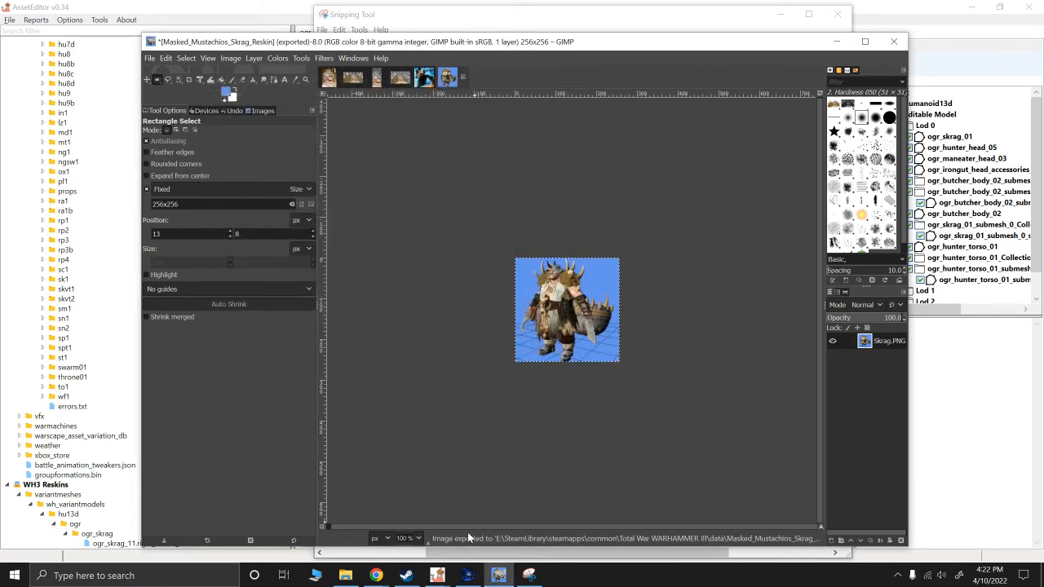
Step: Switch to Steam, launch Total War: WARHAMMER III and make Masked_Mustachios_Skrag_Reskin.Pack the only active mod in the Mod Manager
mouse_move(406, 574)
left_click(447, 489)
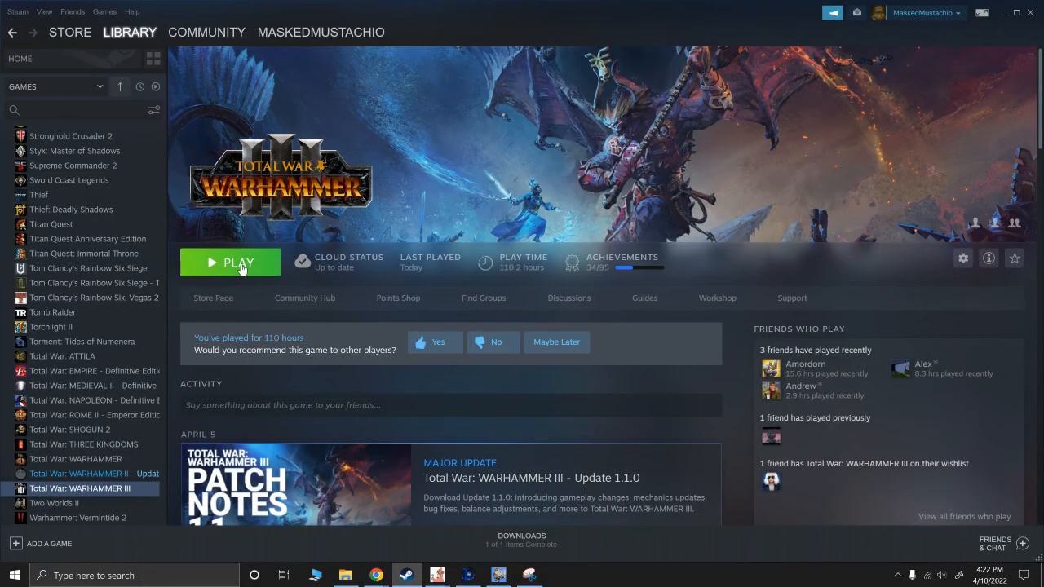
left_click(239, 263)
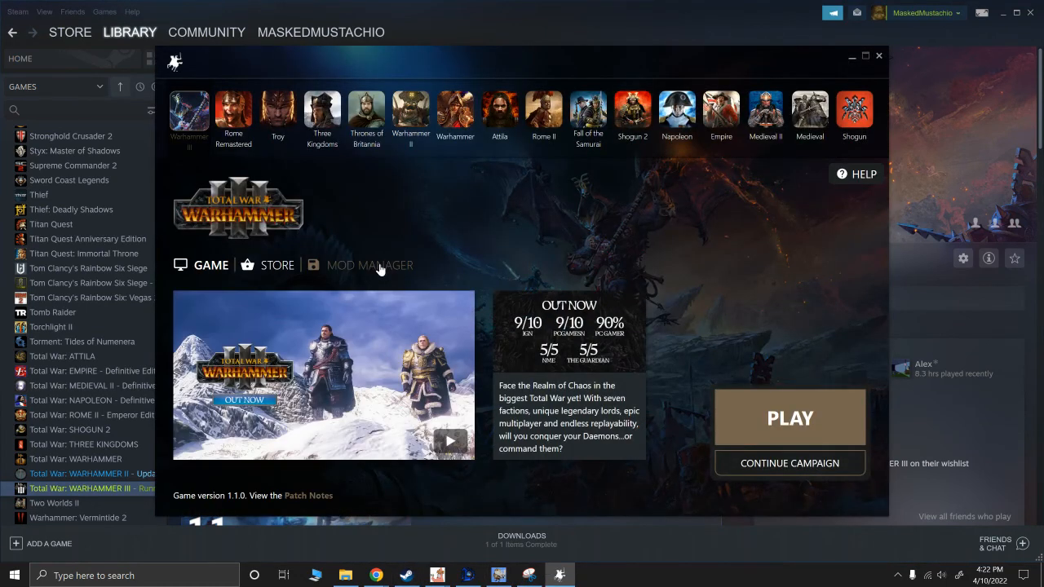
left_click(378, 264)
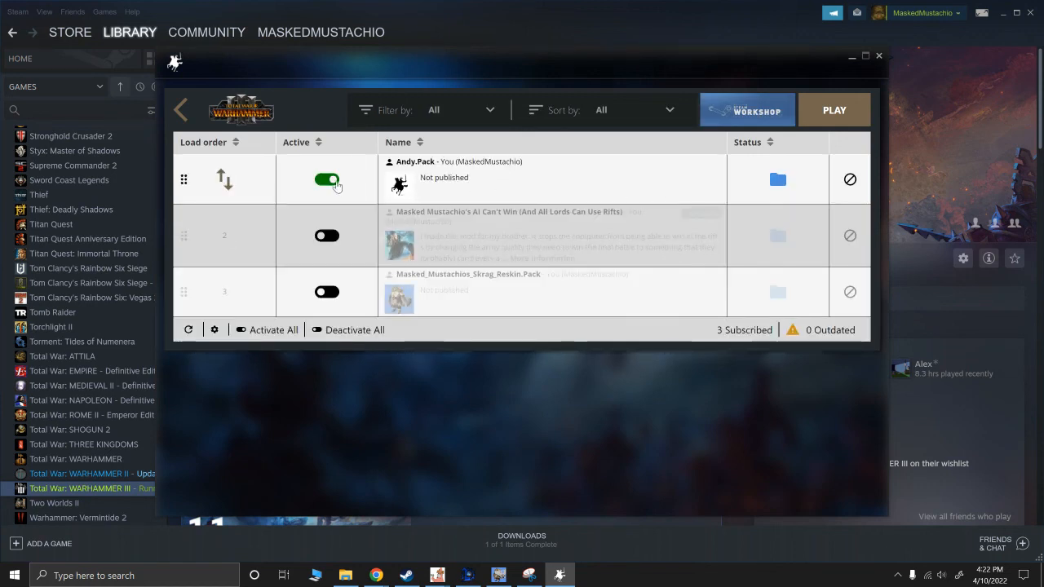
left_click(398, 184)
left_click(446, 290)
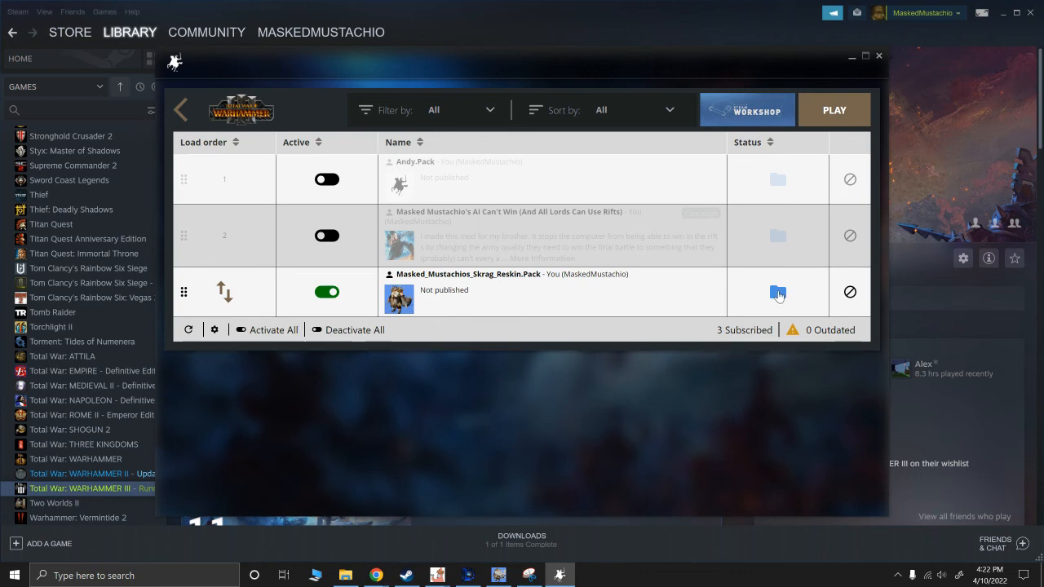
Step: Upload the Skrag reskin mod to the Steam Workshop with the Graphical tag, accepting the modding terms
left_click(779, 293)
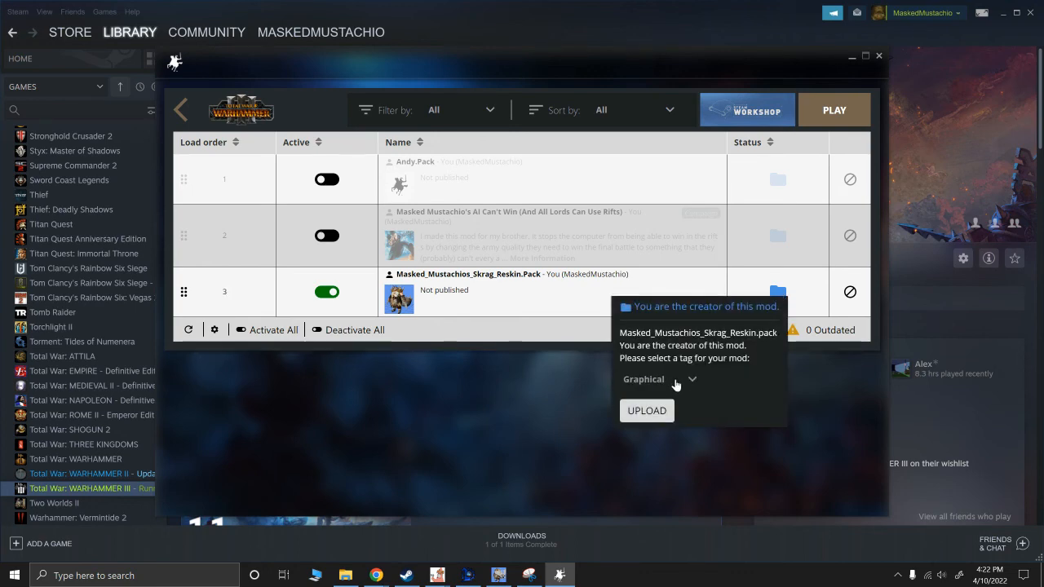
left_click(675, 384)
left_click(675, 384)
left_click(647, 410)
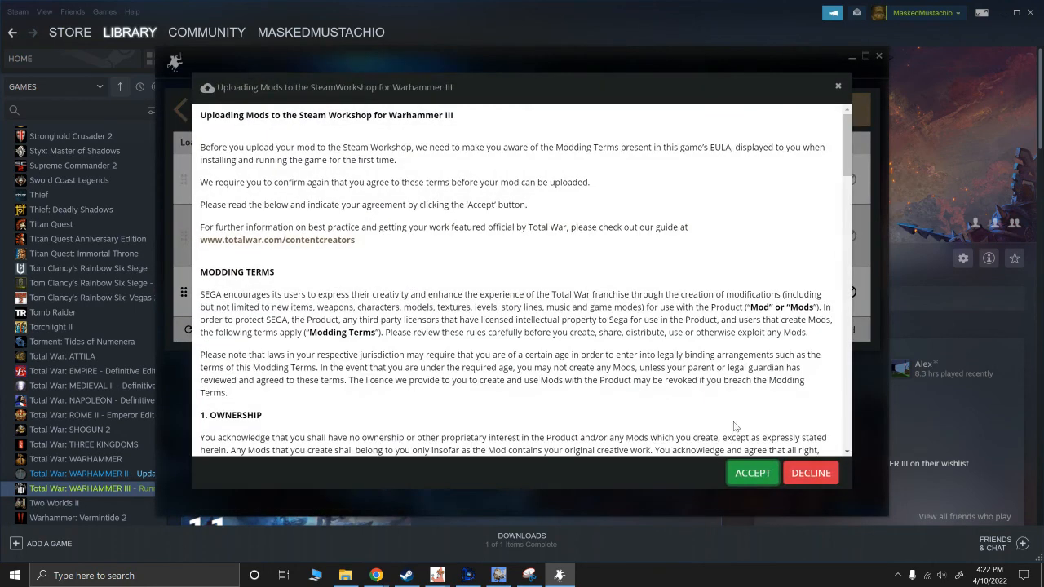
left_click(751, 473)
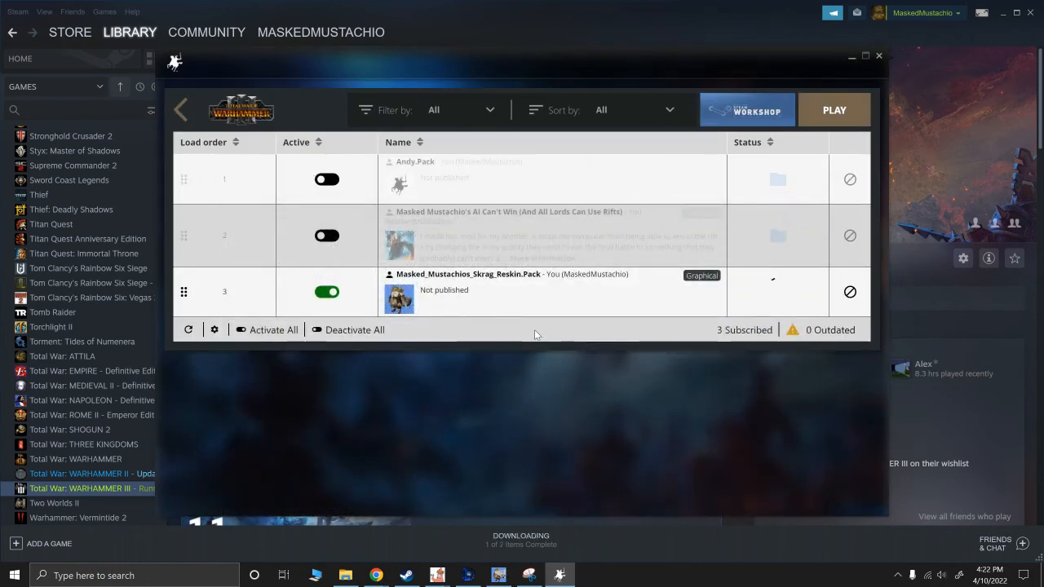
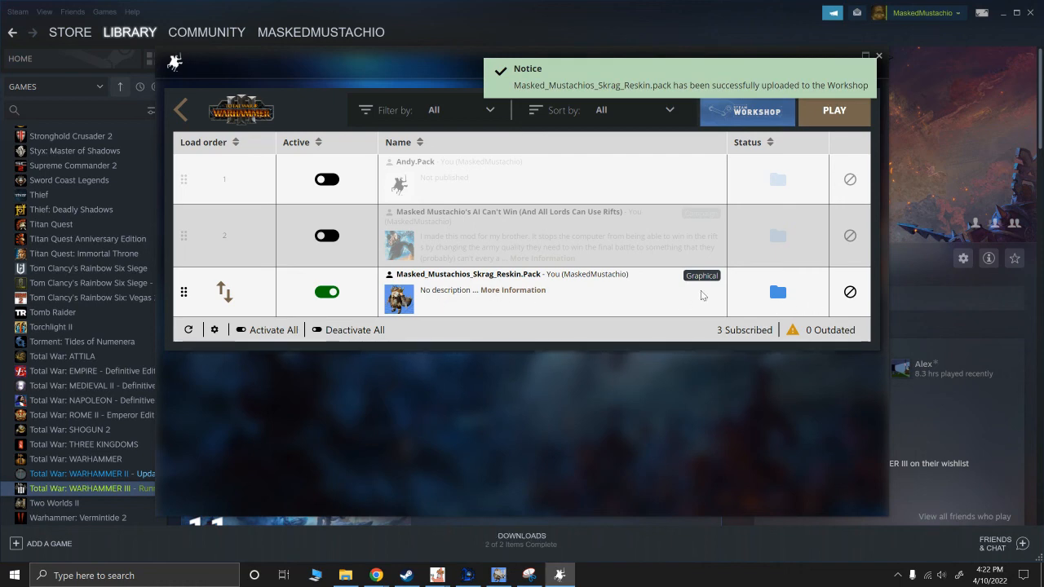
Step: Compare the file names of the mod packs and their PNG thumbnails in the game's data folder in File Explorer
left_click(936, 316)
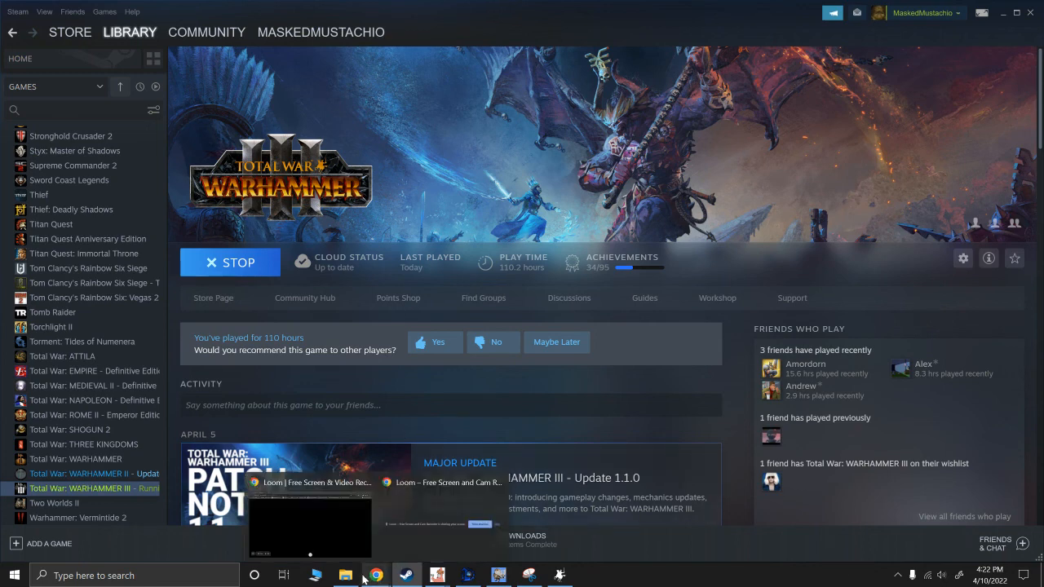
left_click(369, 560)
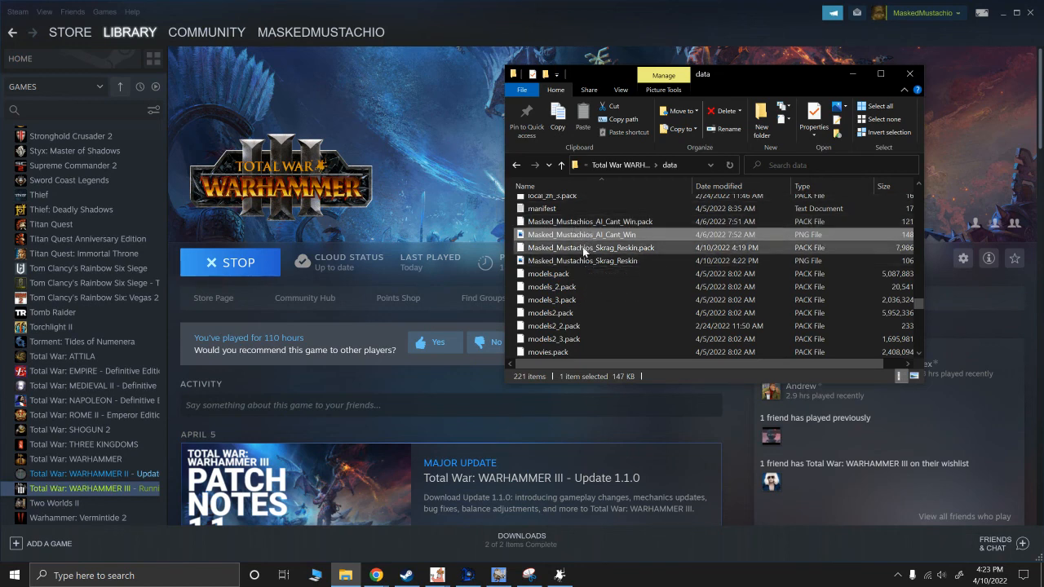
left_click(361, 372)
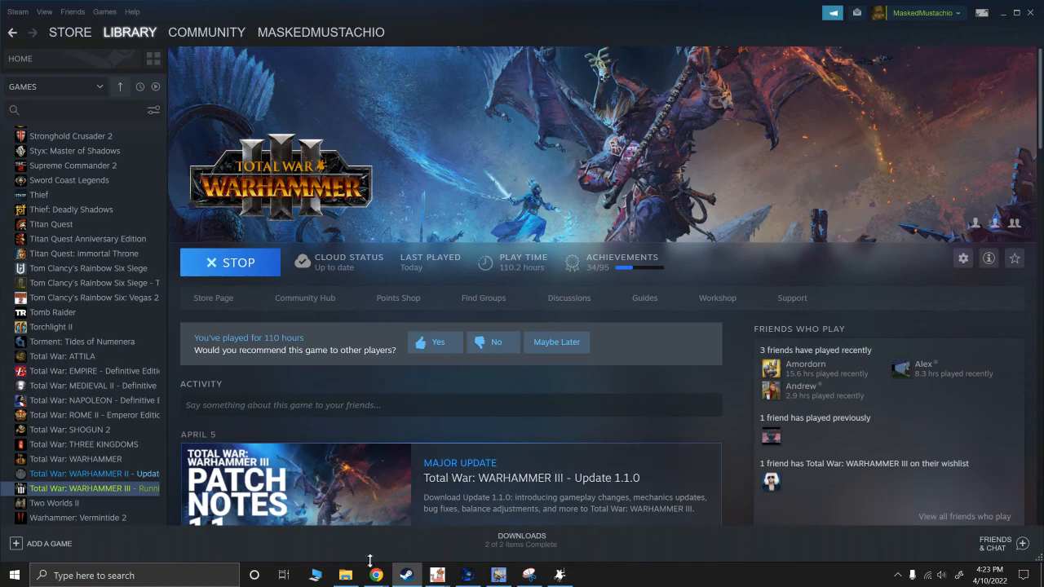
mouse_move(375, 575)
left_click(354, 526)
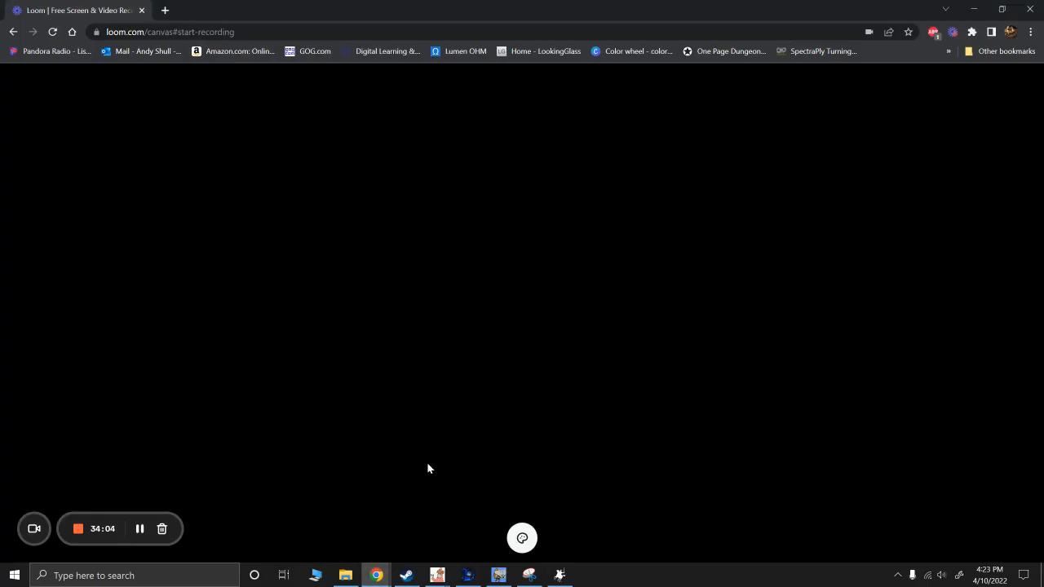